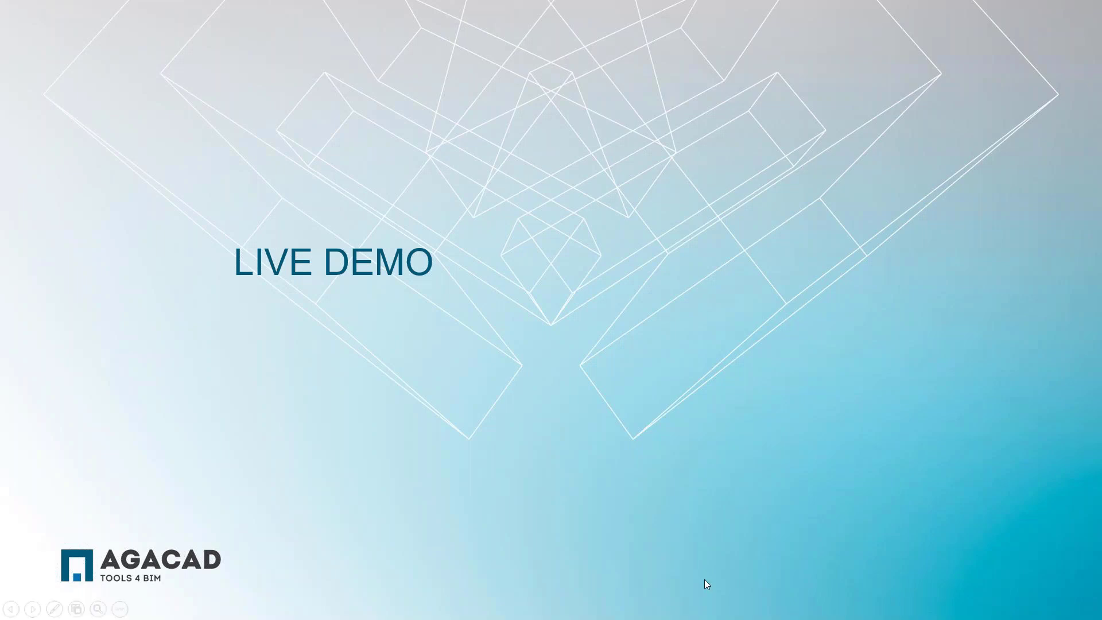
Step: End the slide show and switch to the Revit project showing the building in 3D
key(Escape)
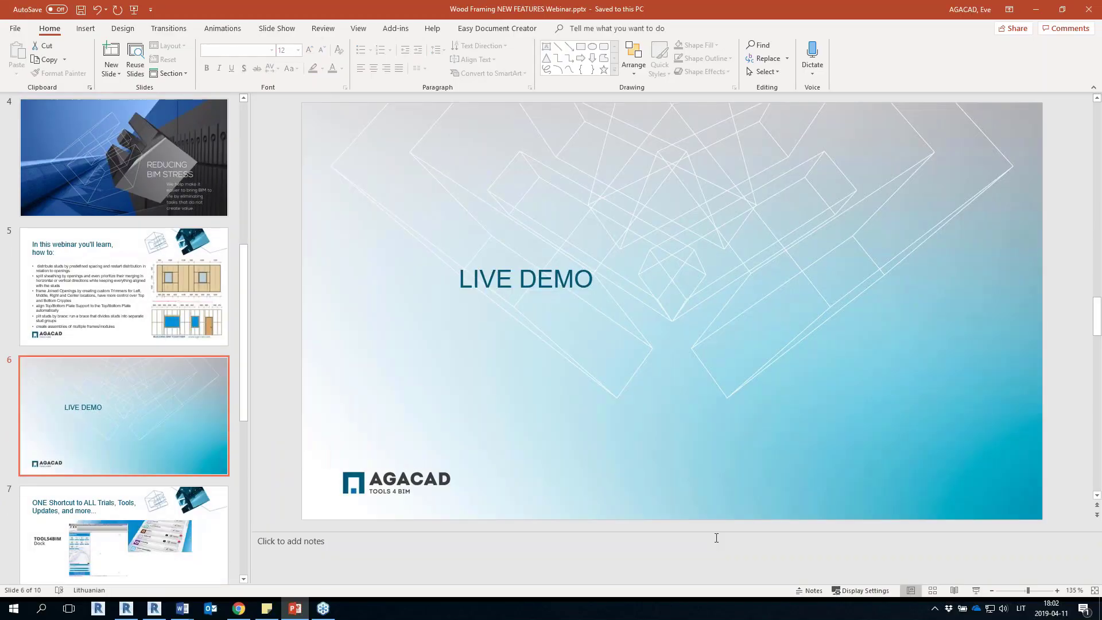
click(126, 608)
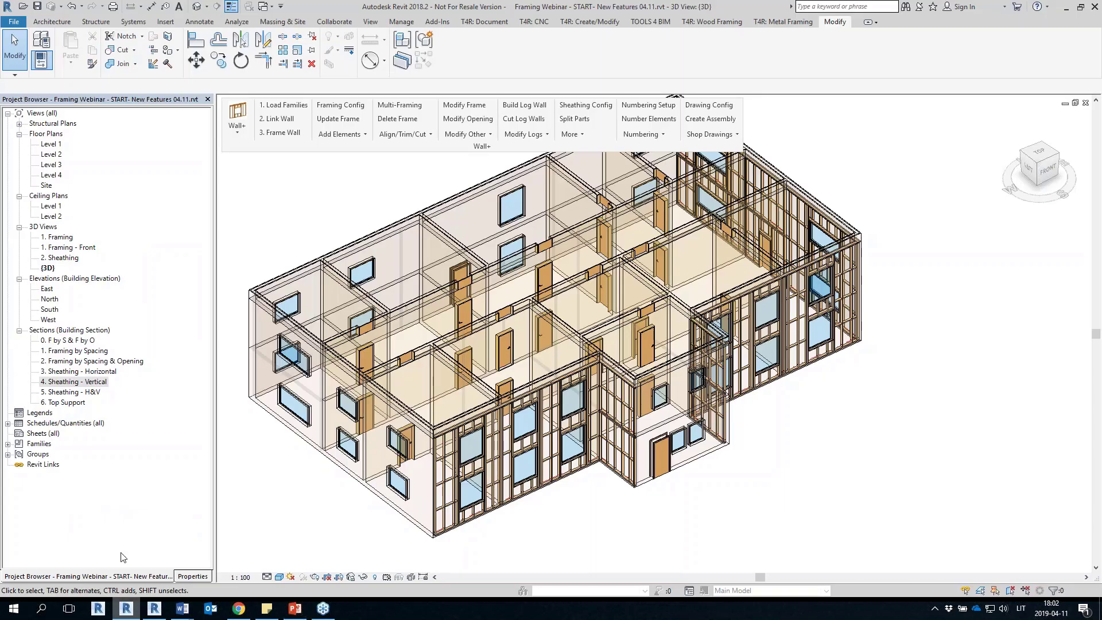
scroll(669, 510, down, 1)
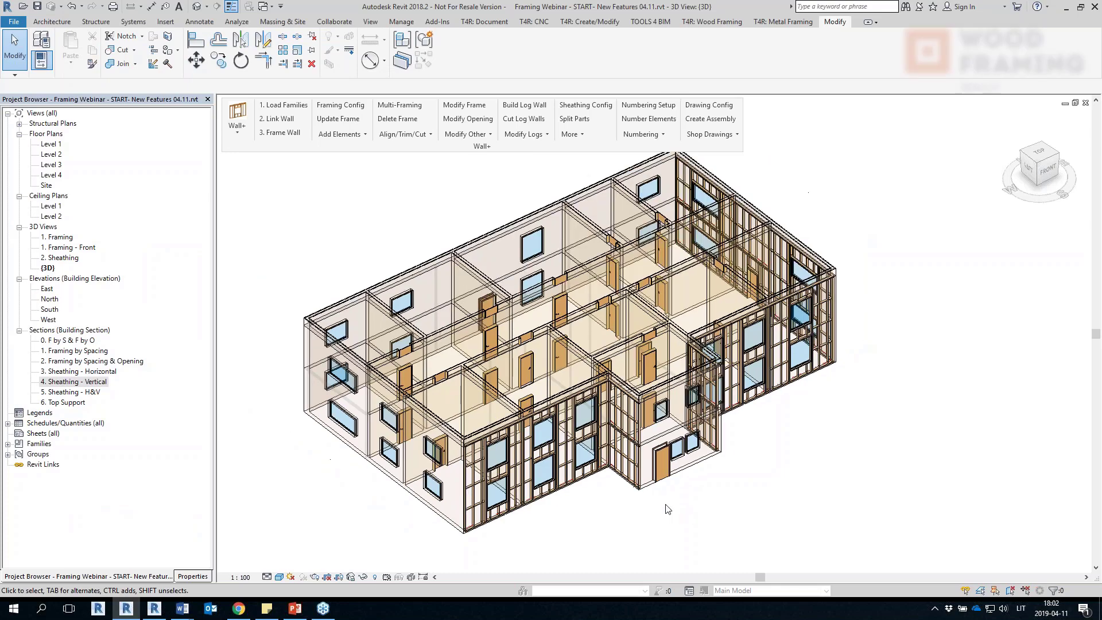
shift+middle_drag(763, 480, 817, 441)
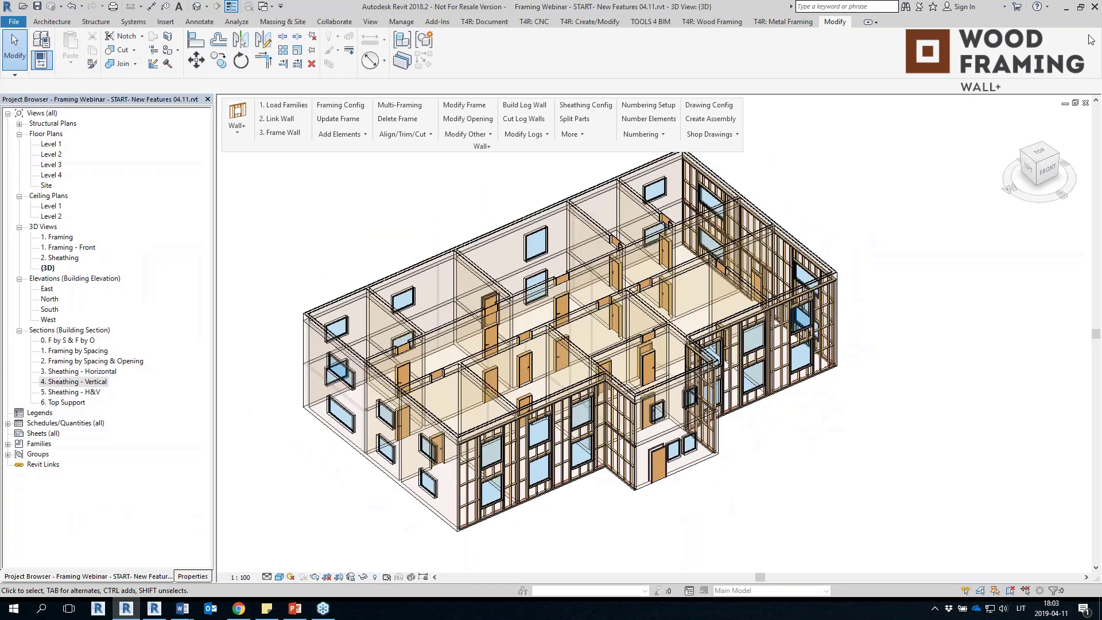
Step: Examine the whole building in 3D and inspect the unframed exterior walls on its short end
click(936, 43)
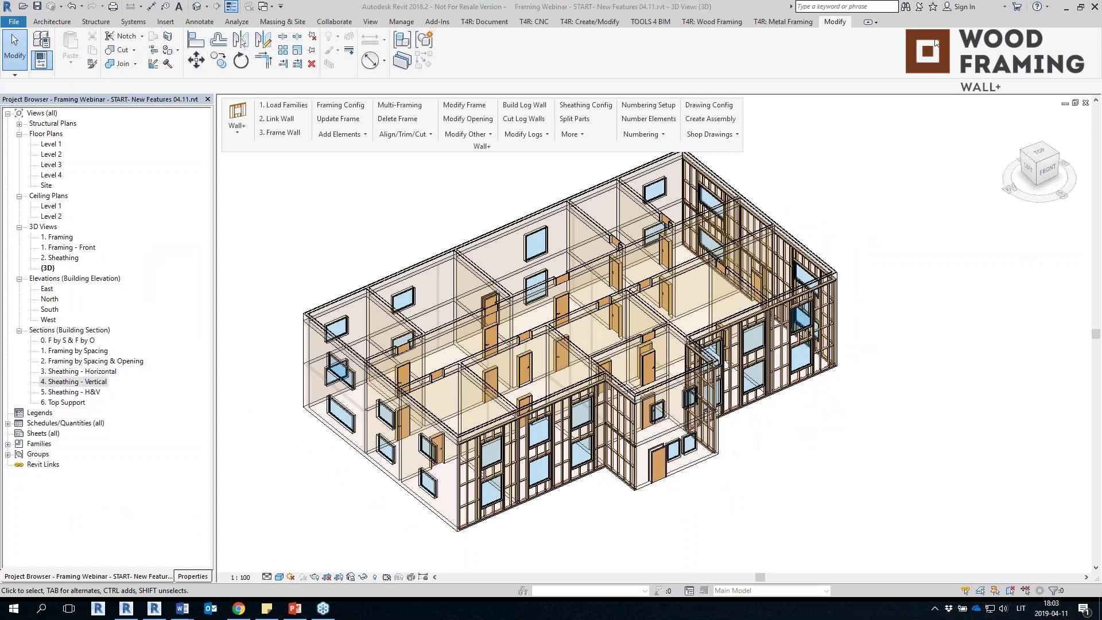
click(939, 324)
drag(315, 470, 297, 454)
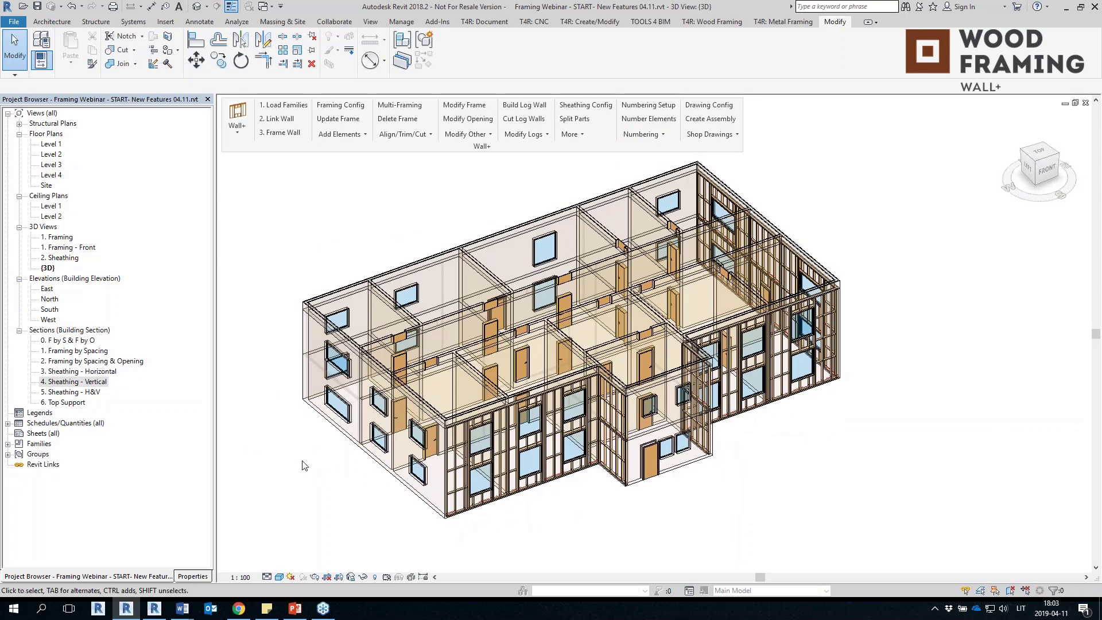
scroll(310, 462, up, 2)
scroll(313, 441, down, 1)
middle_drag(313, 440, 425, 482)
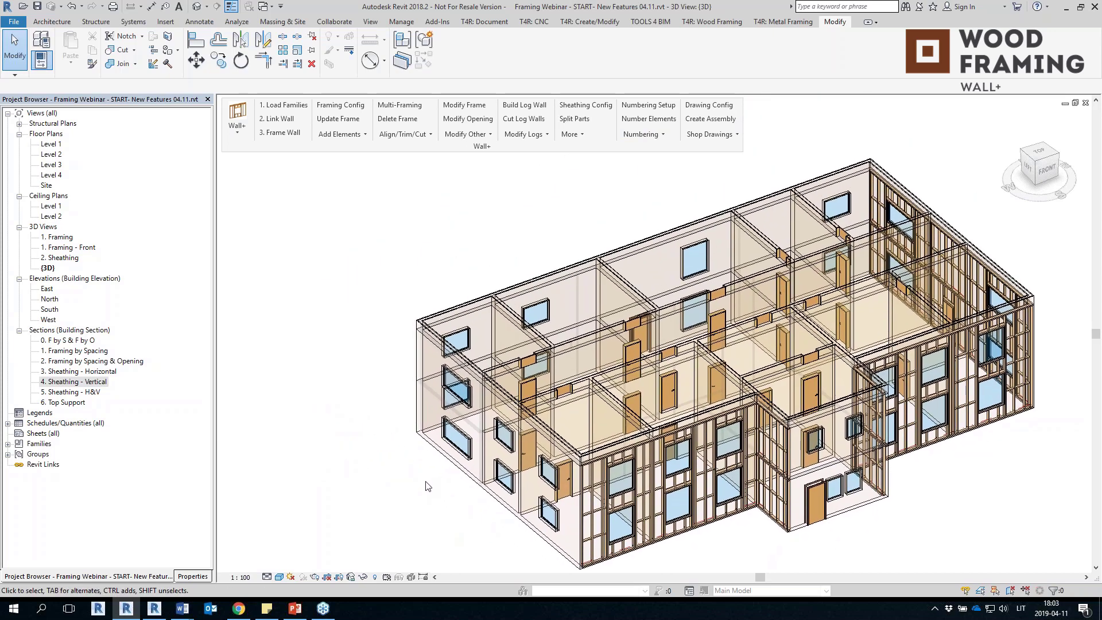
click(417, 440)
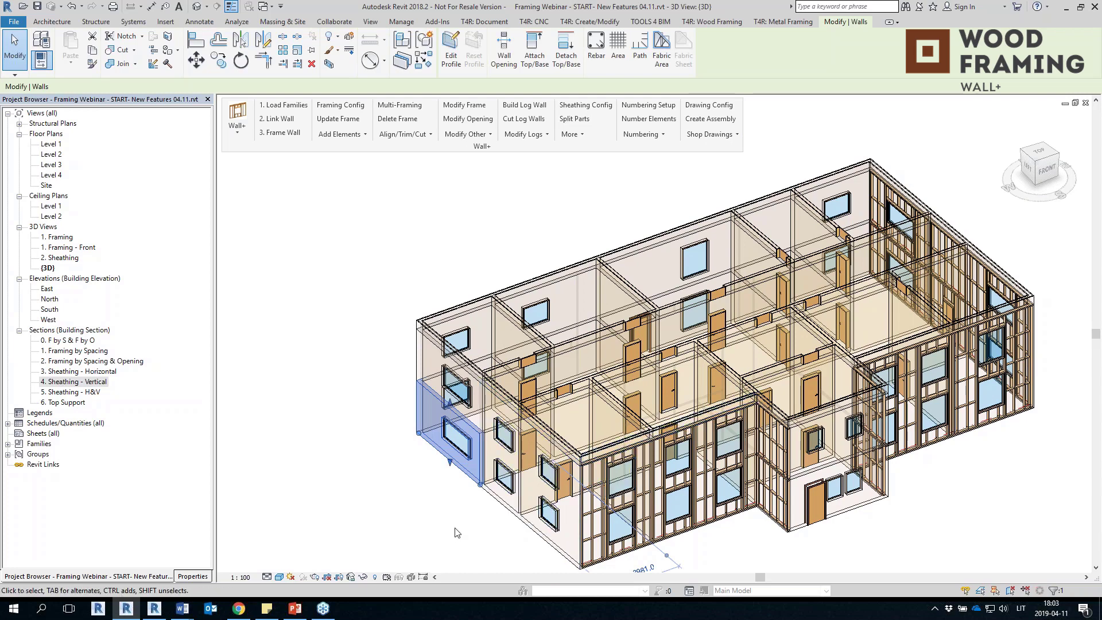
click(501, 505)
scroll(503, 507, up, 2)
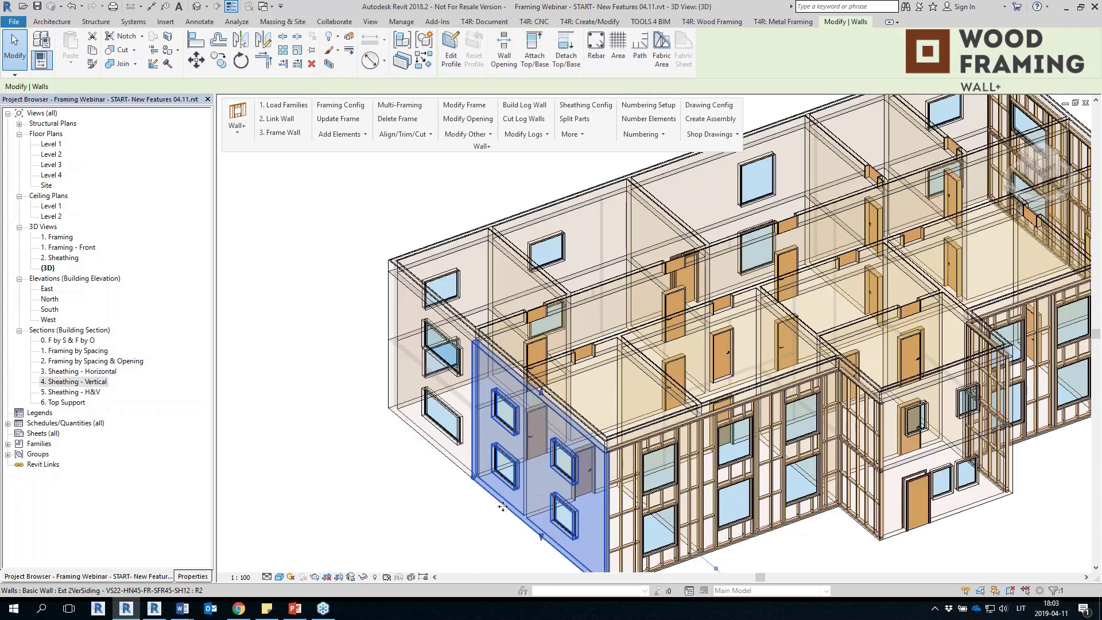
middle_drag(503, 507, 465, 421)
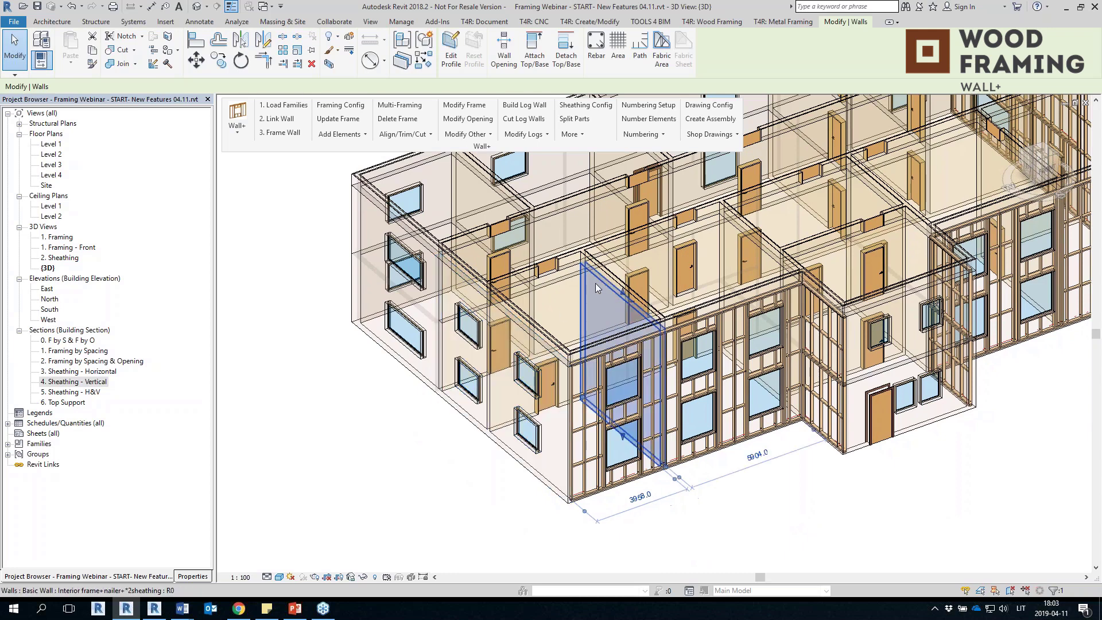
click(450, 454)
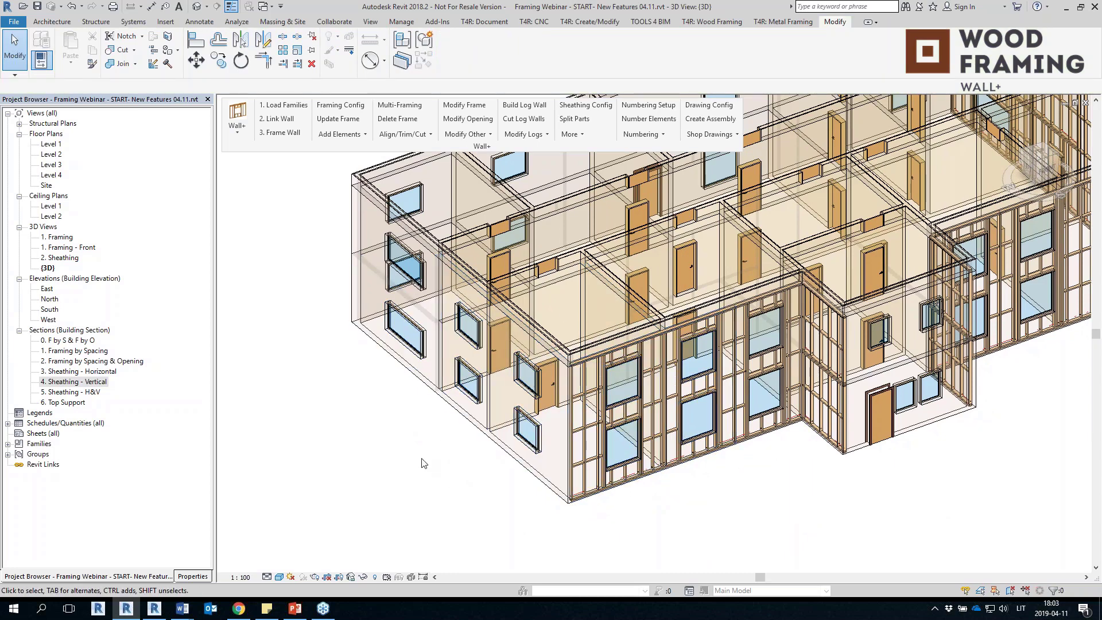
middle_drag(426, 475, 500, 478)
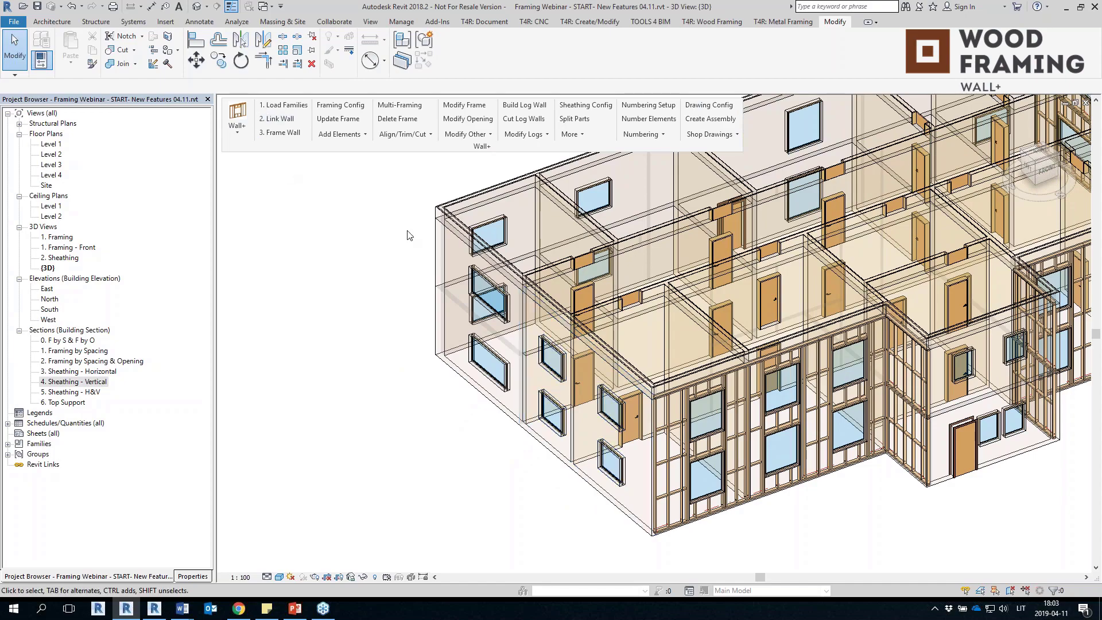
click(576, 475)
shift+middle_drag(576, 475, 402, 413)
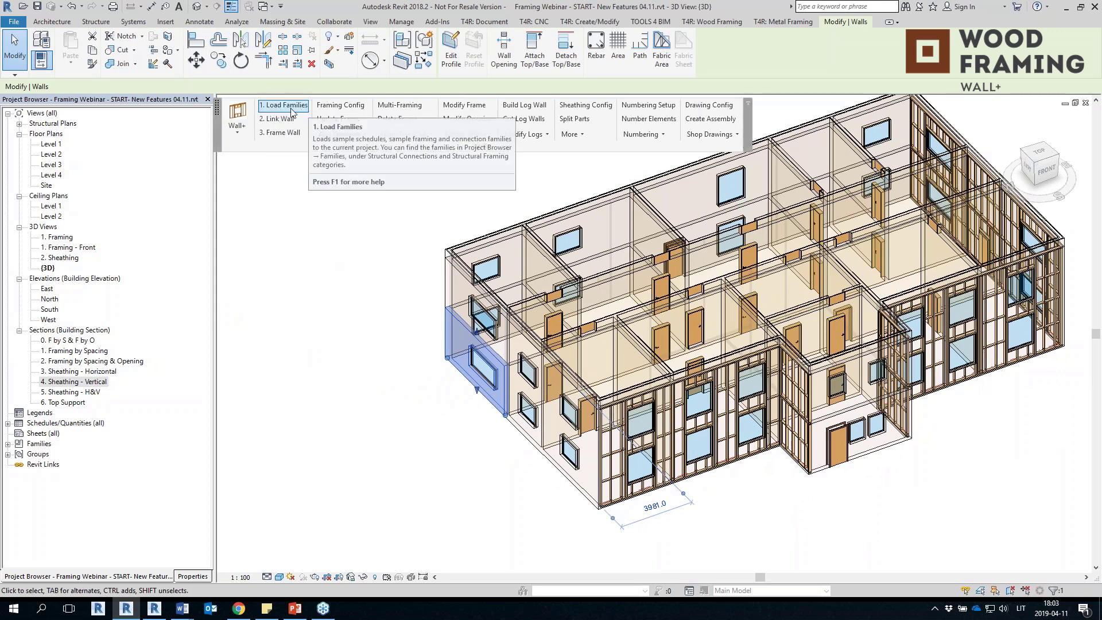
Step: Inspect individual framing members around the windows of the framed front wall near the building corner
scroll(689, 470, up, 3)
scroll(720, 474, up, 2)
click(660, 358)
click(657, 373)
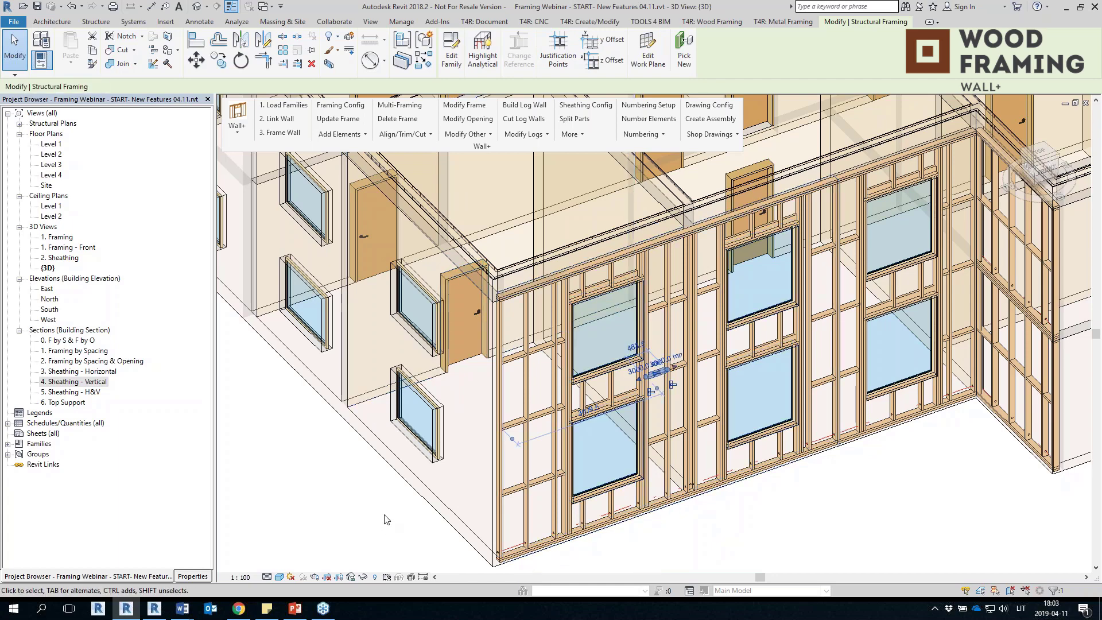
scroll(385, 519, down, 3)
middle_drag(381, 516, 583, 470)
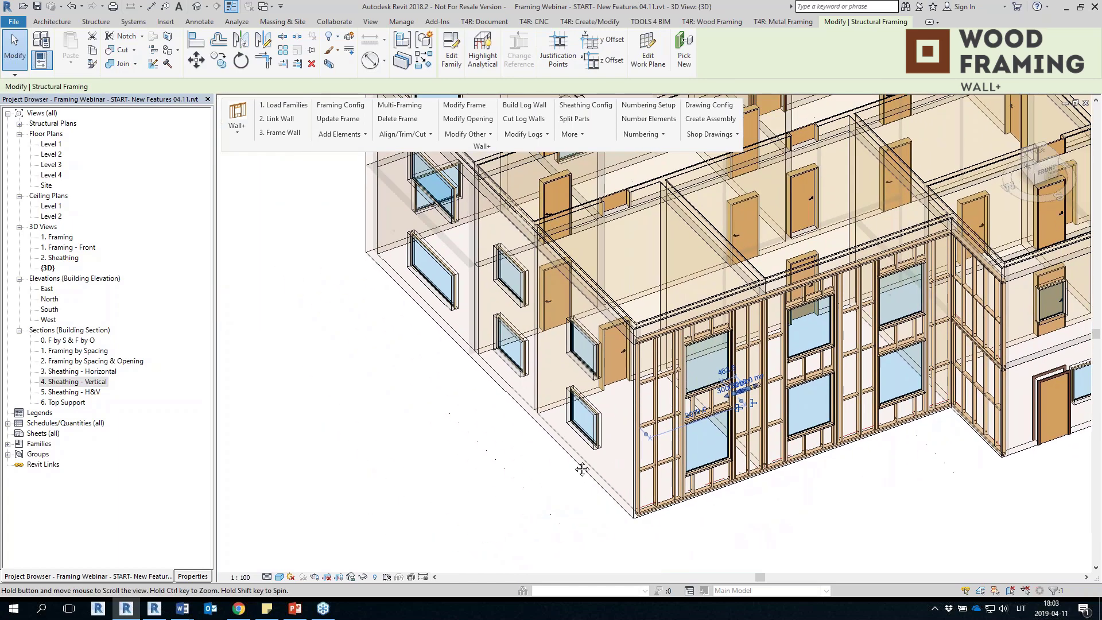
click(535, 481)
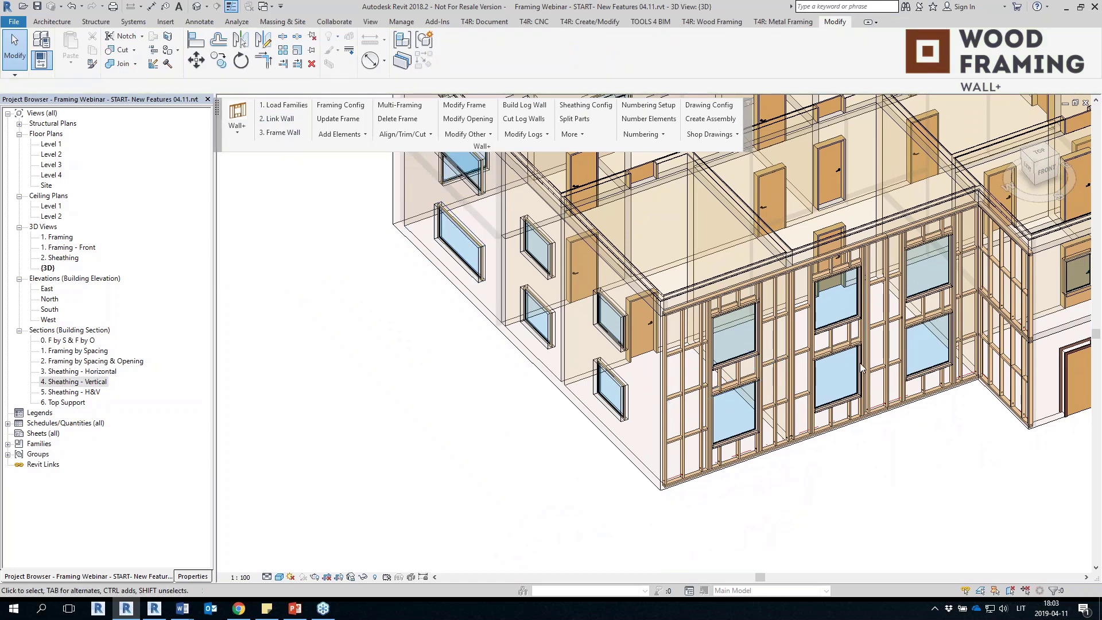
scroll(887, 343, up, 2)
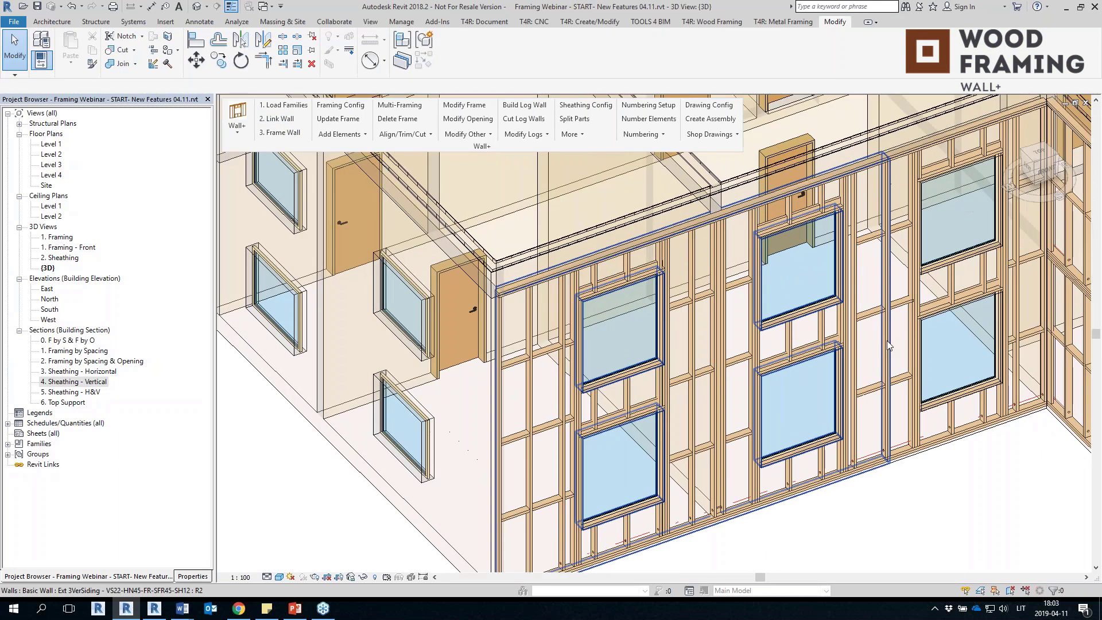
click(695, 400)
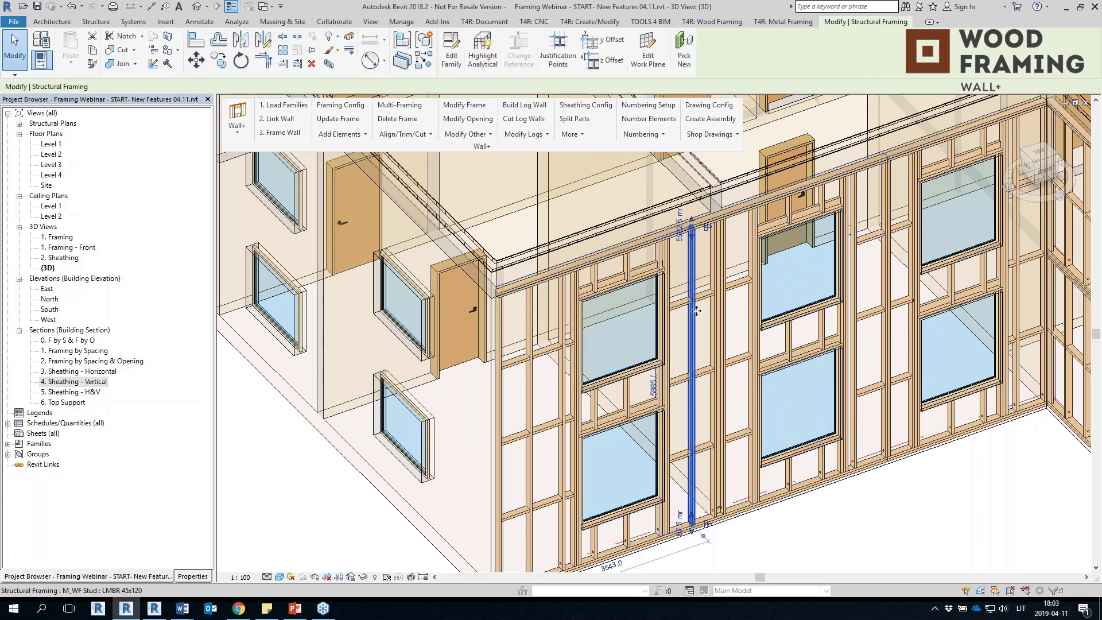
key(Escape)
scroll(1068, 367, down, 3)
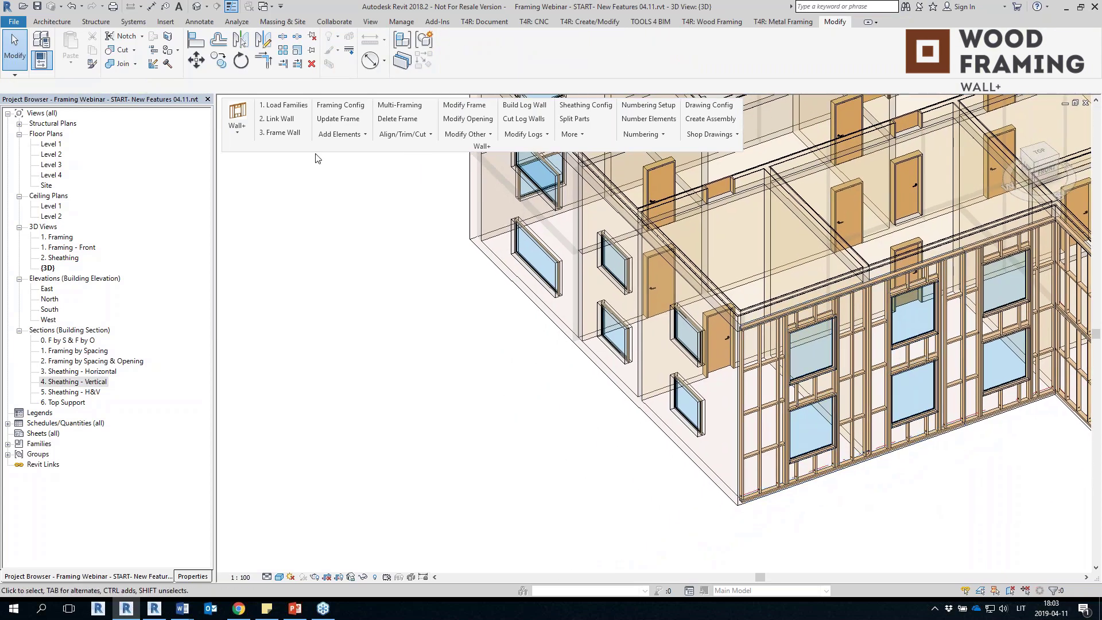
Step: Review the Wall+ family catalogs available for loading and read the notes on new versus old families, loading nothing
click(291, 109)
mouse_move(302, 95)
mouse_down()
mouse_move(279, 81)
mouse_move(291, 77)
mouse_up()
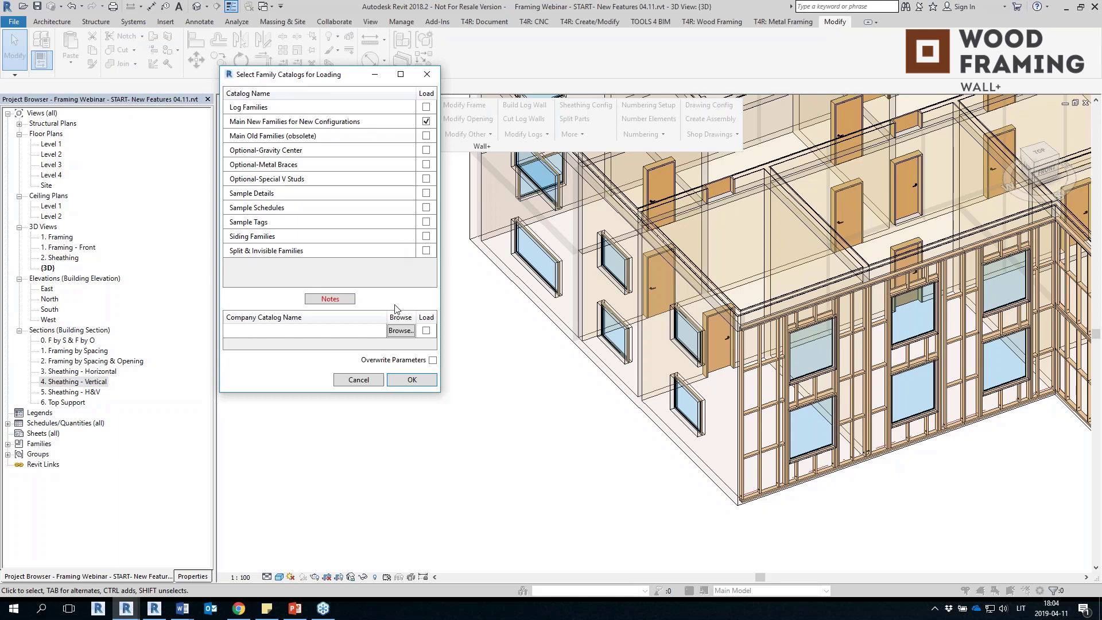
click(344, 299)
drag(573, 132, 383, 83)
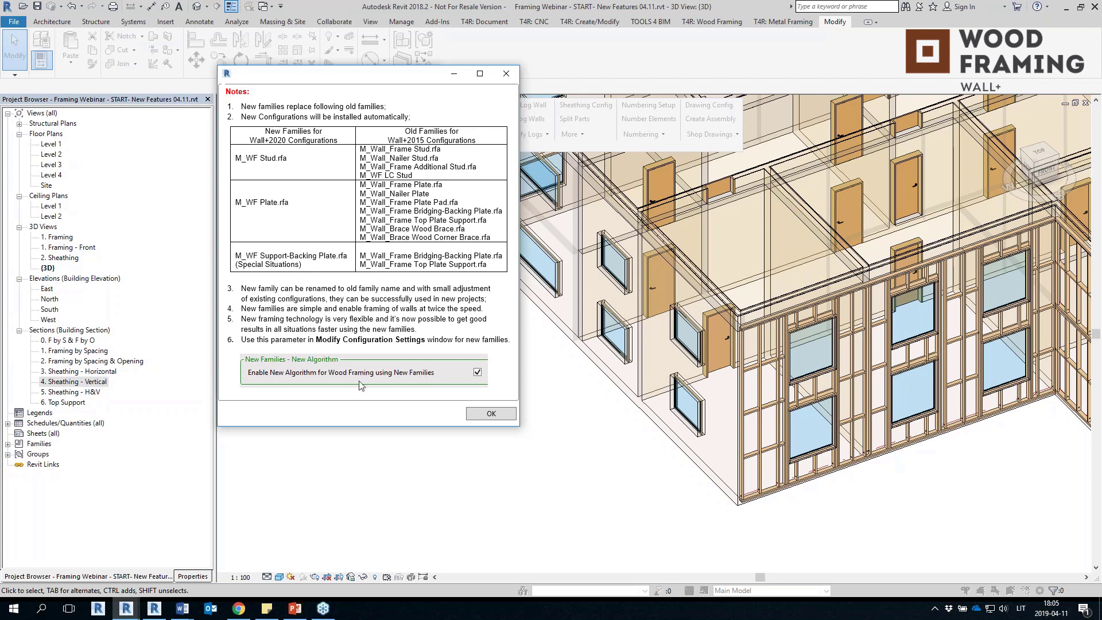
click(506, 74)
click(431, 74)
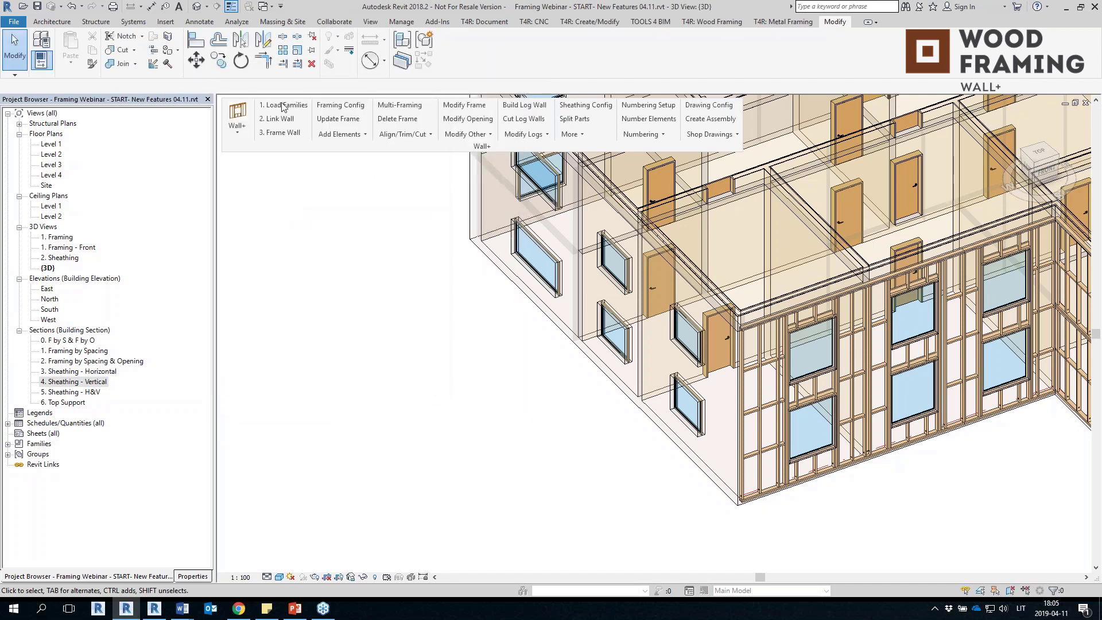
Step: Review the default framing parameters of the Frame configuration, including the option enabling the new wood framing algorithm for new families
click(362, 104)
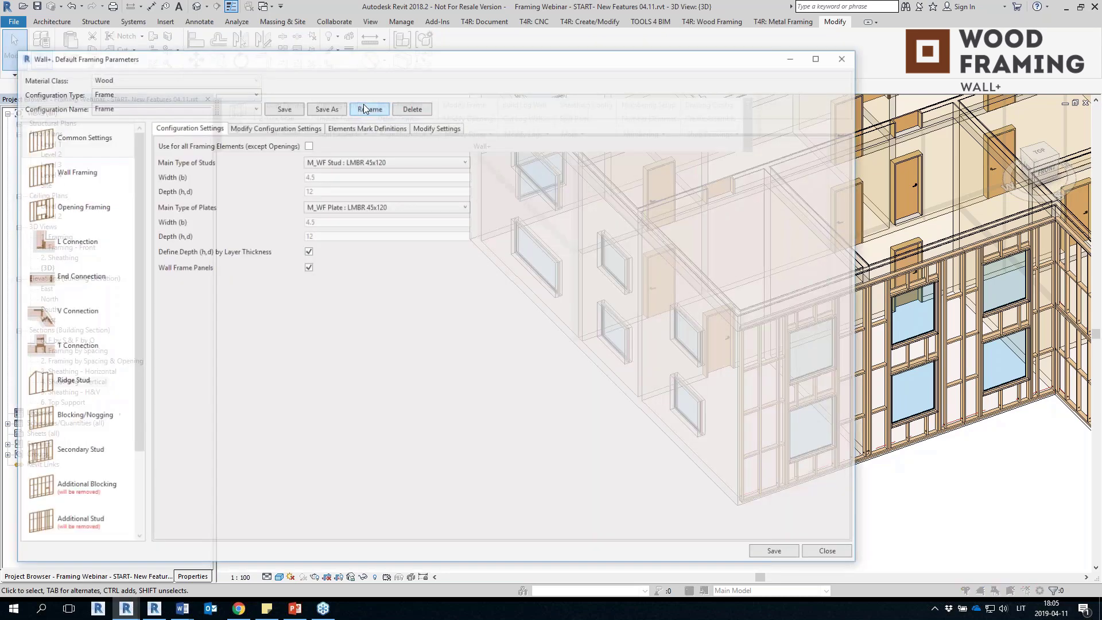
click(424, 127)
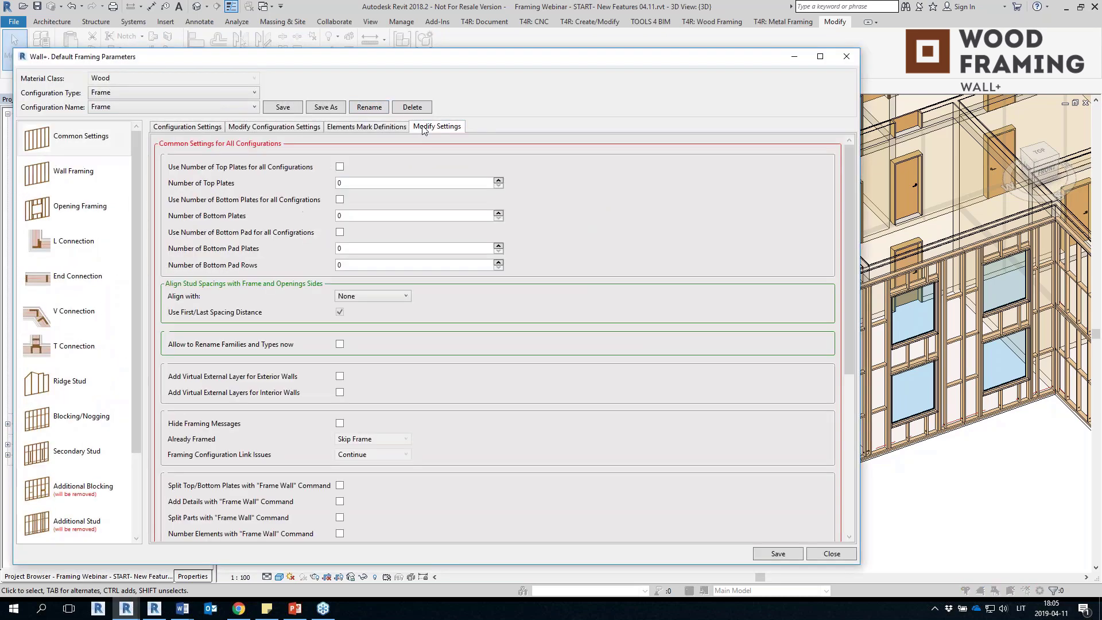
click(257, 129)
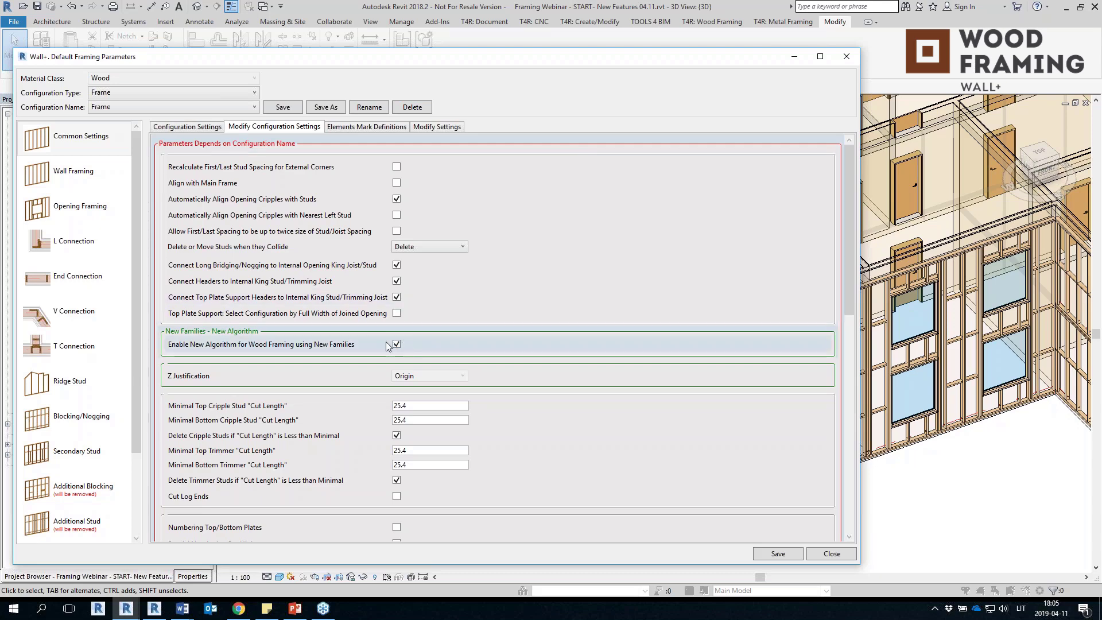
click(1095, 40)
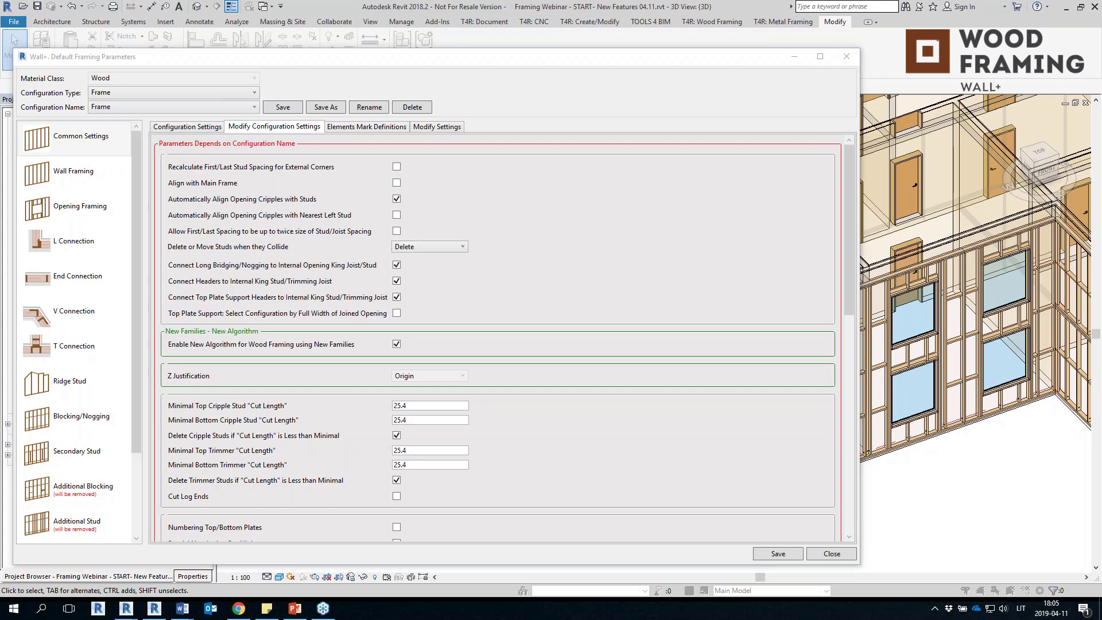
click(847, 58)
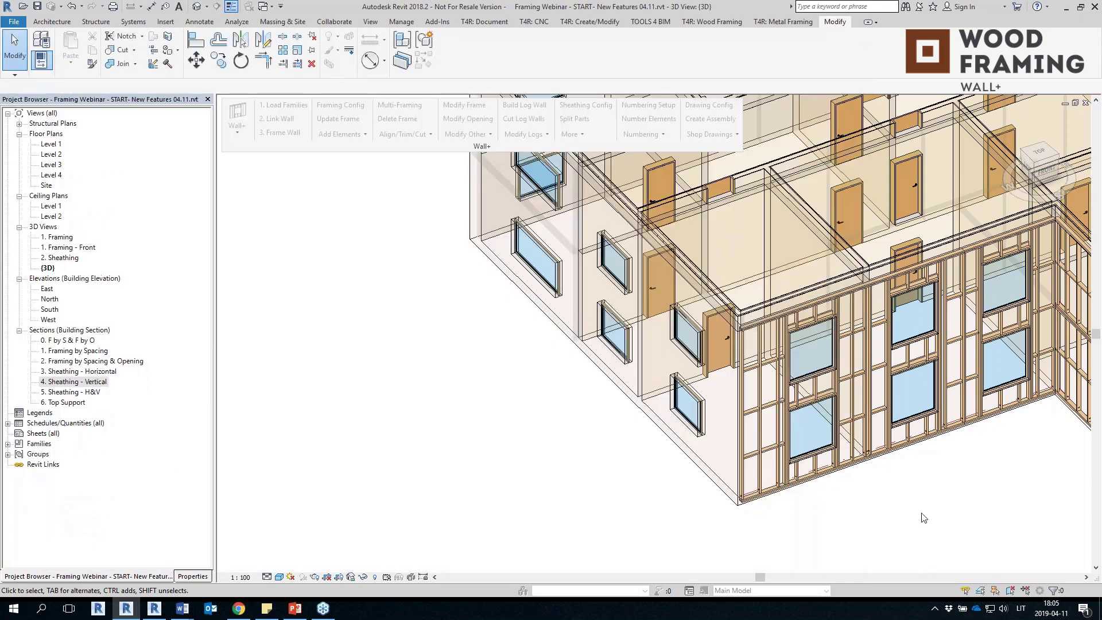
Step: Frame the three lower-storey exterior walls along the building's back side using the Frame configuration
shift+middle_drag(497, 473, 617, 477)
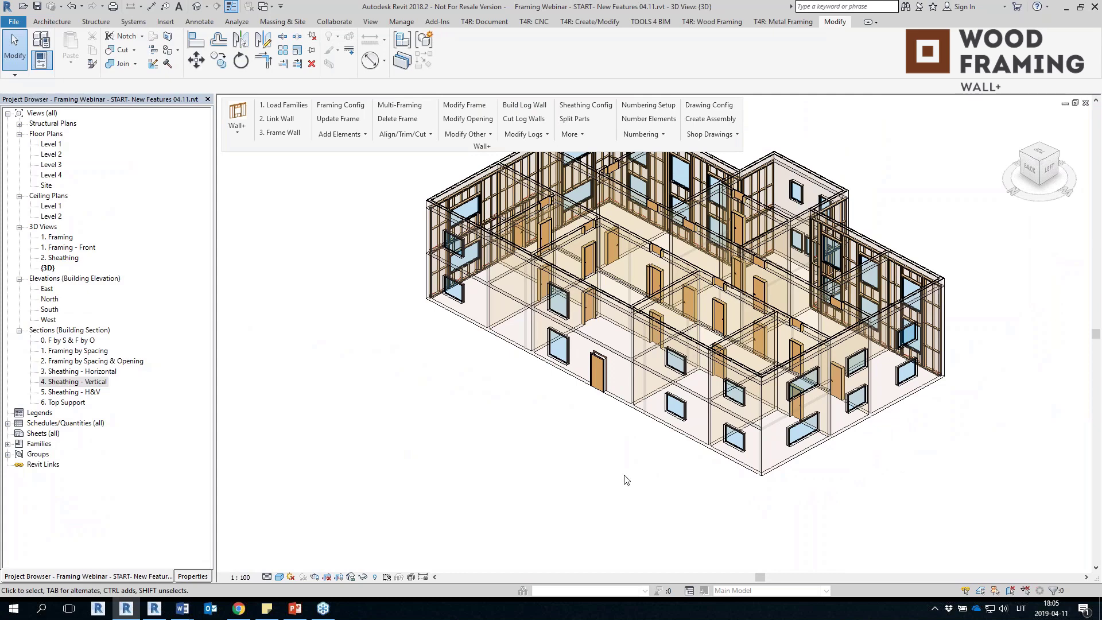
click(505, 336)
ctrl+click(623, 404)
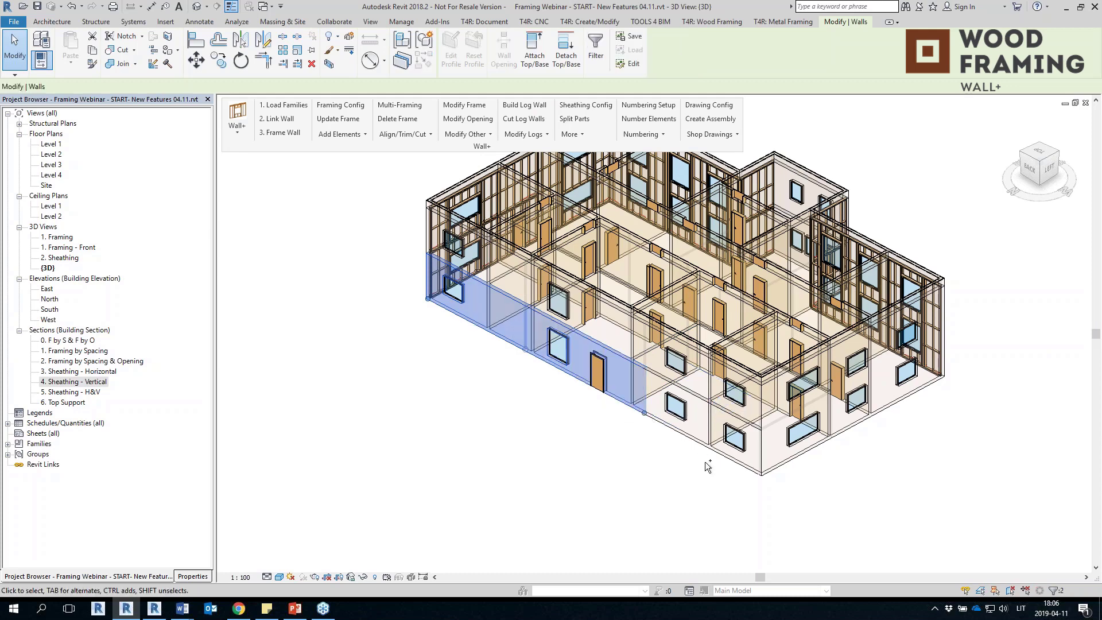
ctrl+click(709, 442)
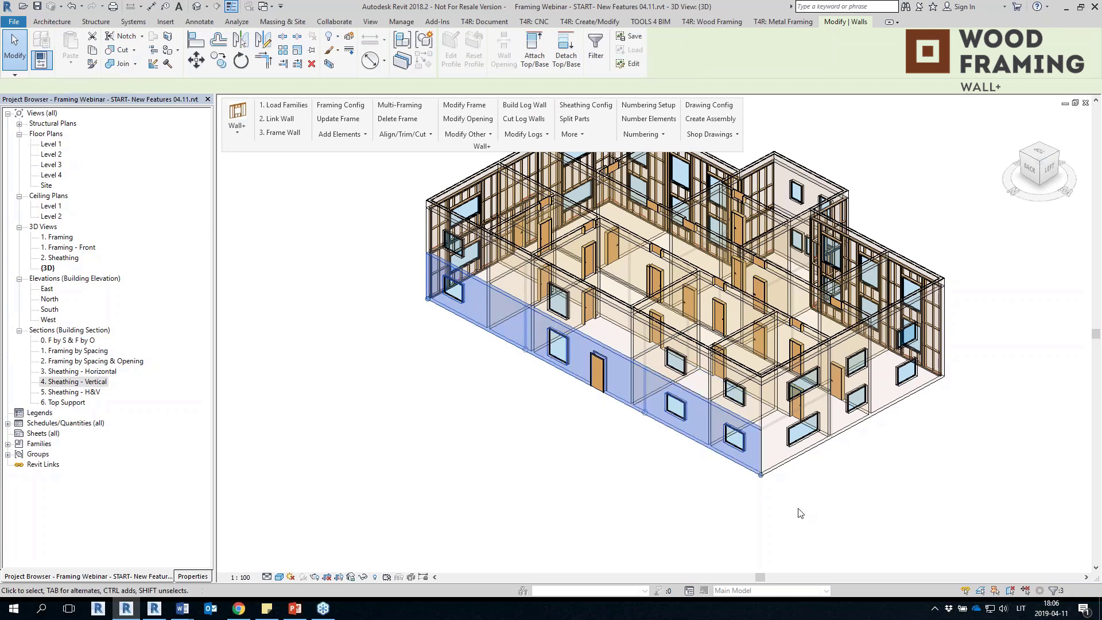
click(343, 333)
click(520, 356)
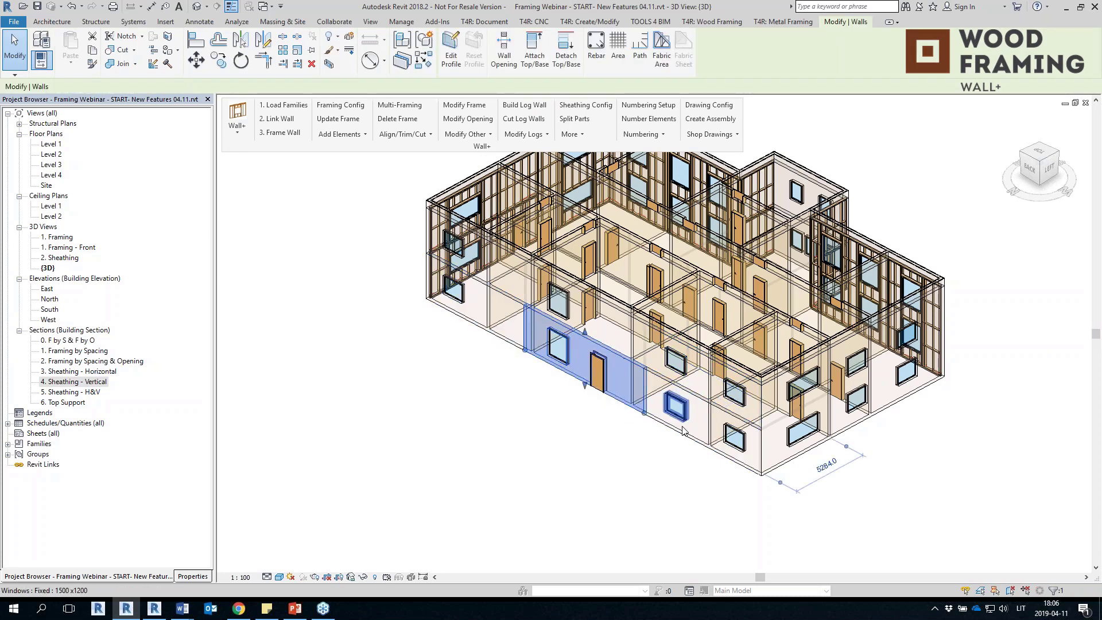
ctrl+click(500, 340)
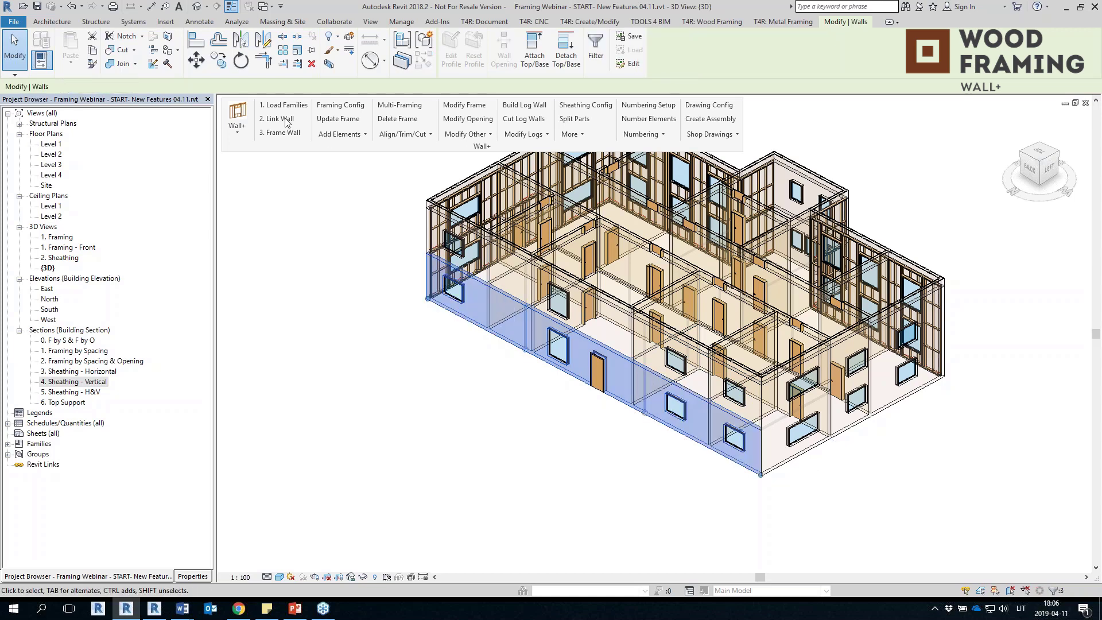
click(280, 133)
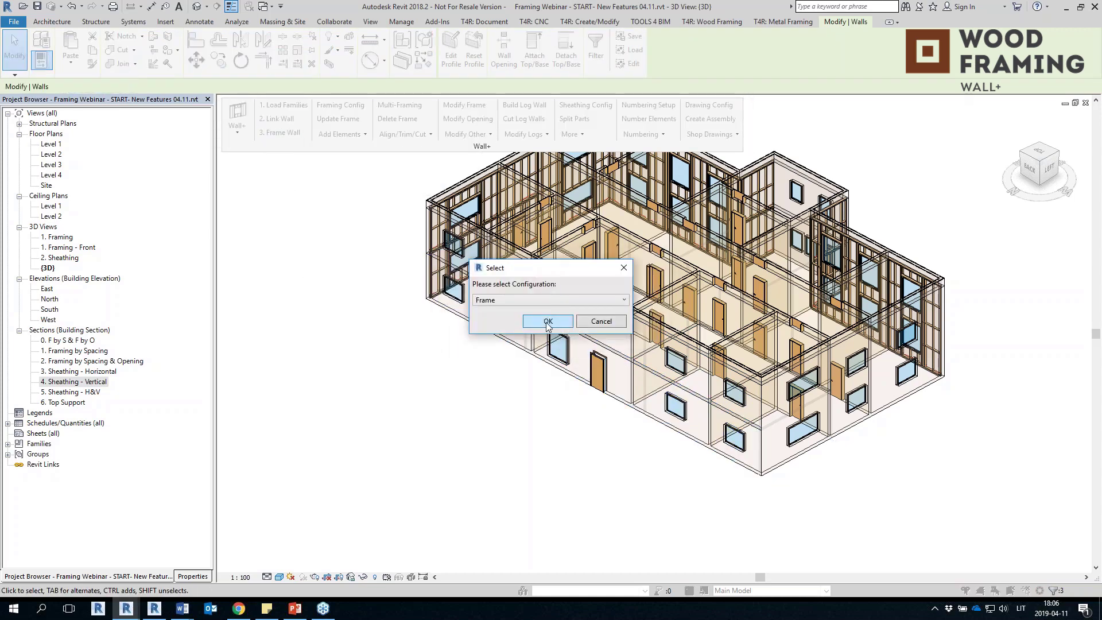
click(548, 322)
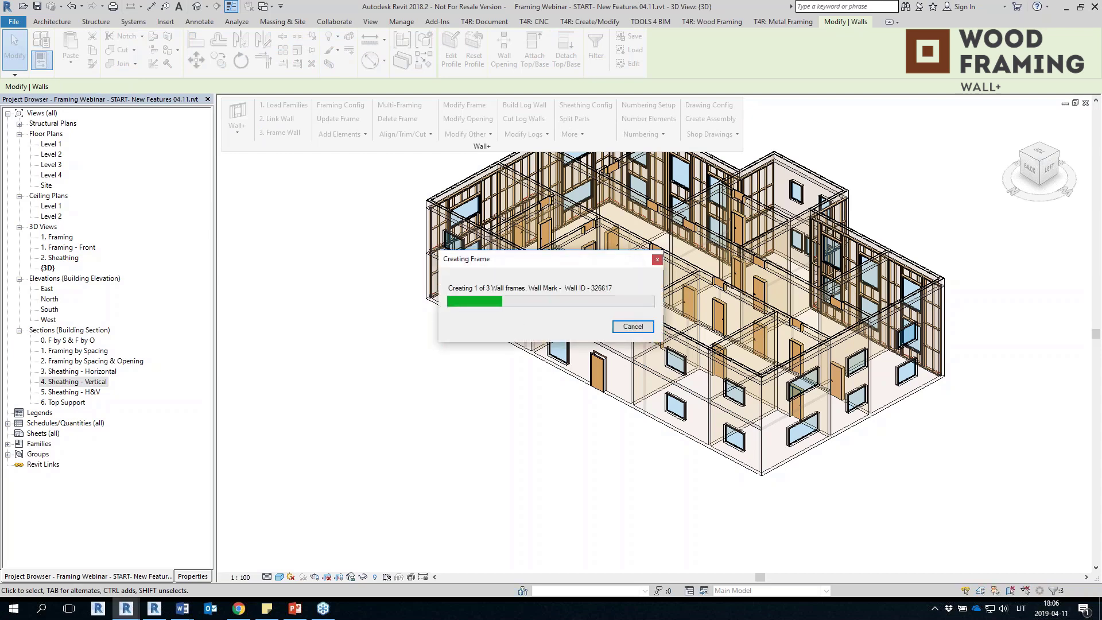
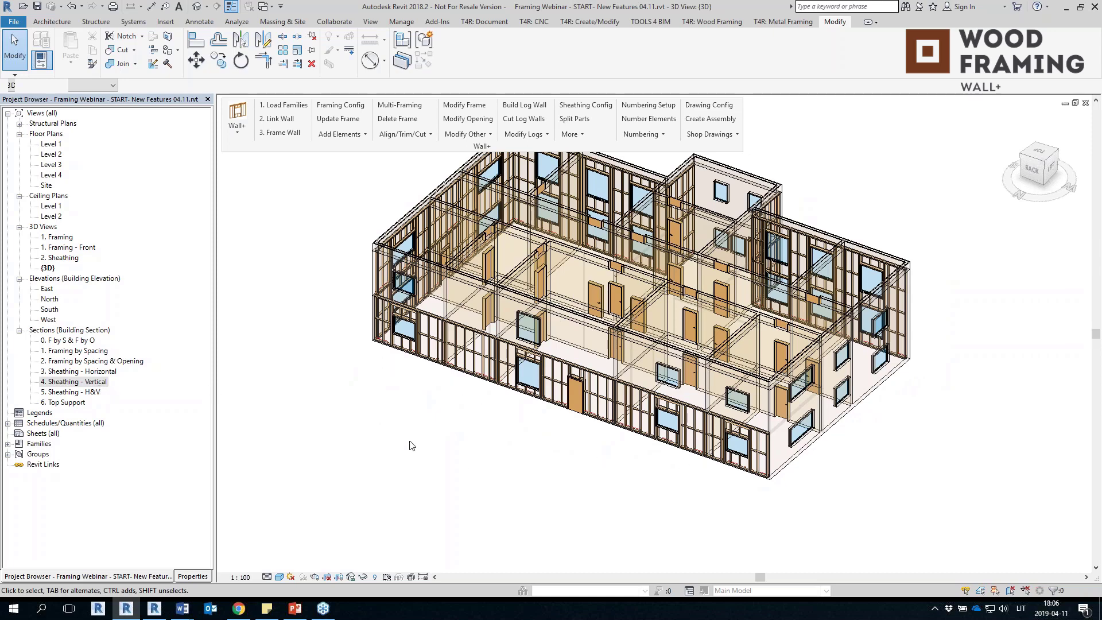
Step: Open the section 1. Framing by Spacing and dimension the view's framing elements with the Frame - Studs Smart Dimension configuration
double_click(75, 351)
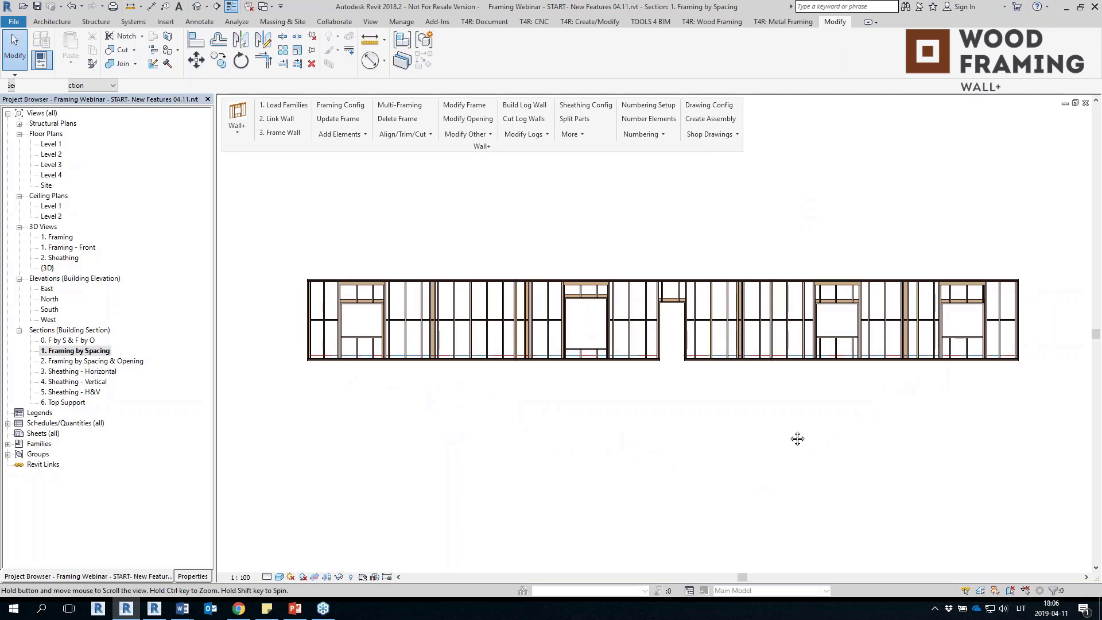
scroll(308, 258, up, 2)
middle_drag(502, 207, 481, 181)
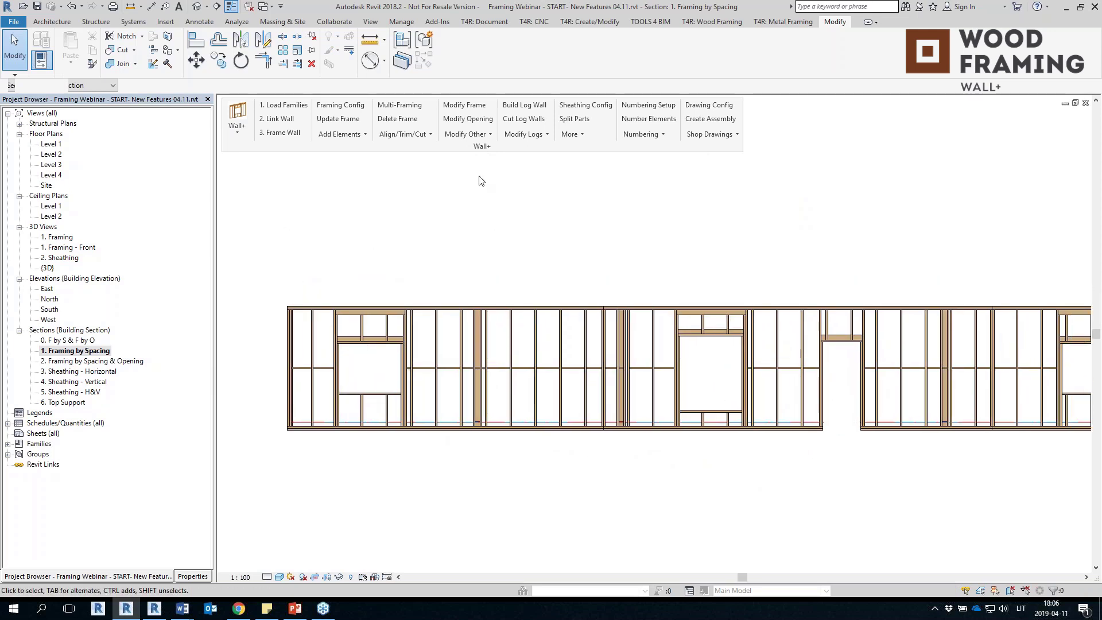
click(718, 136)
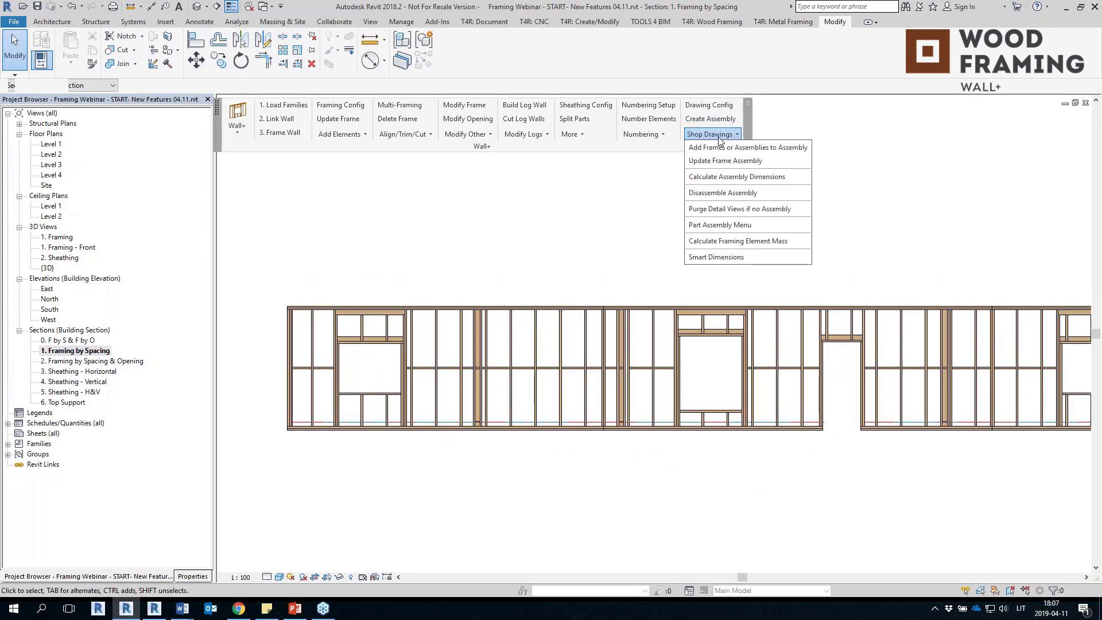
click(717, 257)
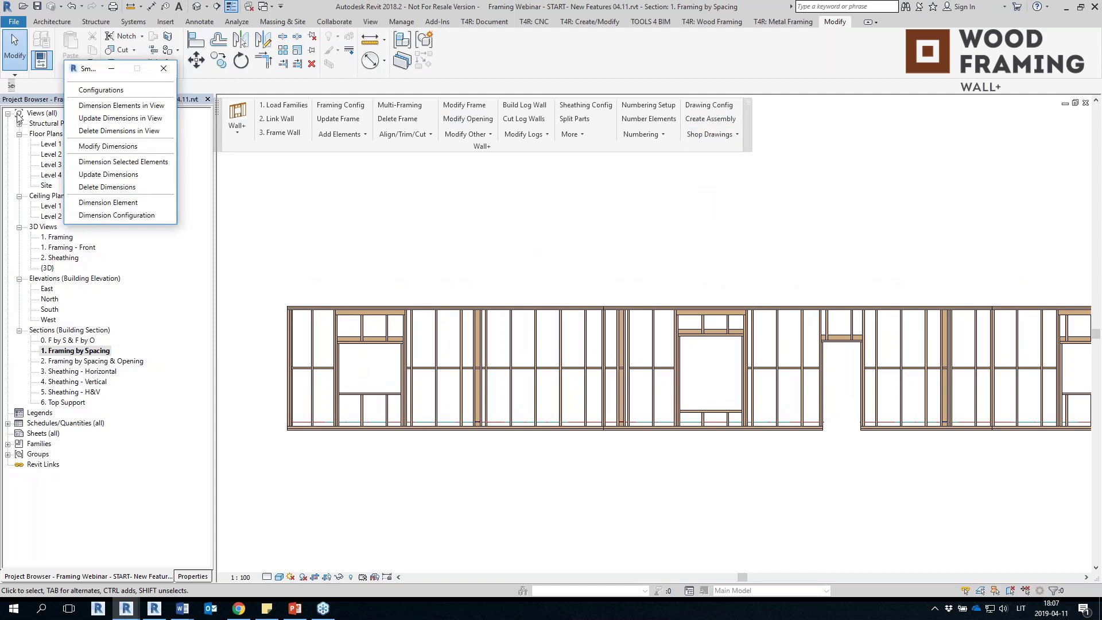
drag(98, 75, 256, 171)
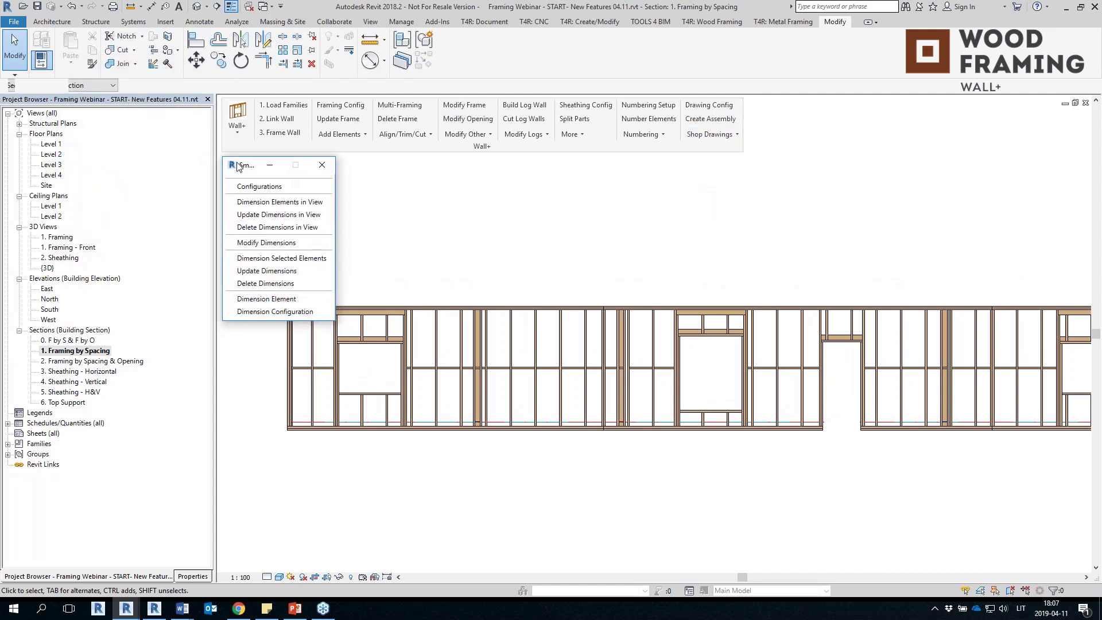
click(242, 203)
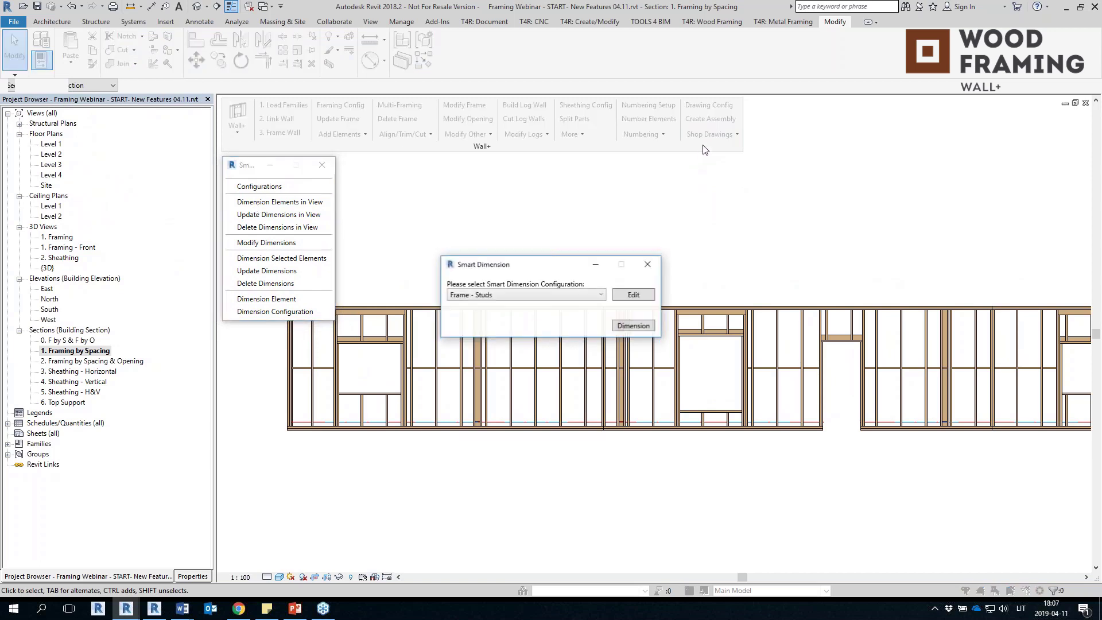
click(633, 325)
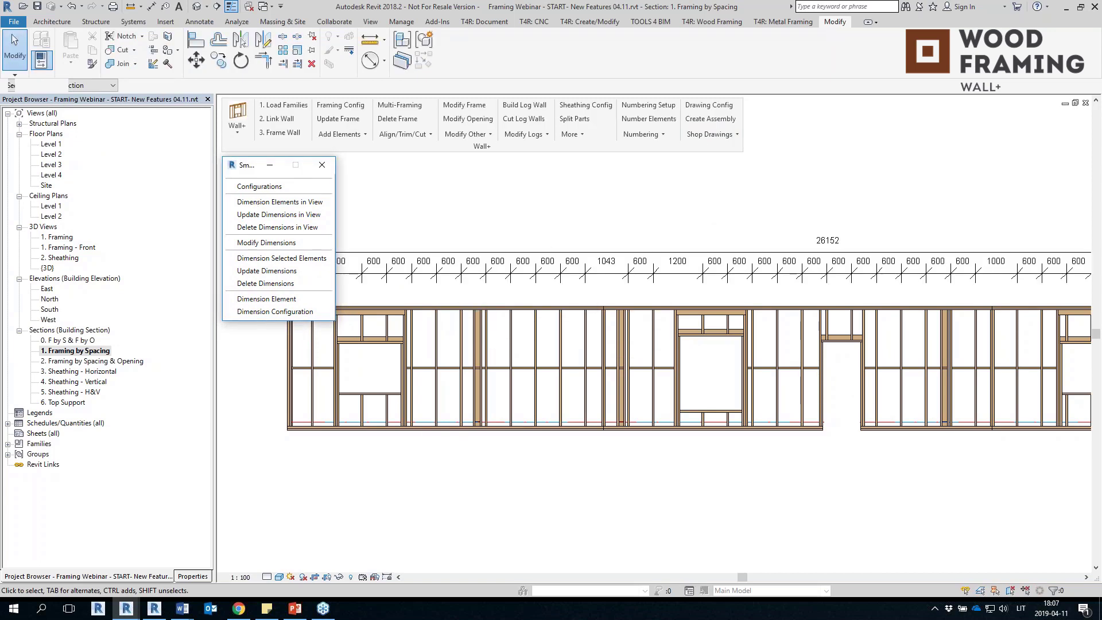
Step: Examine the stud spacing dimensions along the framed wall, including across the window and door openings
scroll(445, 237, up, 4)
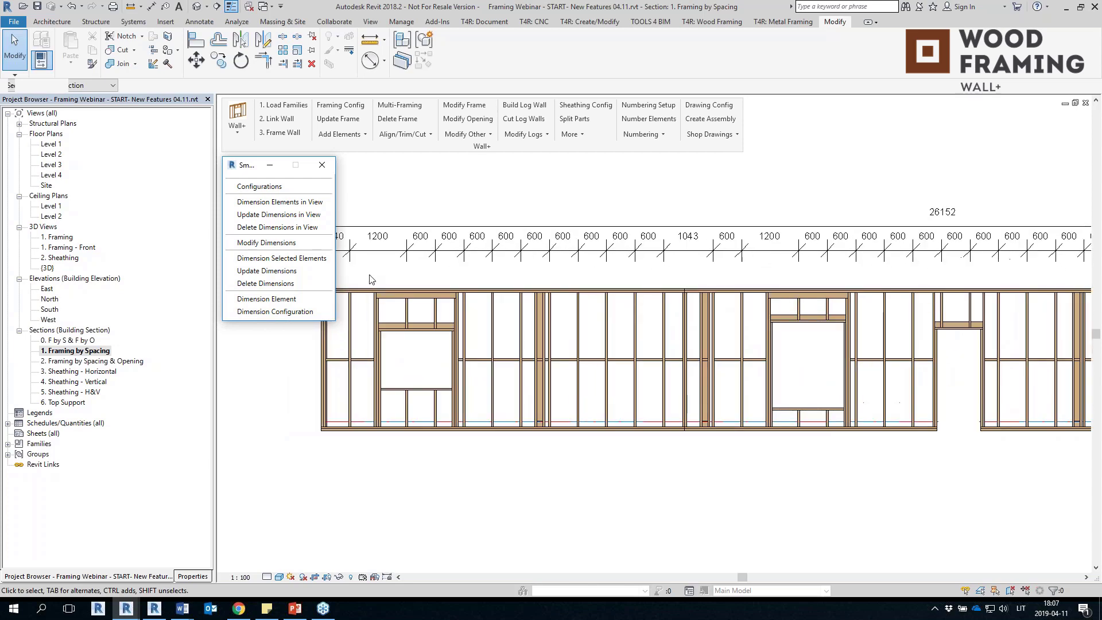
middle_drag(376, 277, 456, 310)
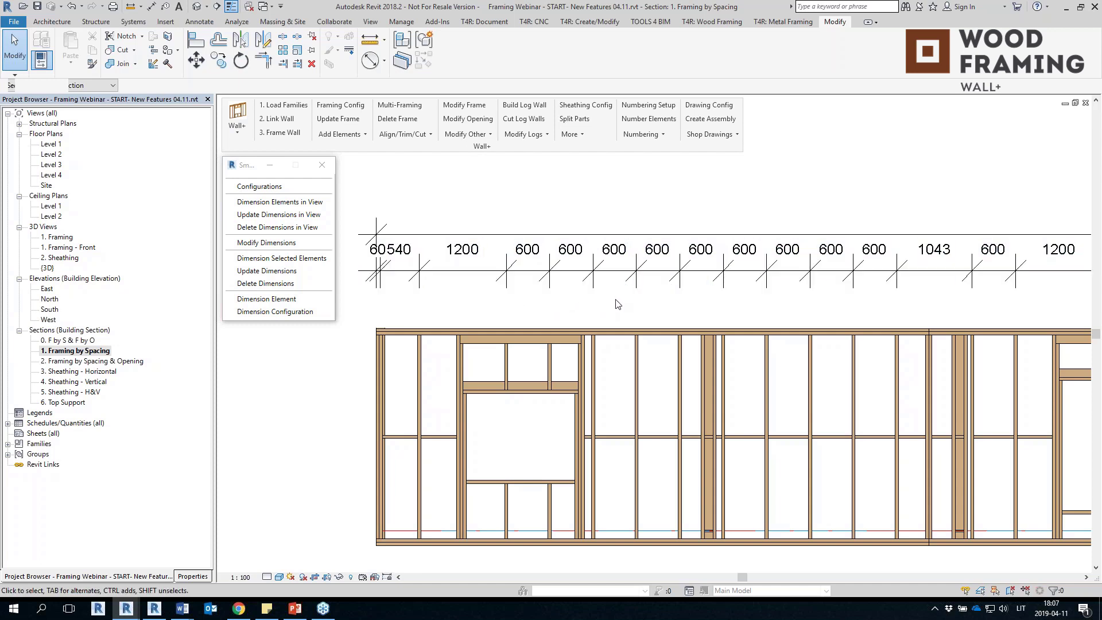
middle_drag(836, 315, 529, 282)
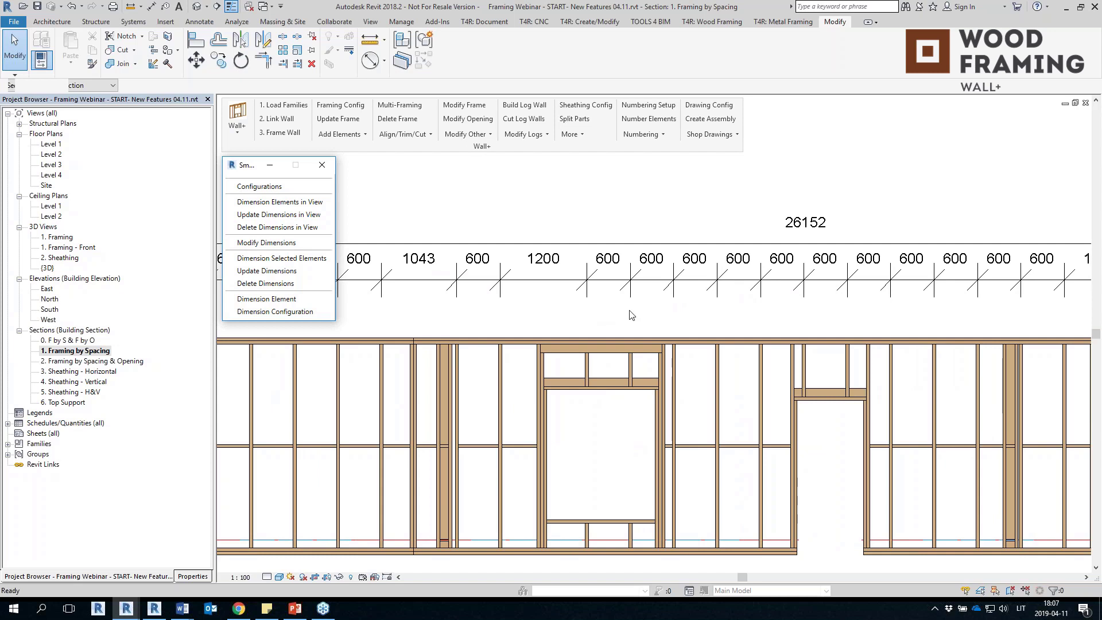
scroll(769, 307, up, 1)
middle_drag(769, 307, 588, 317)
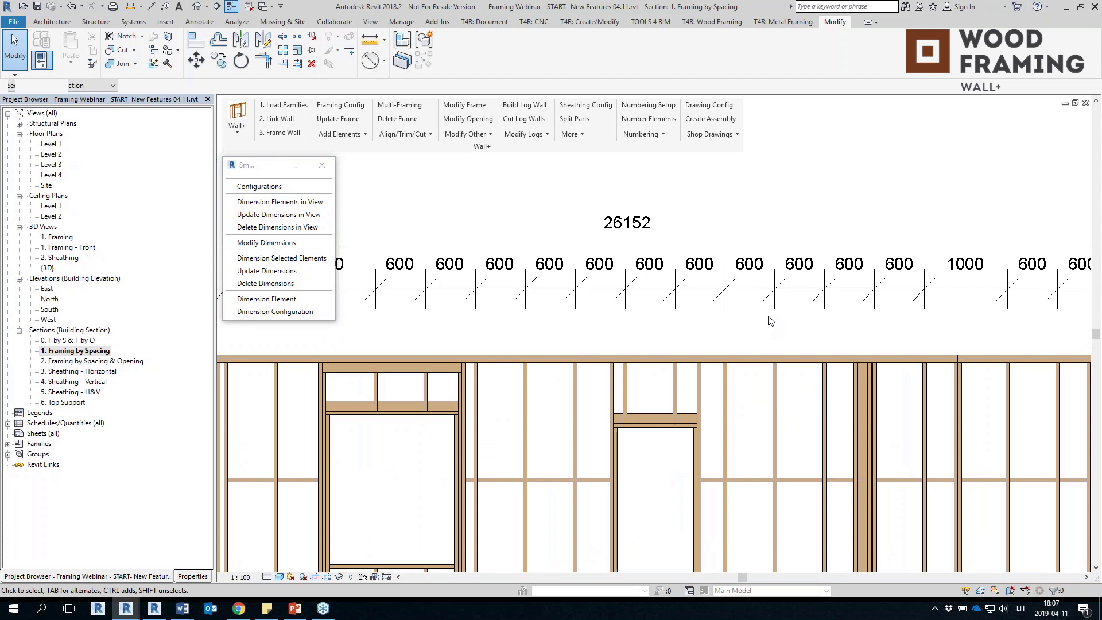
scroll(769, 316, down, 3)
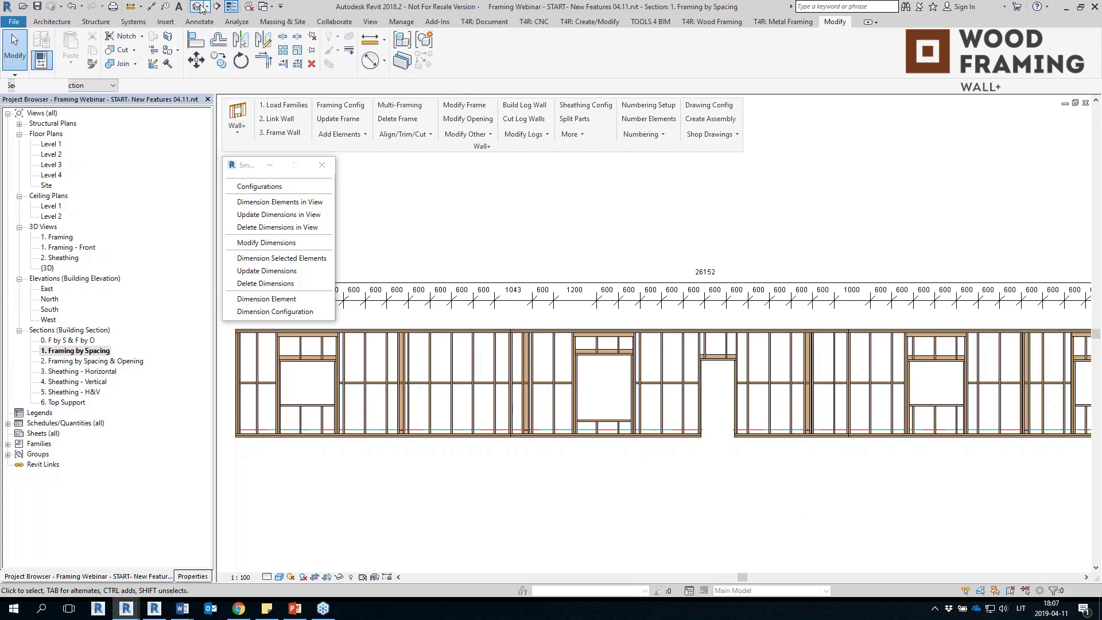
Step: Return to the 3D view, set the Frame configuration's stud spacing alignment to Opening - Right Side, and save the settings
click(329, 121)
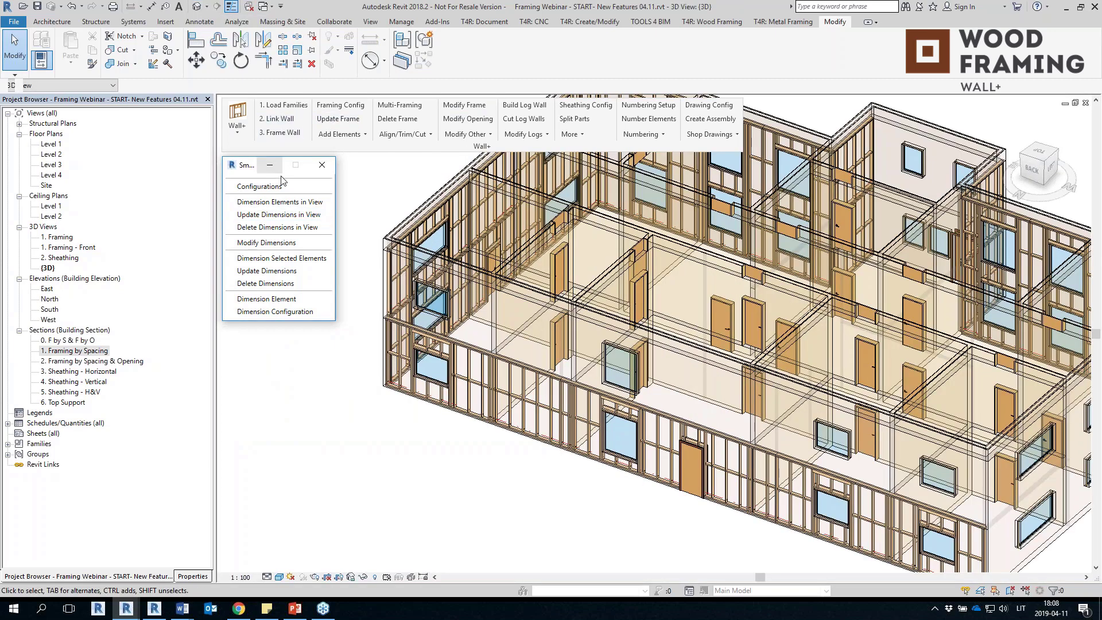
click(322, 165)
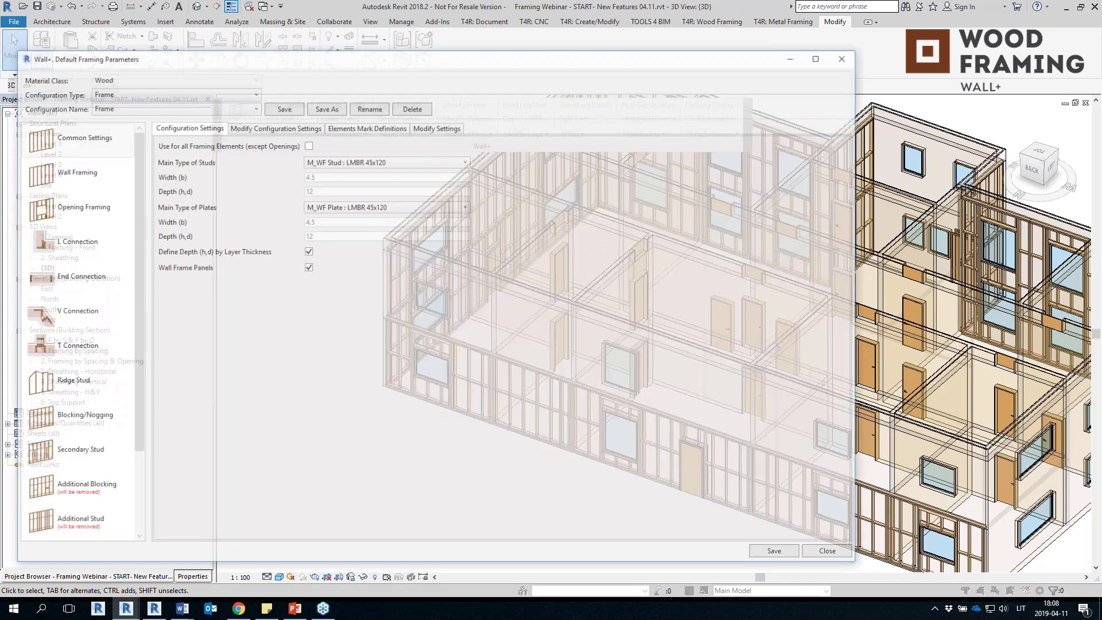
click(434, 127)
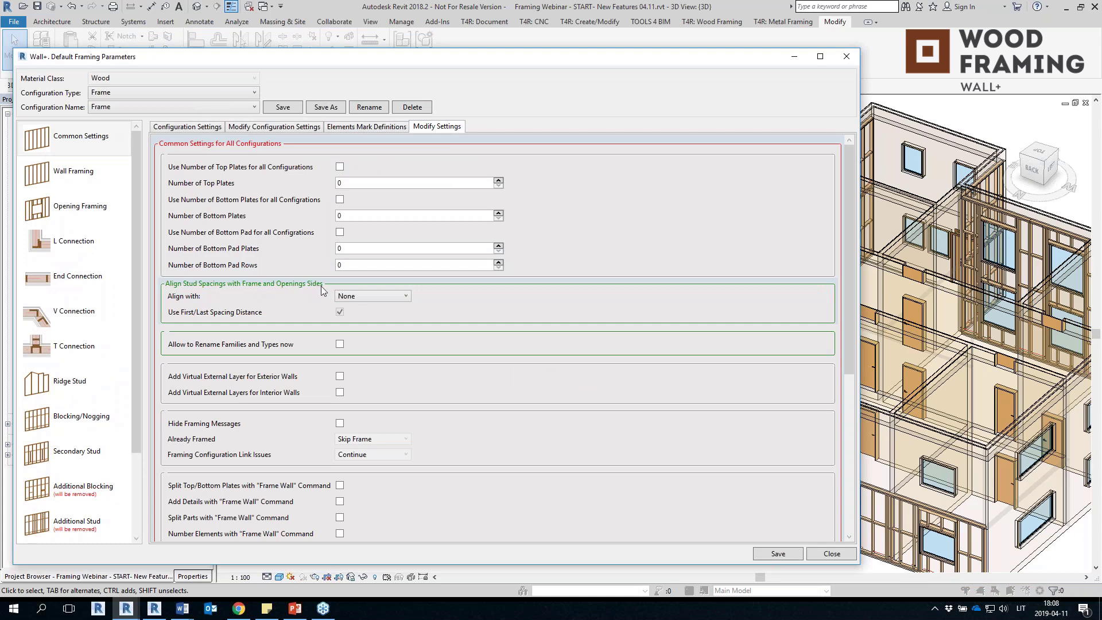
click(370, 296)
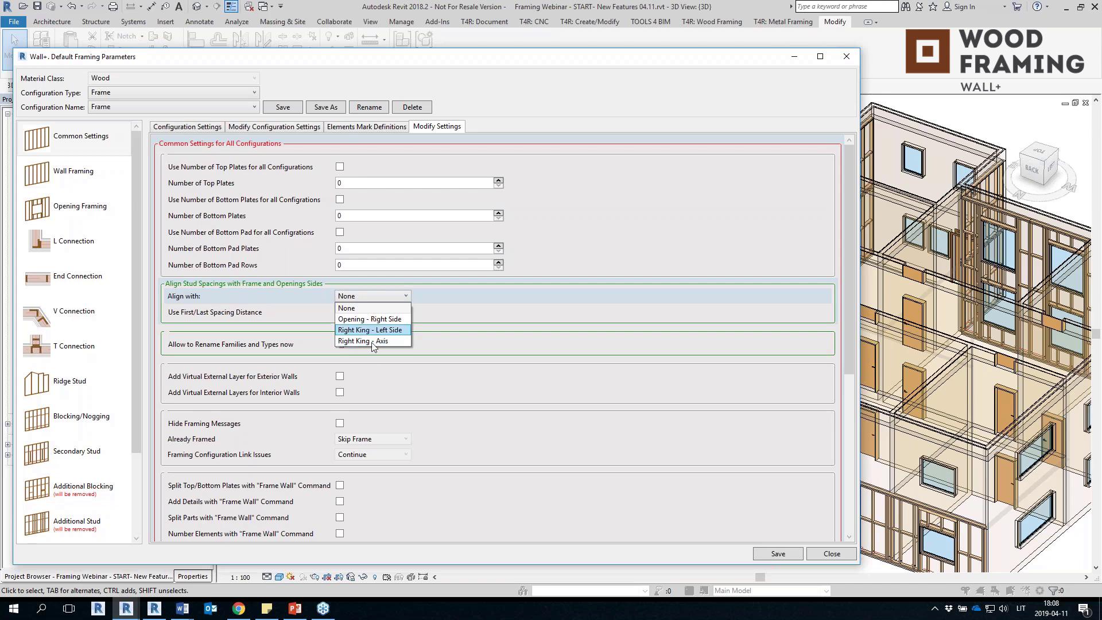
click(352, 319)
click(282, 109)
click(776, 554)
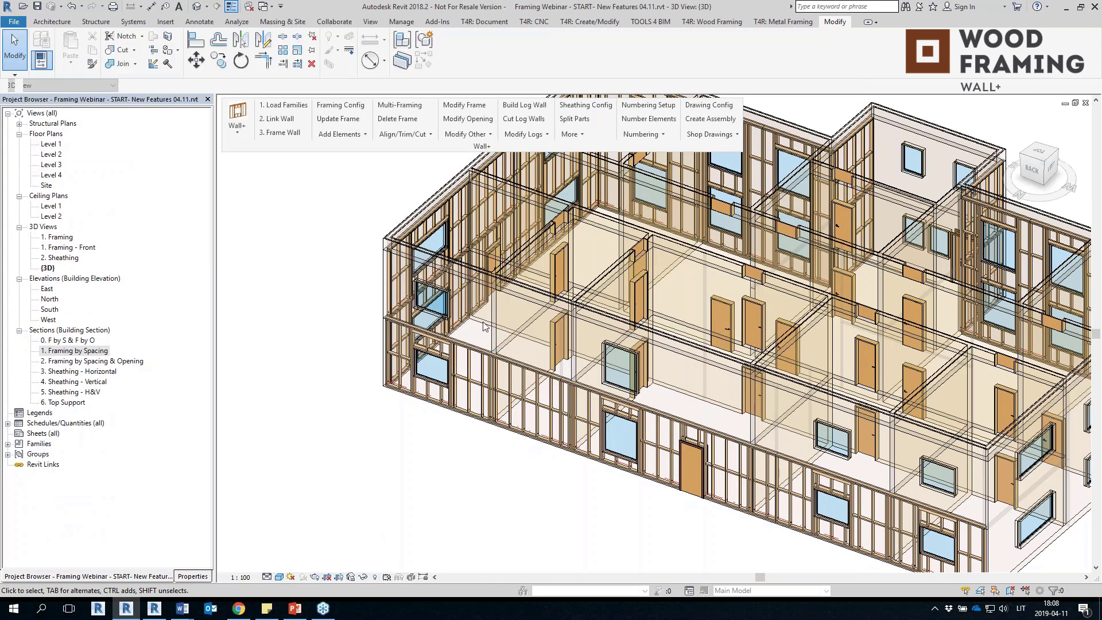
Step: Frame the upper-storey exterior walls along the building's back side using the Frame configuration
click(608, 331)
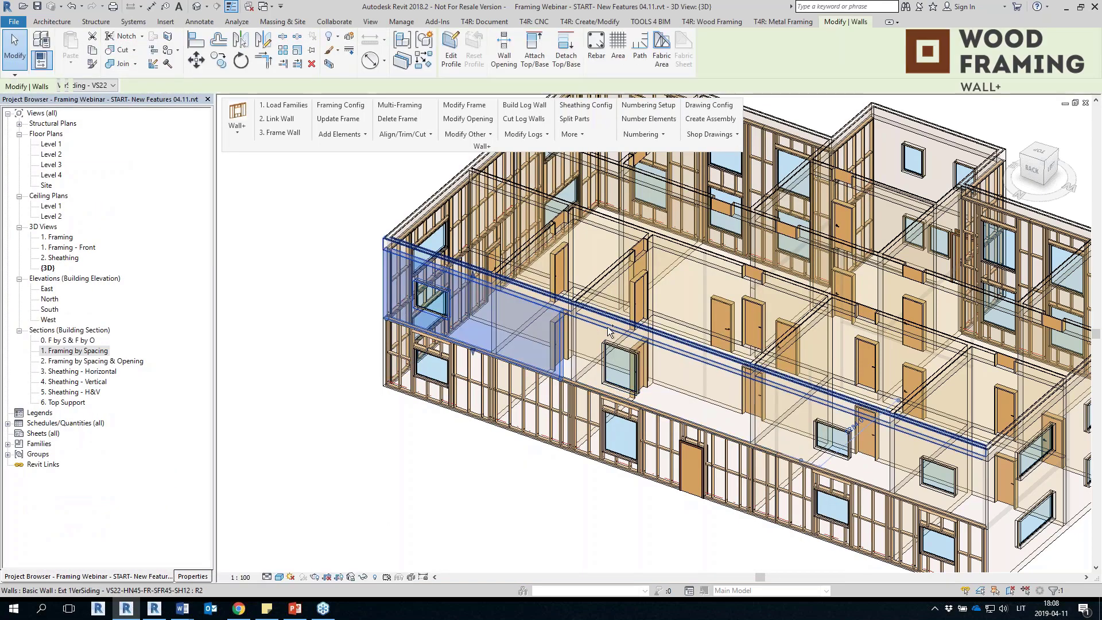
ctrl+click(834, 411)
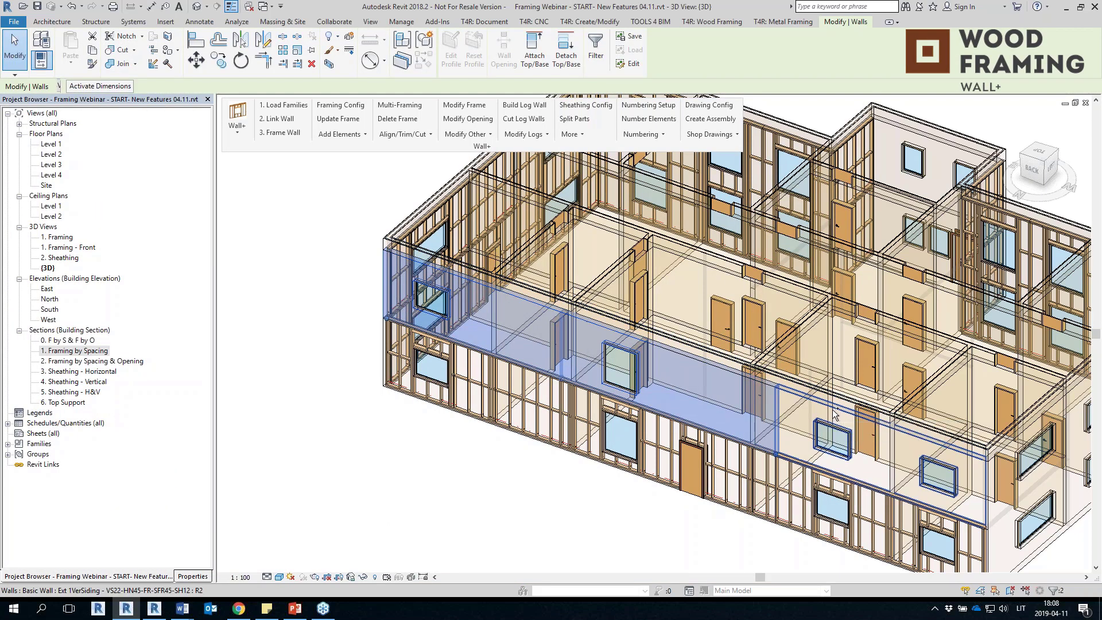
ctrl+click(834, 411)
click(285, 134)
key(Return)
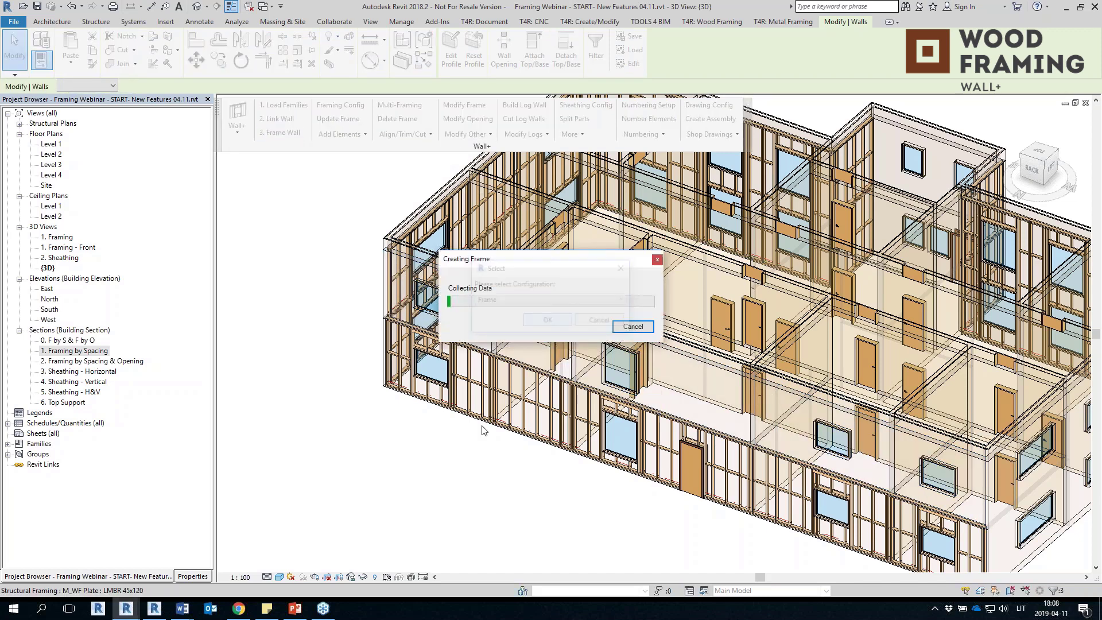
drag(584, 265, 259, 170)
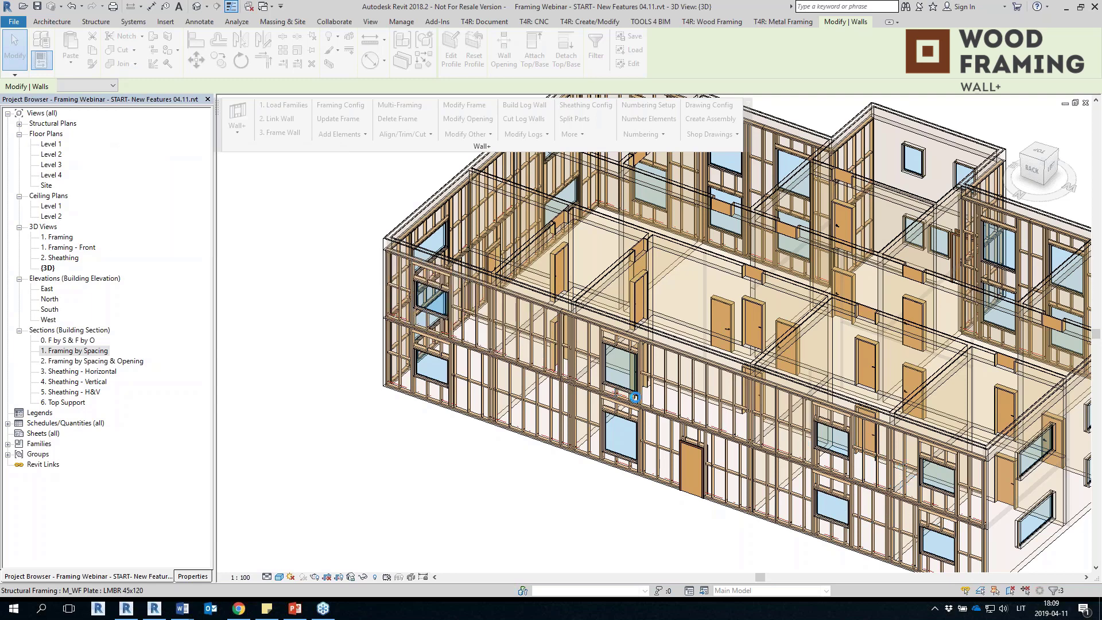
scroll(416, 476, down, 3)
shift+middle_drag(416, 476, 492, 442)
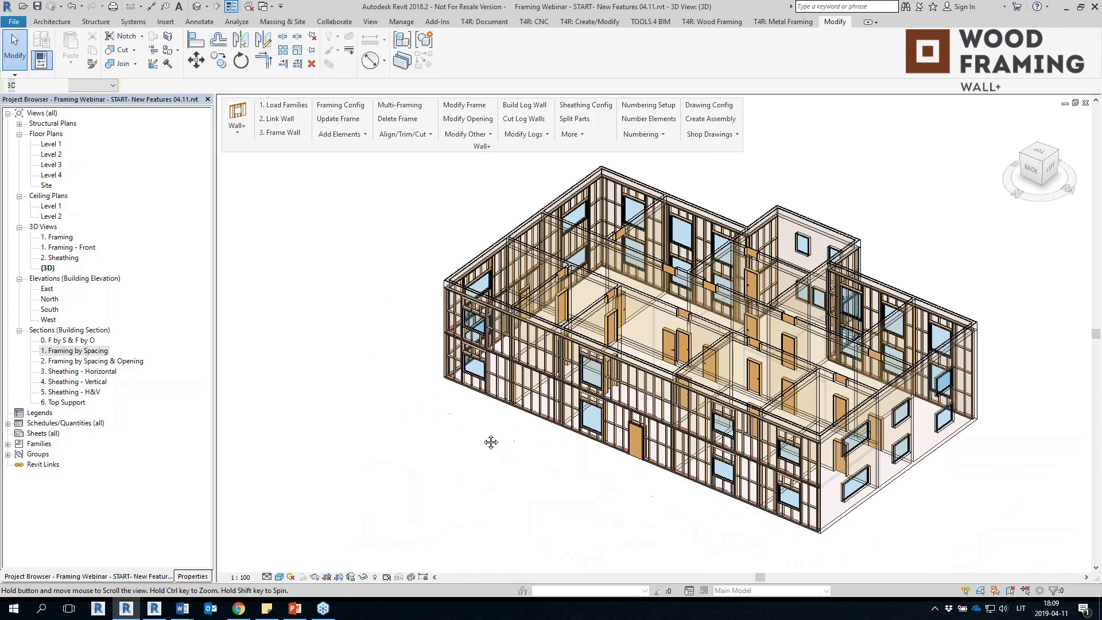
Step: Open the section 0. F by S & F by O and inspect both storeys' framing around the first windows
double_click(69, 340)
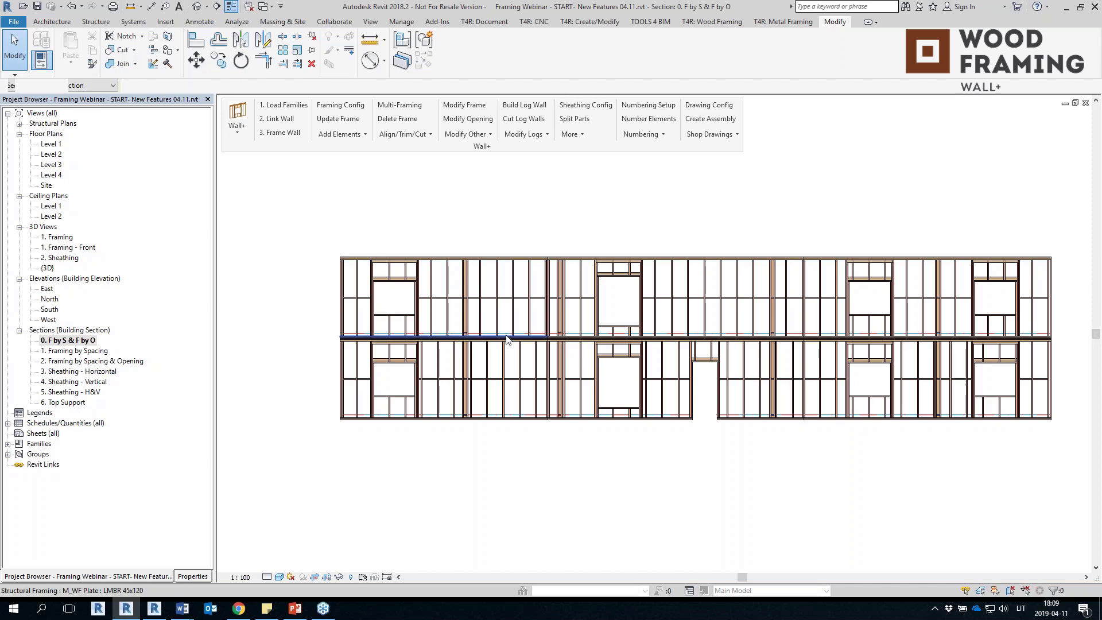
scroll(403, 283, up, 2)
scroll(436, 292, up, 1)
scroll(393, 273, up, 1)
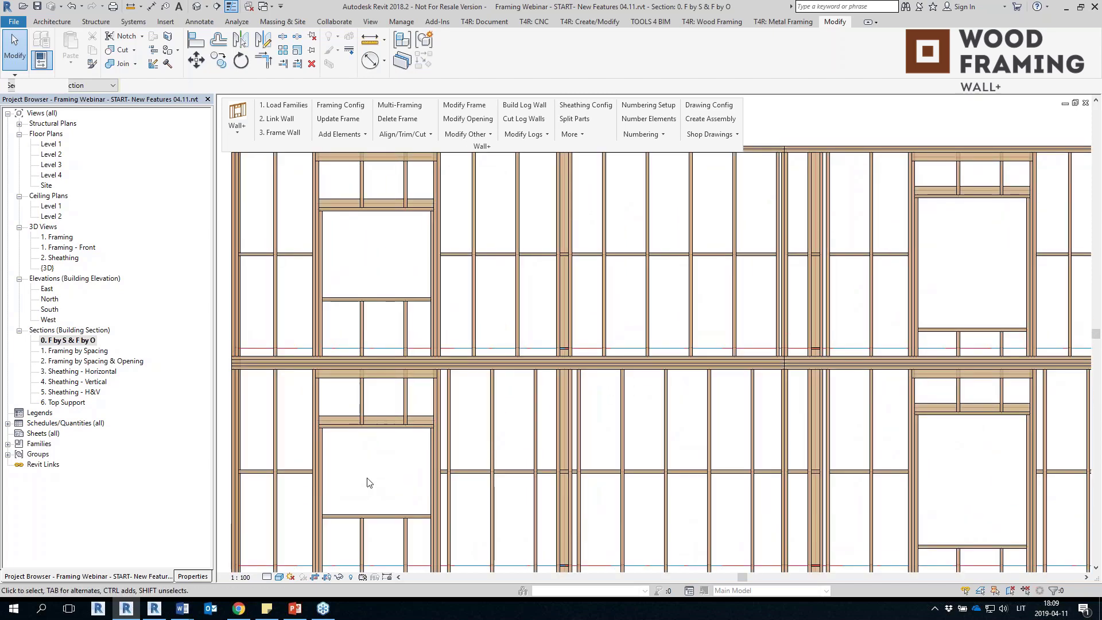
middle_drag(383, 499, 389, 473)
Step: Add an aligned dimension chain to the lower wall's studs, from before the first window, over its header studs, to three studs beyond
key(d)
key(i)
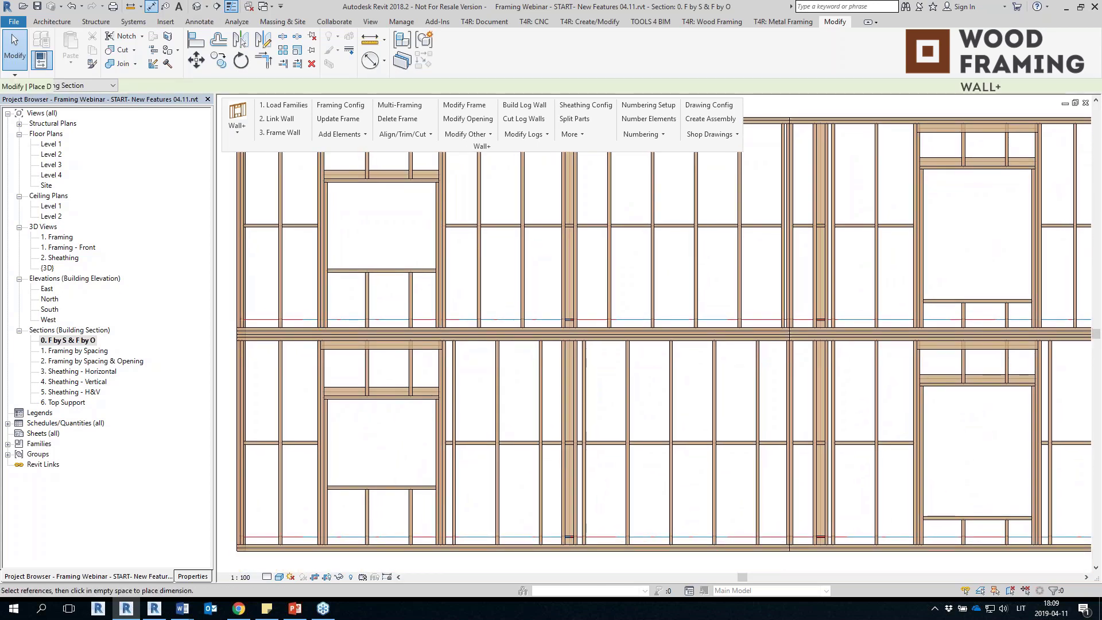
scroll(280, 364, up, 2)
click(280, 364)
click(432, 373)
click(511, 377)
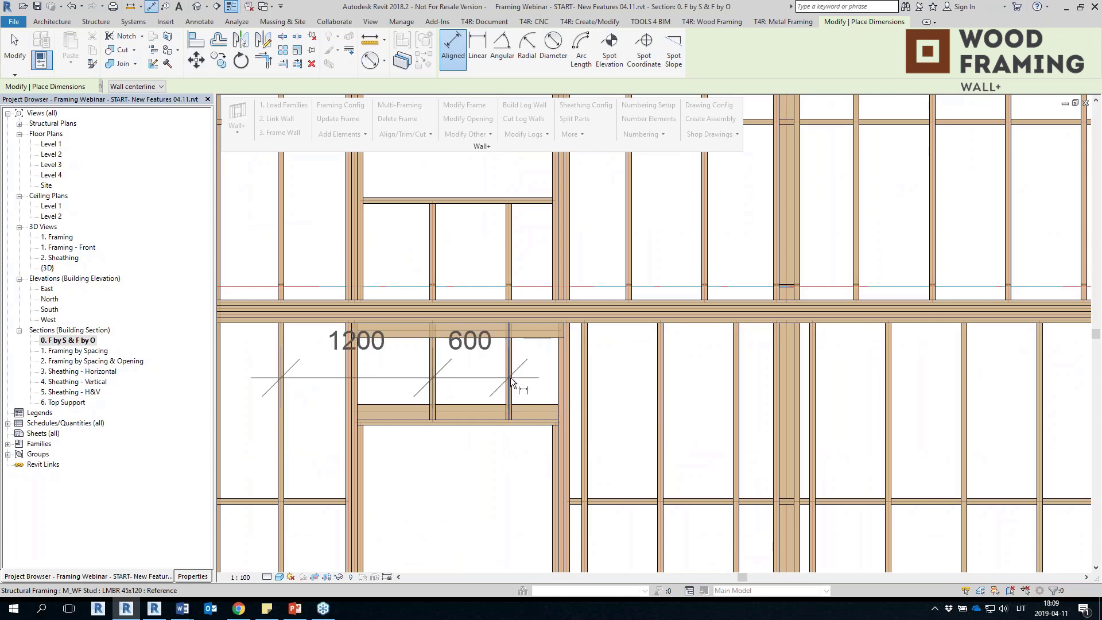
click(585, 386)
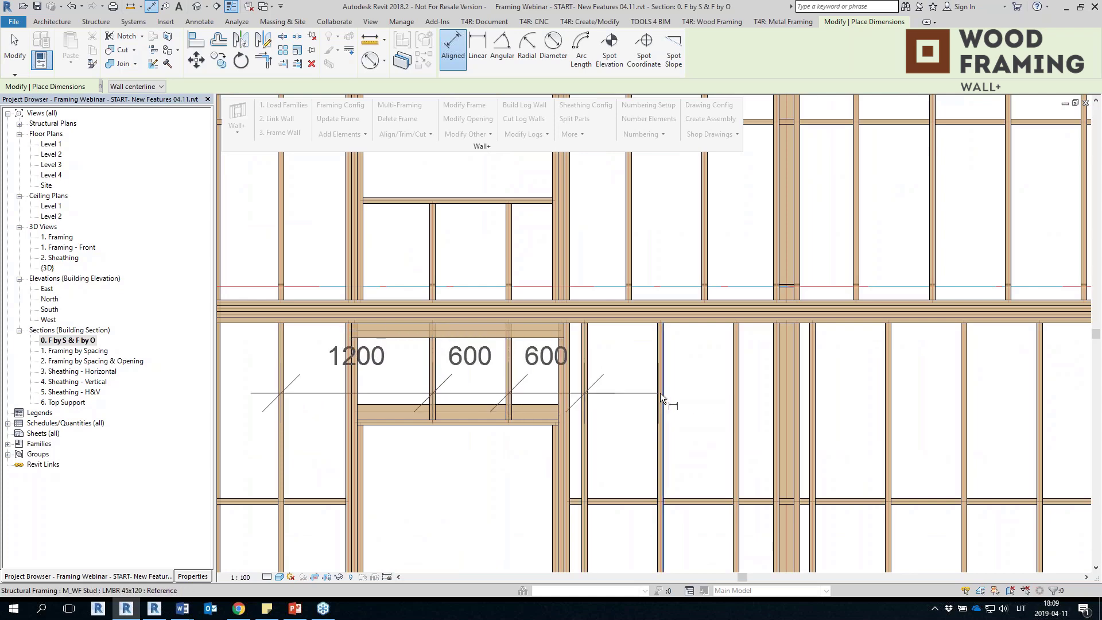
click(660, 394)
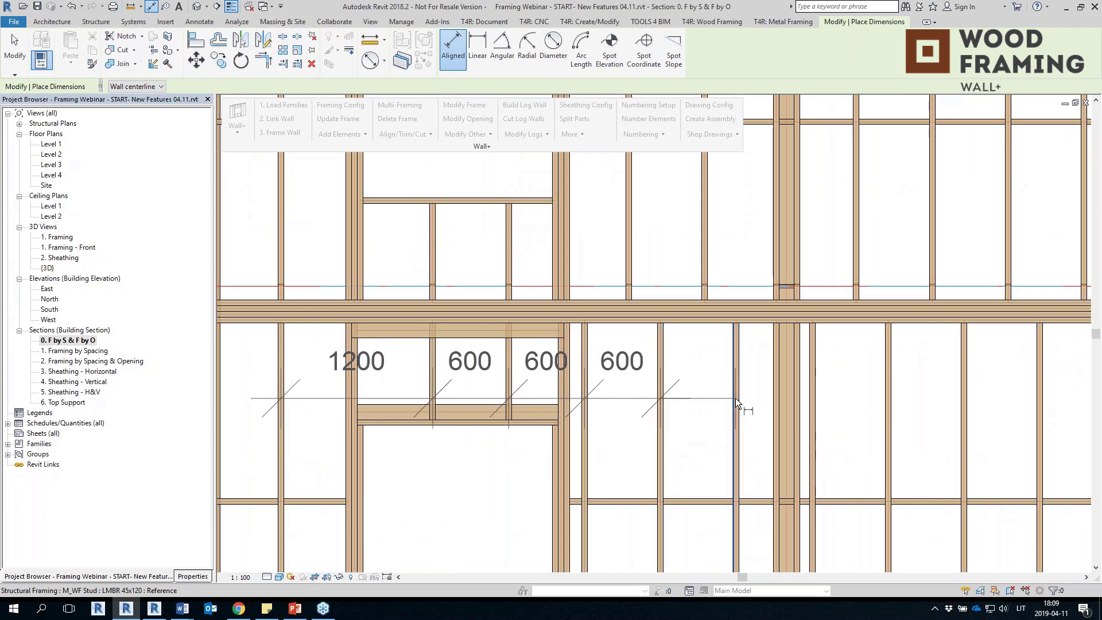
click(735, 397)
scroll(673, 423, down, 3)
middle_drag(610, 475, 546, 305)
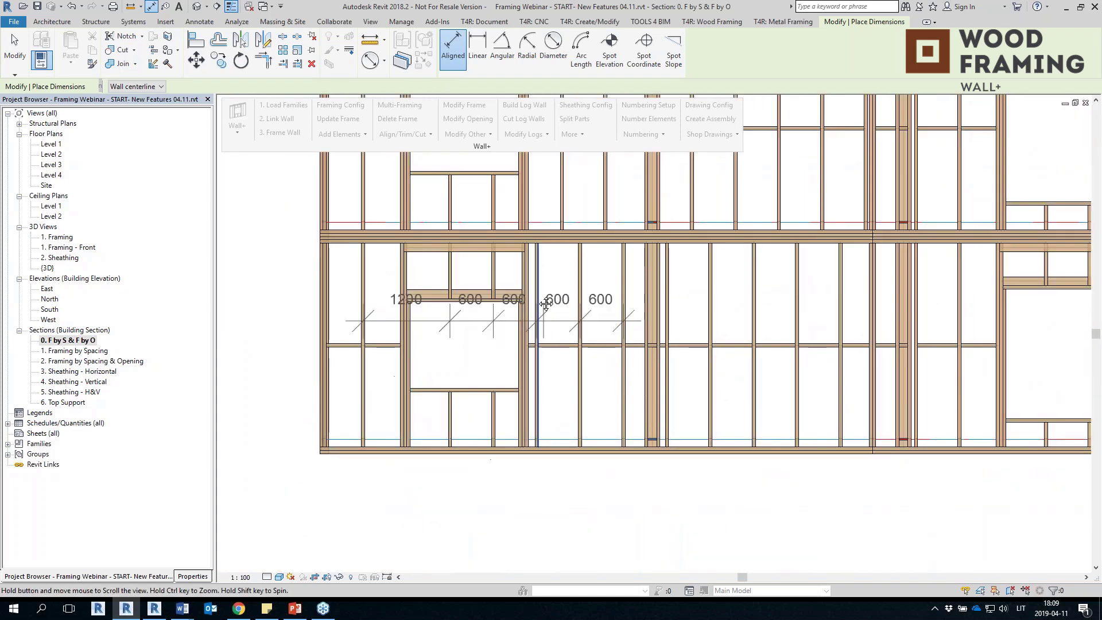
click(551, 480)
Step: Add an aligned dimension chain above the upper wall, from the stud before the first window, over the header studs and opening's far edge, to two studs beyond
middle_drag(673, 292, 666, 488)
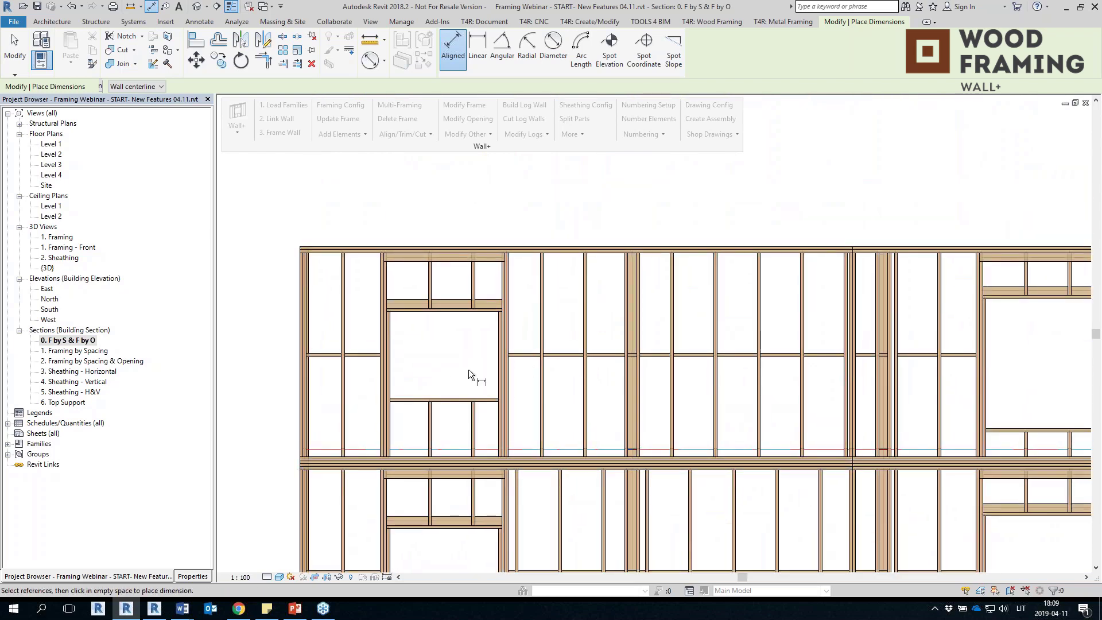
scroll(368, 268, up, 2)
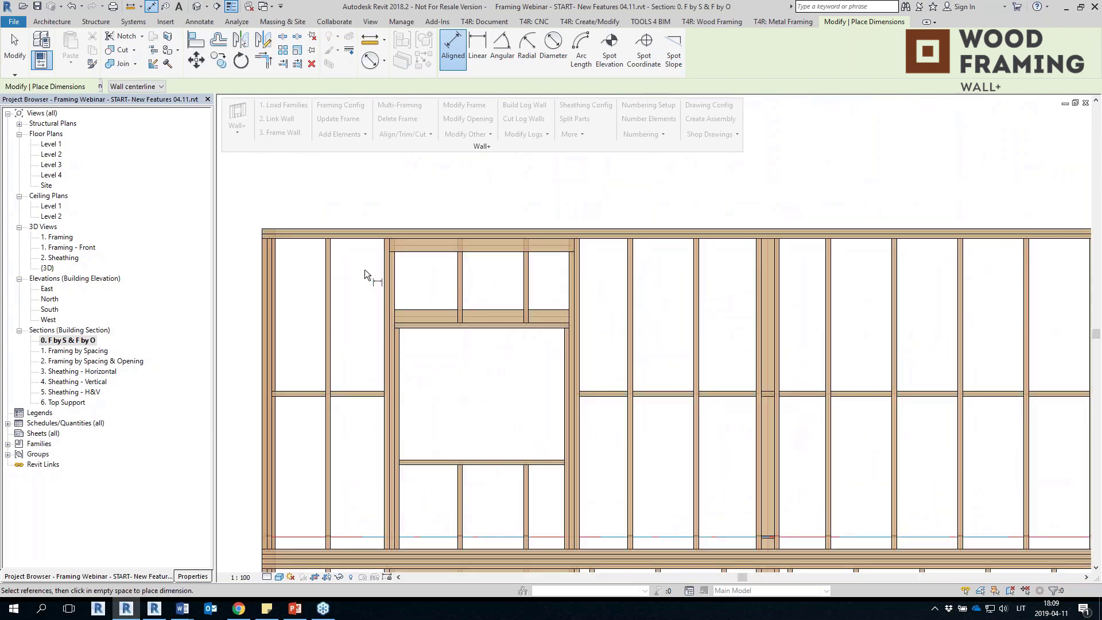
click(326, 267)
scroll(460, 274, up, 2)
click(459, 274)
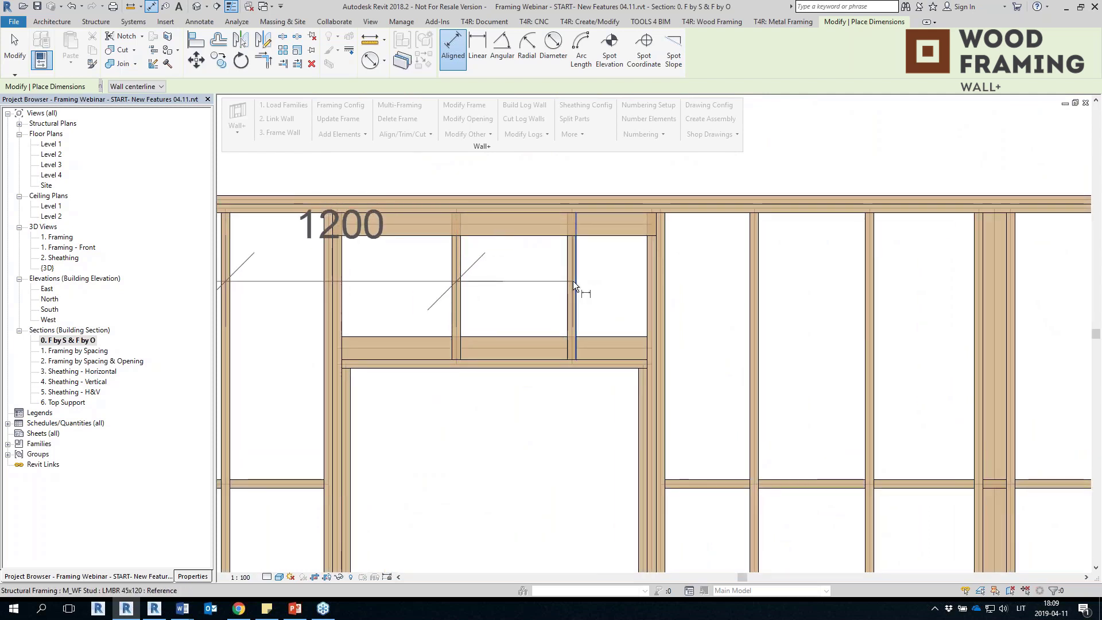
click(573, 281)
scroll(573, 281, down, 2)
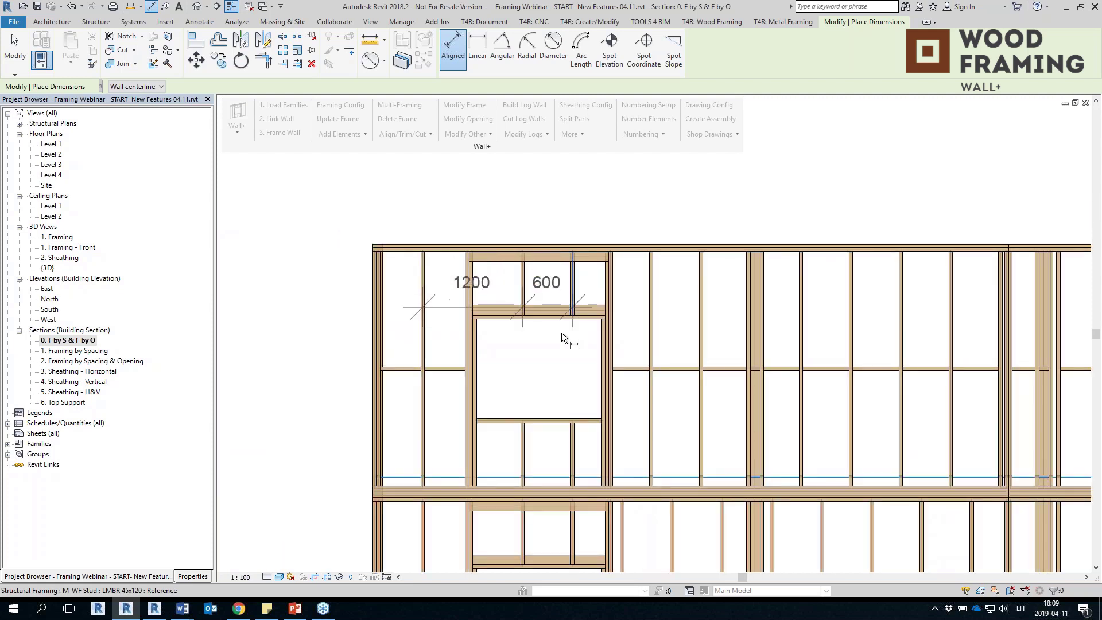
click(599, 369)
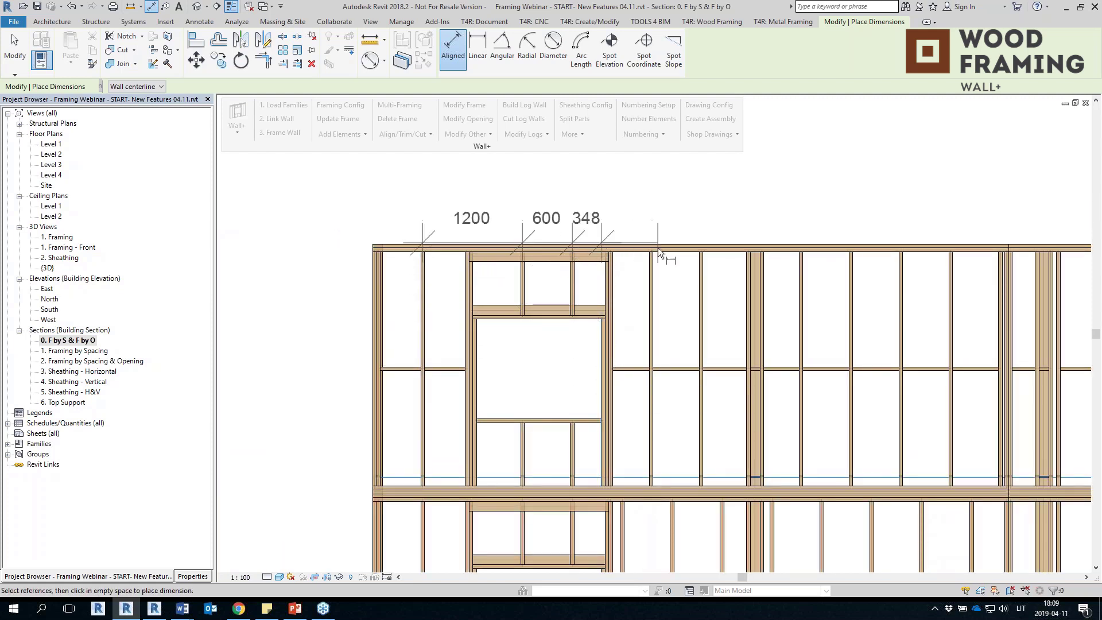
scroll(652, 261, up, 2)
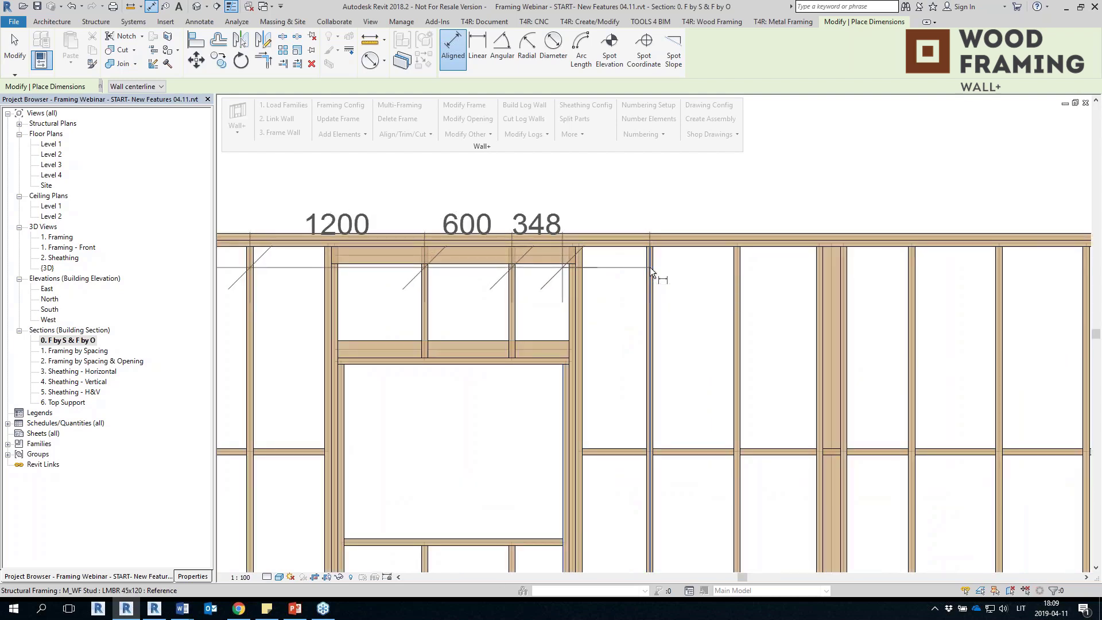
click(650, 267)
scroll(649, 267, down, 2)
scroll(702, 231, up, 2)
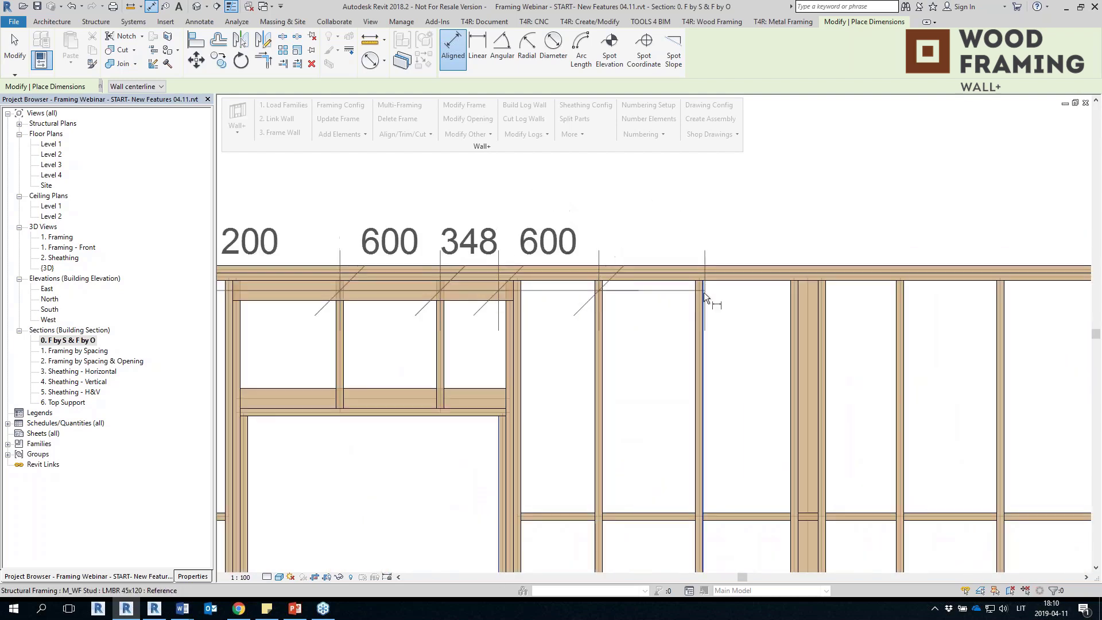
click(700, 298)
scroll(701, 291, down, 3)
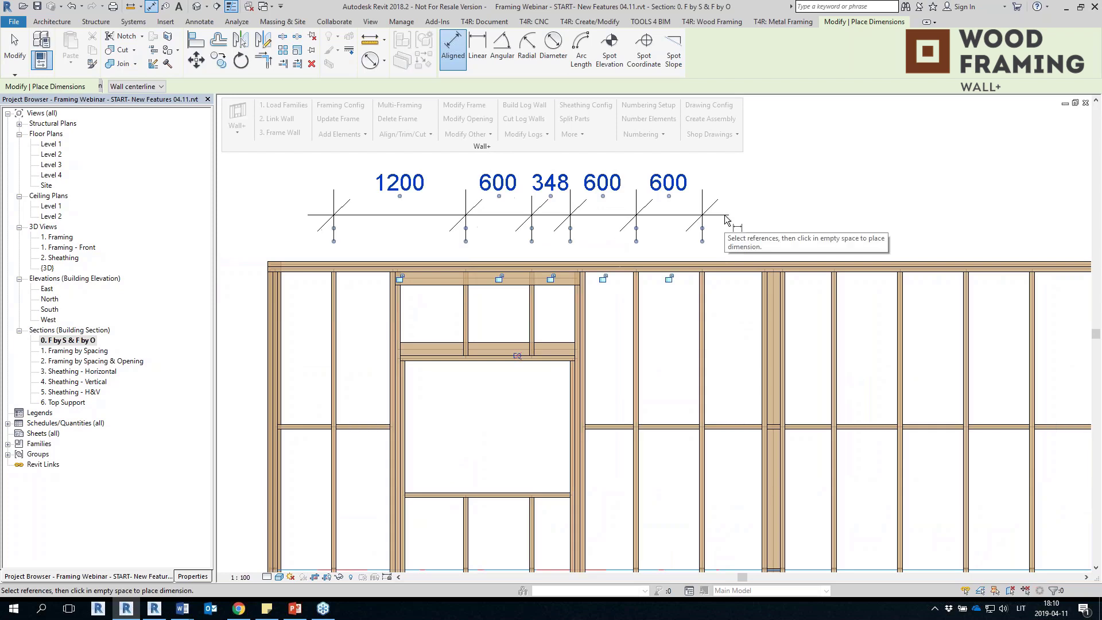
Step: Dimension the upper wall's next window from the stud before it, over both header studs and the opening's far edge, to the first stud beyond
scroll(443, 290, up, 4)
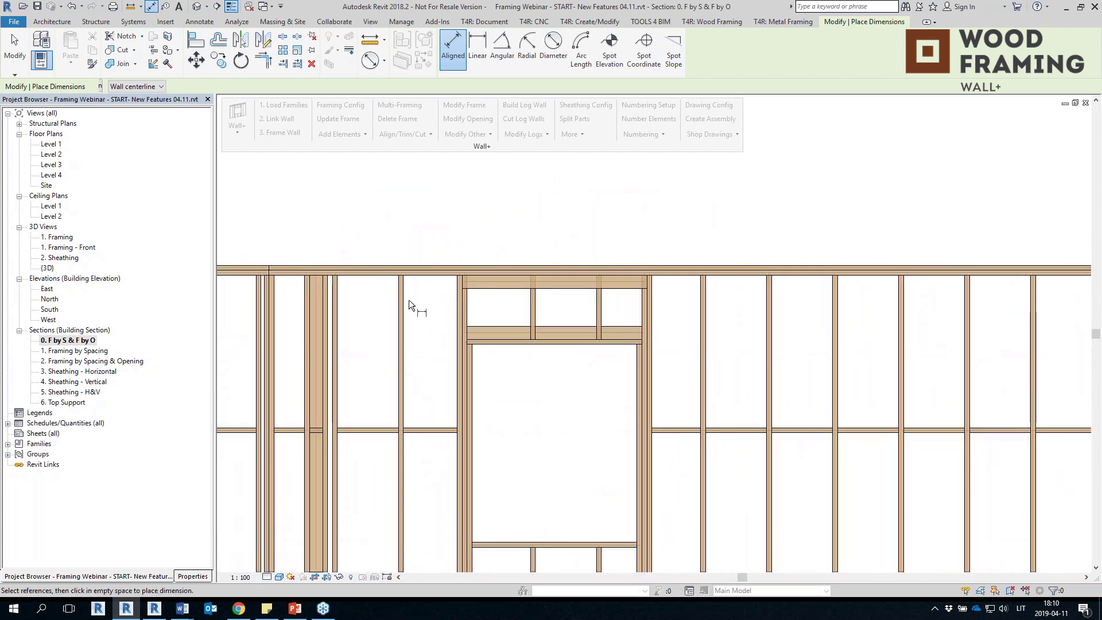
click(395, 296)
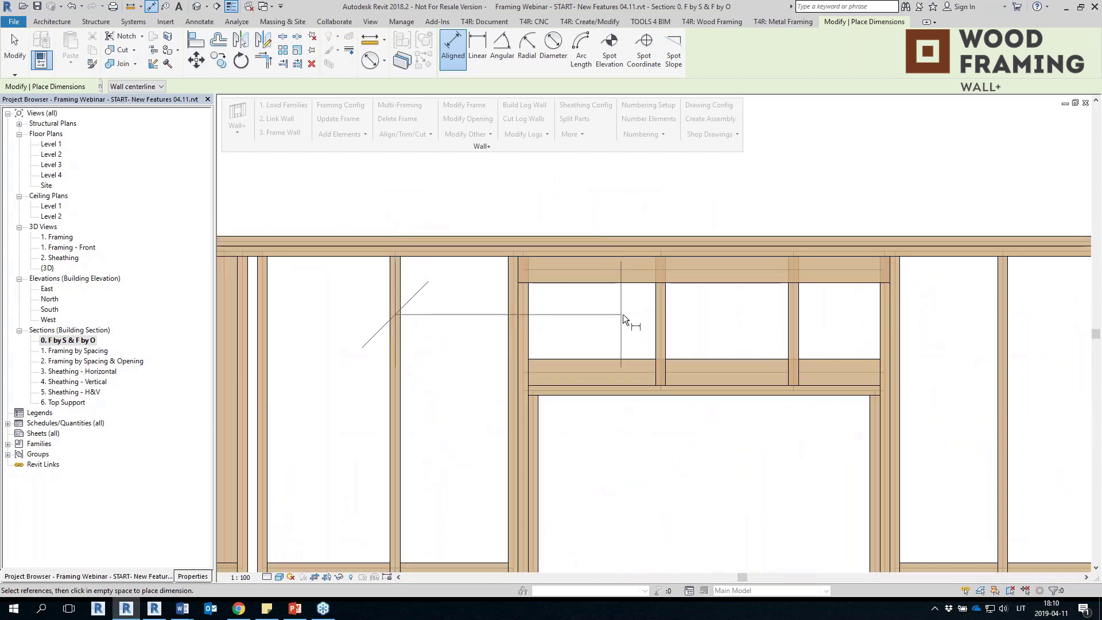
click(662, 318)
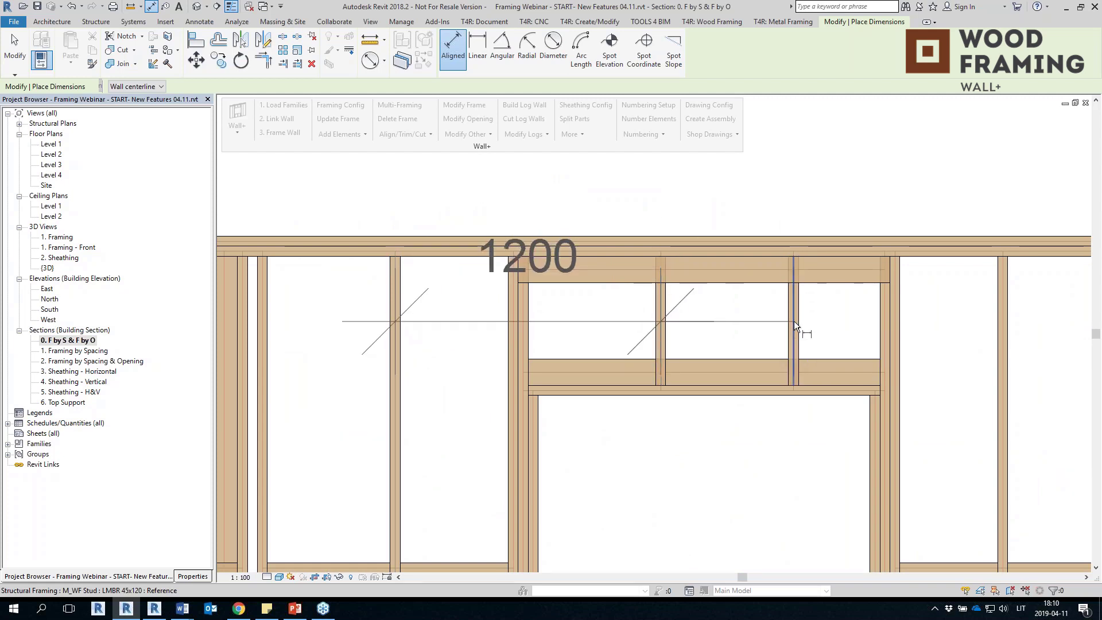
click(794, 321)
middle_drag(799, 319, 807, 404)
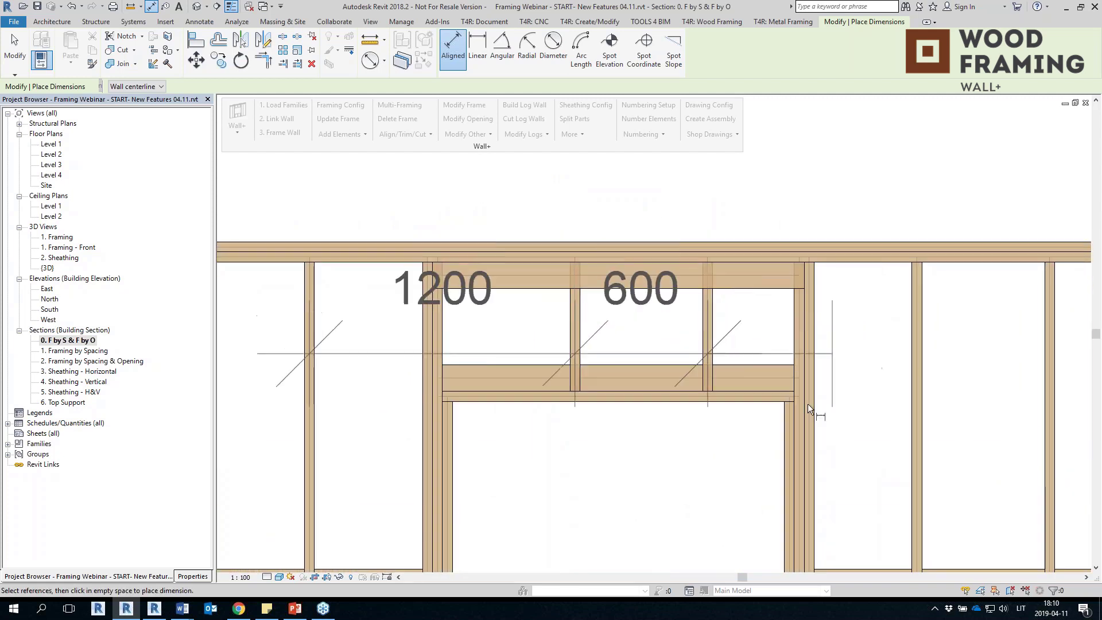
click(781, 442)
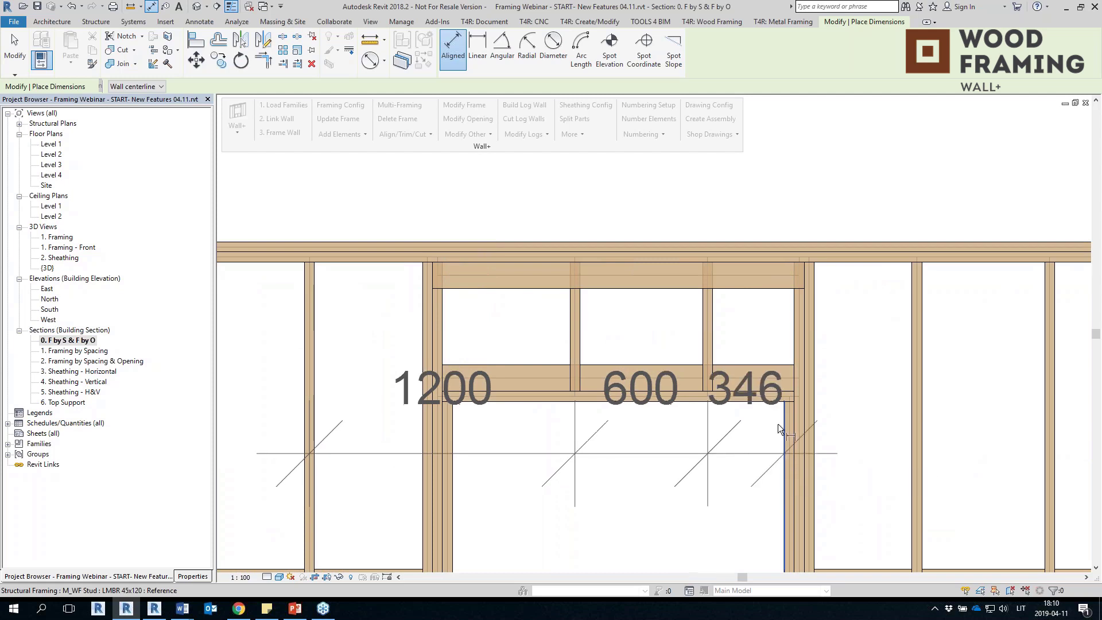
click(918, 346)
scroll(918, 342, down, 4)
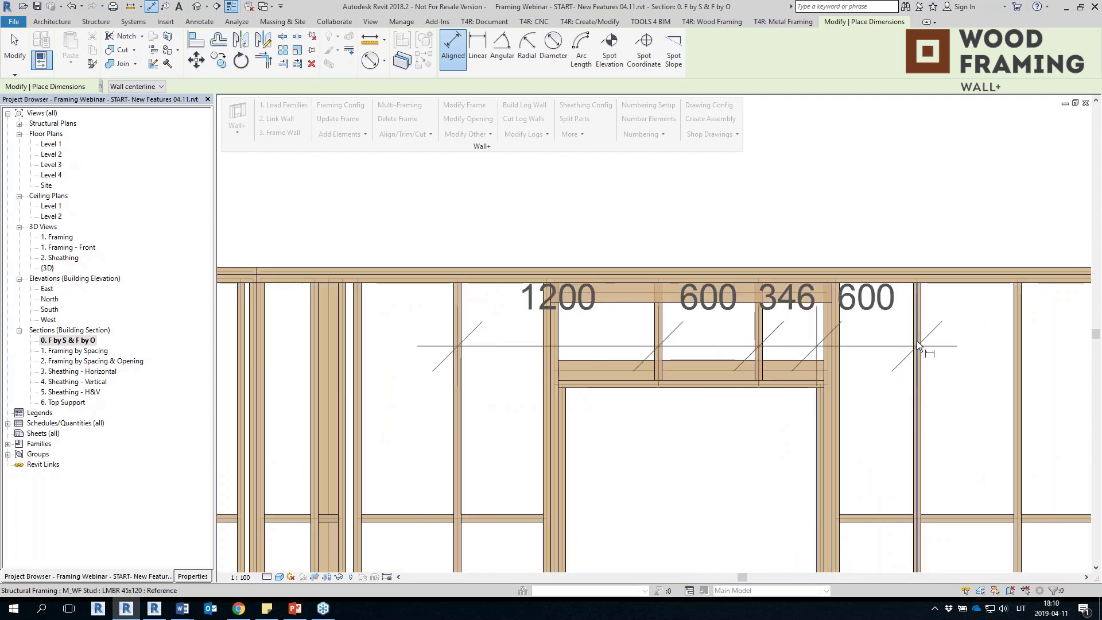
middle_drag(940, 239, 769, 253)
click(769, 253)
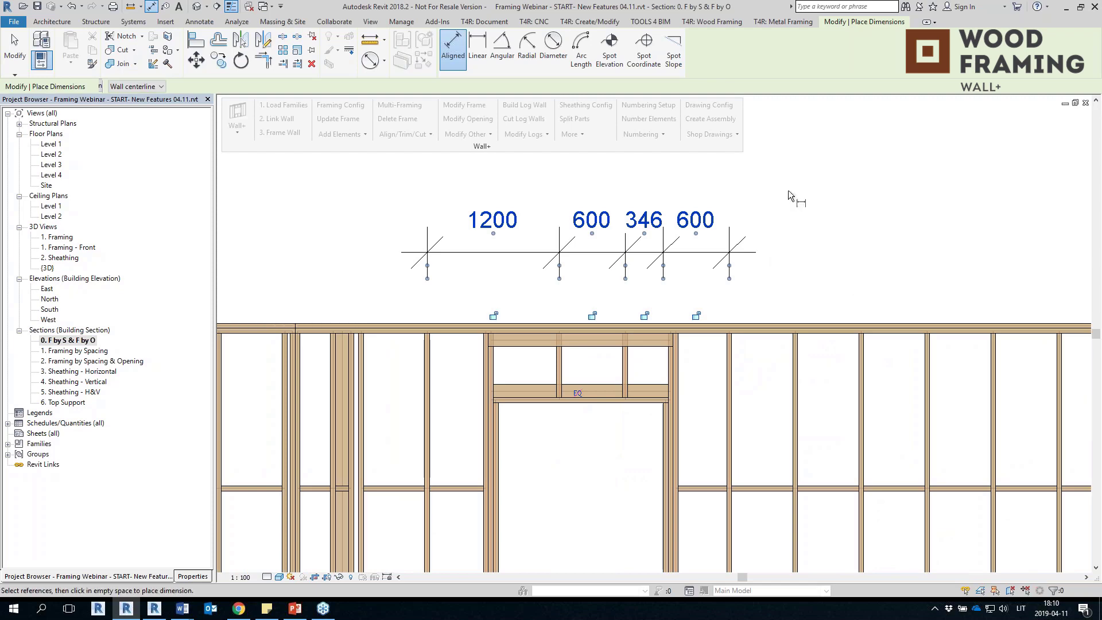
key(Escape)
key(Escape)
Step: Return to the default 3D view and turn the building to show its unframed end walls
scroll(746, 248, down, 3)
click(197, 8)
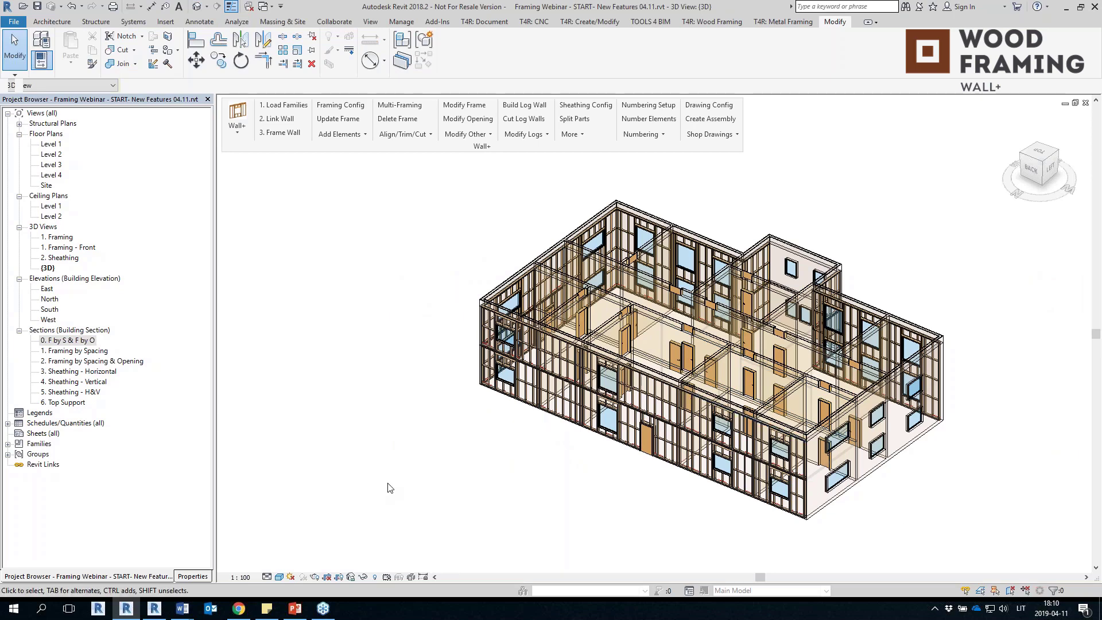
shift+middle_drag(388, 488, 309, 471)
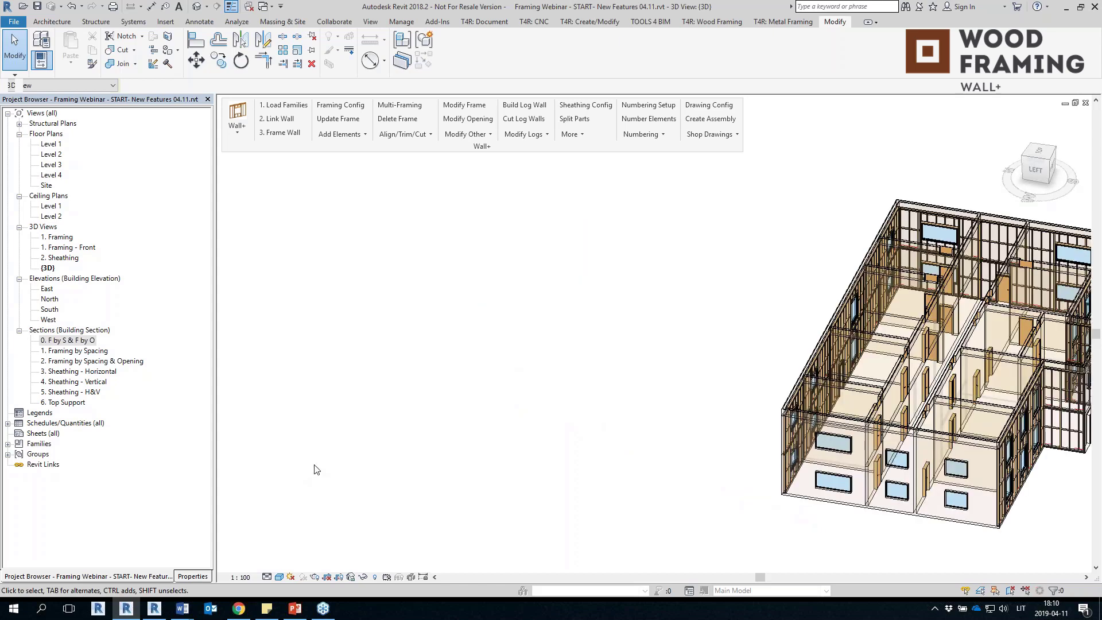
middle_drag(580, 466, 456, 446)
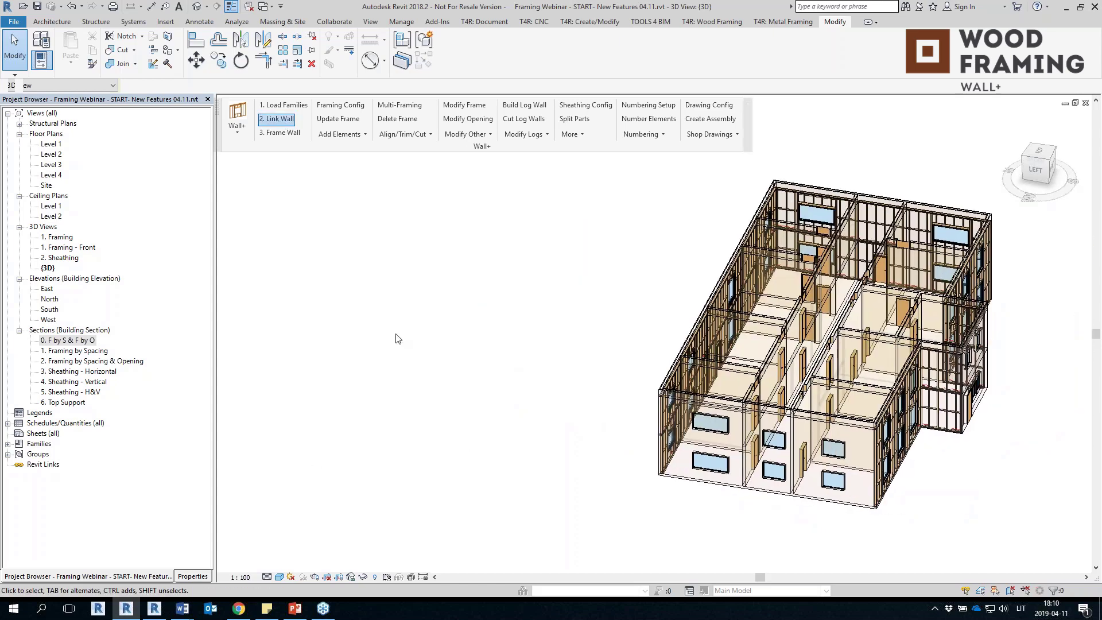
Step: Open the Link Wall settings and review the layer assignments of the Ext 1HorSiding and Ext 1VerSiding wall types
click(398, 270)
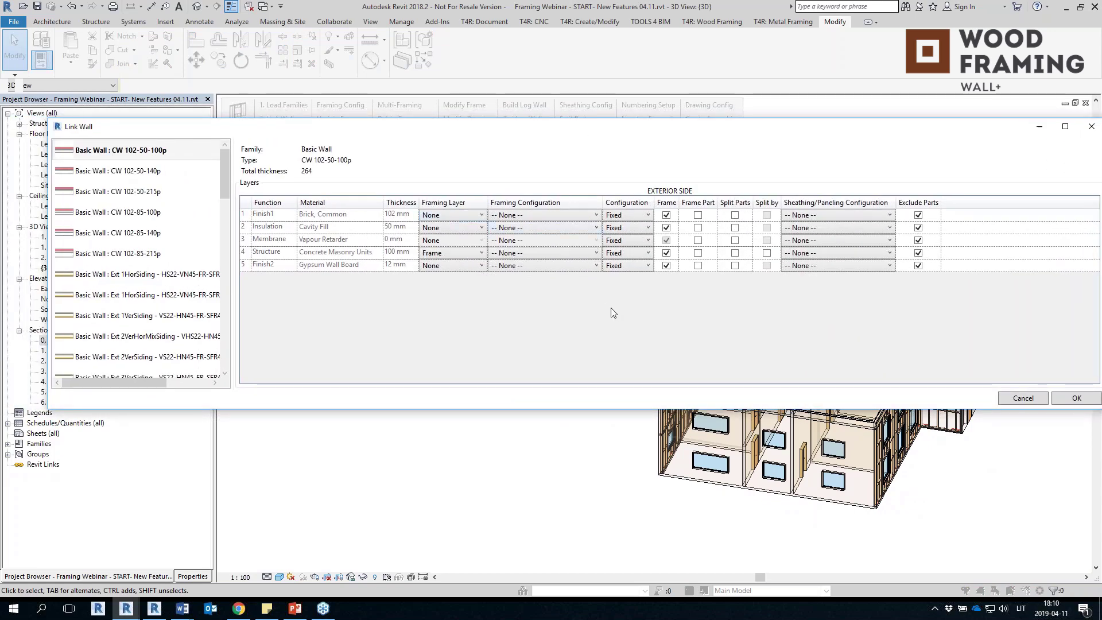
click(164, 276)
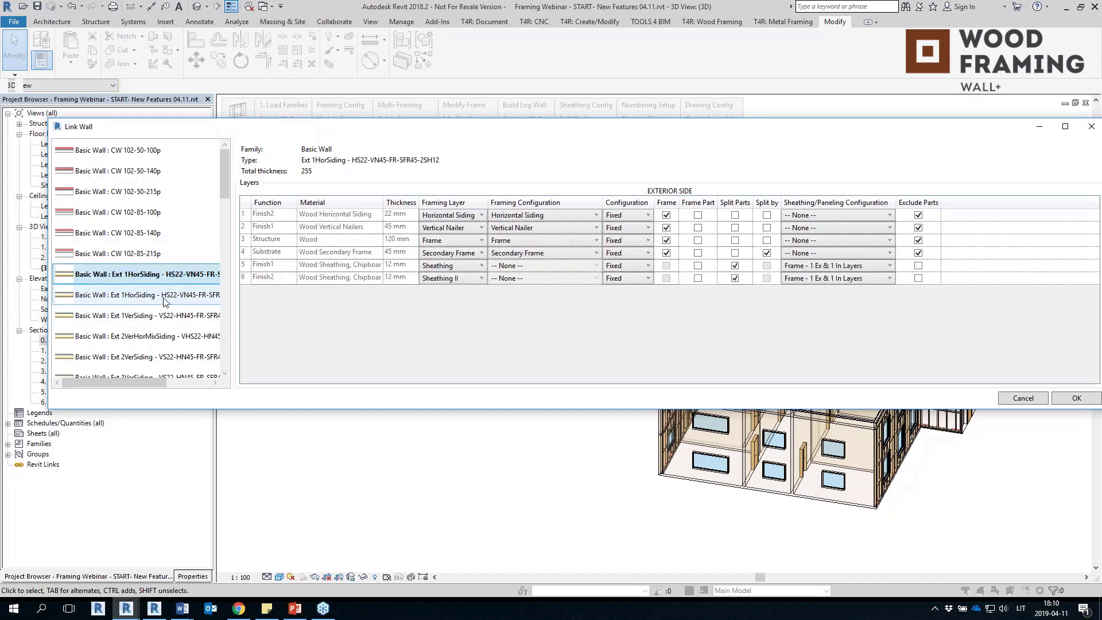
click(163, 297)
click(166, 317)
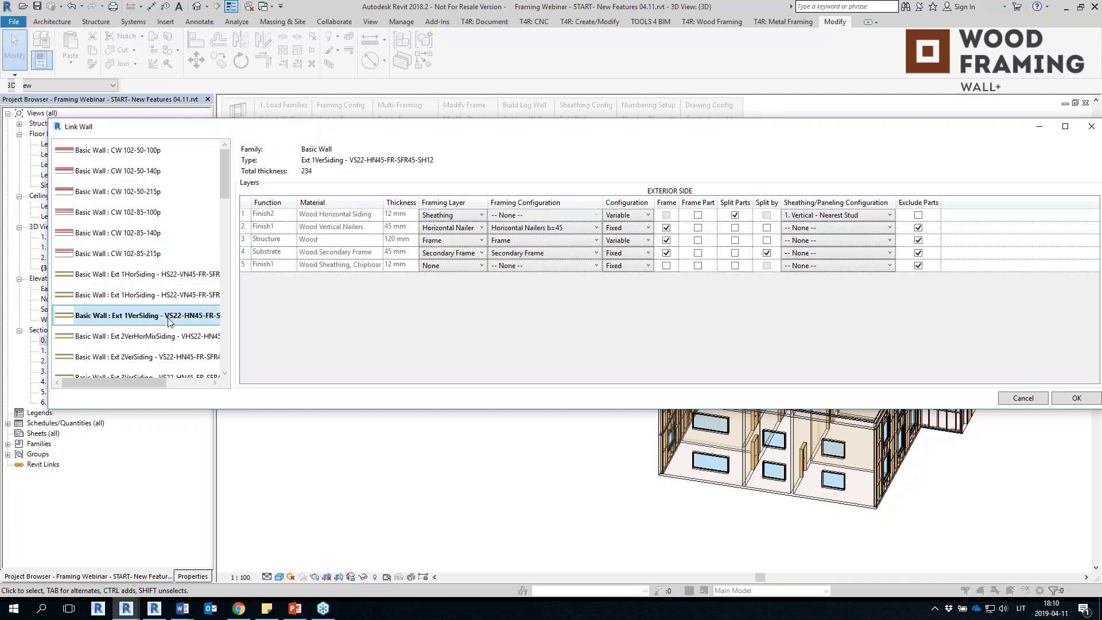
Step: Try the Variable configuration on the Structure layer of the Ext 1VerSiding wall type, review its framing configuration choices, and close Link Wall without saving
click(631, 241)
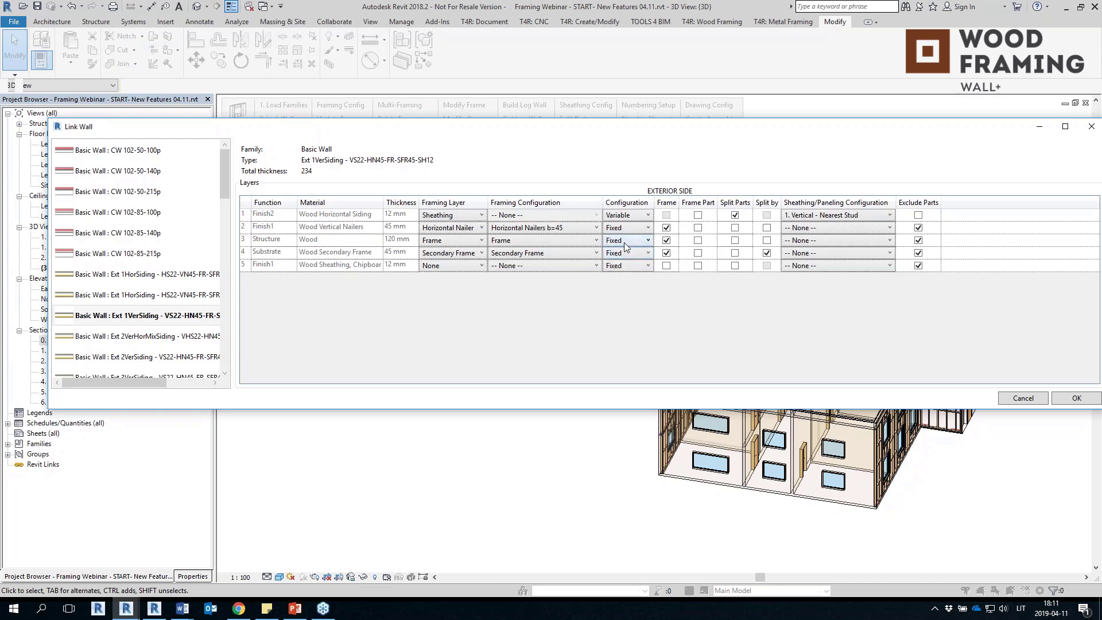
click(537, 241)
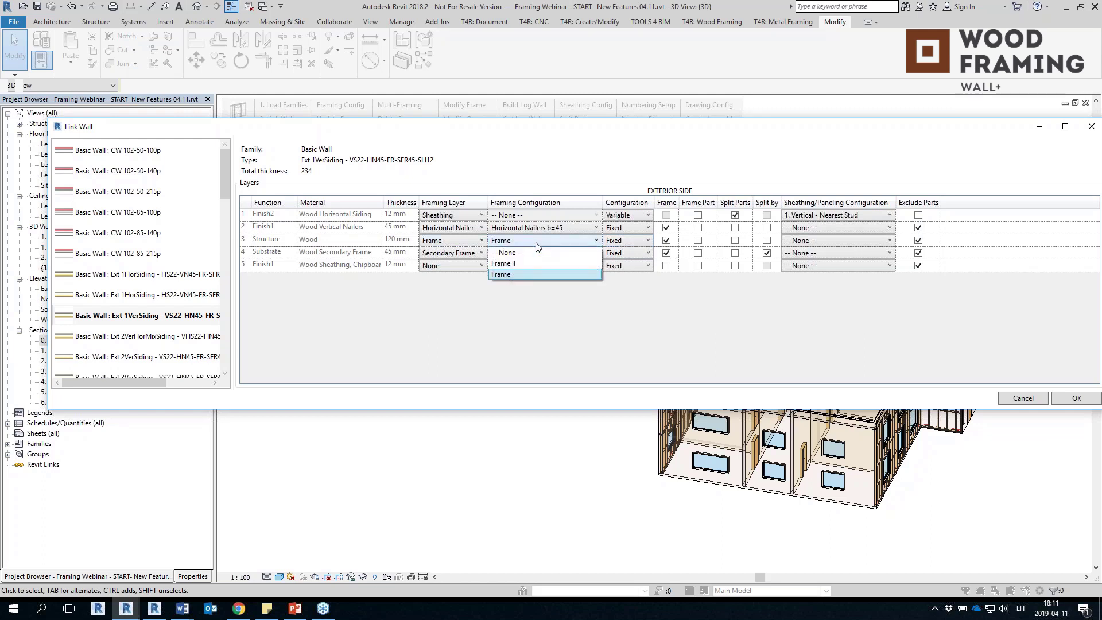
click(537, 246)
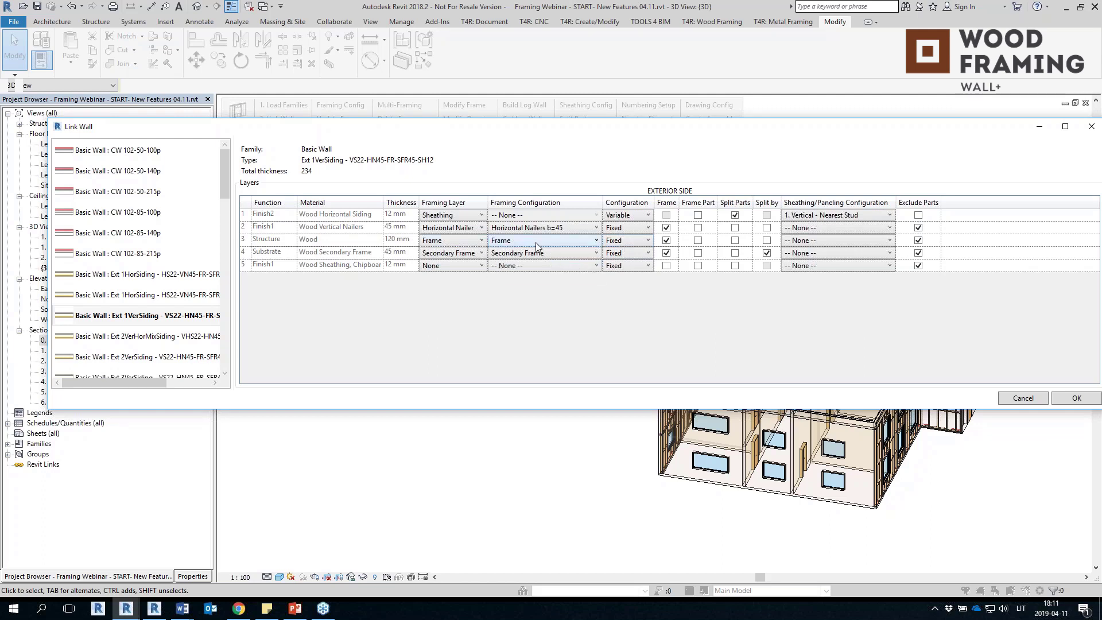
click(620, 264)
click(597, 252)
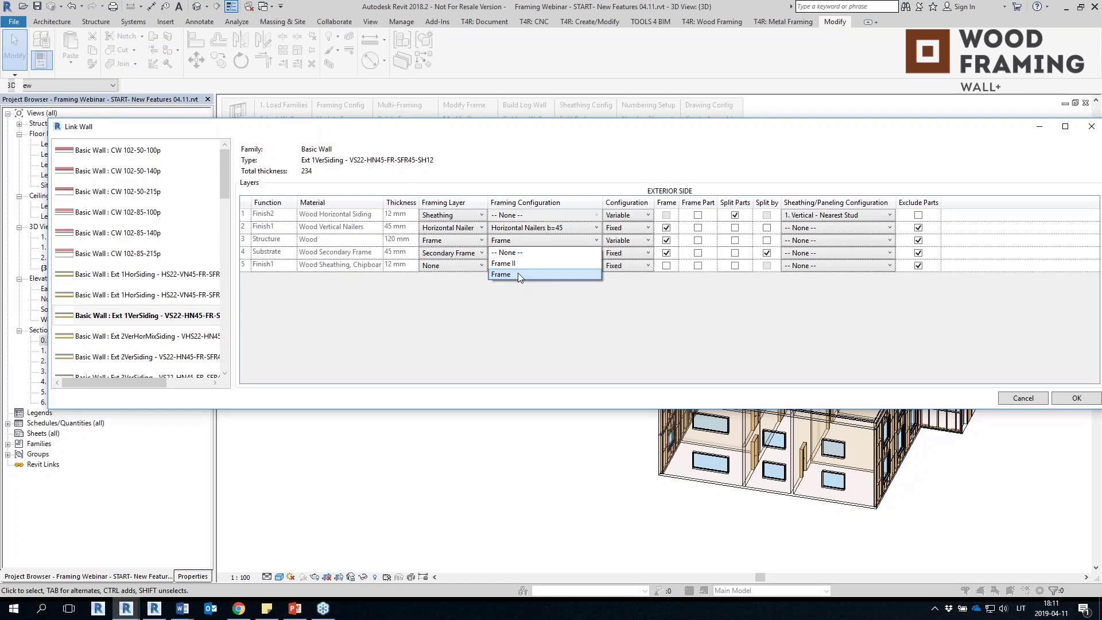
click(635, 308)
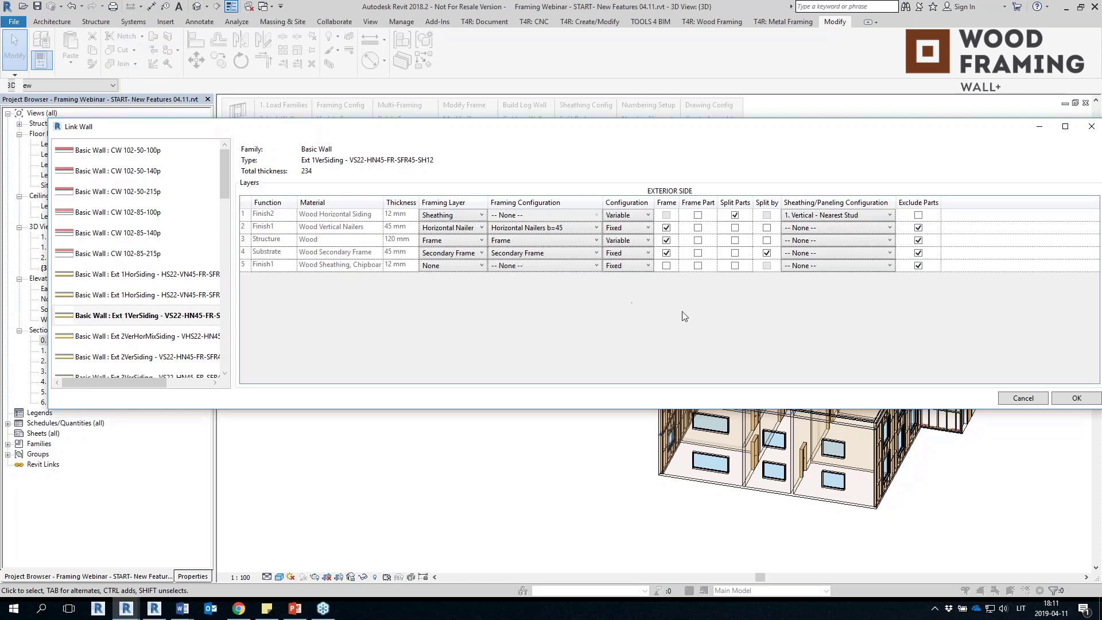
drag(1052, 132, 856, 135)
click(897, 129)
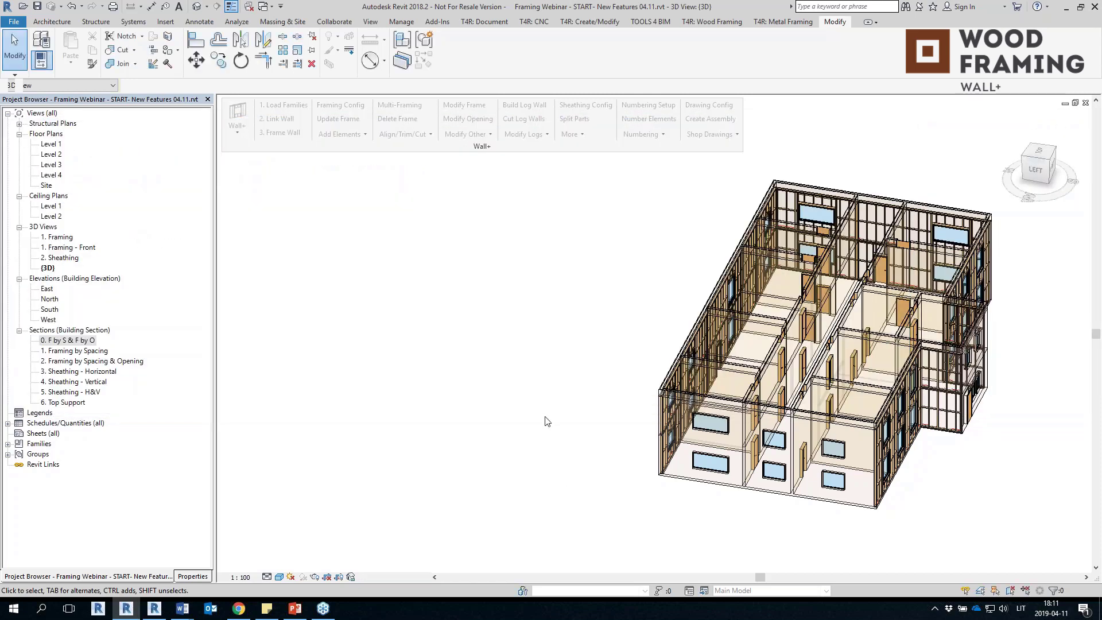
Step: Examine the unframed end walls in 3D by selecting the lower and upper corner walls and the adjacent two-storey wall in turn
scroll(528, 419, down, 3)
shift+middle_drag(840, 443, 609, 379)
scroll(607, 376, up, 4)
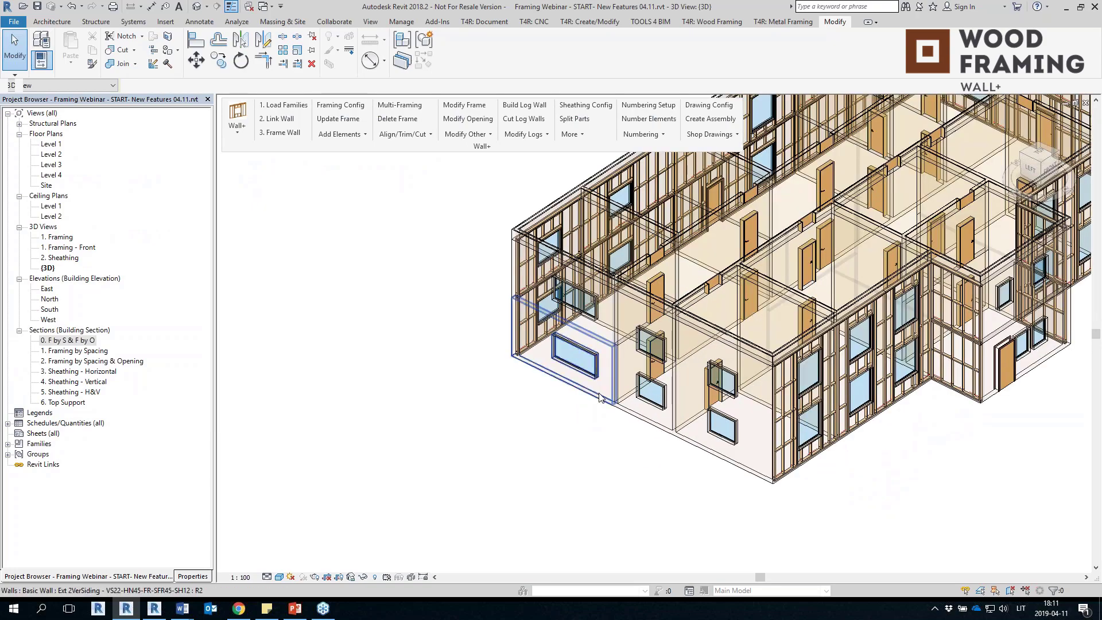
click(600, 396)
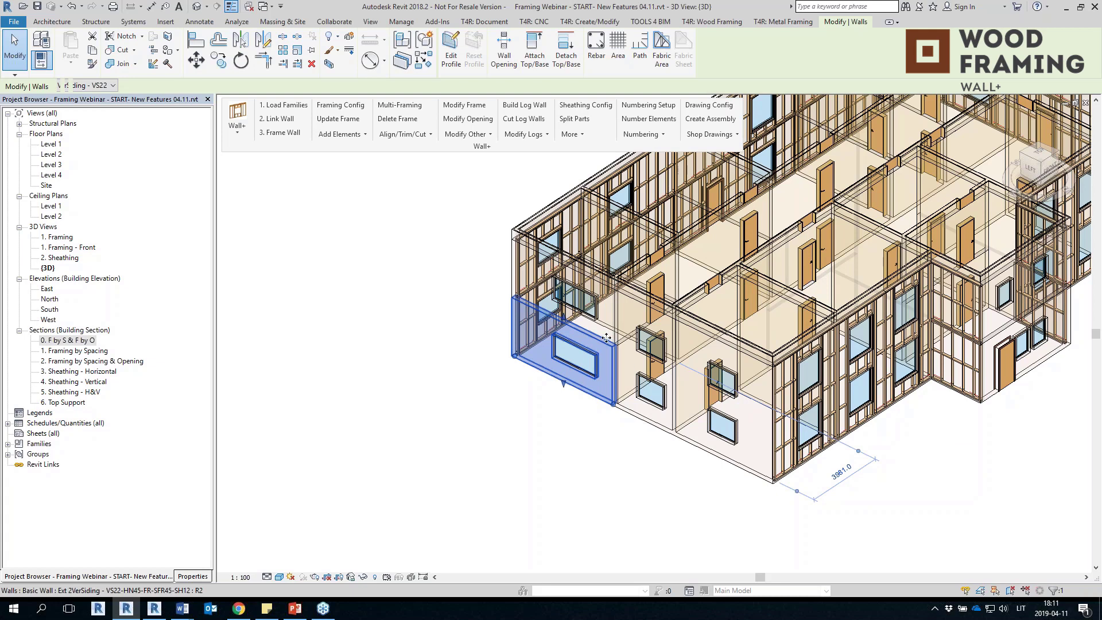
scroll(606, 333, up, 2)
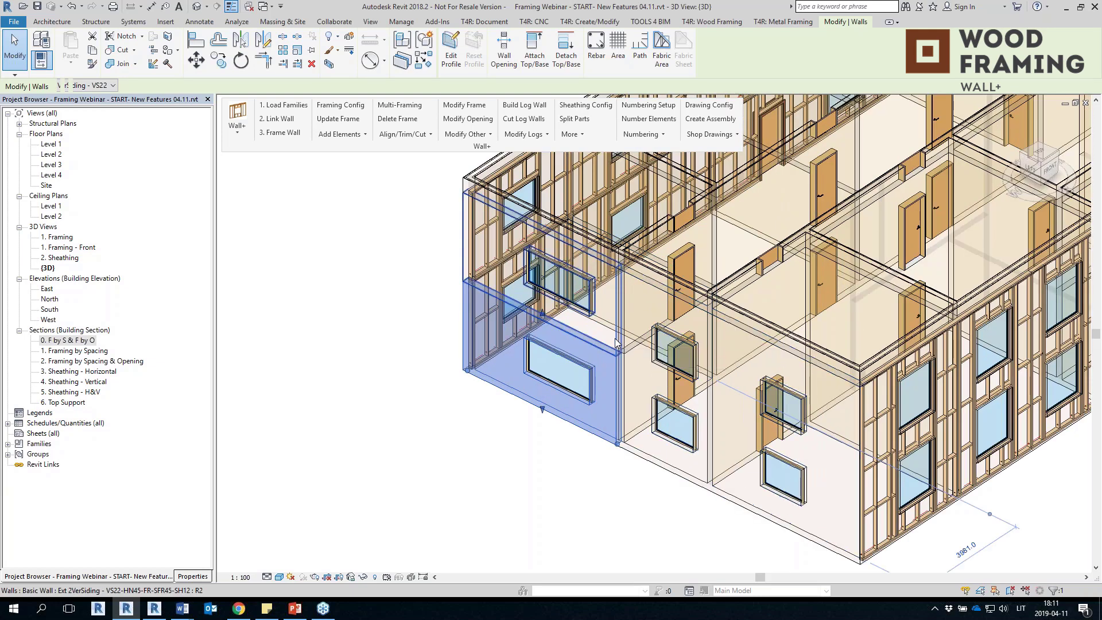
click(616, 342)
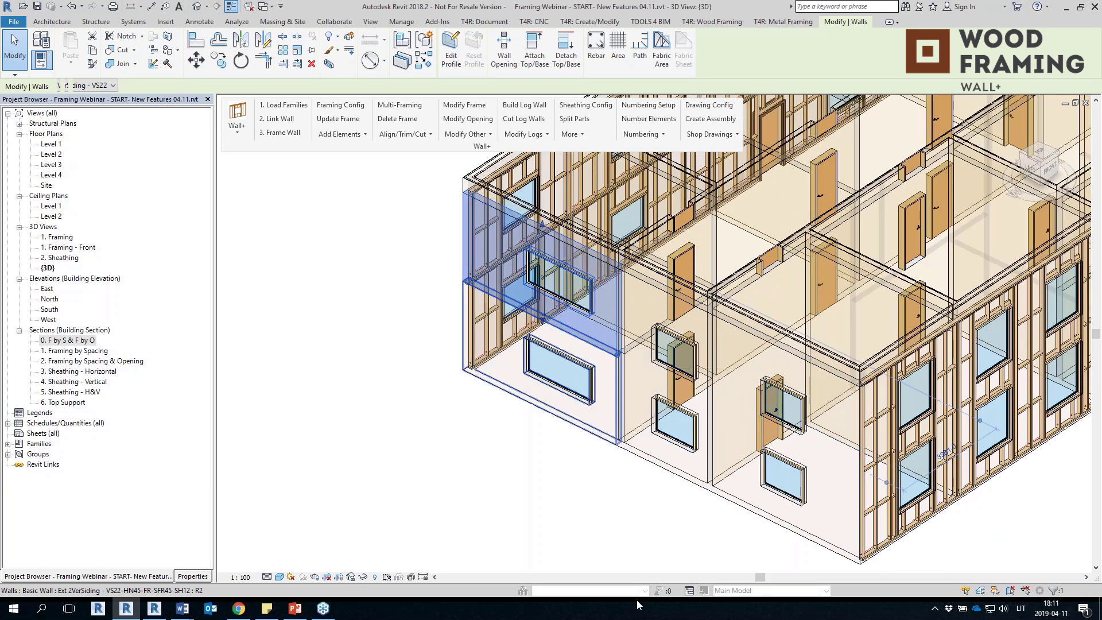
click(631, 555)
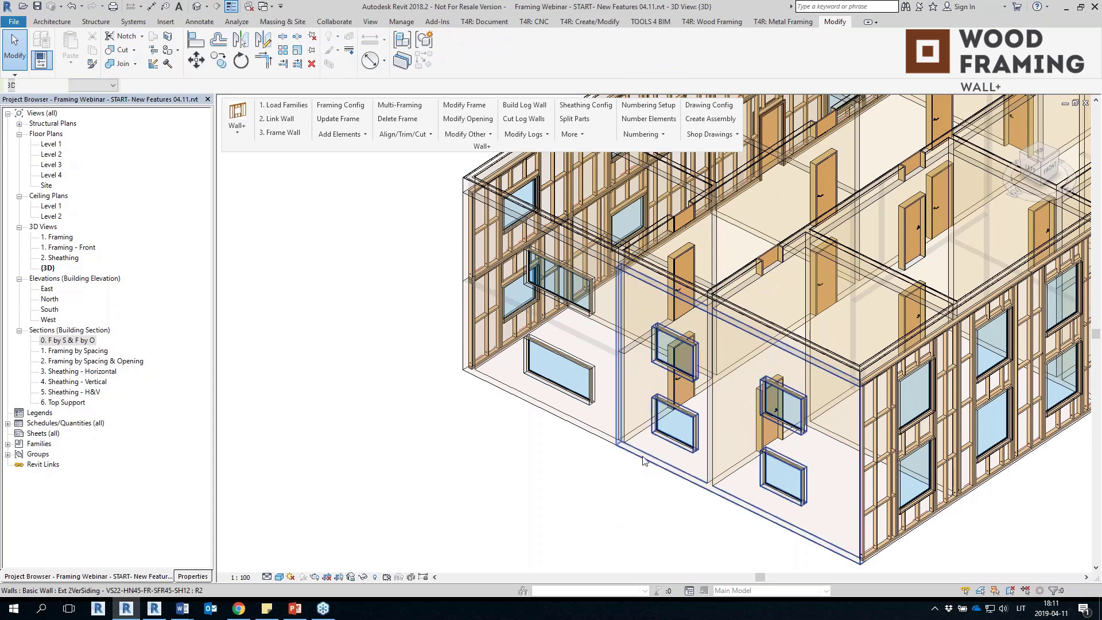
click(644, 458)
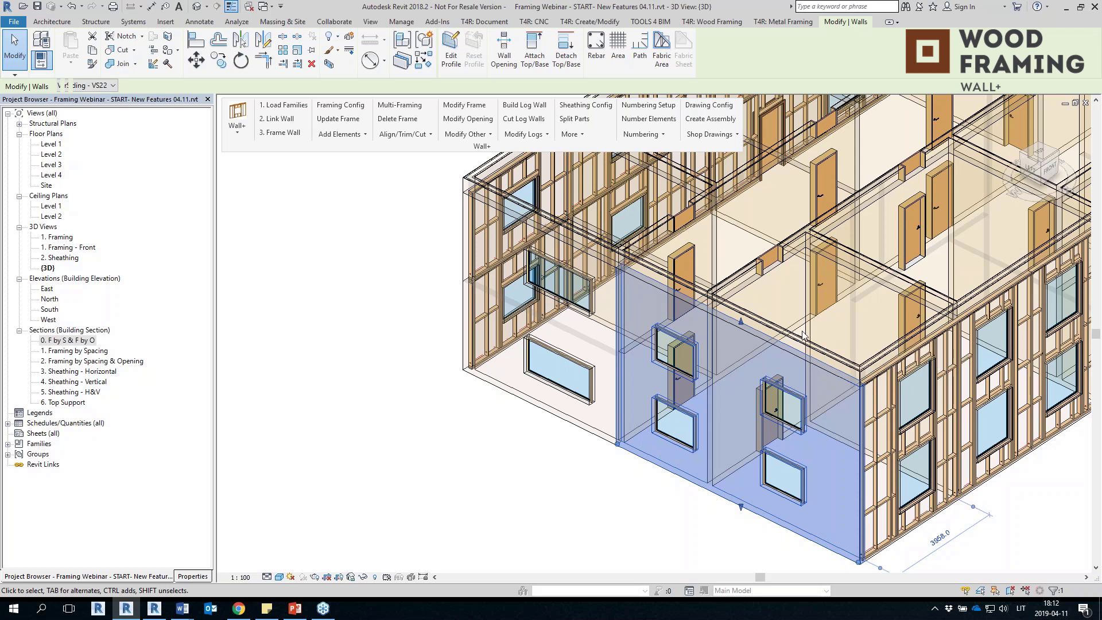
click(562, 488)
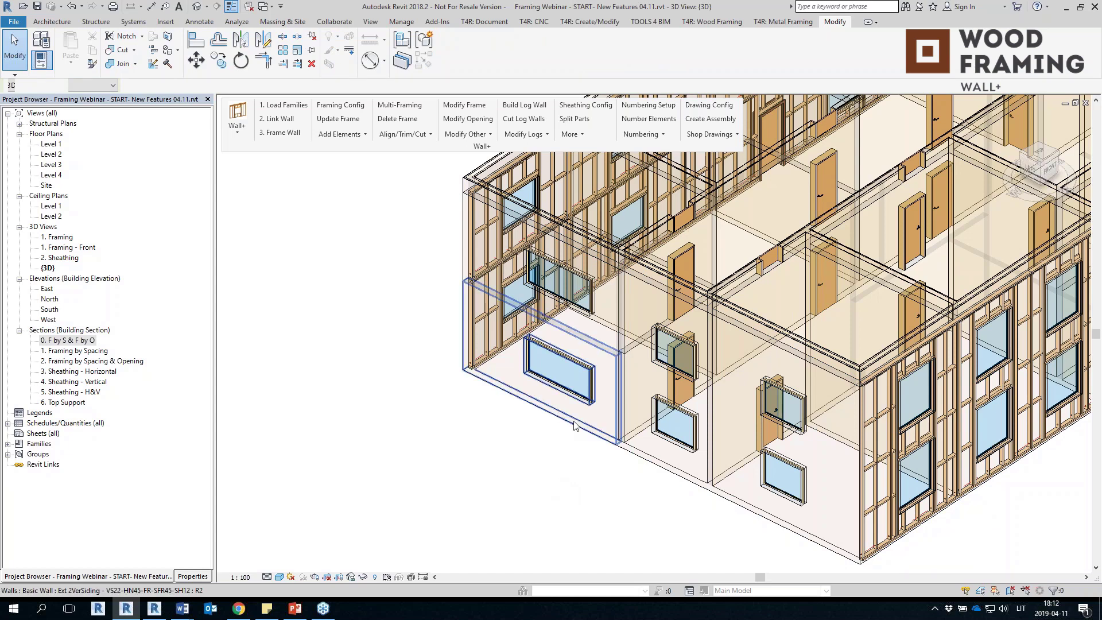
click(628, 441)
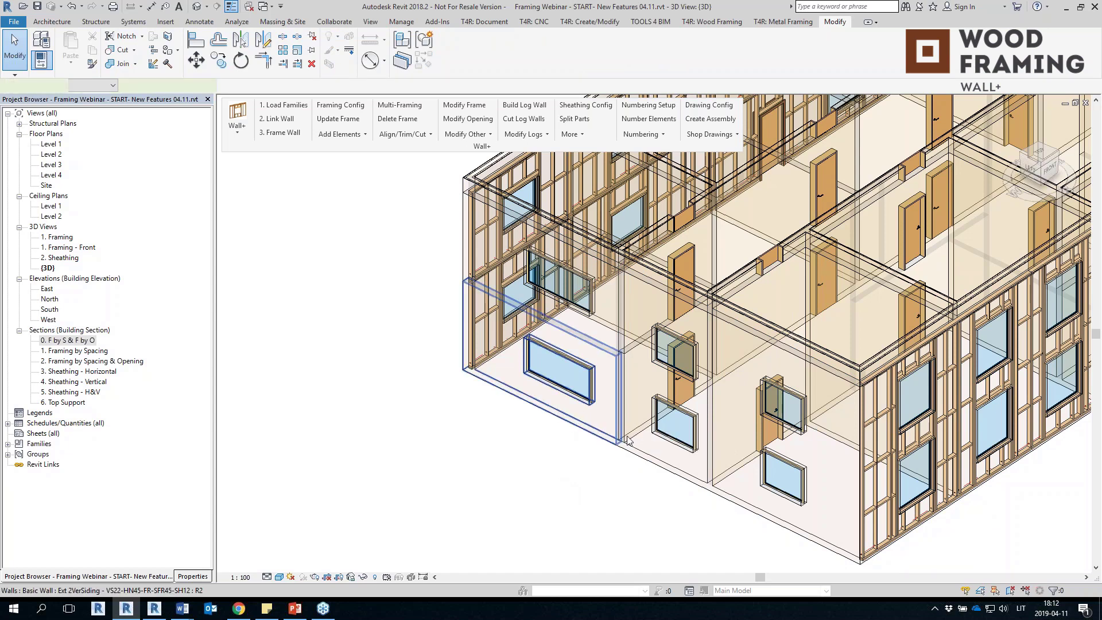
Step: Examine the unframed end façade by selecting the lower corner wall and the adjacent two-storey wall in turn, leaving nothing selected
click(526, 478)
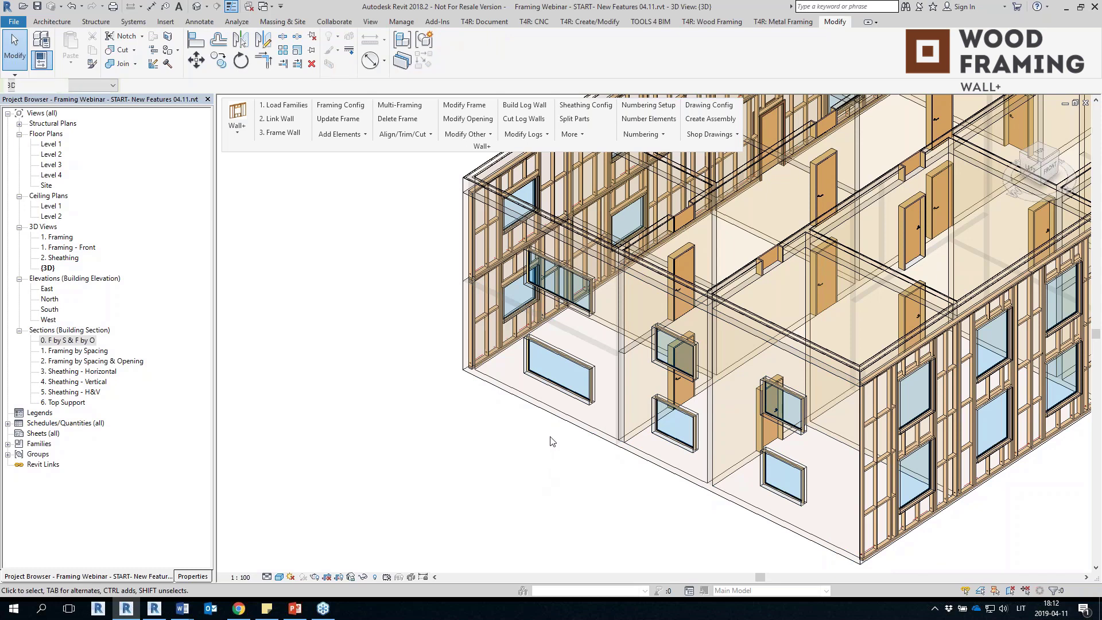
click(555, 420)
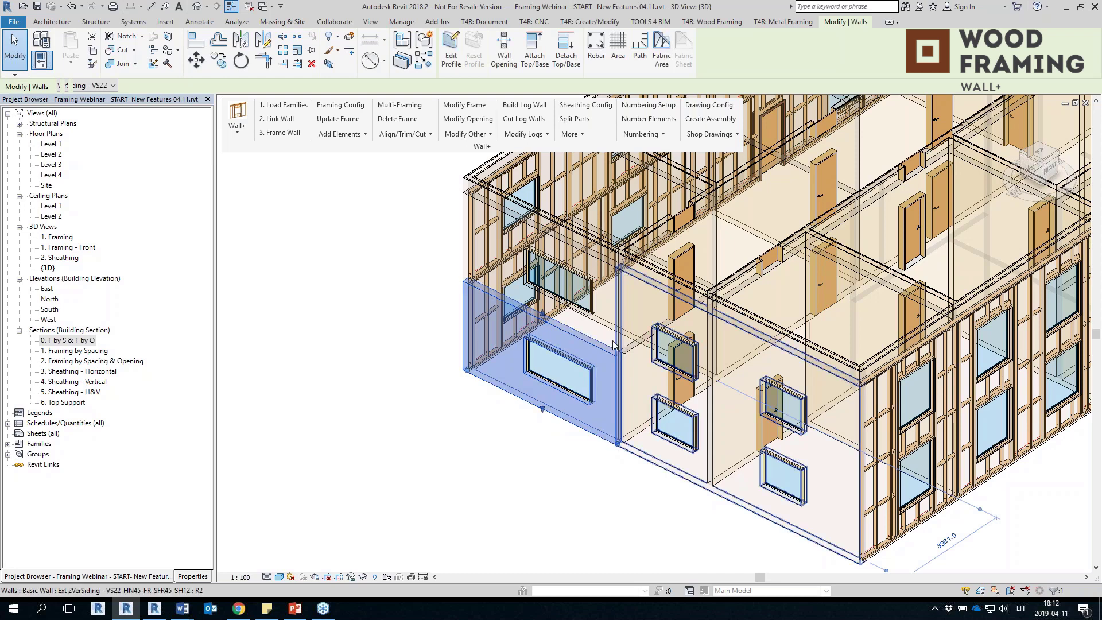
click(465, 463)
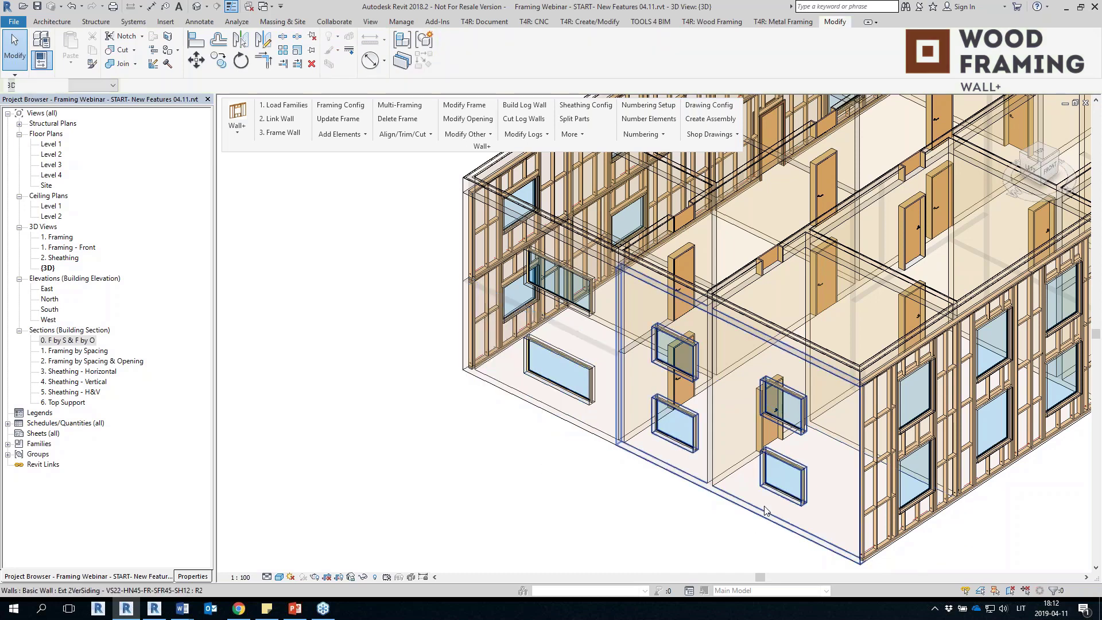
click(757, 476)
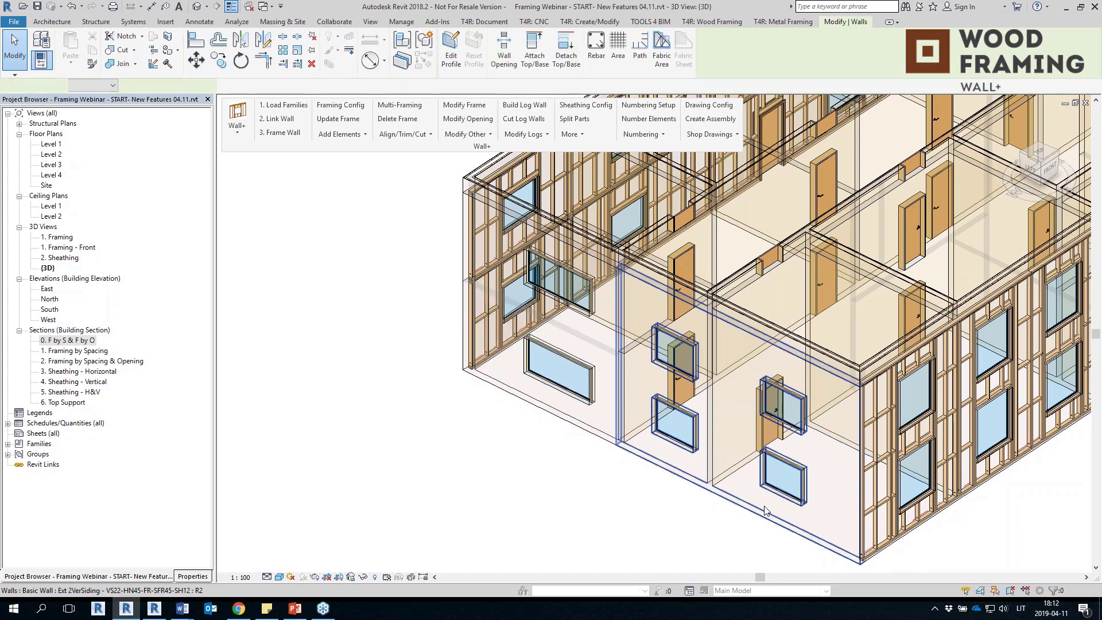
click(474, 466)
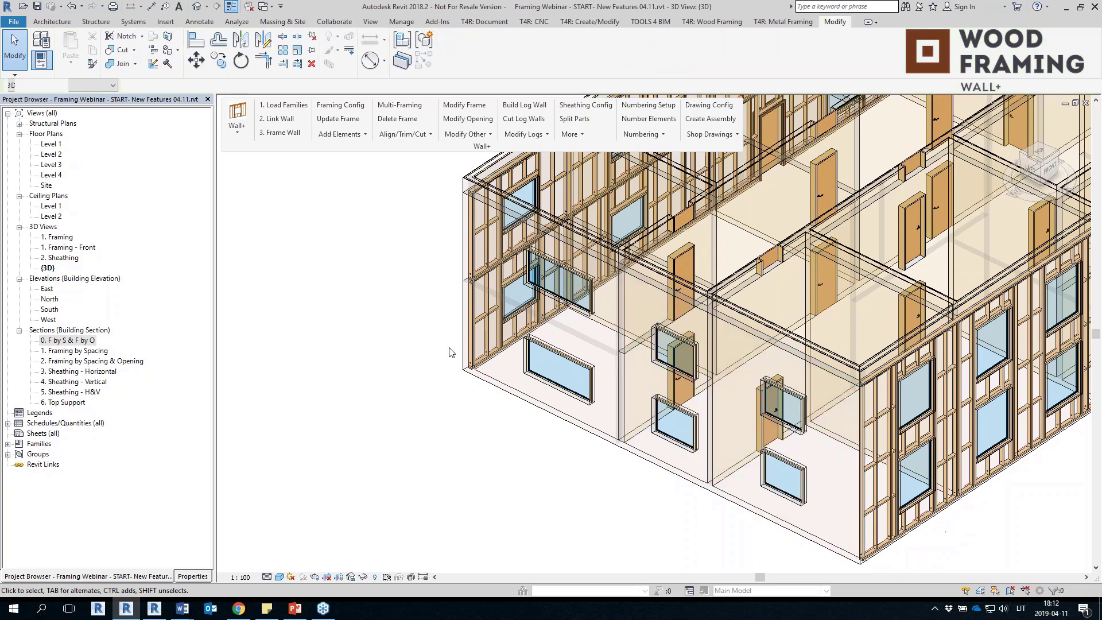
Step: Frame the lower and upper corner walls of the end façade together using the Frame II configuration
click(542, 410)
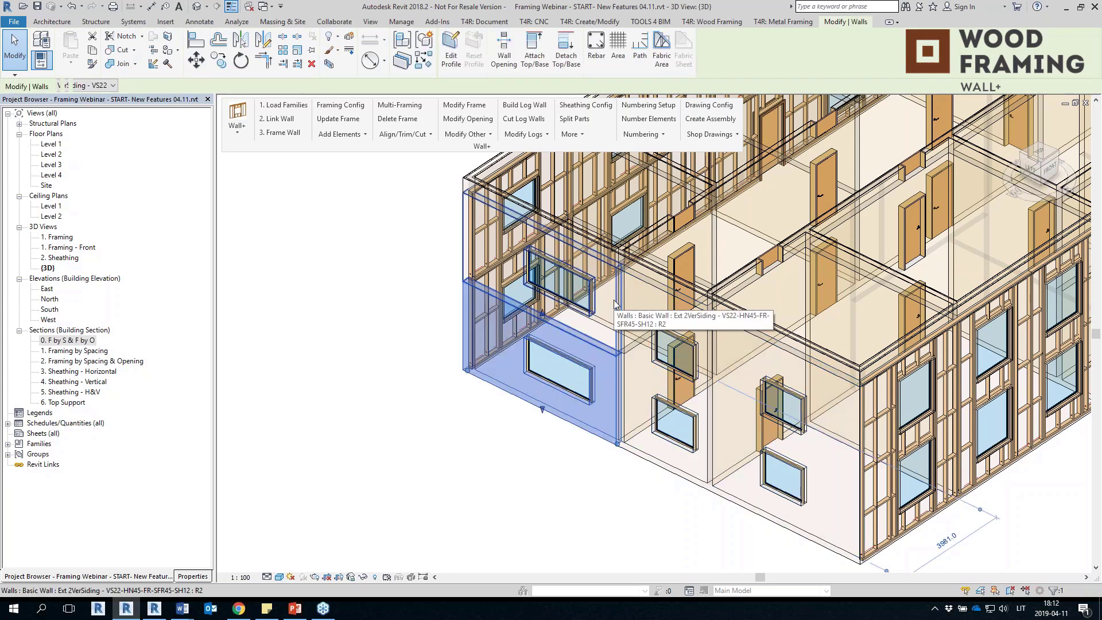
ctrl+click(614, 305)
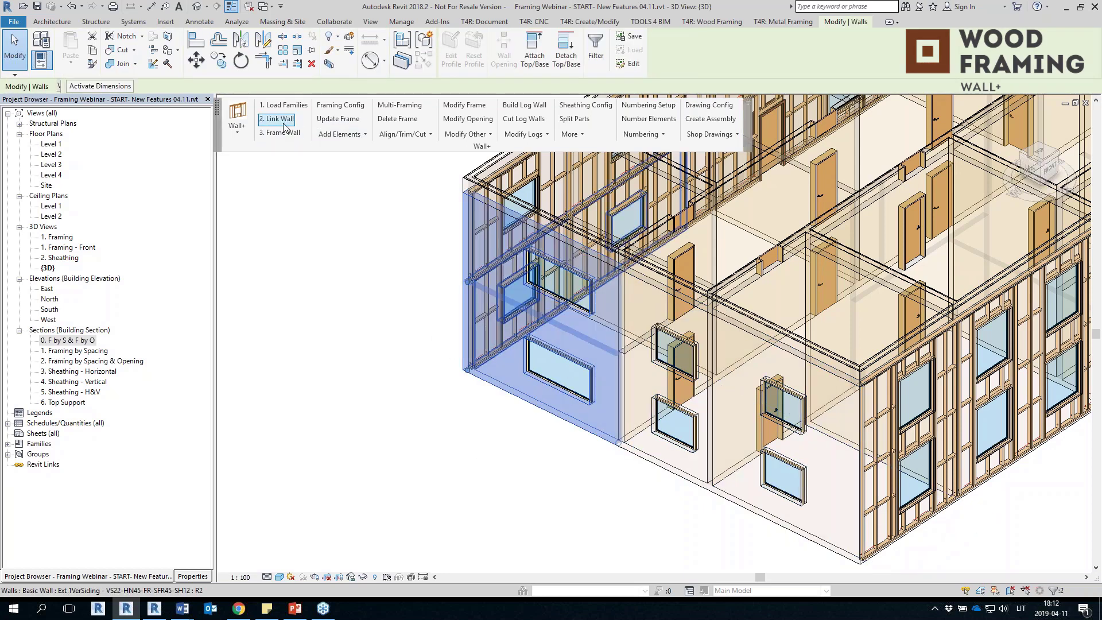
click(281, 133)
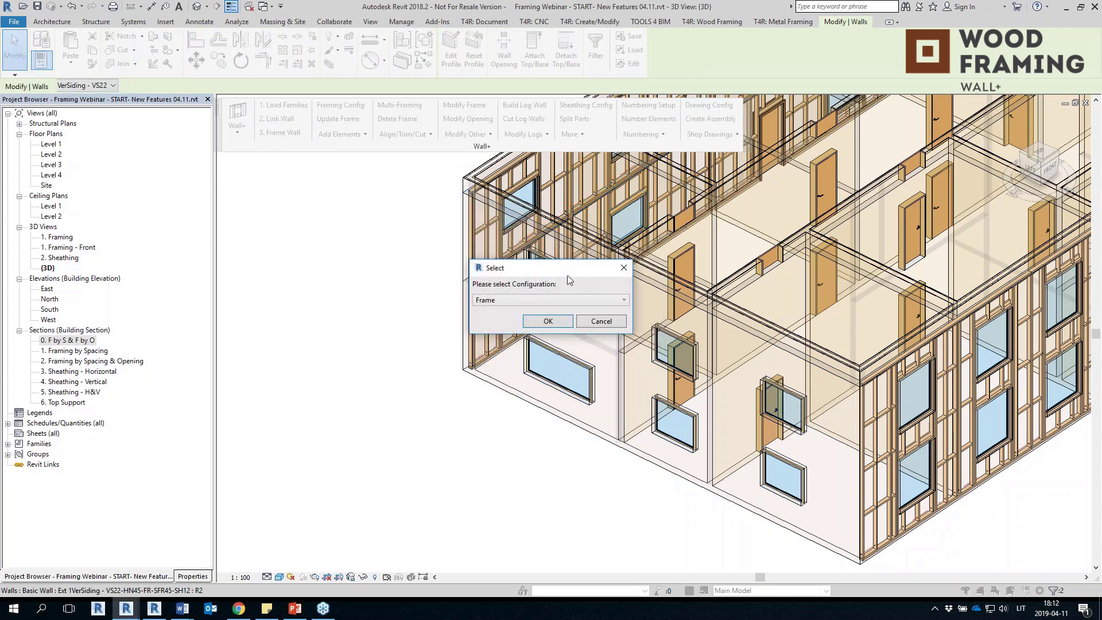
drag(507, 265, 331, 253)
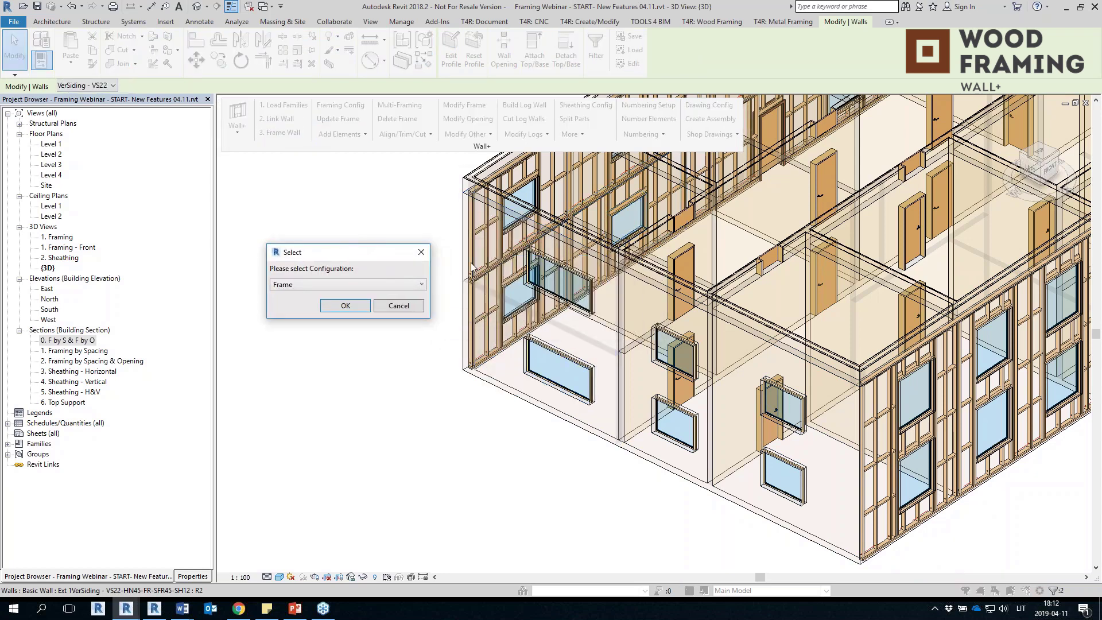
click(304, 285)
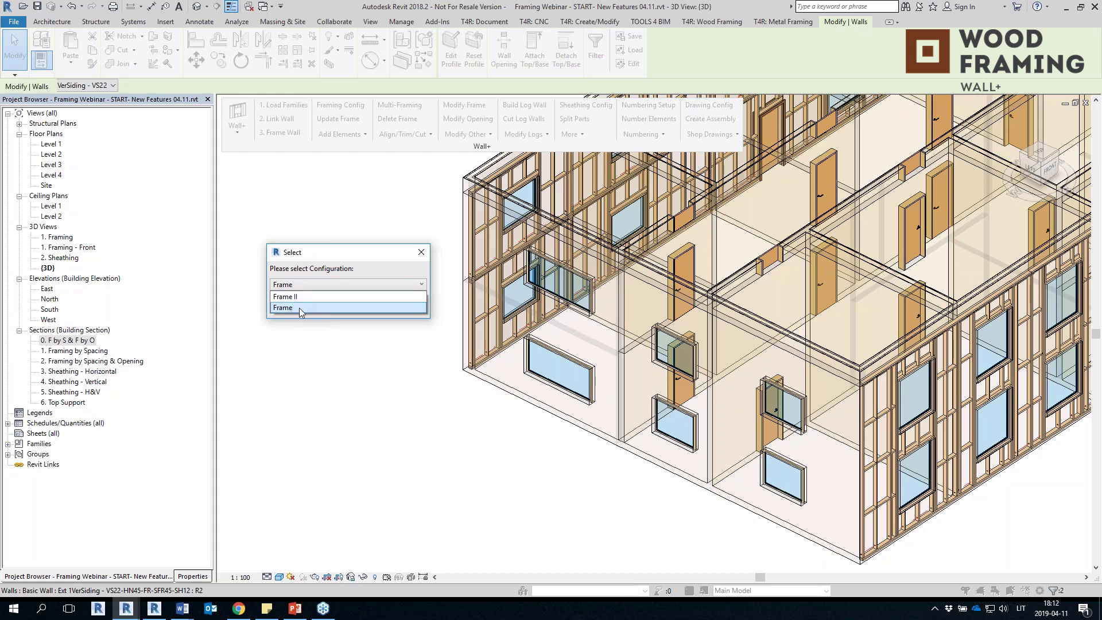
click(299, 307)
click(283, 286)
click(290, 295)
click(355, 306)
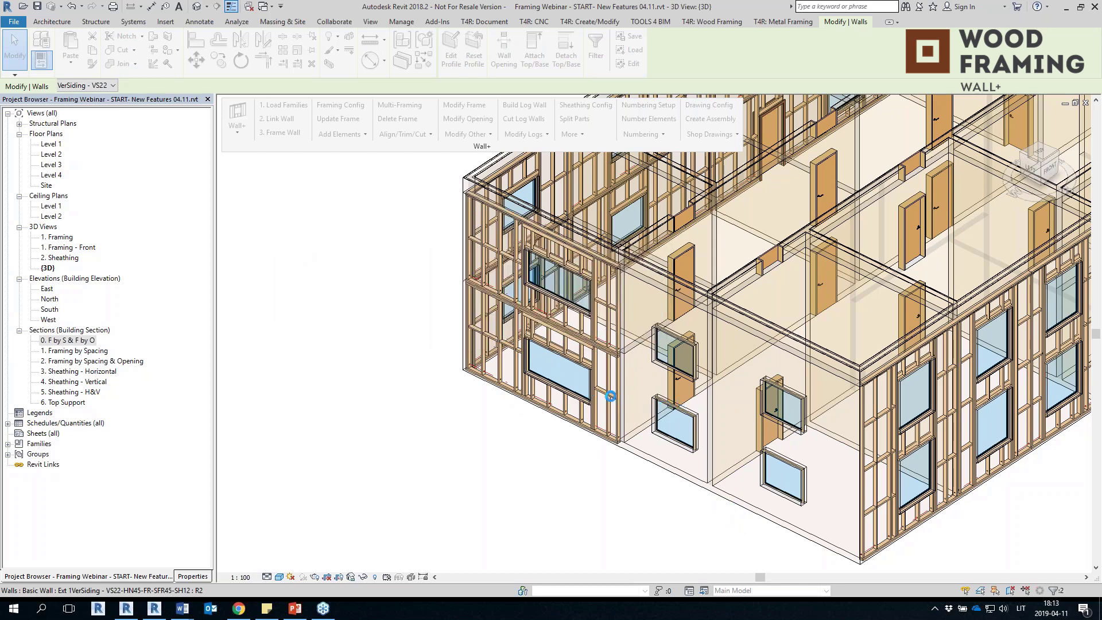
Step: Frame the adjacent two-storey end wall using the Frame II configuration
click(686, 474)
click(280, 132)
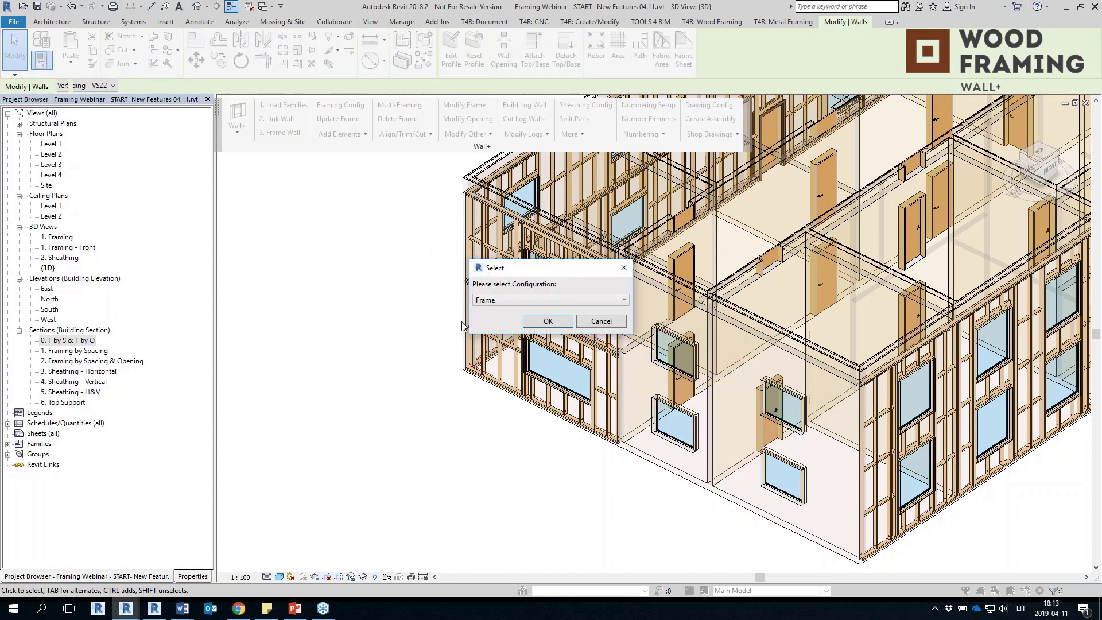
click(495, 300)
click(494, 313)
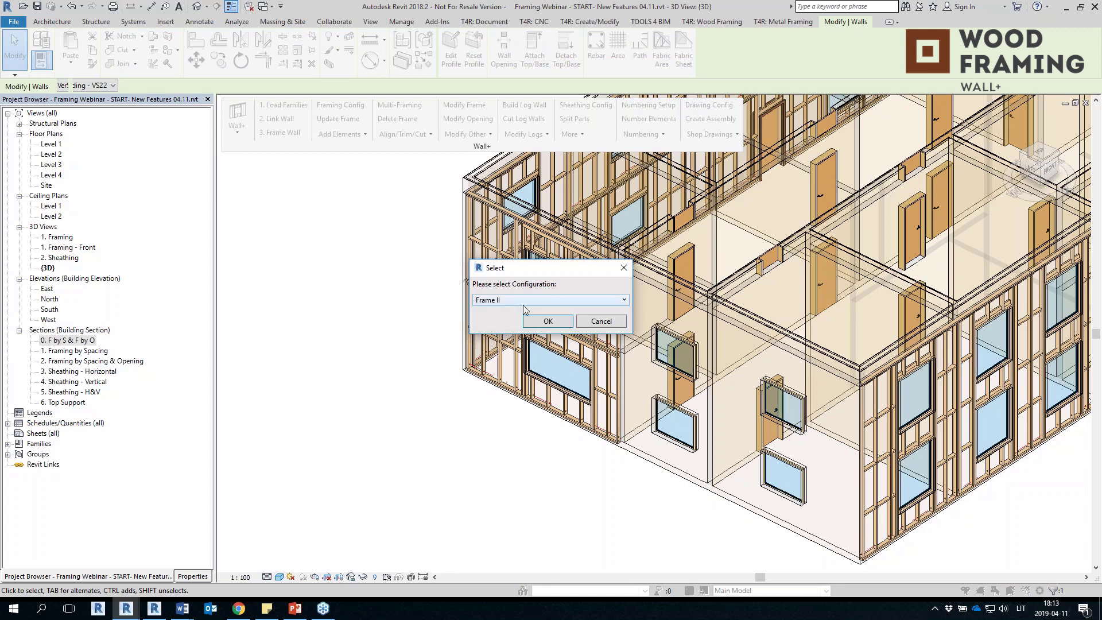
click(548, 321)
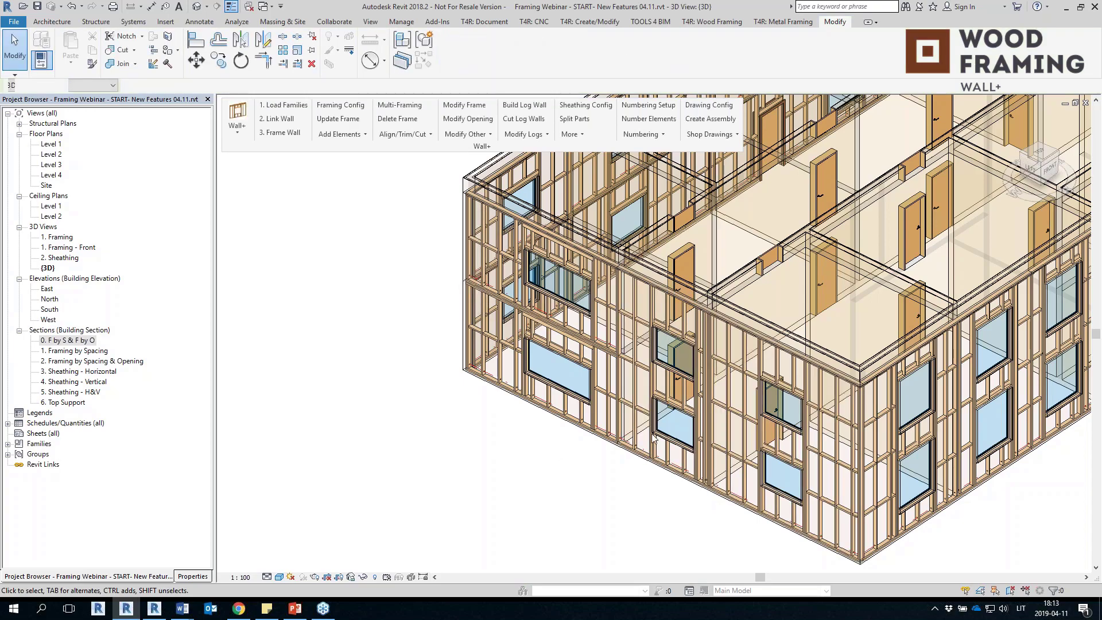
Step: Examine the framed end façade from the left side, selecting a mid-height blocking member beside the two-storey wall's windows
shift+middle_drag(707, 426, 703, 447)
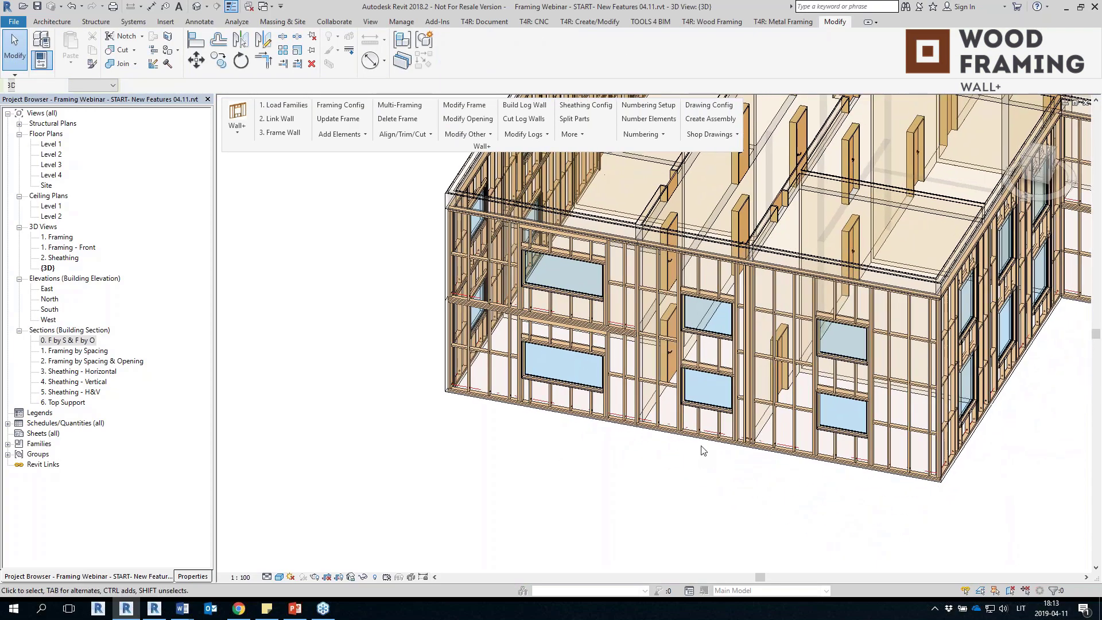
click(703, 447)
click(1034, 173)
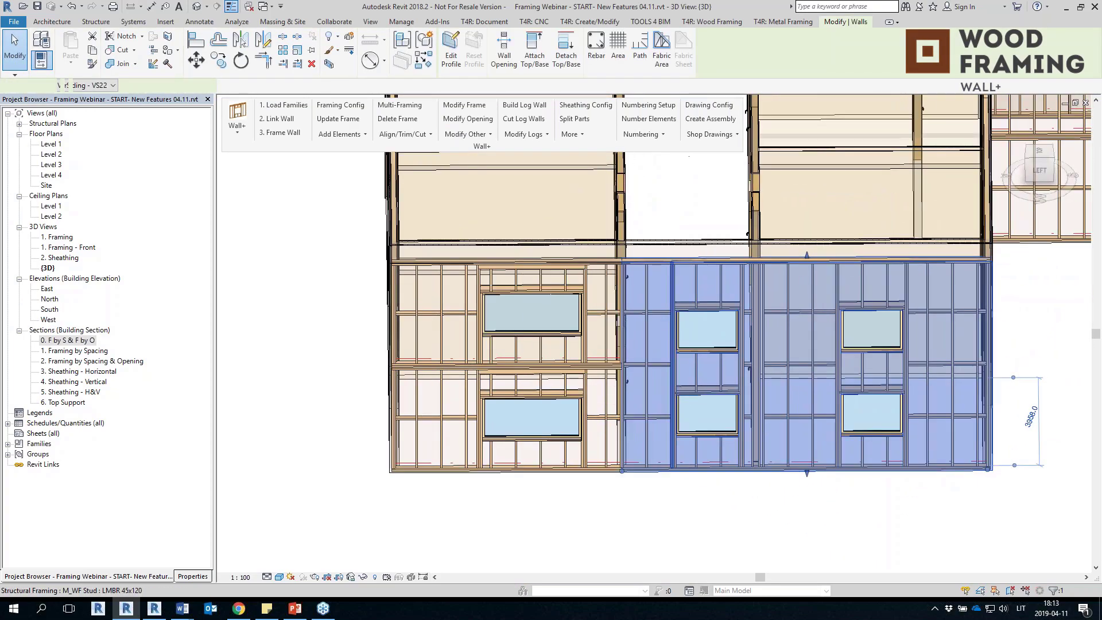
click(655, 382)
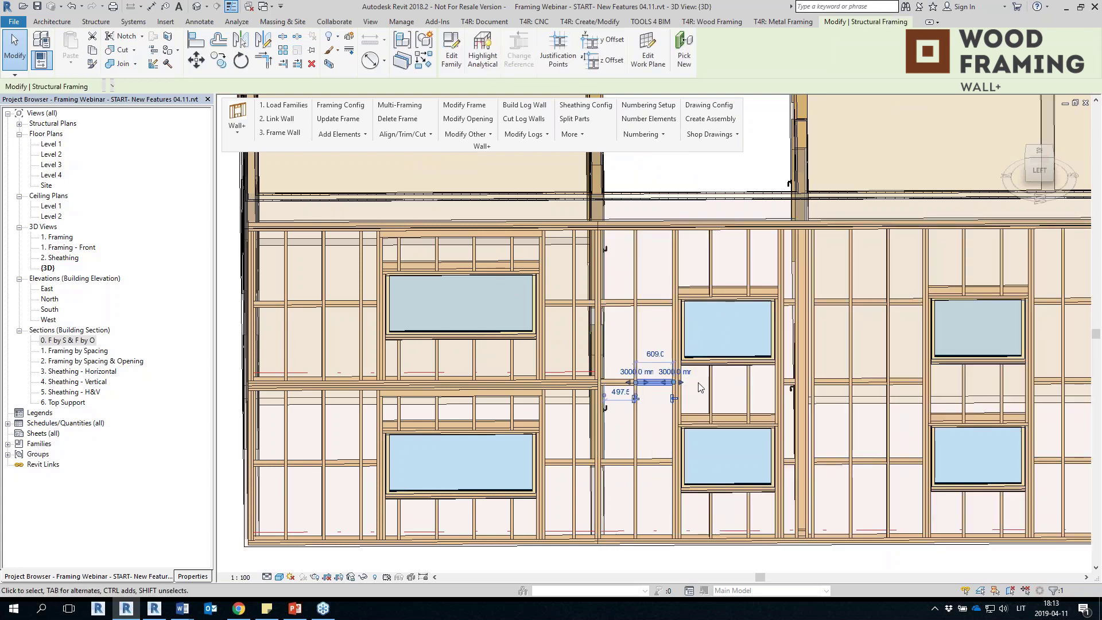
middle_drag(574, 287, 480, 287)
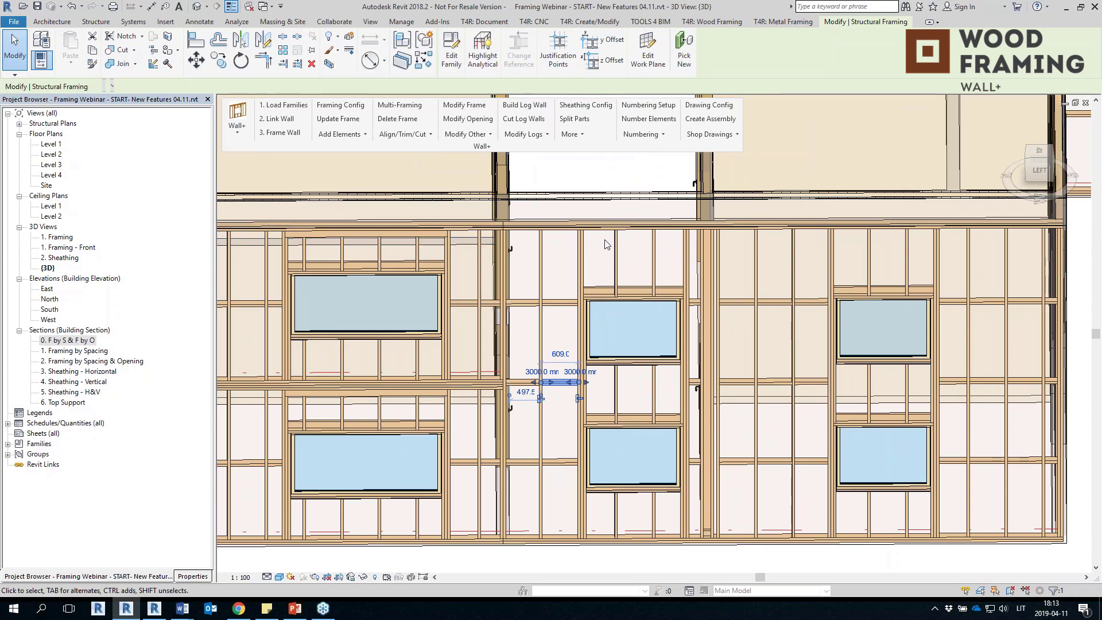
Step: Clear the selection and review the framing of the whole building from an angled 3D viewpoint
shift+middle_drag(889, 340, 540, 452)
key(Escape)
key(z)
key(f)
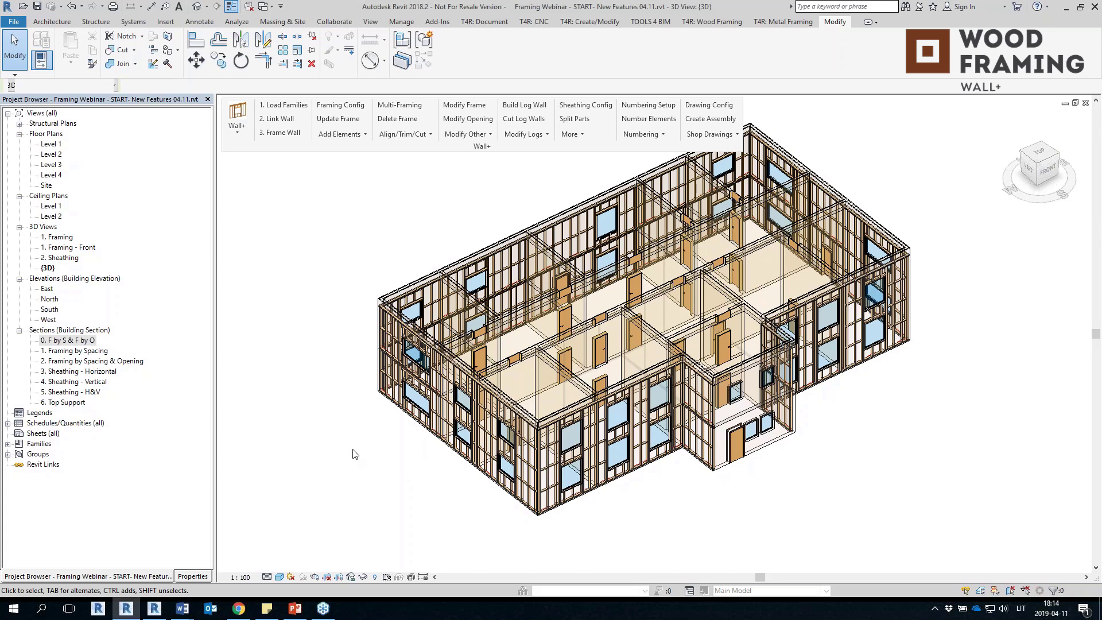
shift+middle_drag(584, 504, 559, 505)
shift+middle_drag(624, 486, 344, 457)
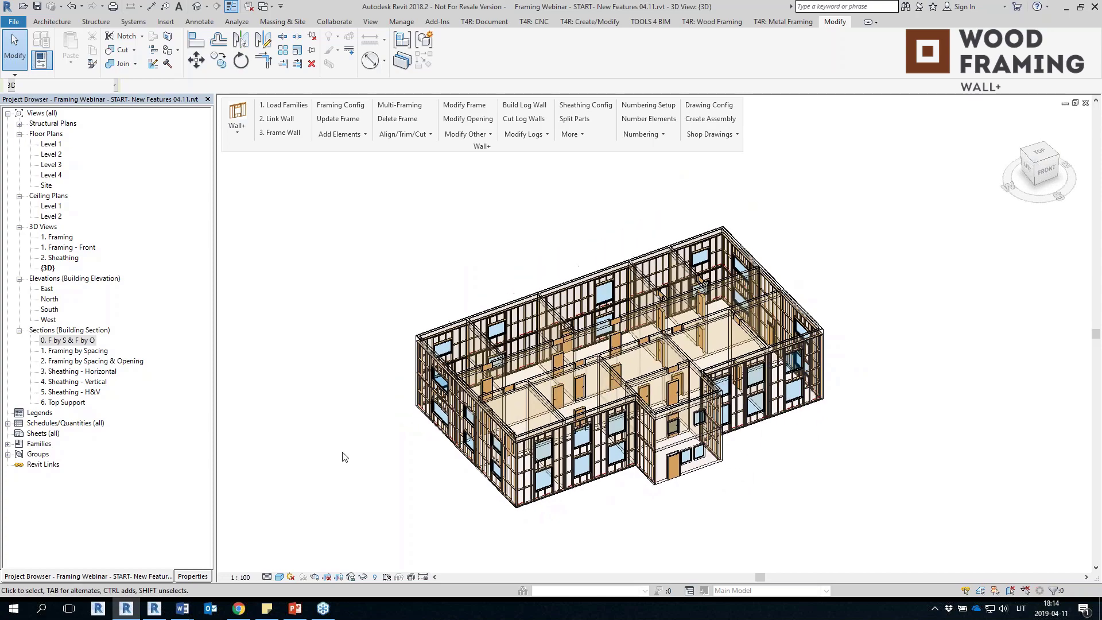
Step: Open the 2. Sheathing 3D view and run an additional Wall+ sheathing command on the entire building
double_click(58, 258)
shift+middle_drag(870, 310, 910, 246)
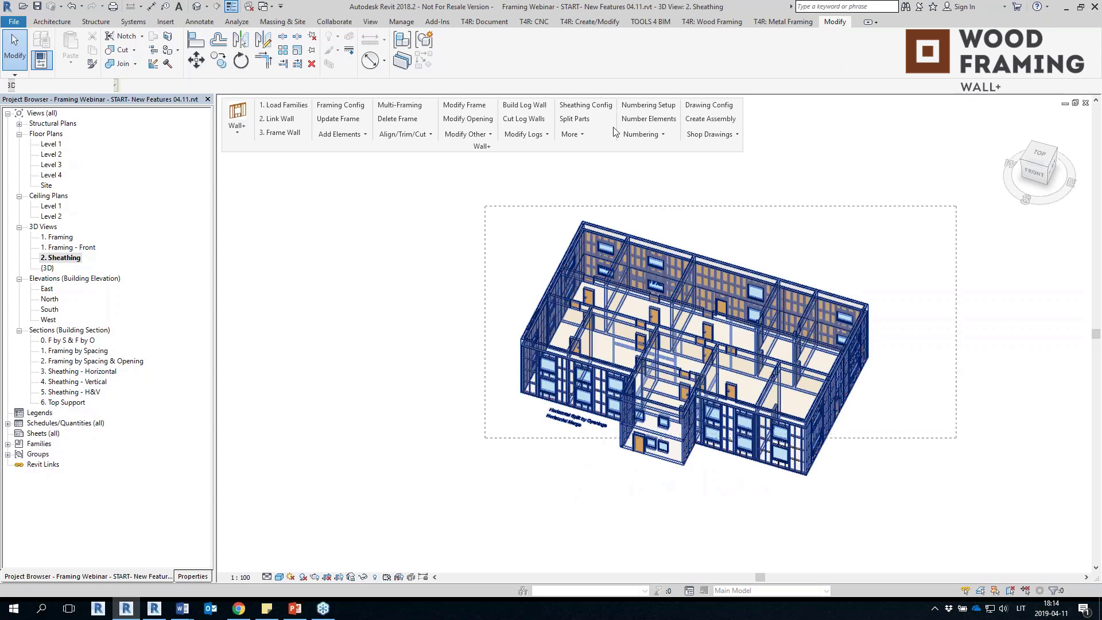
click(572, 134)
click(580, 225)
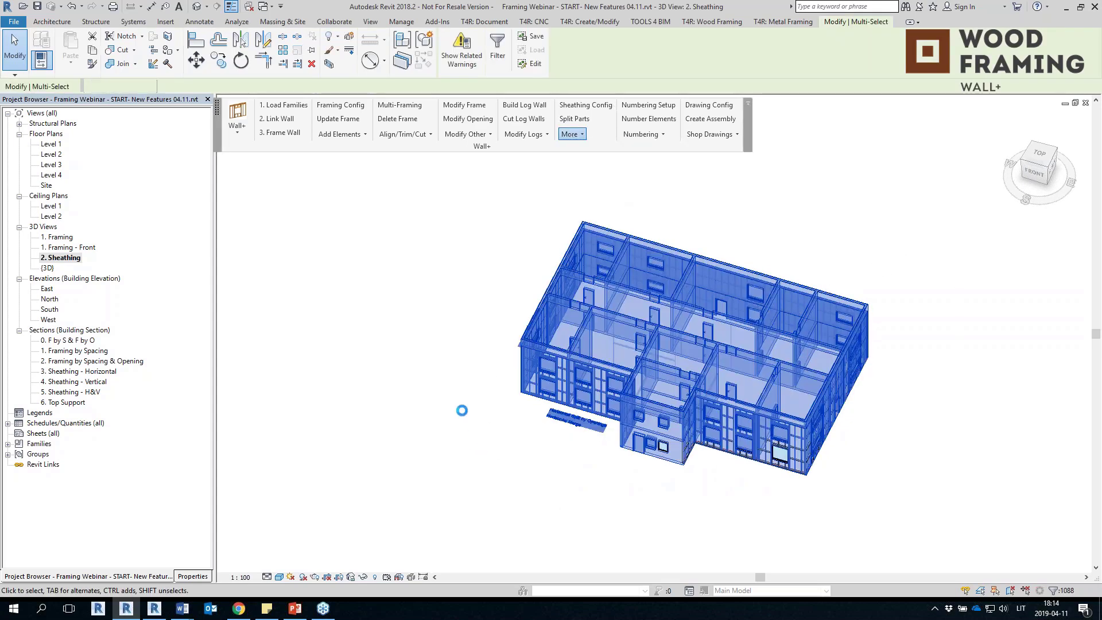
Step: Review the Link Wall layer settings and full sheathing configuration name of the wall beside the Horizontal Split by Openings note, closing without changes
shift+middle_drag(475, 450, 666, 482)
scroll(677, 500, up, 6)
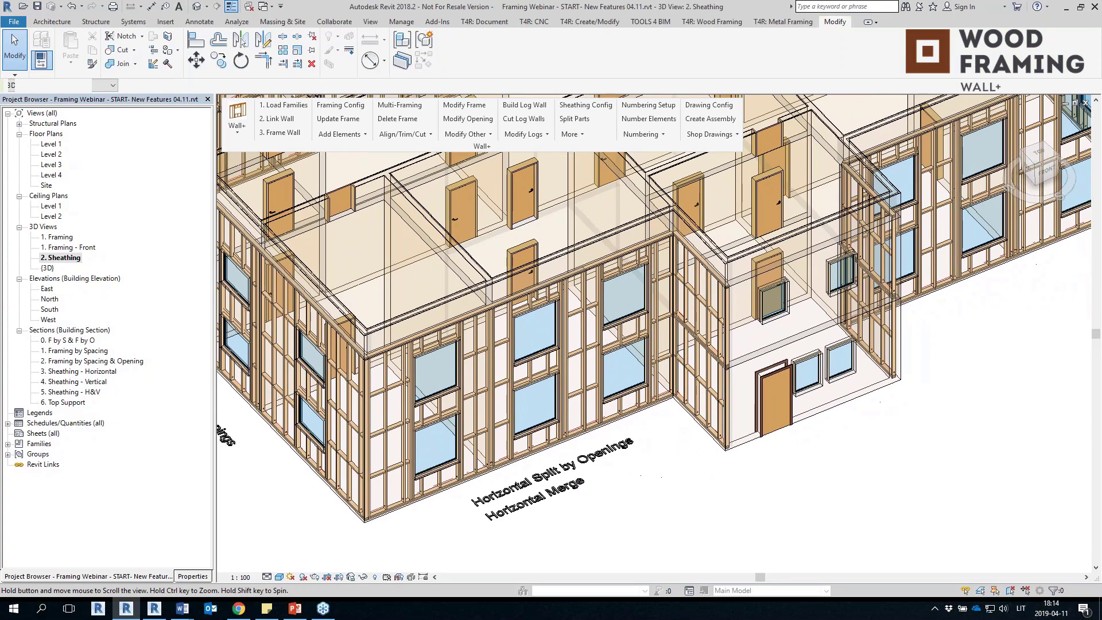
scroll(662, 480, down, 3)
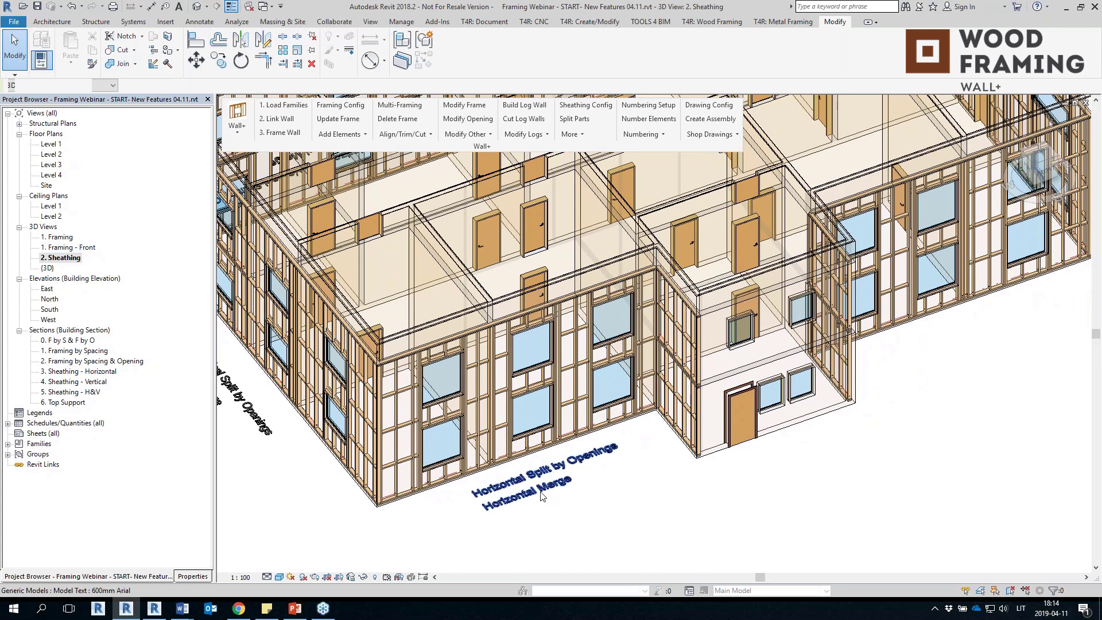
scroll(477, 503, up, 2)
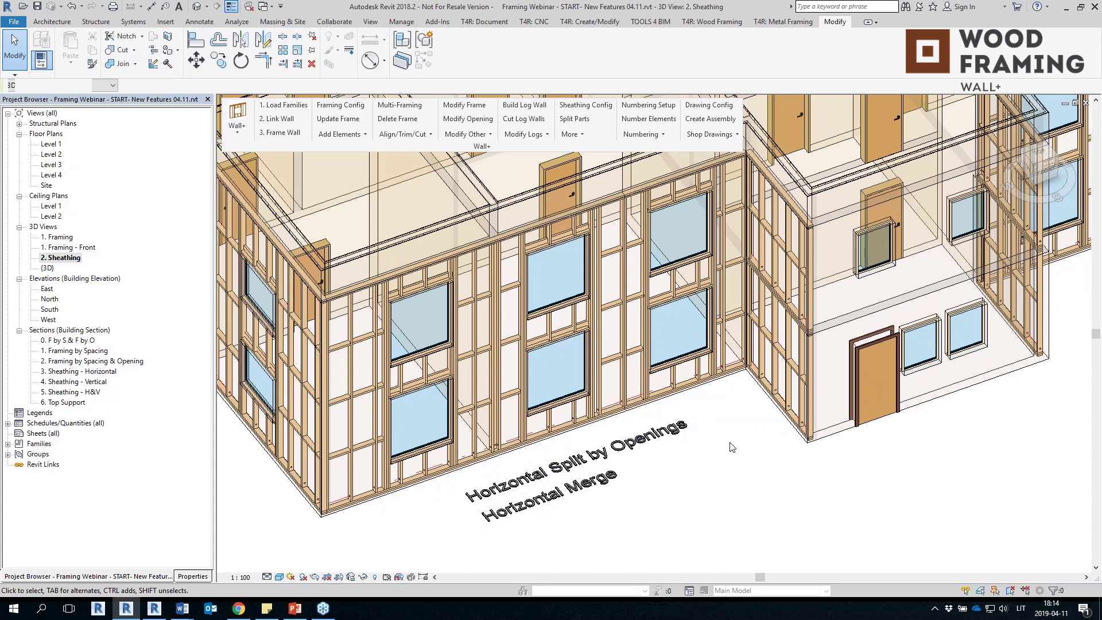
click(426, 490)
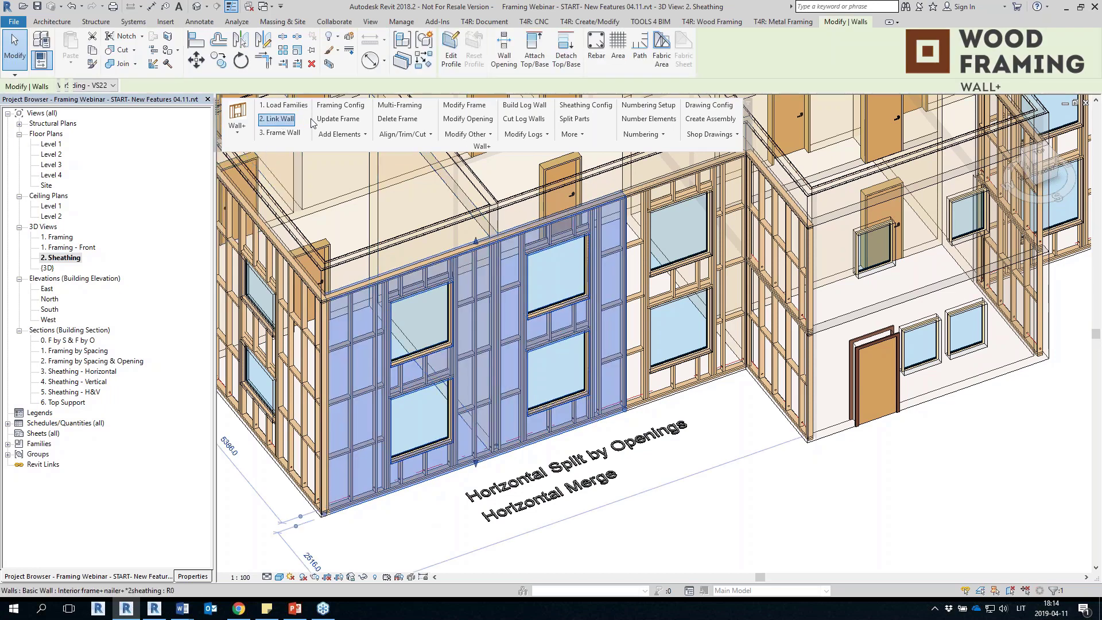
click(277, 120)
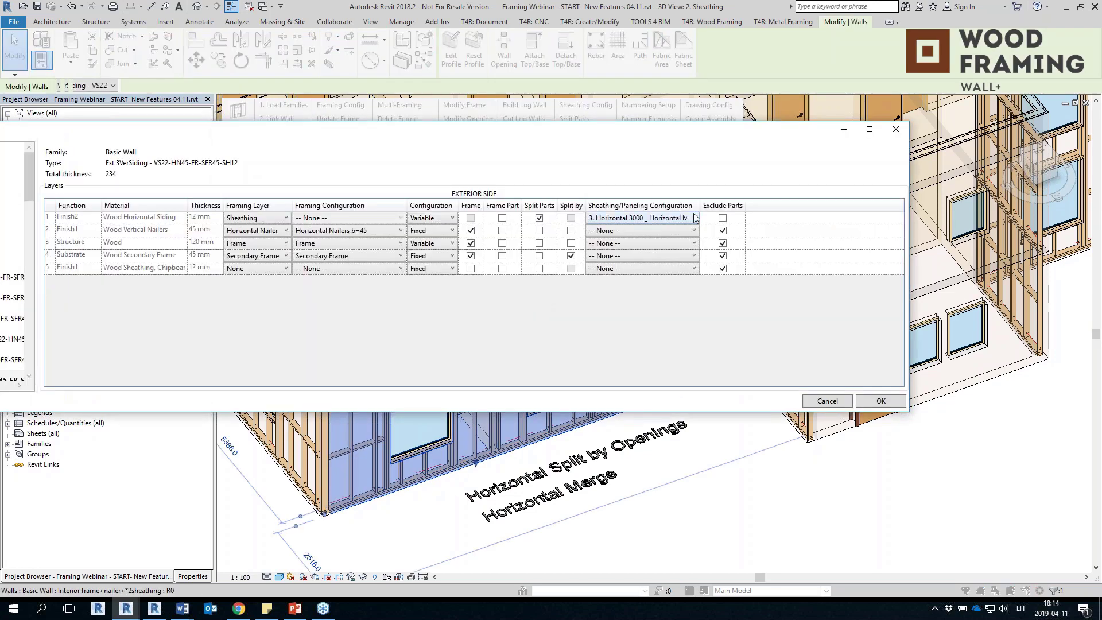
drag(701, 205, 780, 203)
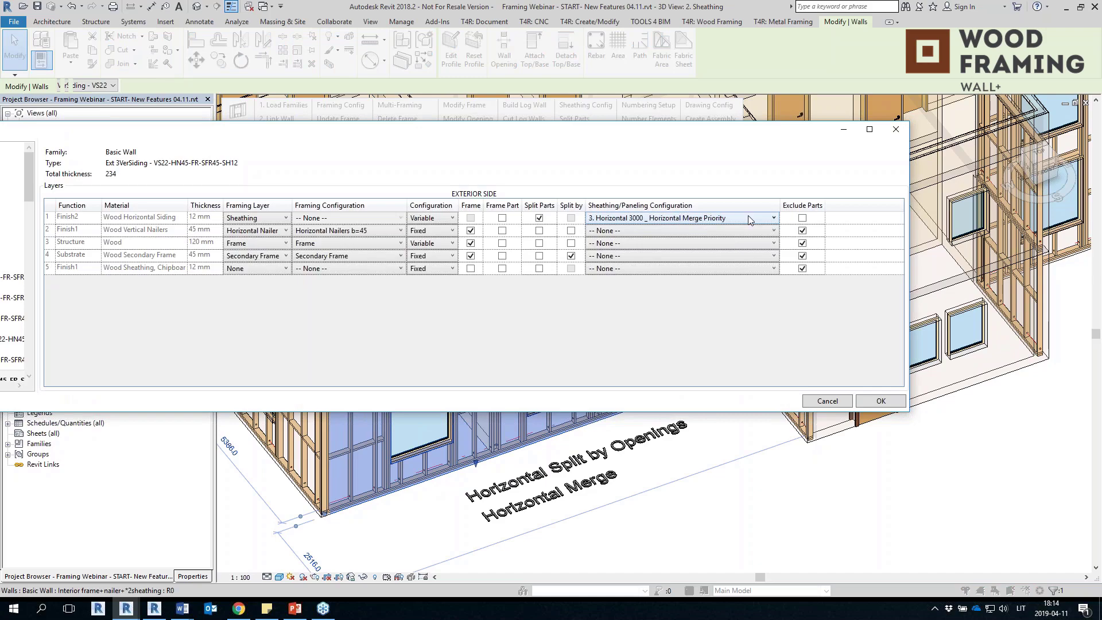
click(896, 129)
key(Escape)
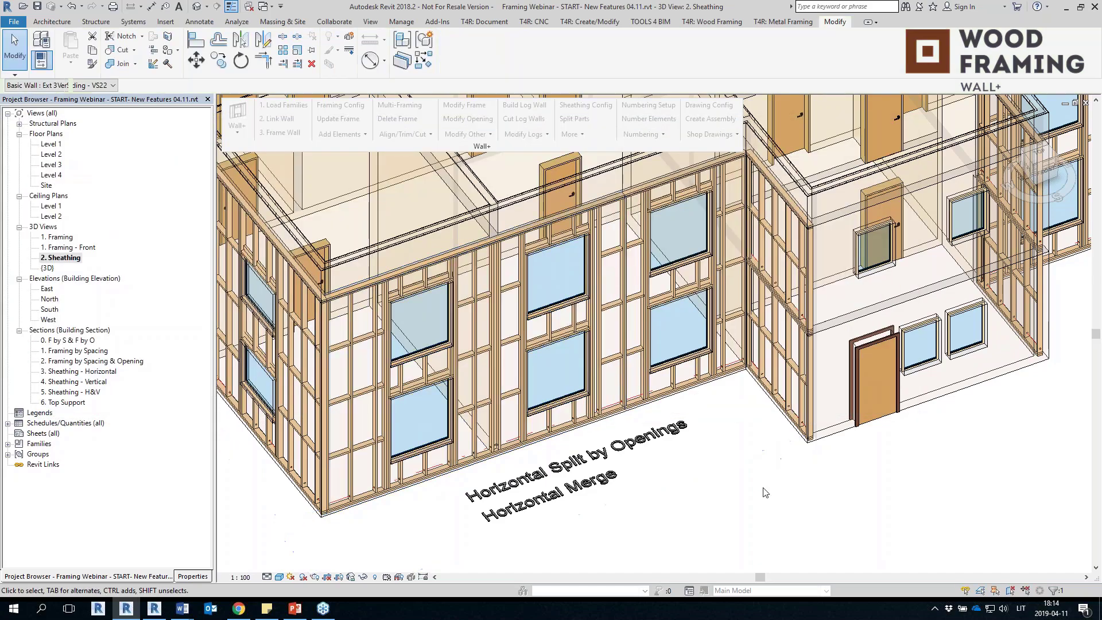
Step: Review the dimensions and the inner and outer layout of the 3. Horizontal 3000 _ Horizontal Merge Priority configuration in Sheathing Config
click(587, 106)
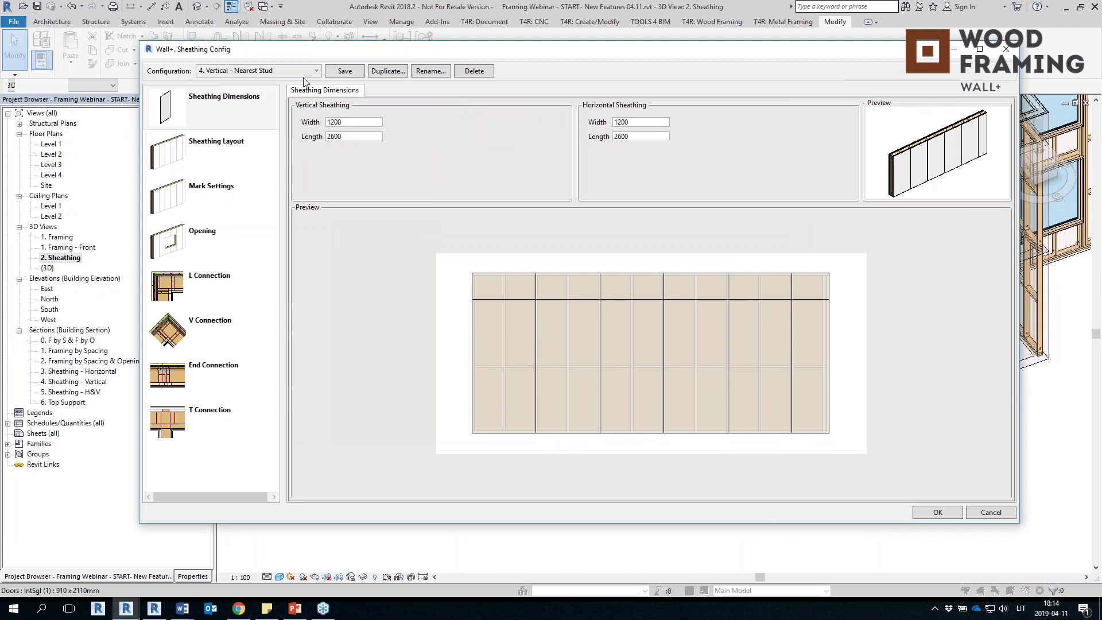
click(303, 71)
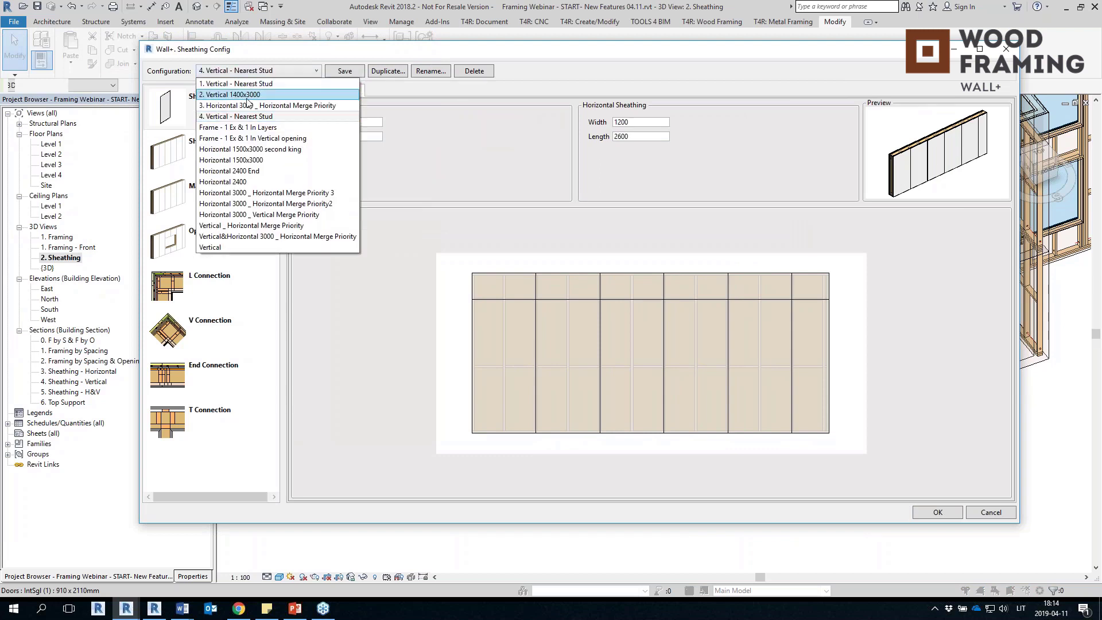
click(233, 106)
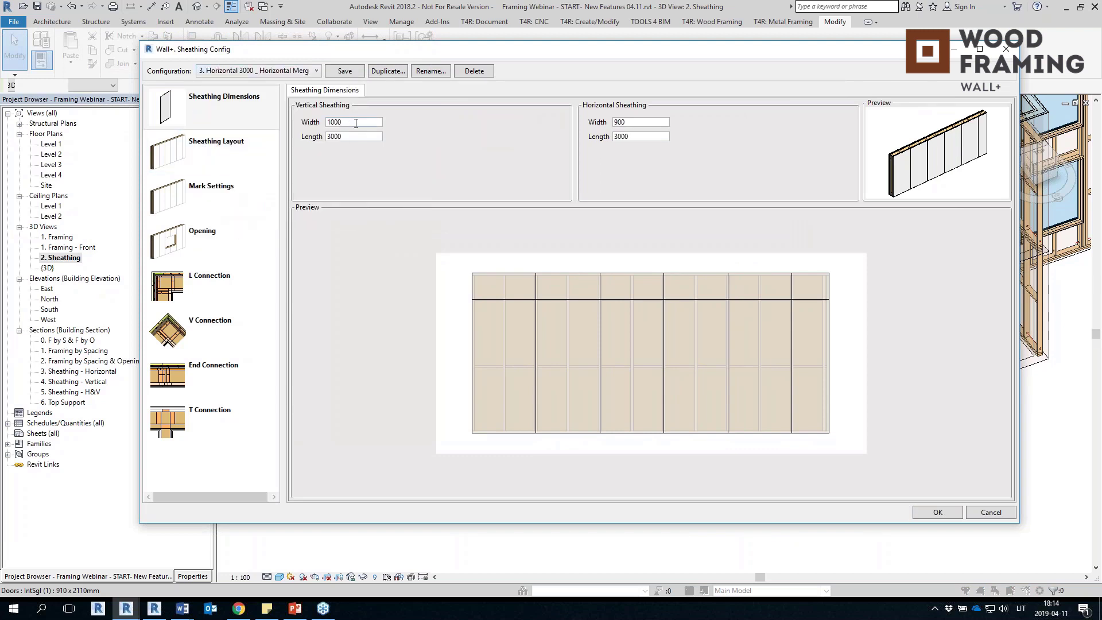
key(Tab)
key(Tab)
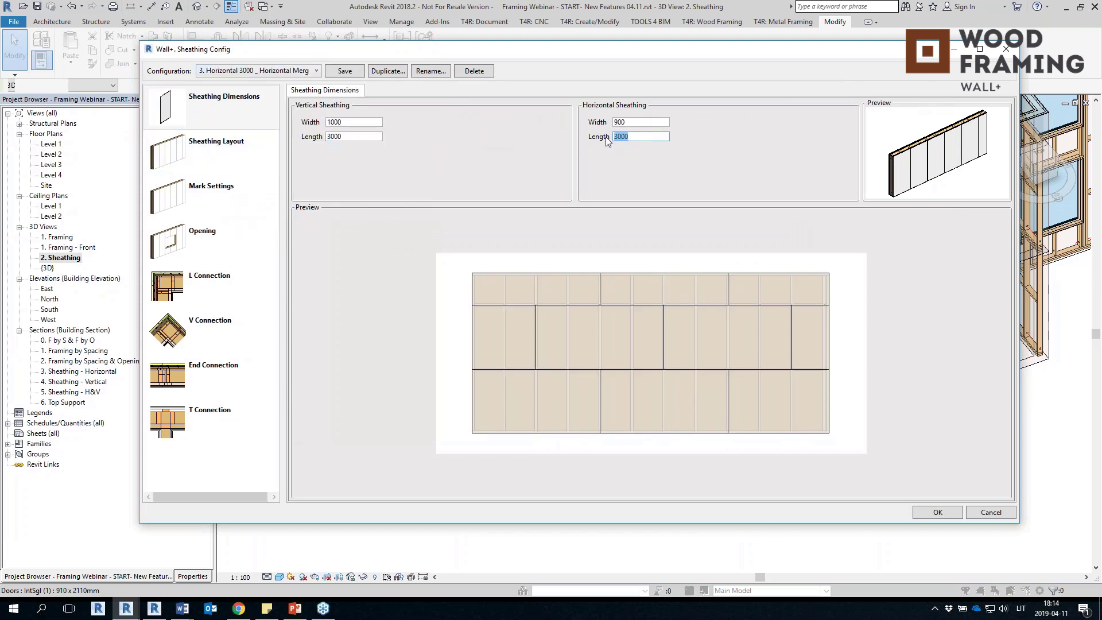
click(205, 148)
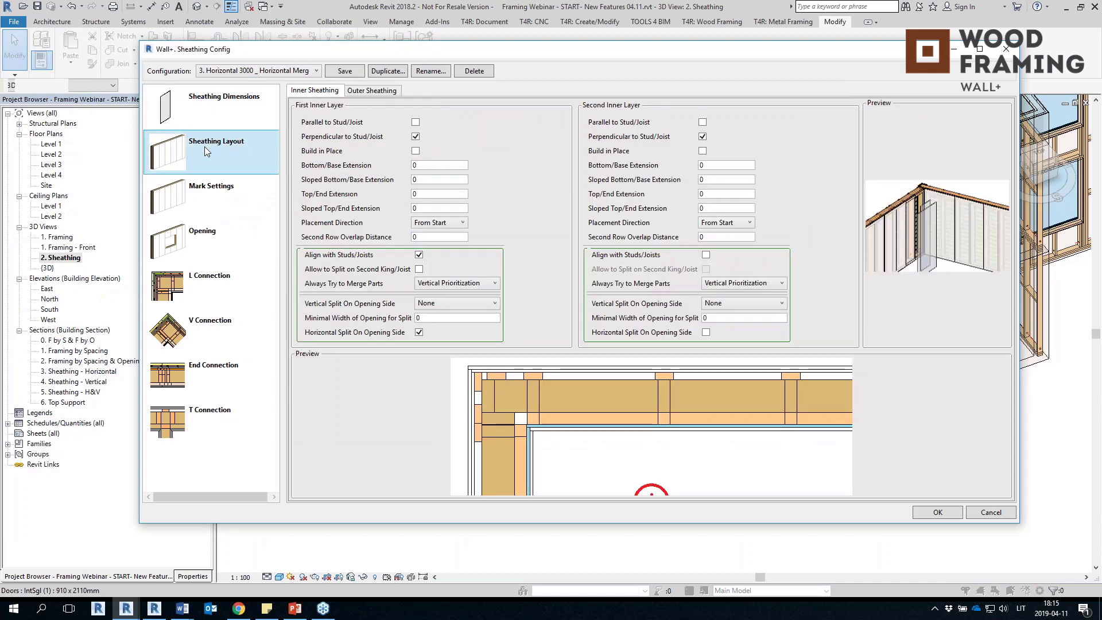
click(361, 92)
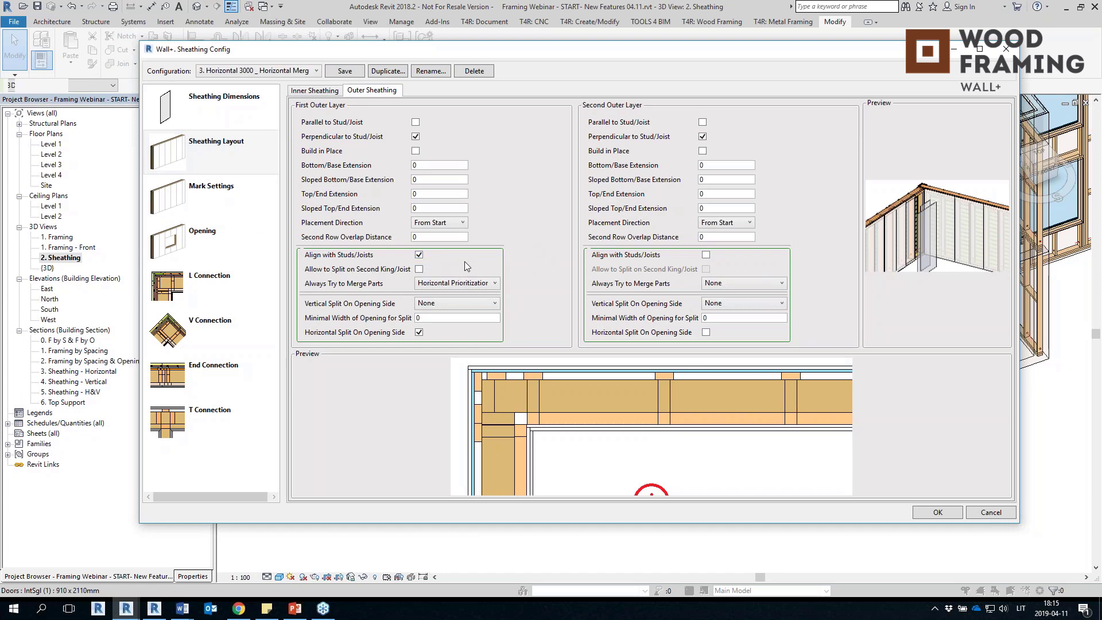
Step: Review the first outer layer's merge priority and vertical opening split options in Sheathing Config, then close it without changes
click(490, 287)
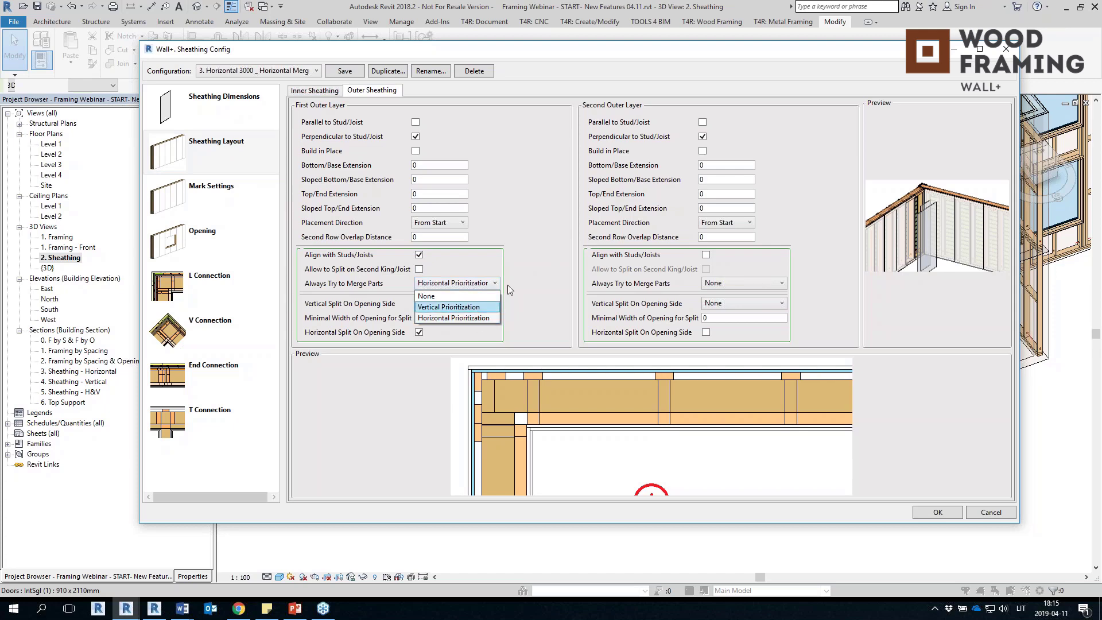
click(453, 317)
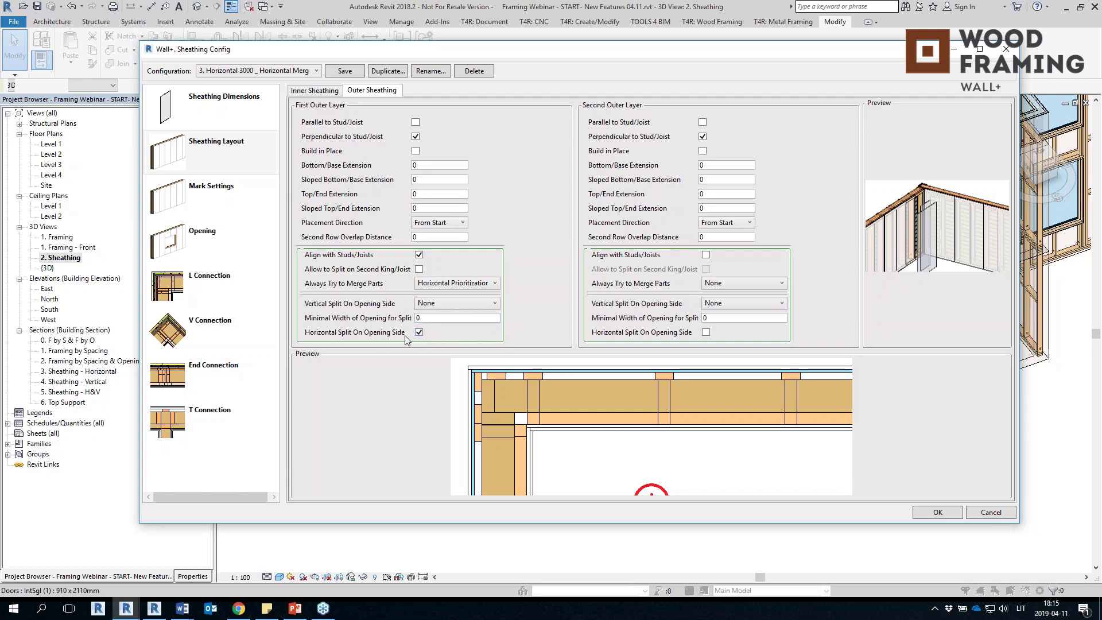
click(462, 307)
click(480, 305)
click(1007, 50)
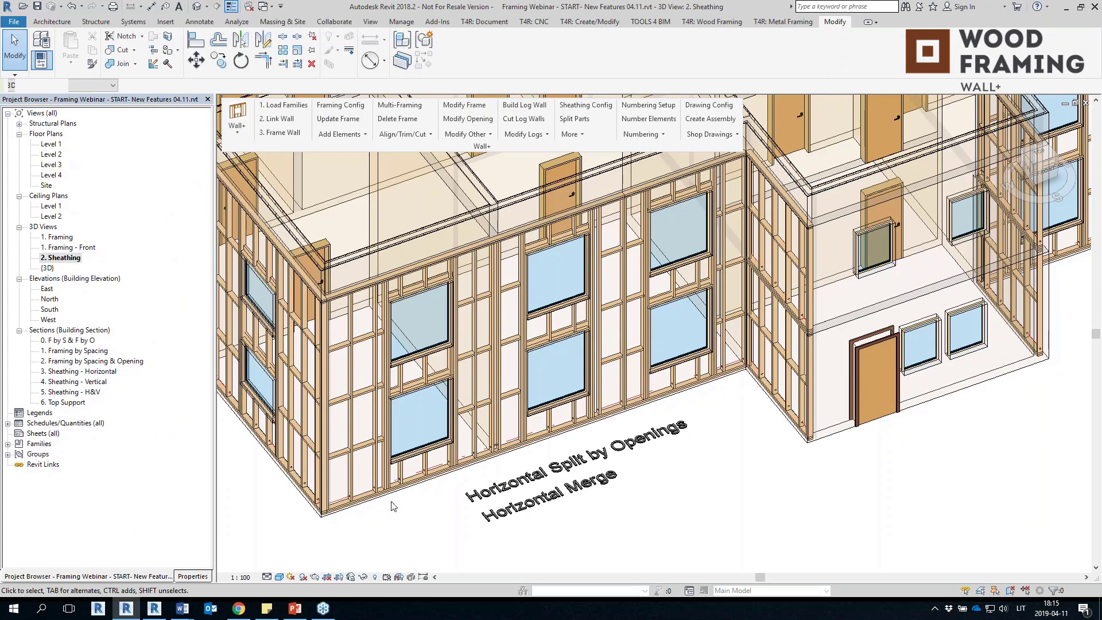
Step: Split the sheathing parts of the front wall section nearest the inner corner and inspect the panels around its two windows
click(709, 395)
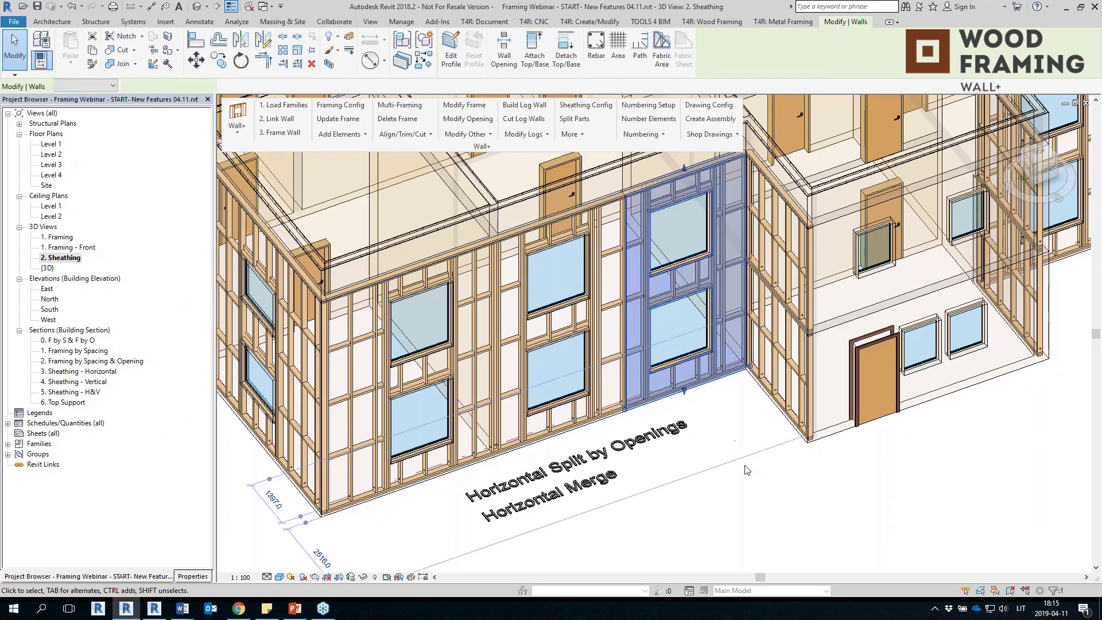
click(574, 118)
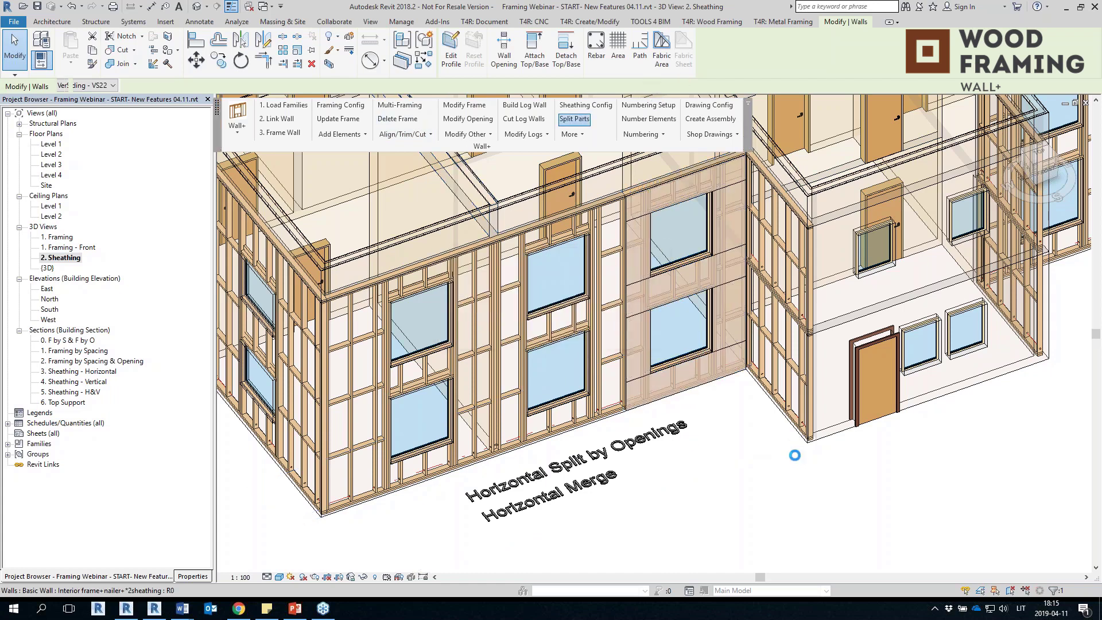
click(733, 351)
scroll(718, 353, up, 3)
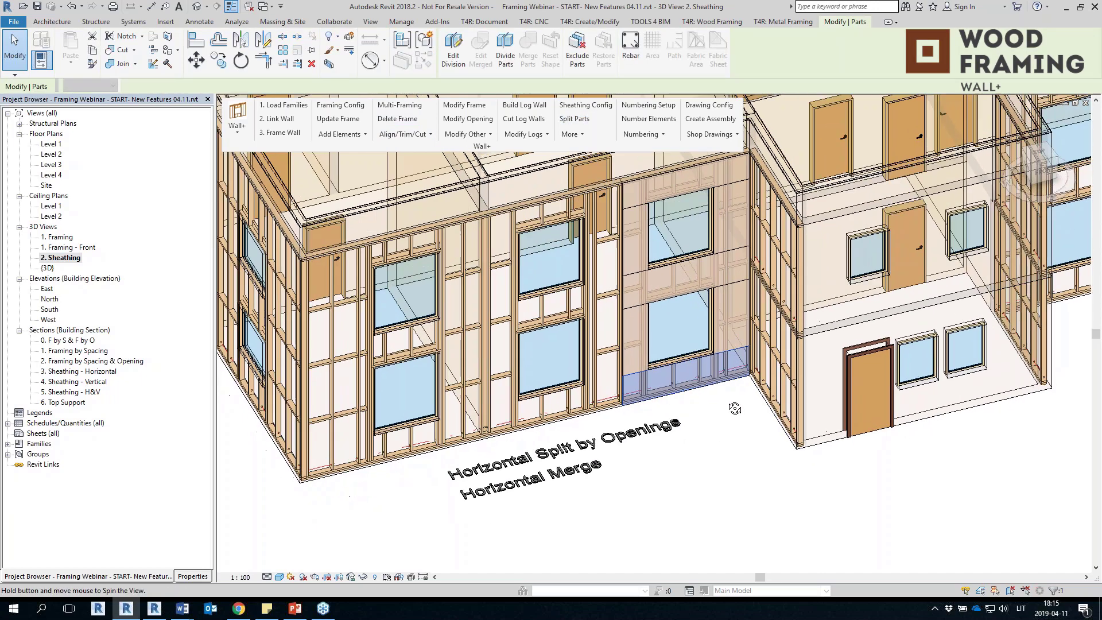
scroll(704, 356, up, 2)
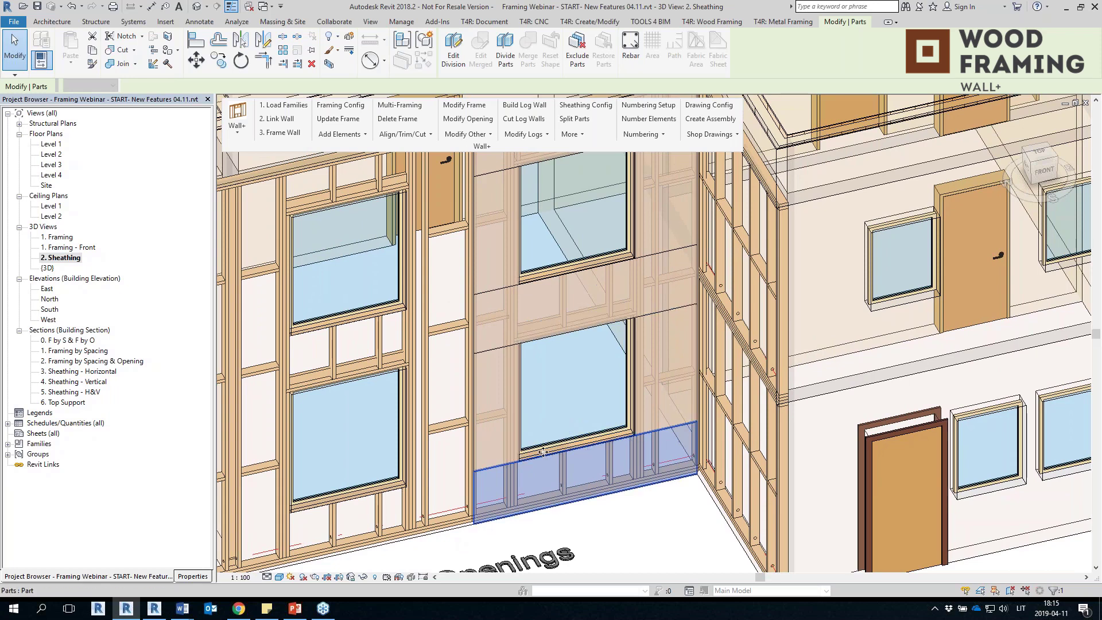
click(486, 388)
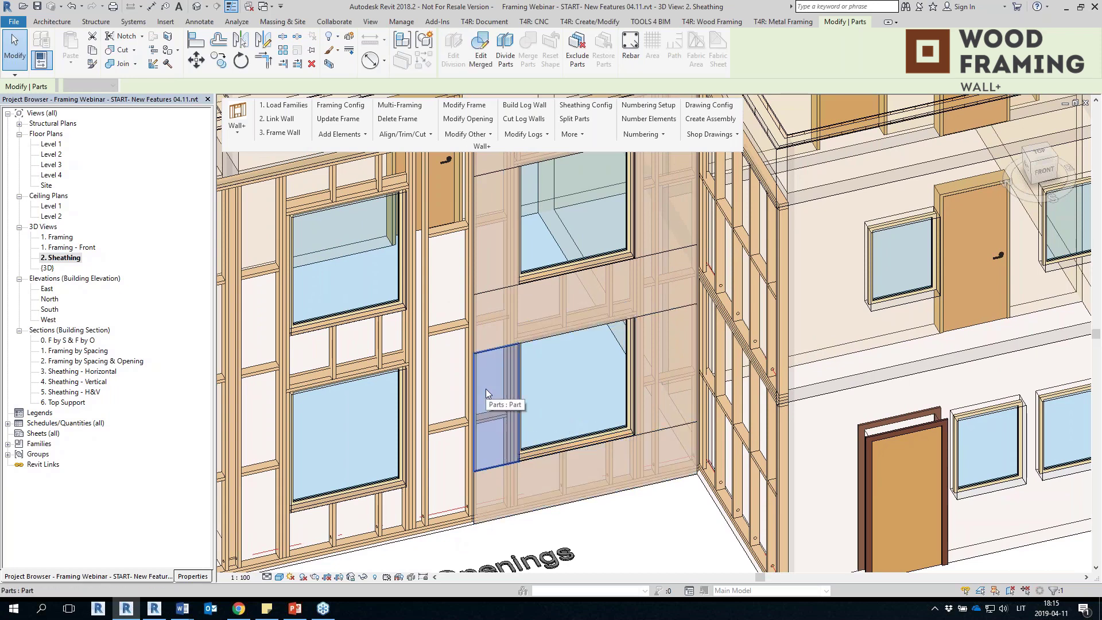
click(485, 301)
middle_drag(486, 302, 515, 403)
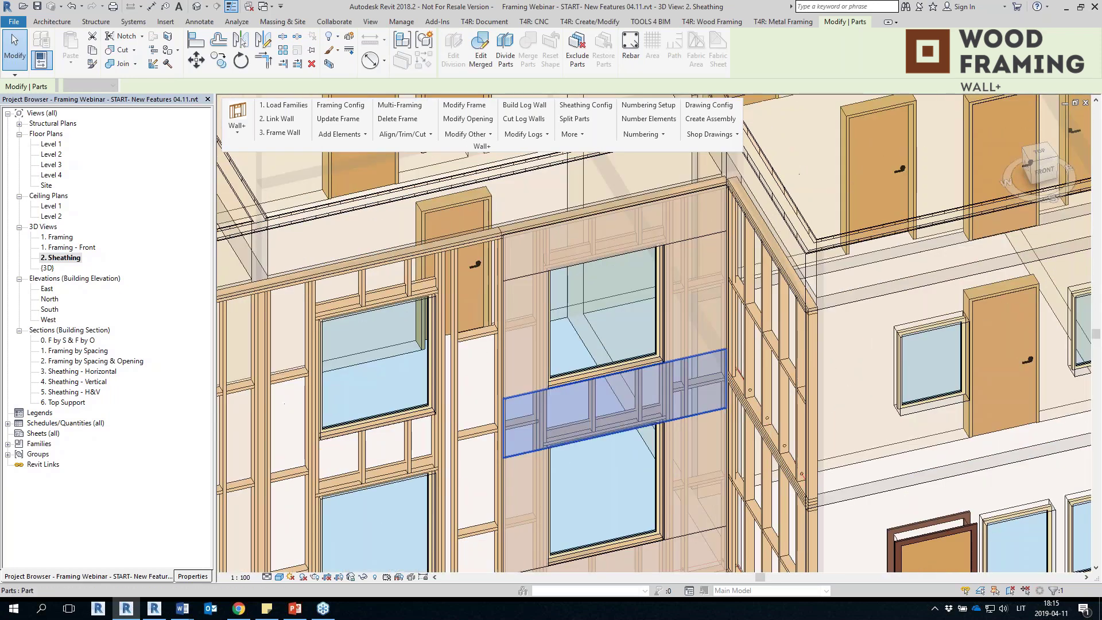
click(513, 287)
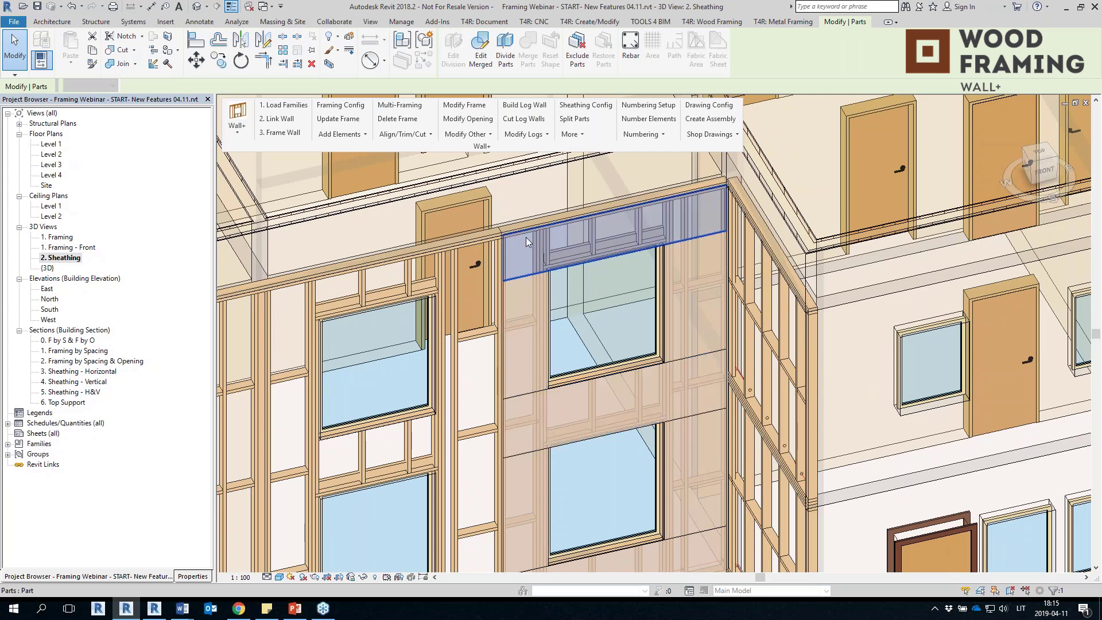
click(712, 269)
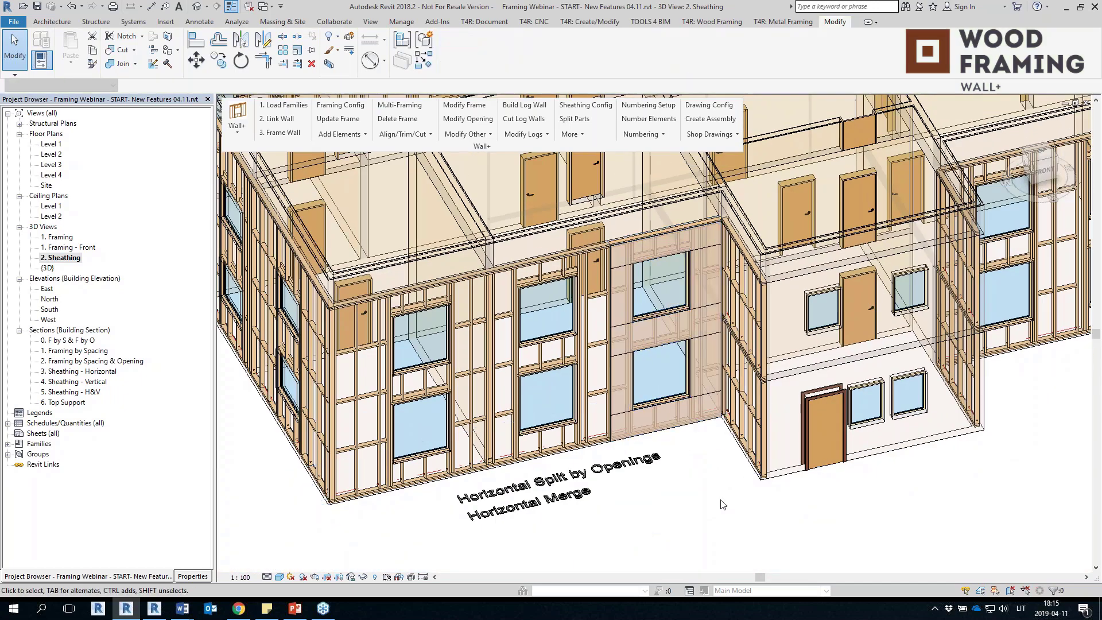
Step: Split the sheathing parts of the remaining front walls beside the Horizontal Split by Openings note and inspect individual panels between the windows
click(415, 465)
click(575, 119)
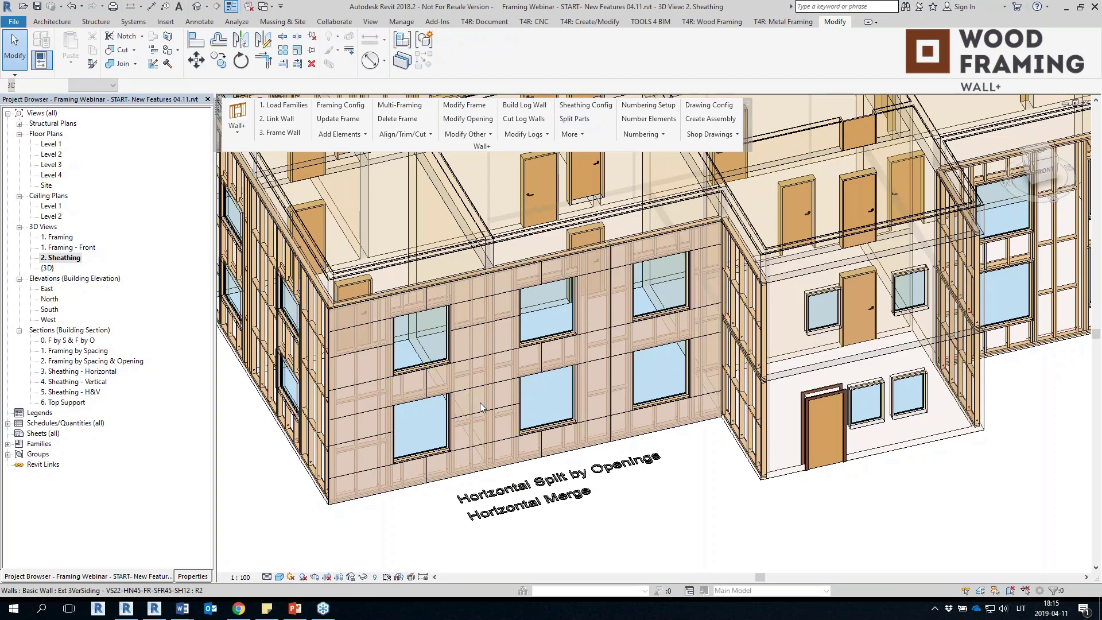
shift+middle_drag(679, 529, 645, 532)
scroll(401, 302, up, 3)
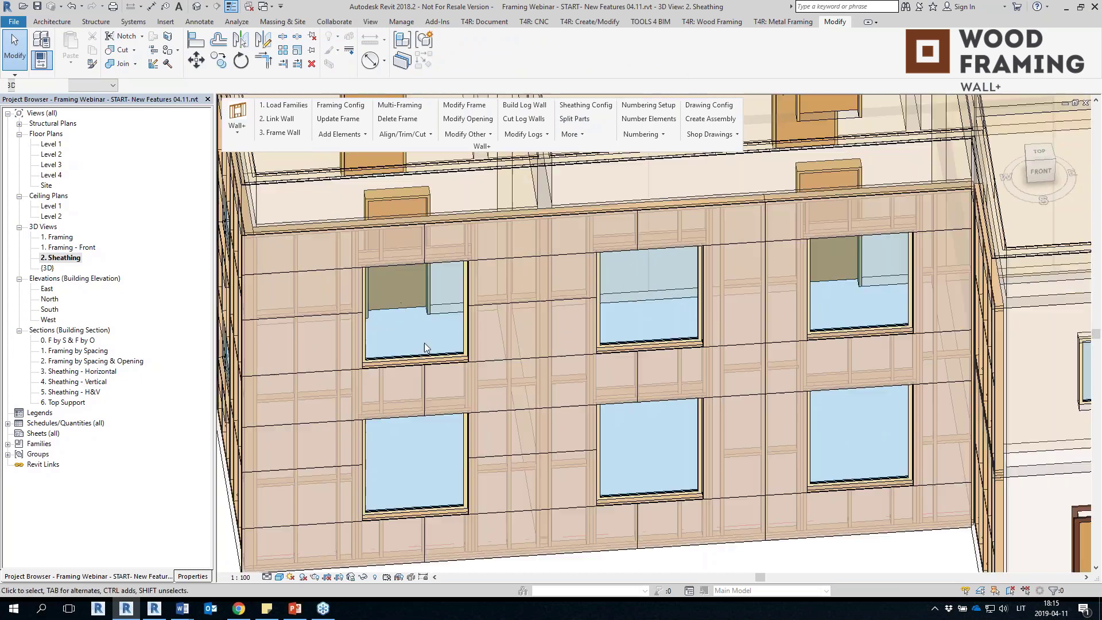
click(432, 392)
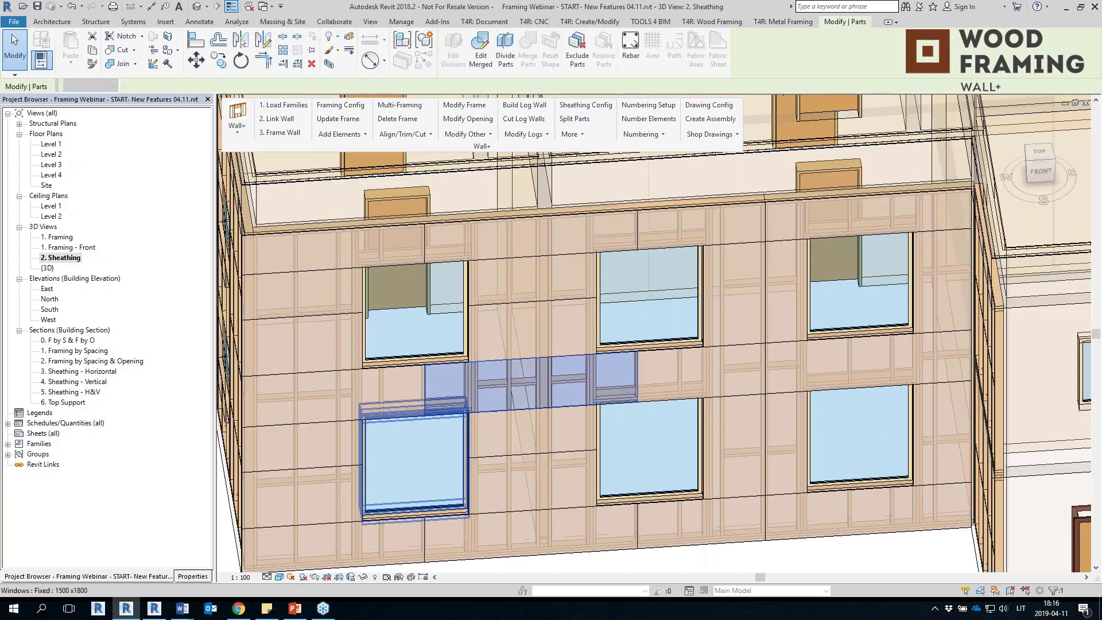
click(280, 418)
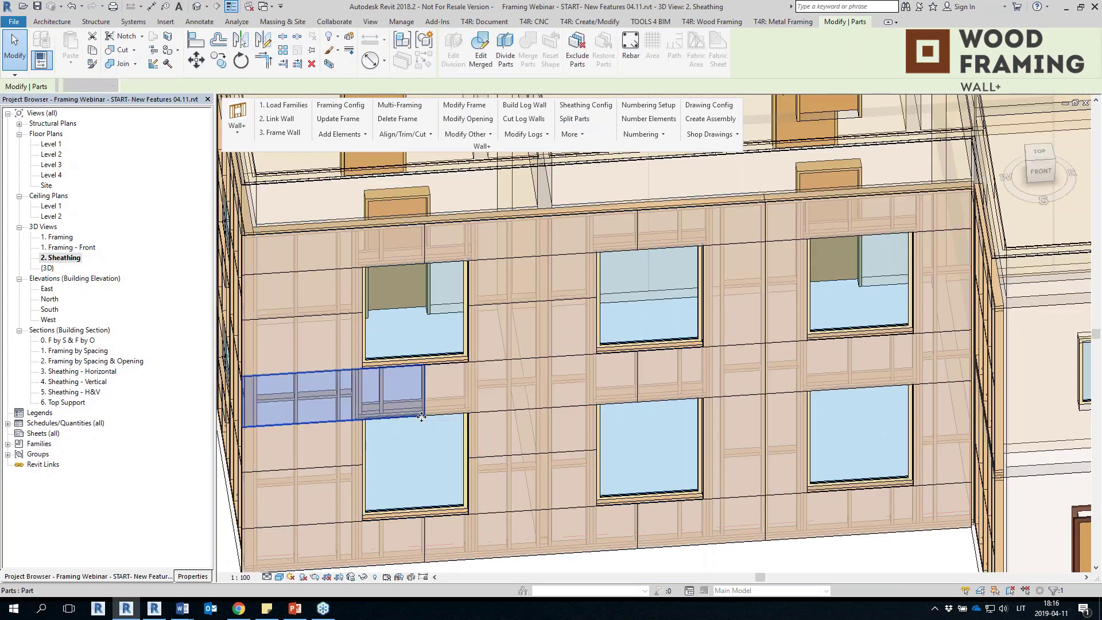
click(669, 368)
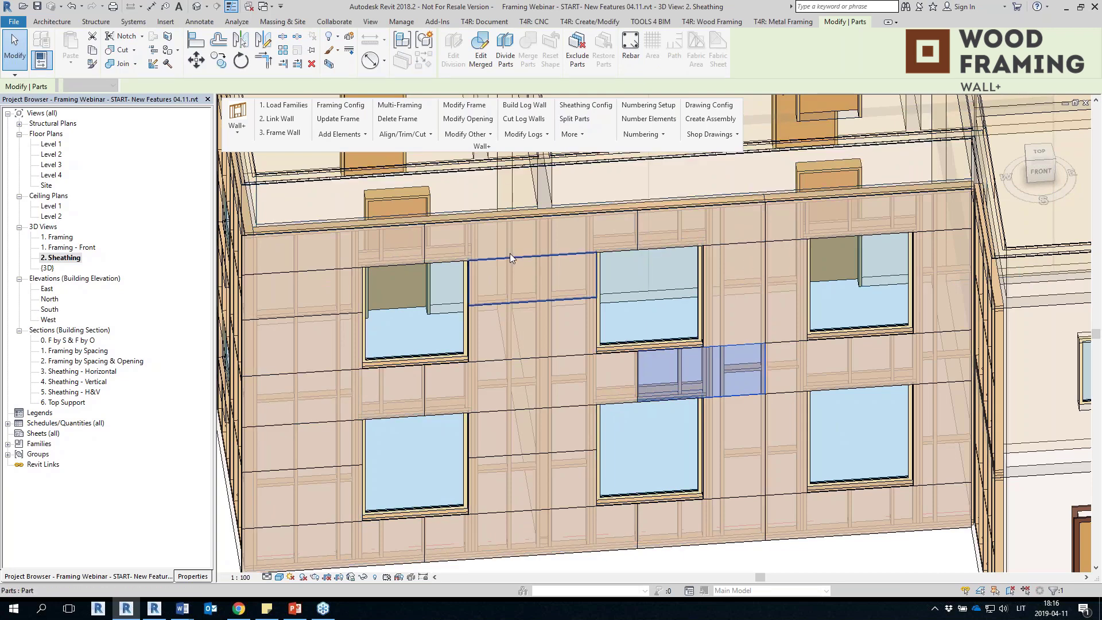
click(494, 265)
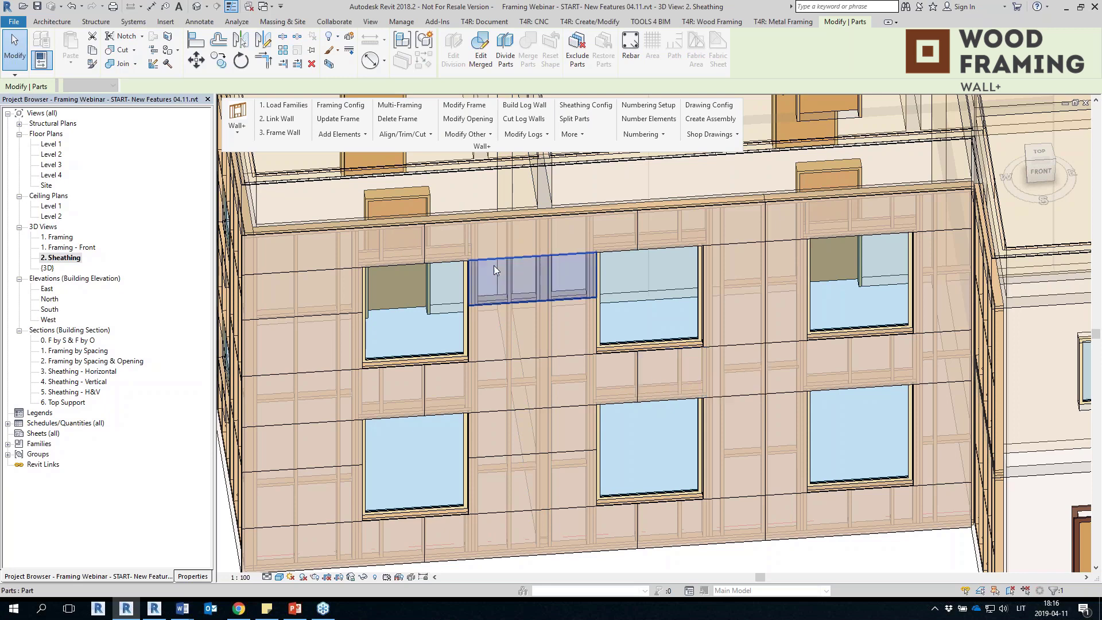
Step: Open the 3. Sheathing - Horizontal section and examine the horizontal sheathing joints around the window openings along the whole wall
double_click(67, 373)
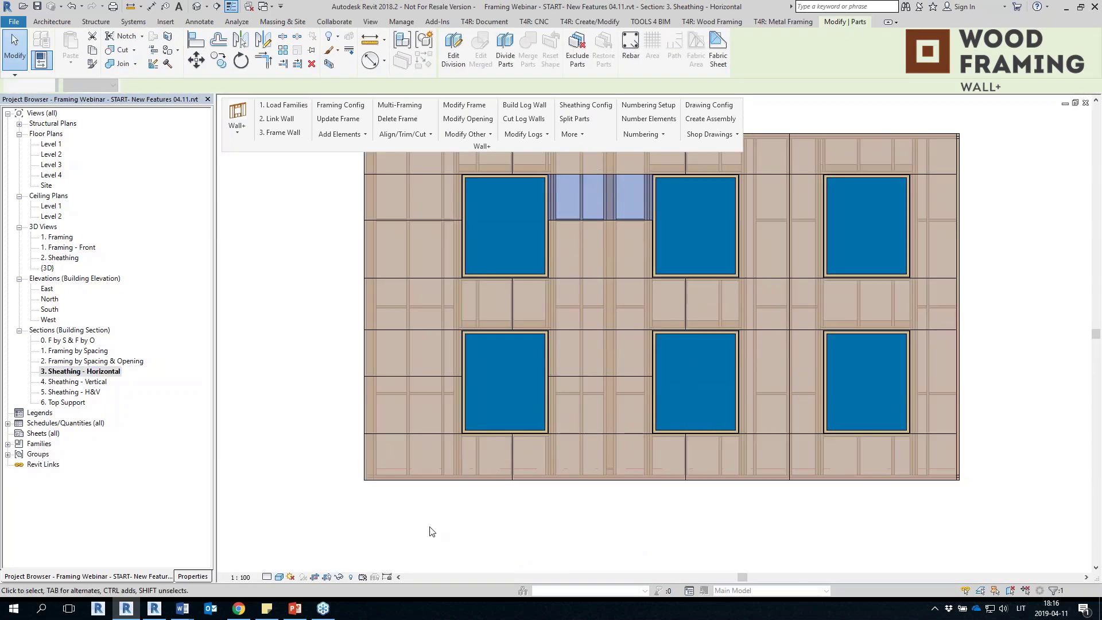
click(431, 531)
scroll(380, 231, up, 4)
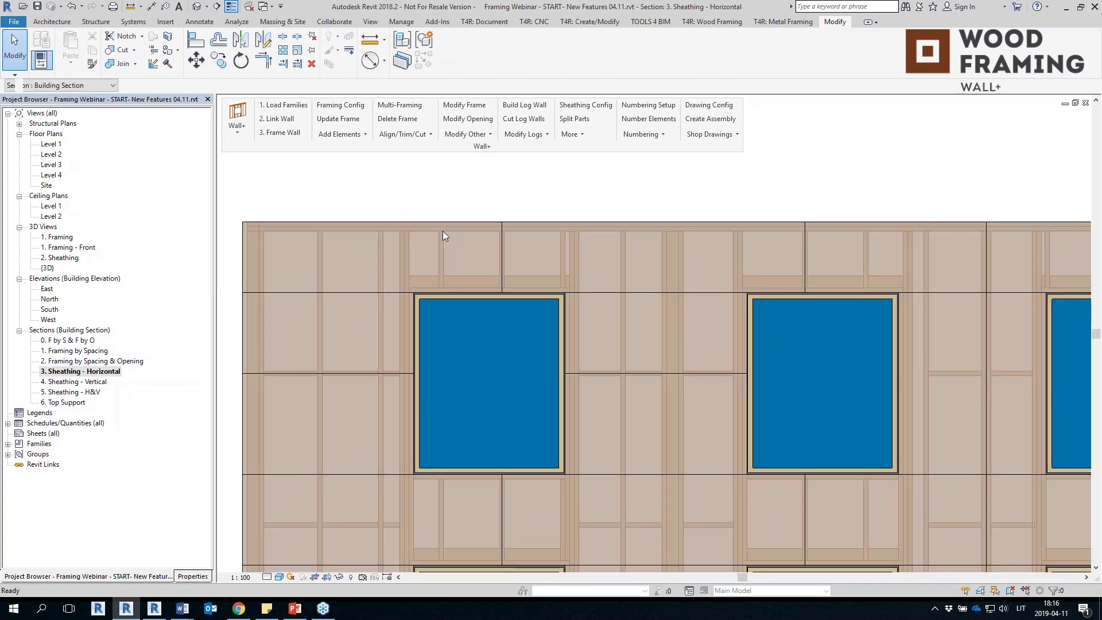
scroll(505, 260, up, 2)
scroll(505, 260, down, 3)
middle_drag(505, 261, 317, 285)
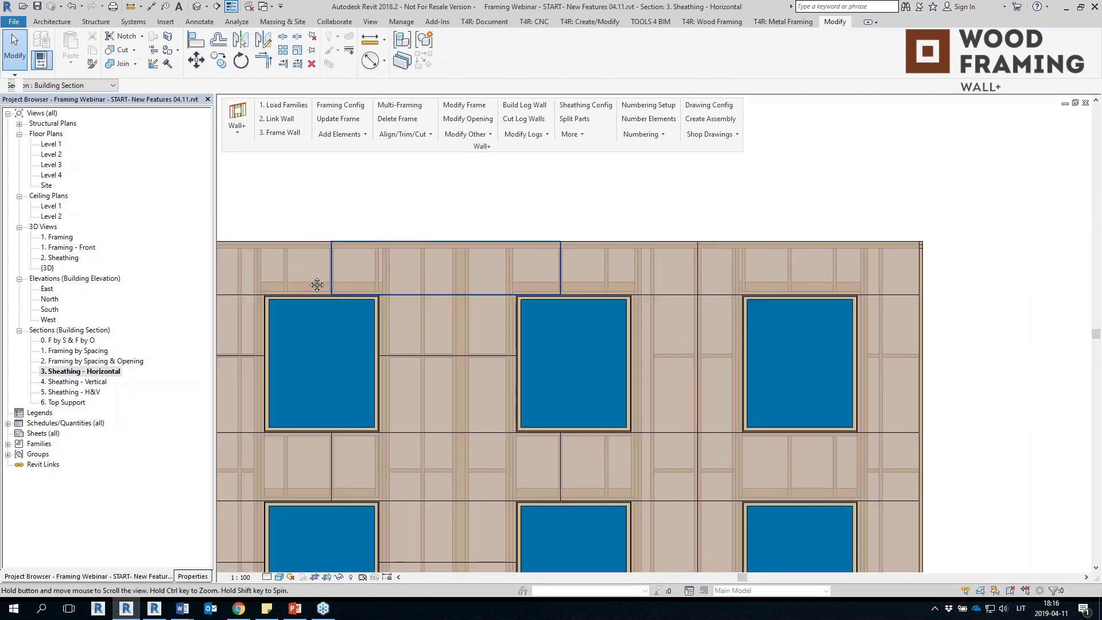
scroll(547, 267, up, 2)
scroll(690, 197, up, 1)
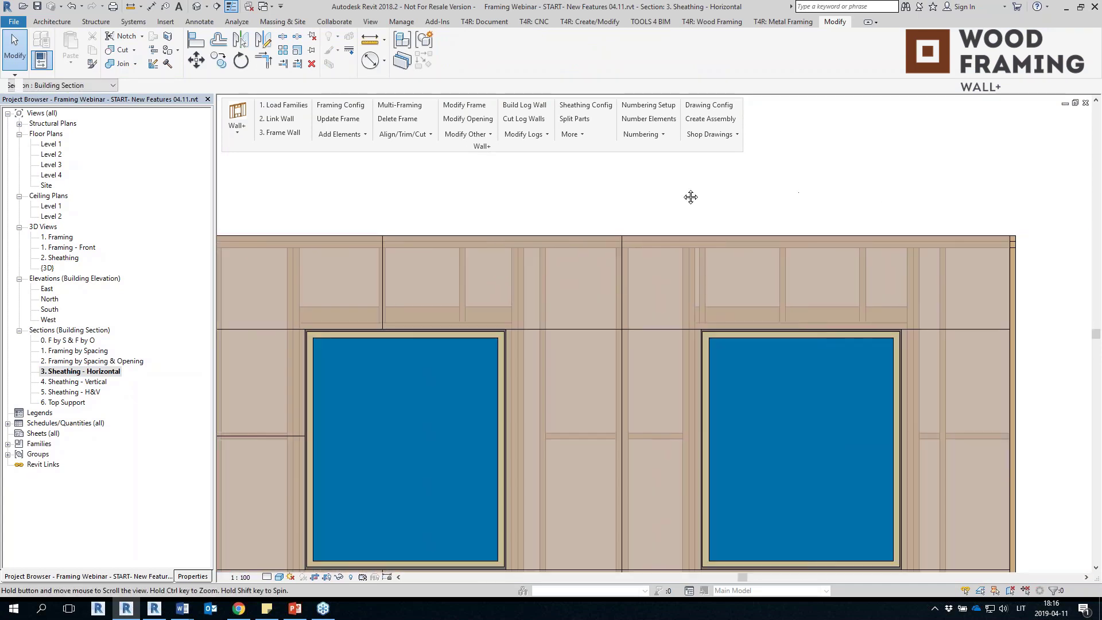
middle_drag(690, 197, 553, 197)
scroll(925, 204, down, 1)
middle_drag(924, 205, 921, 127)
scroll(912, 283, down, 3)
middle_drag(901, 282, 923, 358)
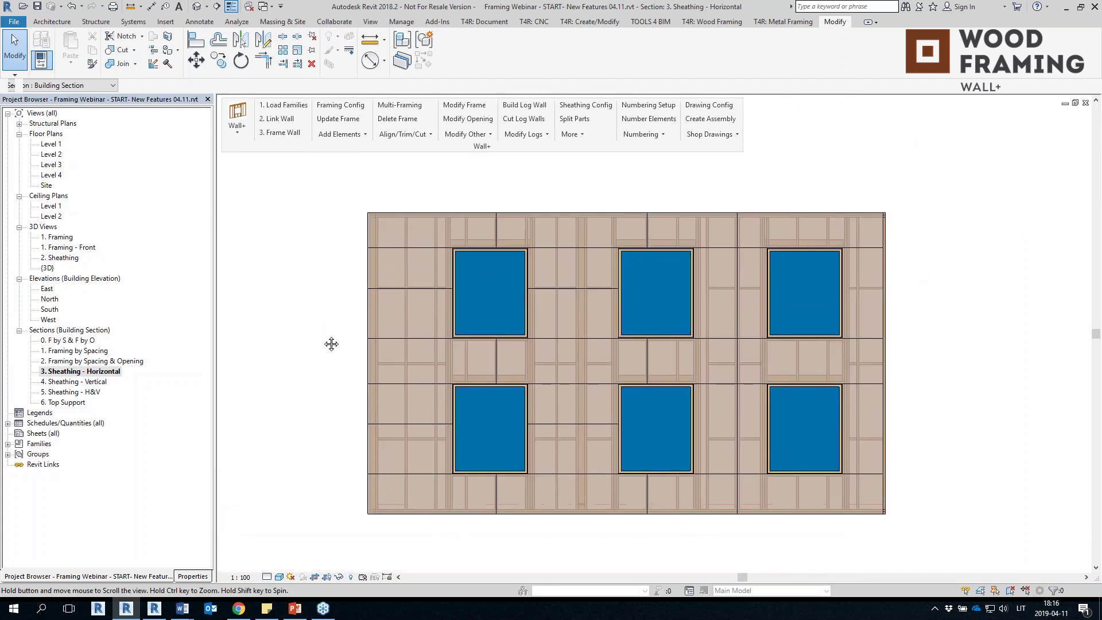
middle_drag(308, 325, 352, 345)
Step: Return to the 2. Sheathing 3D view and show the framed walls beside the Vertical Split by Openings note
double_click(60, 258)
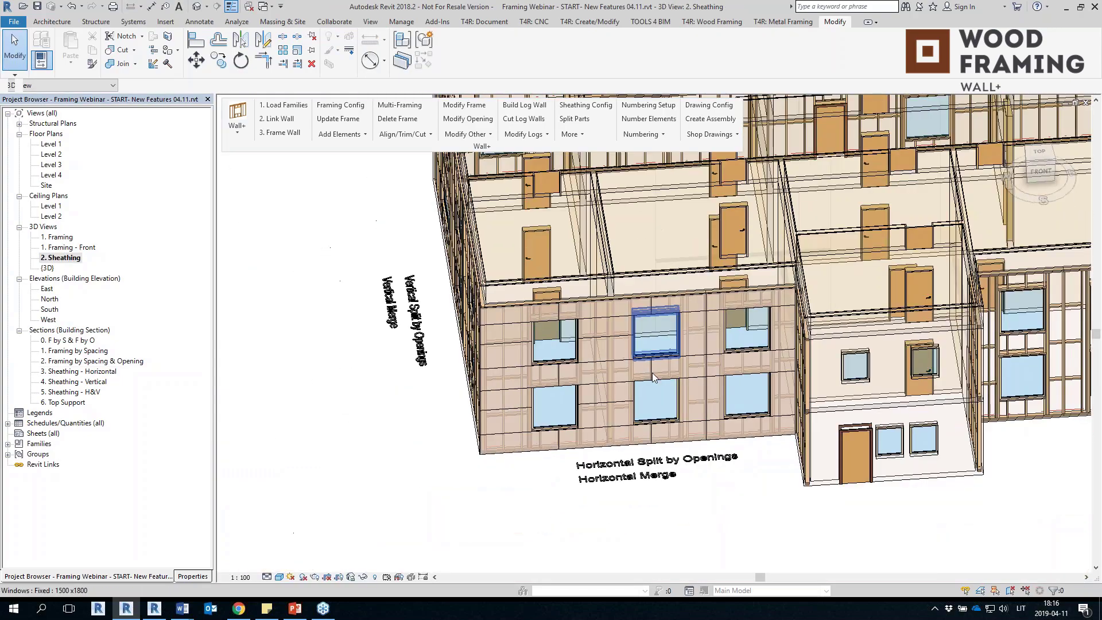
scroll(653, 376, down, 3)
shift+middle_drag(653, 376, 831, 482)
scroll(678, 421, up, 2)
scroll(679, 423, up, 4)
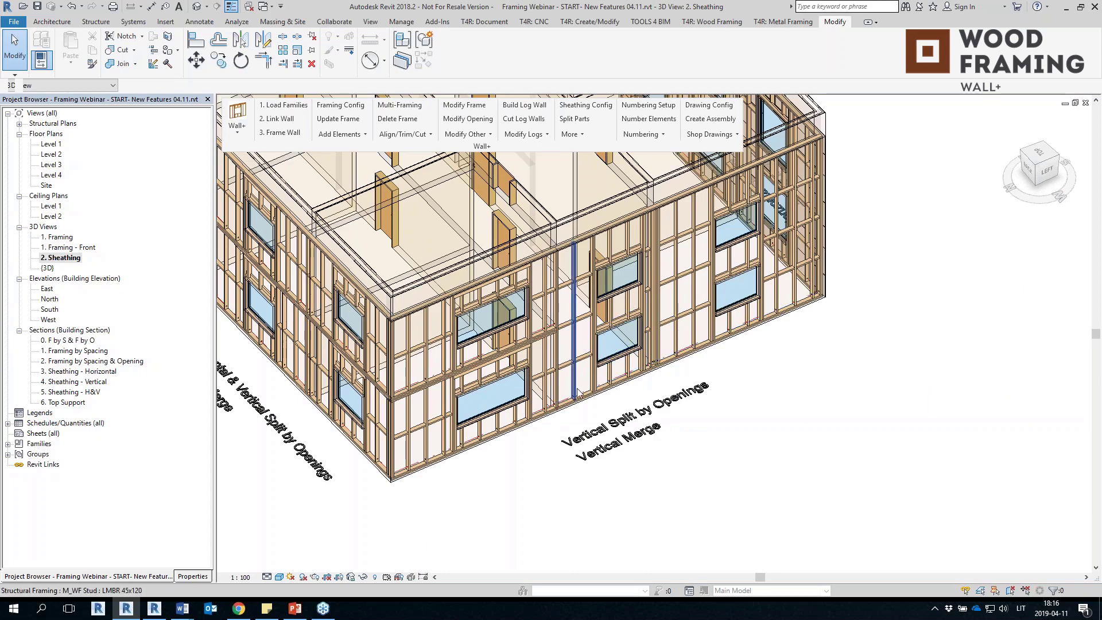
shift+middle_drag(586, 390, 456, 416)
scroll(412, 274, up, 2)
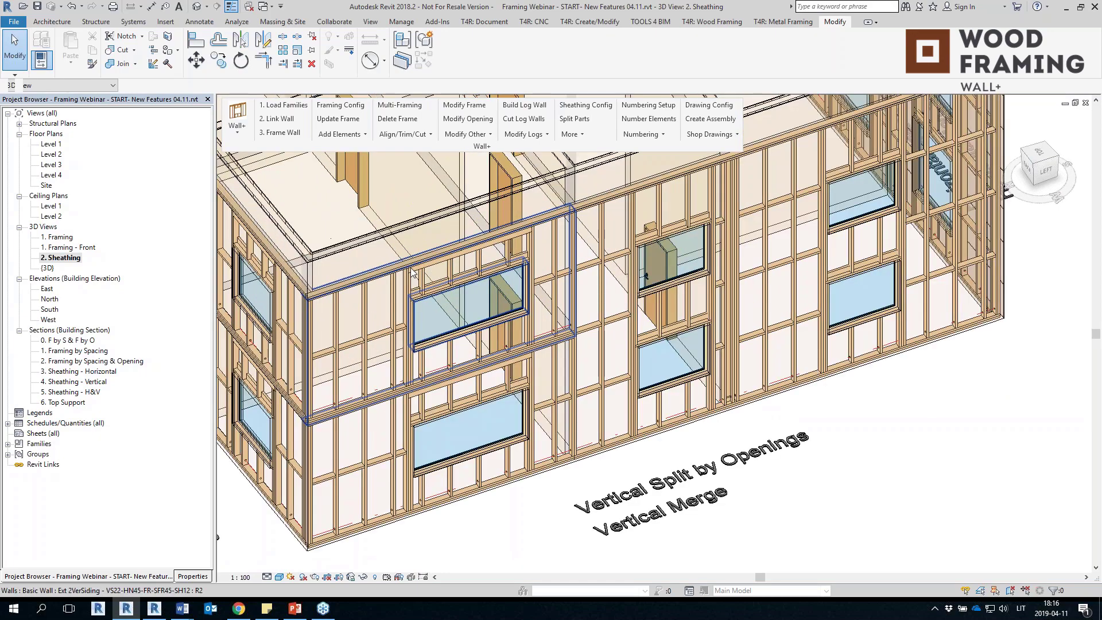
shift+middle_drag(569, 505, 513, 515)
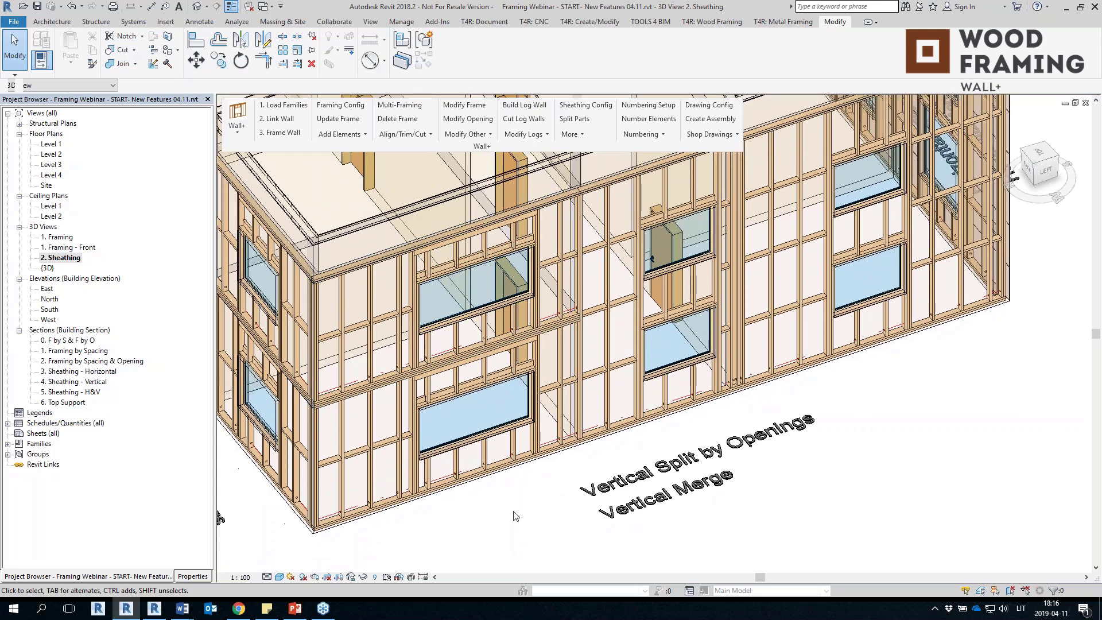
Step: Split the sheathing parts of the two stacked corner walls and the adjoining longer wall beside the Vertical Split by Openings note
click(511, 477)
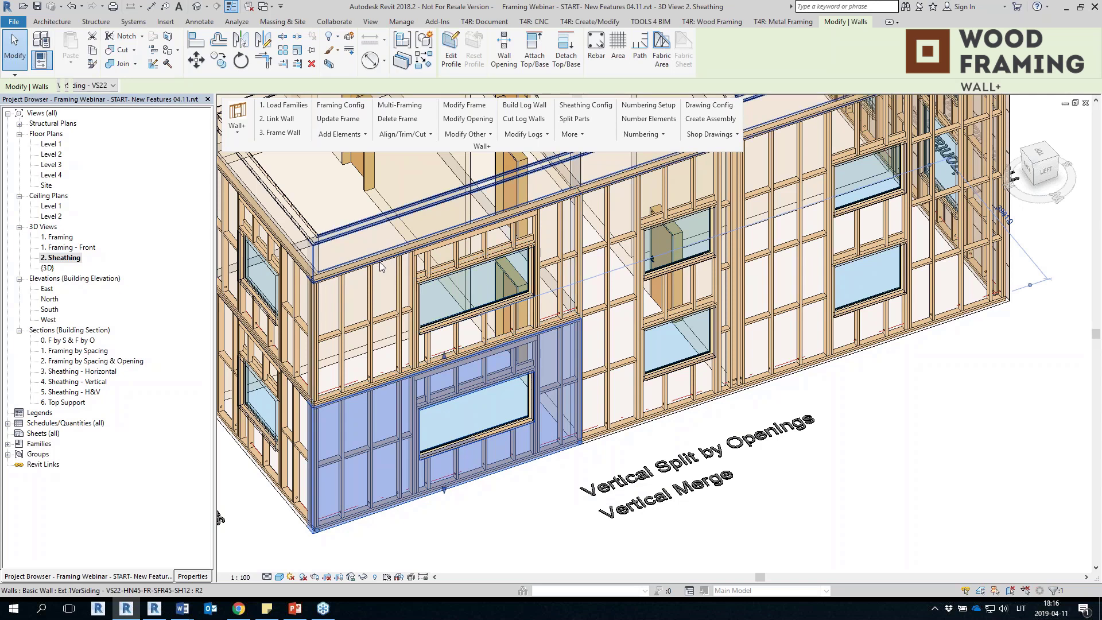
ctrl+click(380, 261)
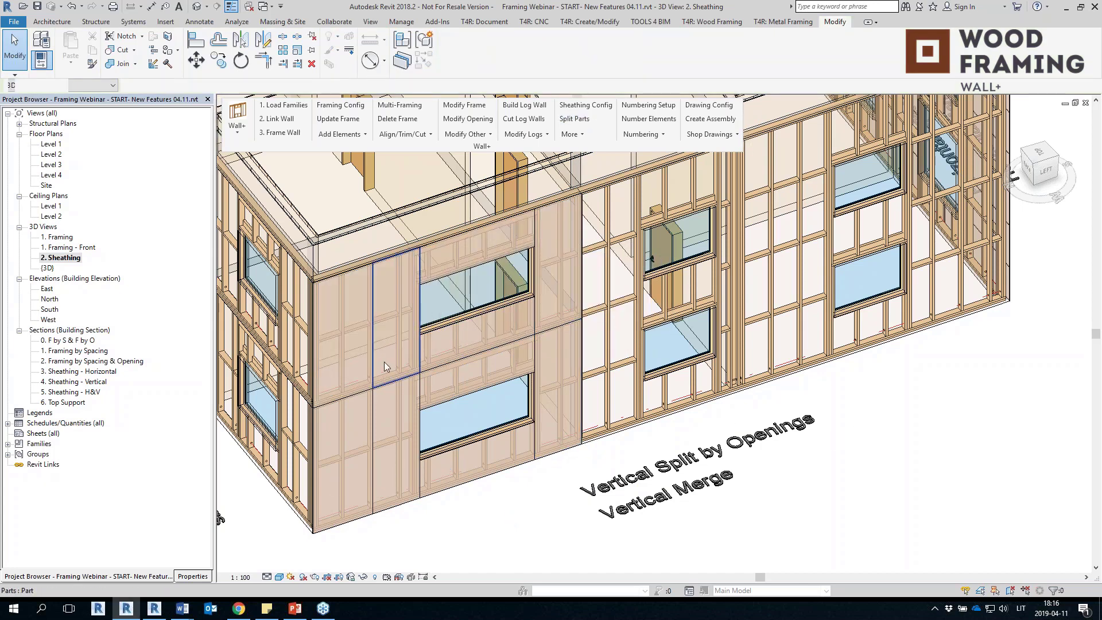
click(382, 380)
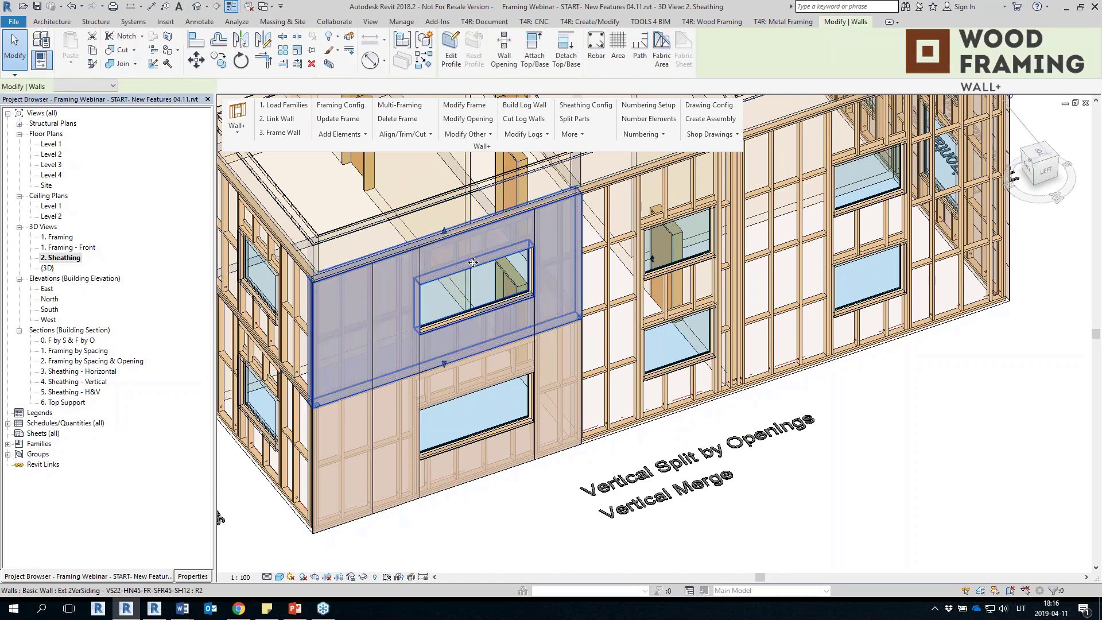
key(Escape)
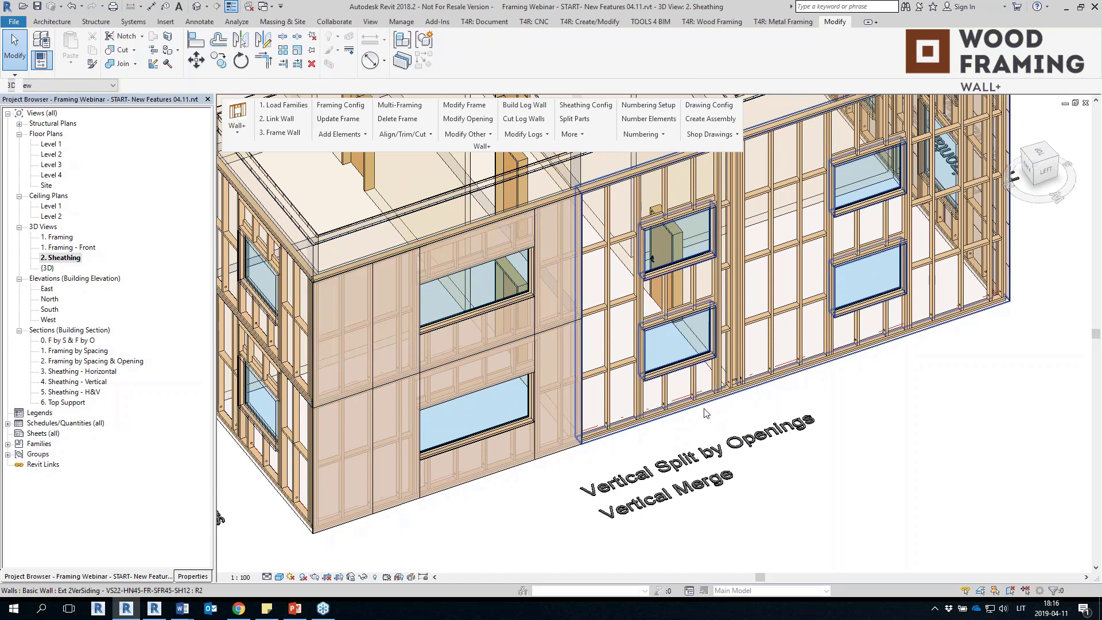
click(640, 211)
click(574, 119)
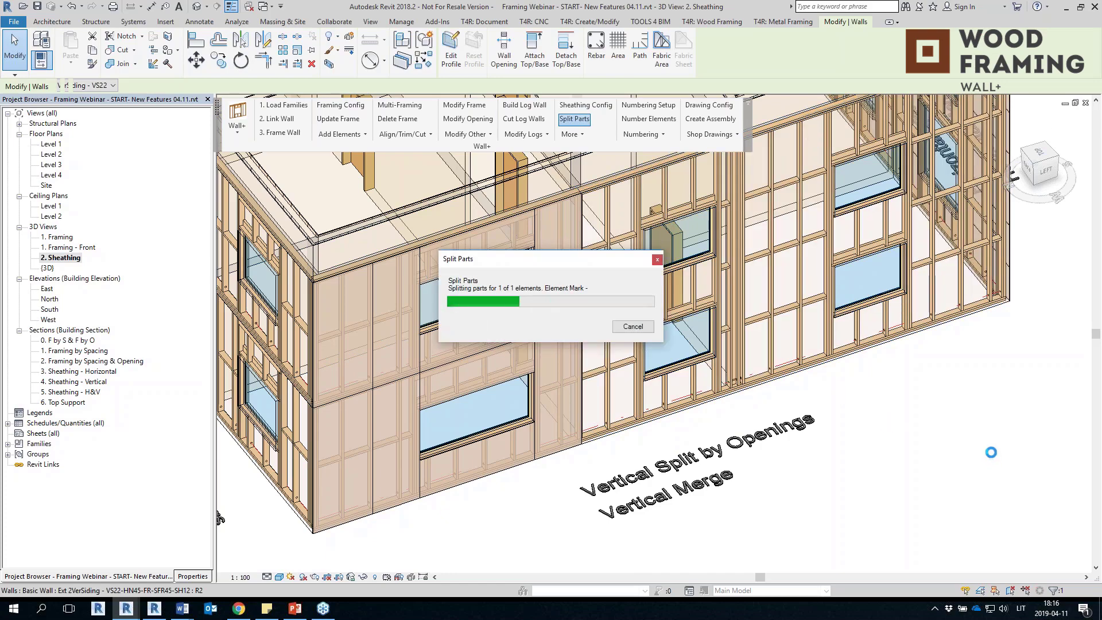
Step: Inspect the vertically split sheathing panels between, beside and below the windows, then clear the selection and view the whole wall
scroll(604, 333, up, 3)
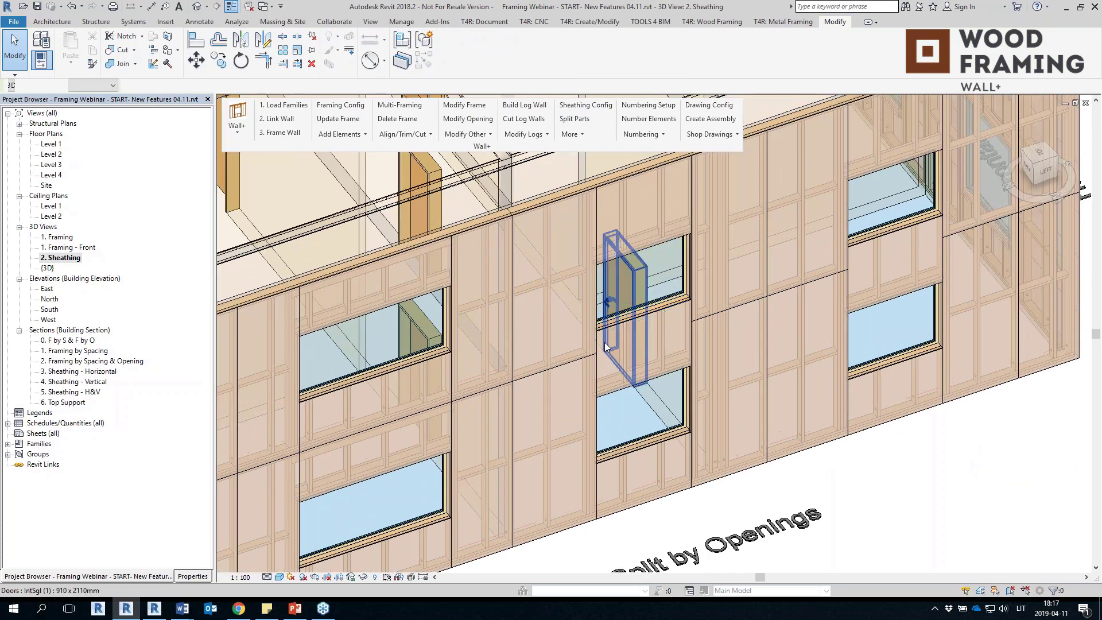
click(615, 343)
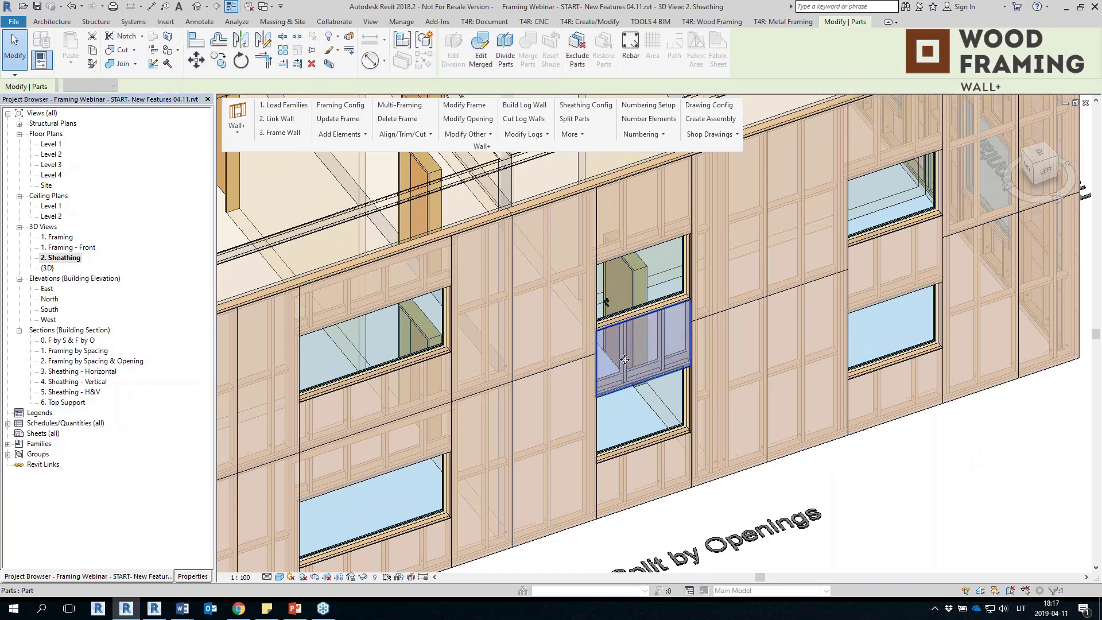
click(578, 364)
scroll(580, 361, down, 2)
click(691, 333)
middle_drag(794, 301, 622, 356)
click(654, 342)
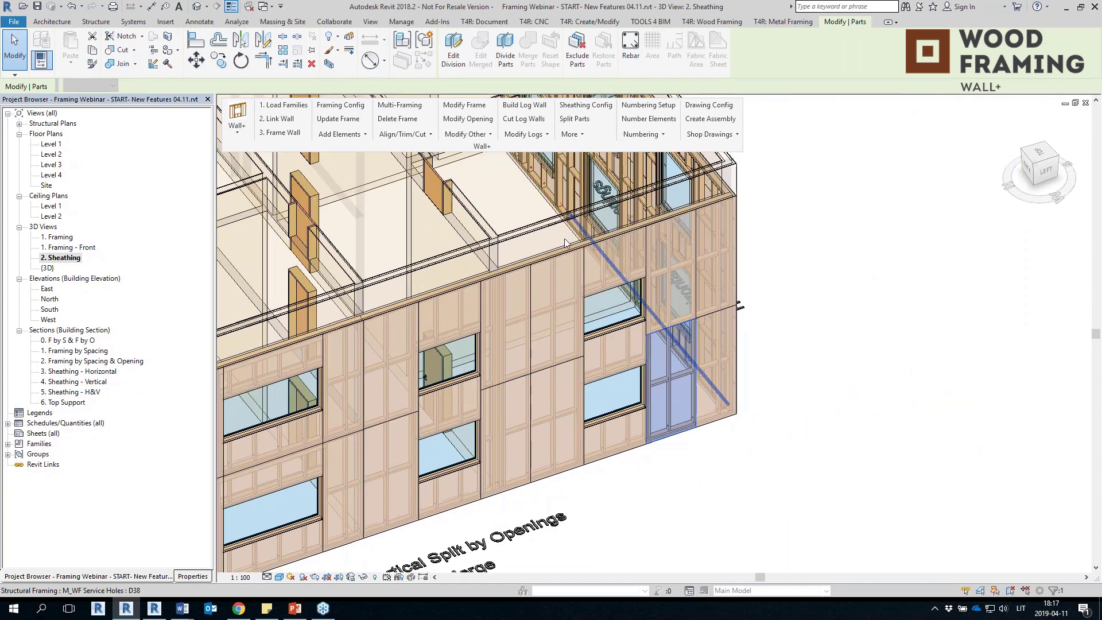
click(536, 271)
scroll(536, 271, down, 3)
click(666, 471)
shift+middle_drag(666, 471, 79, 352)
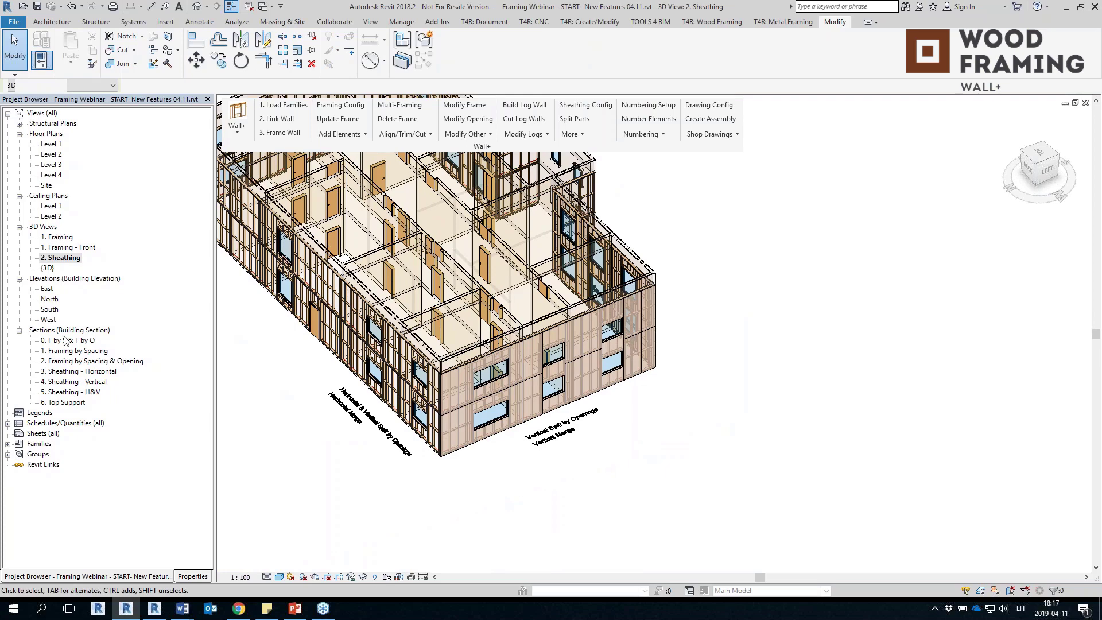
Step: Open the 4. Sheathing - Vertical section and examine the vertical sheathing joints and the panels above and between the windows
double_click(70, 381)
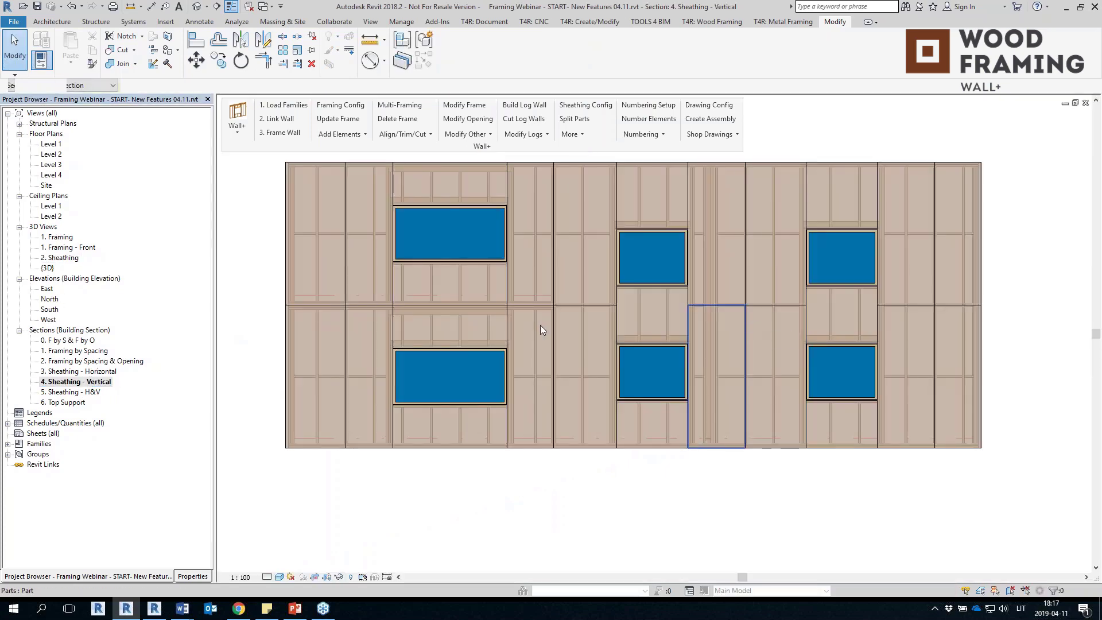
click(470, 329)
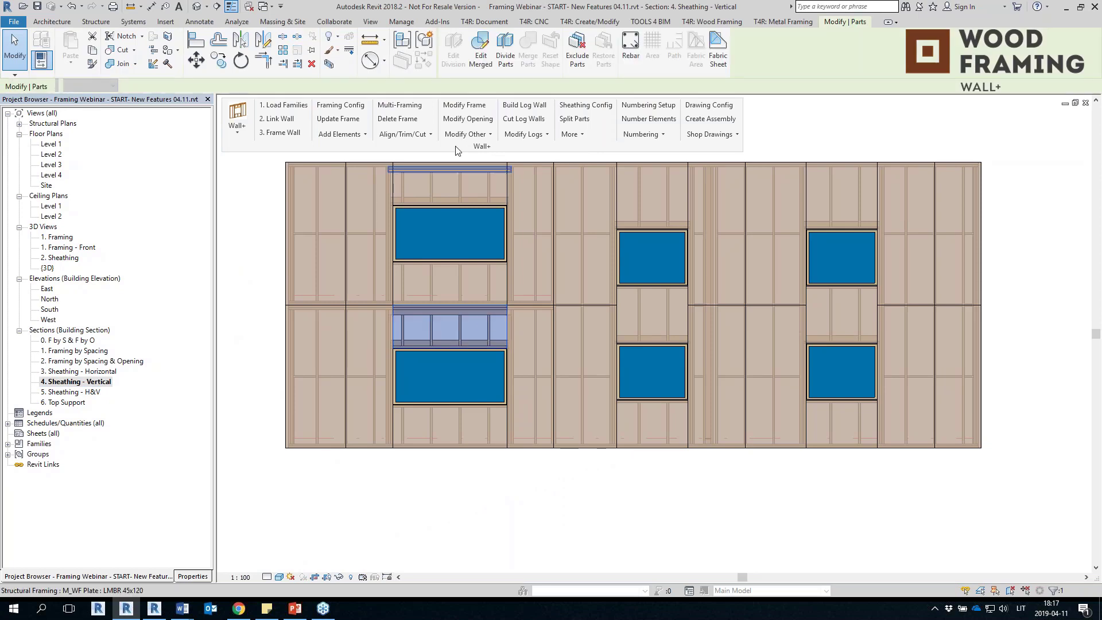
click(321, 156)
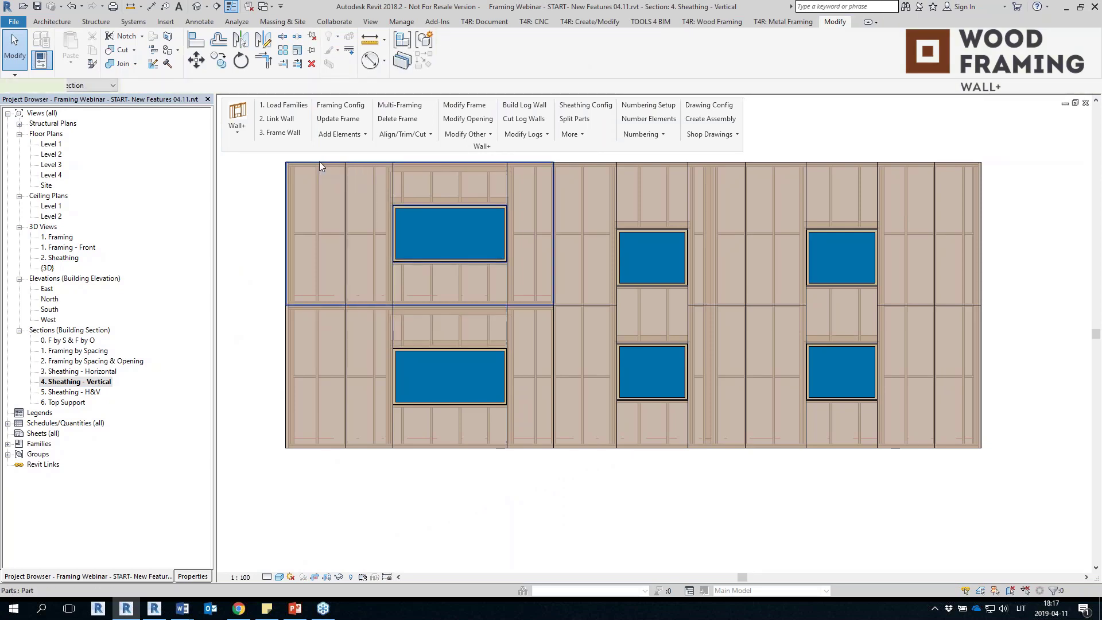
click(320, 166)
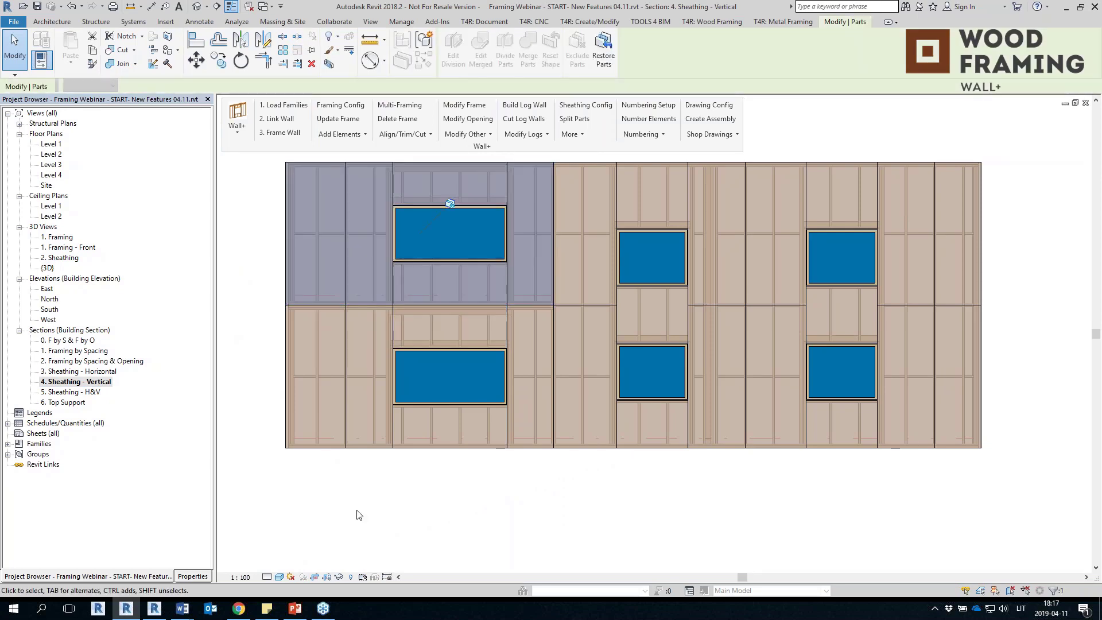
click(359, 456)
click(398, 509)
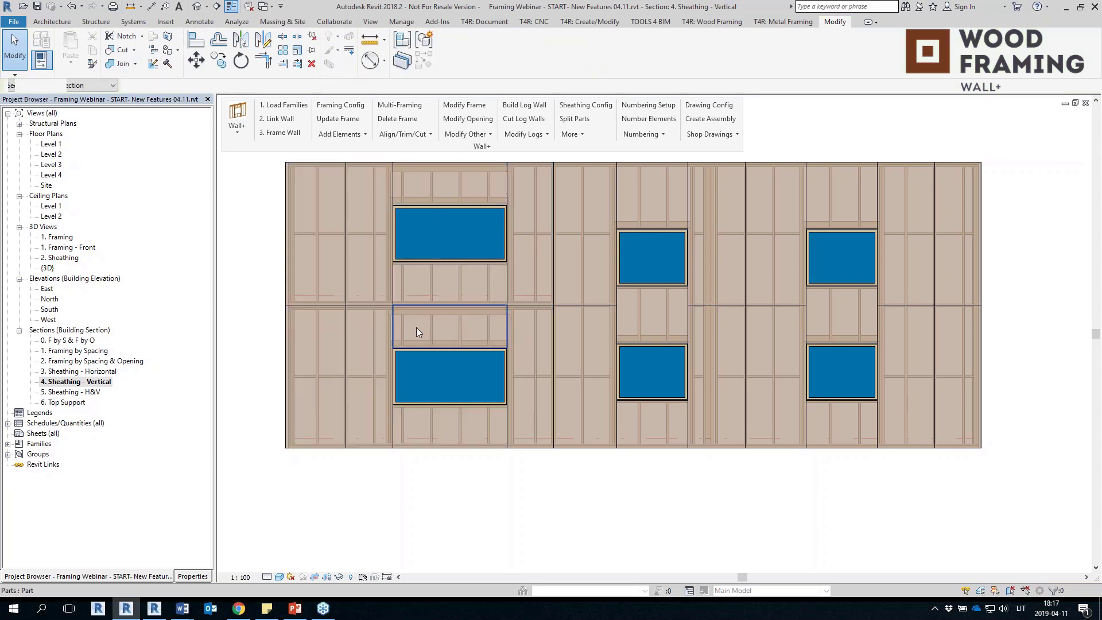
click(418, 332)
key(Escape)
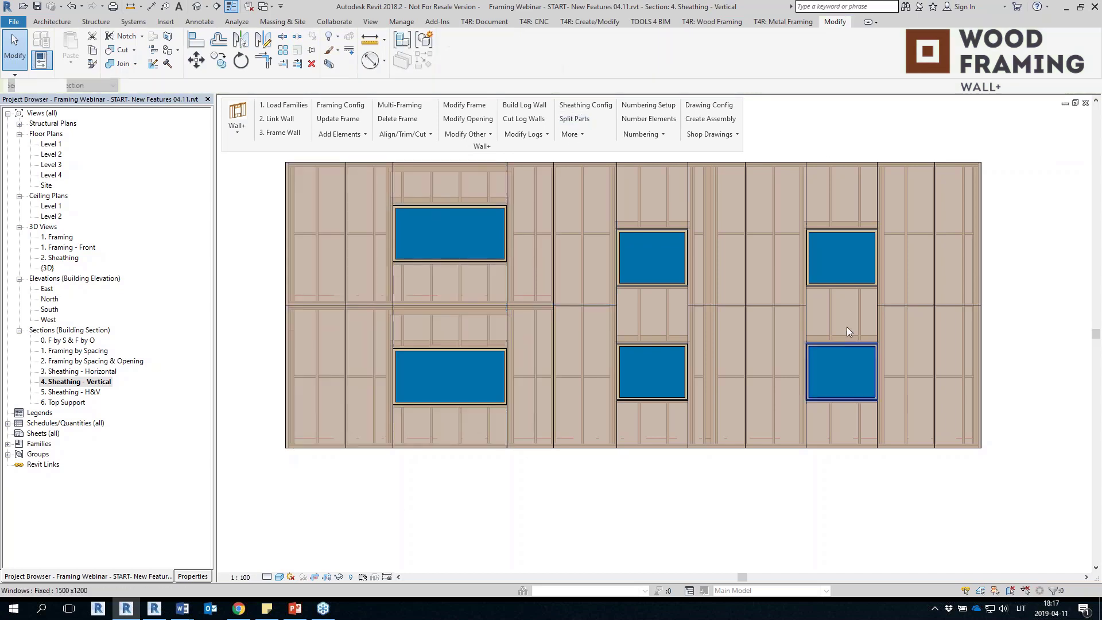
click(843, 324)
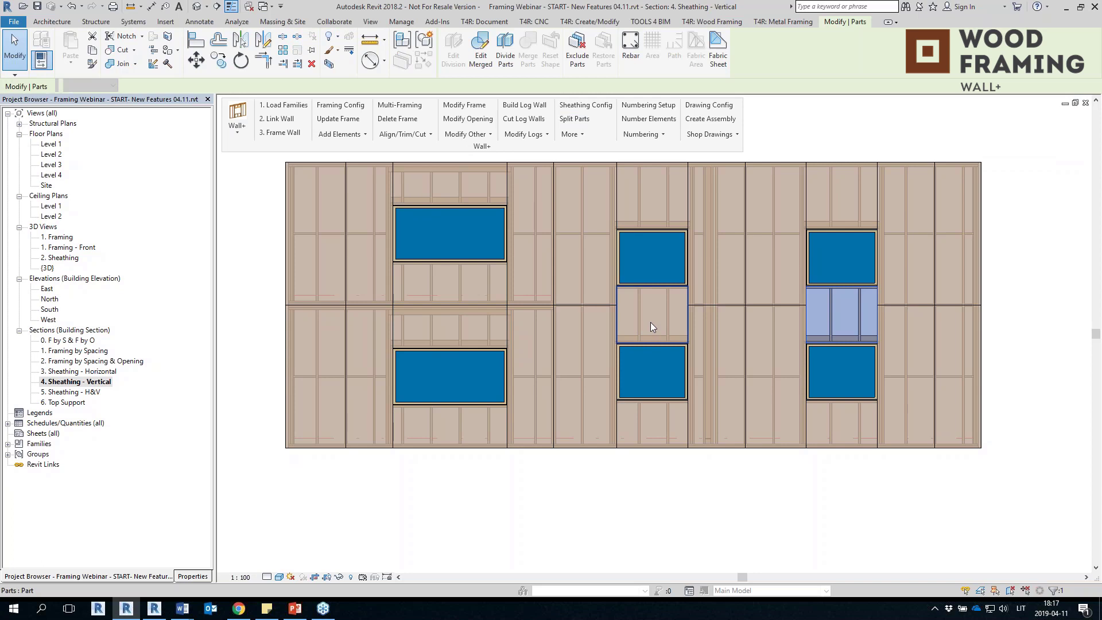
click(651, 326)
scroll(921, 247, up, 2)
scroll(505, 360, down, 2)
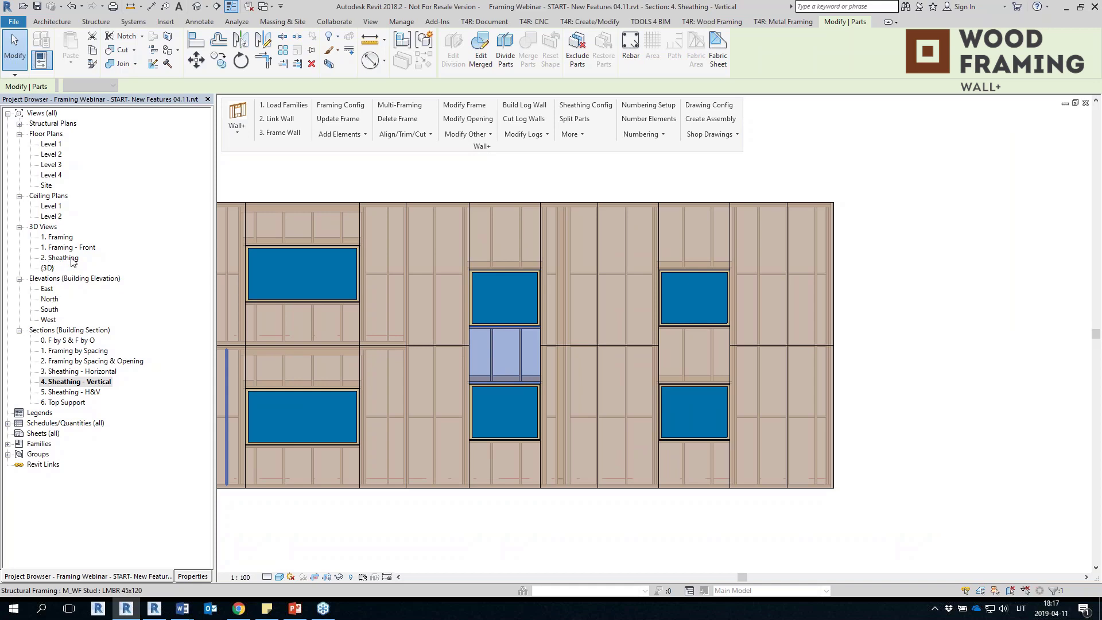
Step: Return to the 2. Sheathing 3D view and show the long framed wall beside the Horizontal & Vertical Split by Openings note
click(48, 268)
key(ctrl+Tab)
scroll(708, 464, down, 3)
click(683, 466)
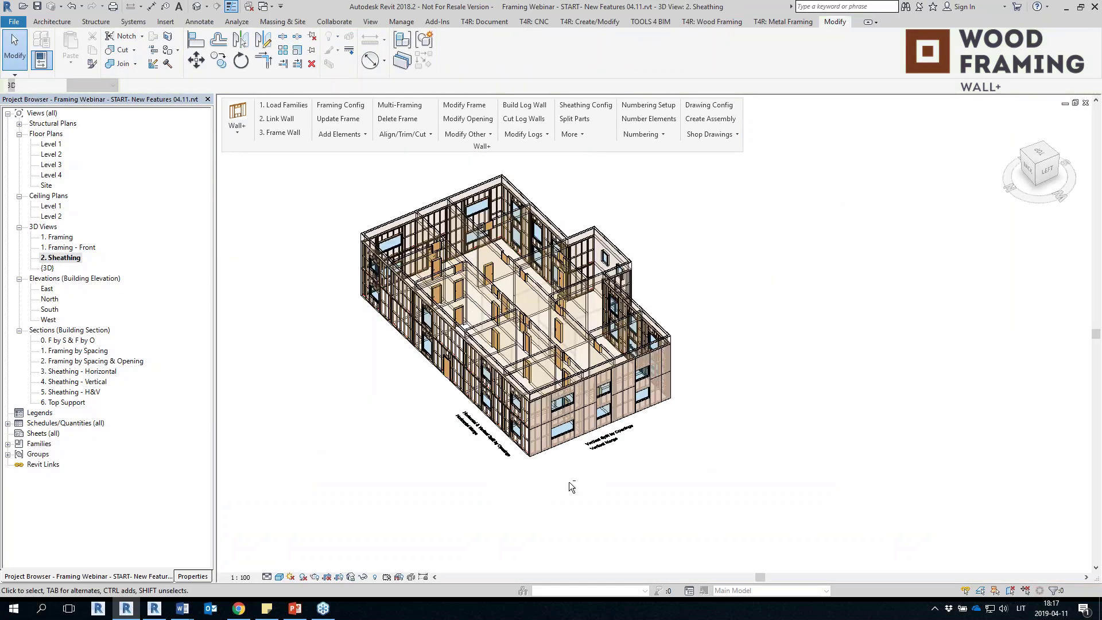
shift+middle_drag(571, 485, 628, 448)
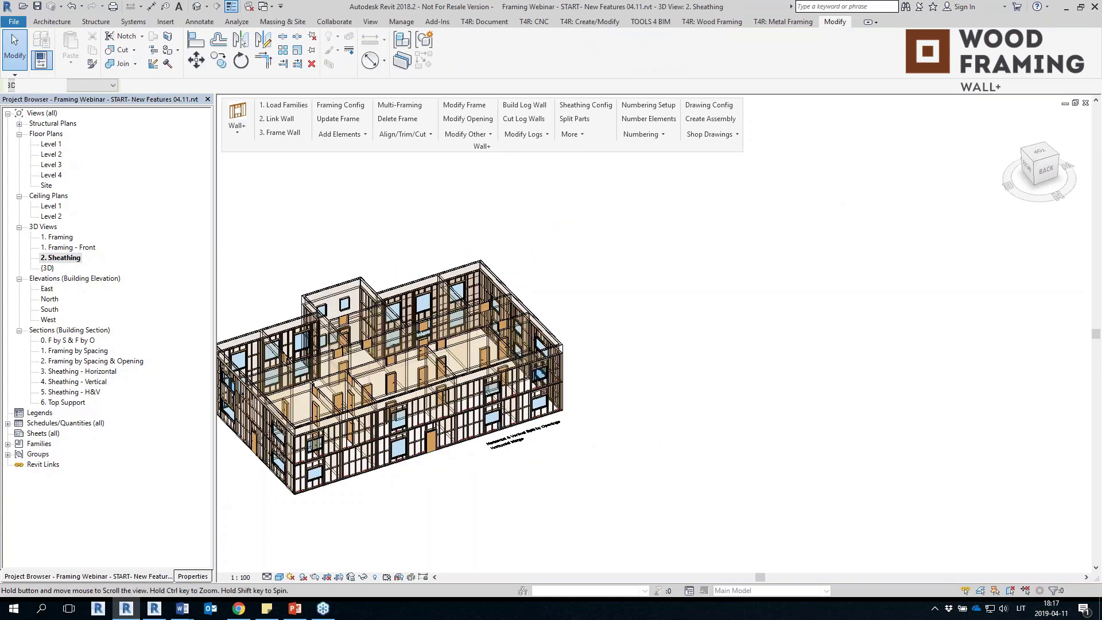
scroll(470, 475, up, 5)
middle_drag(465, 479, 581, 460)
scroll(610, 404, up, 2)
Step: Split the sheathing parts of the three lower-storey walls along the side with the Horizontal & Vertical Split by Openings note
click(688, 344)
middle_drag(710, 352, 646, 376)
scroll(645, 376, down, 2)
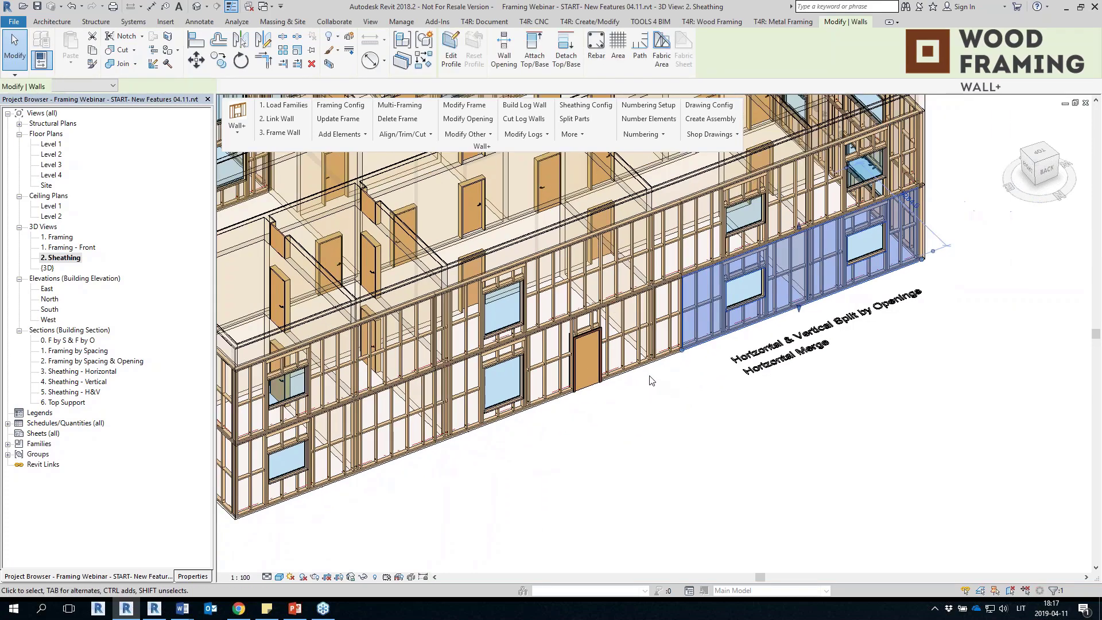
ctrl+click(646, 376)
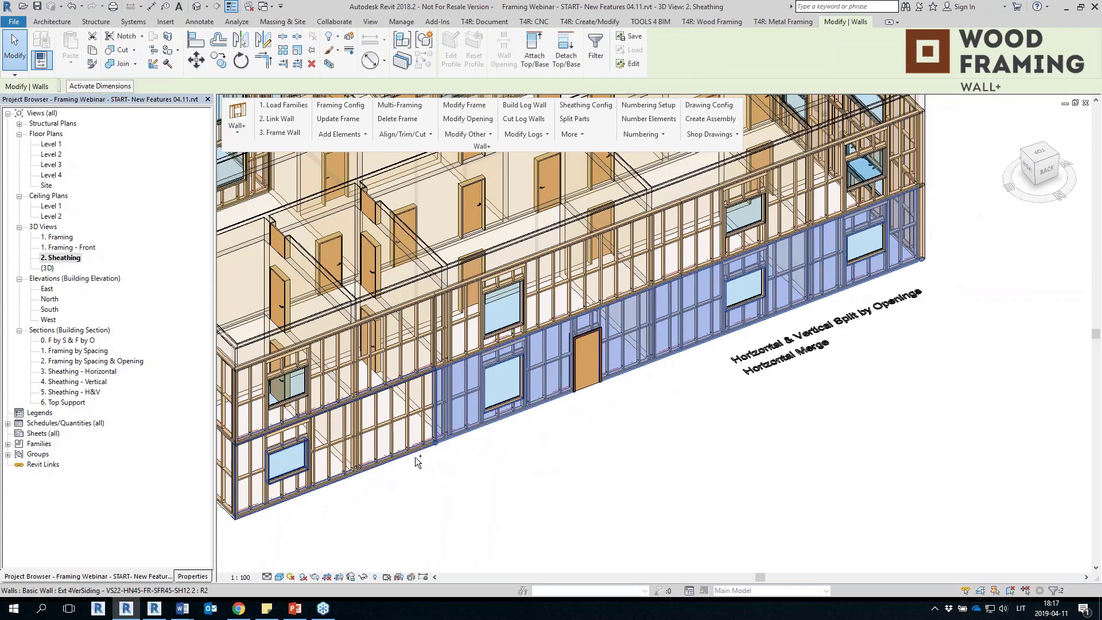
ctrl+click(344, 448)
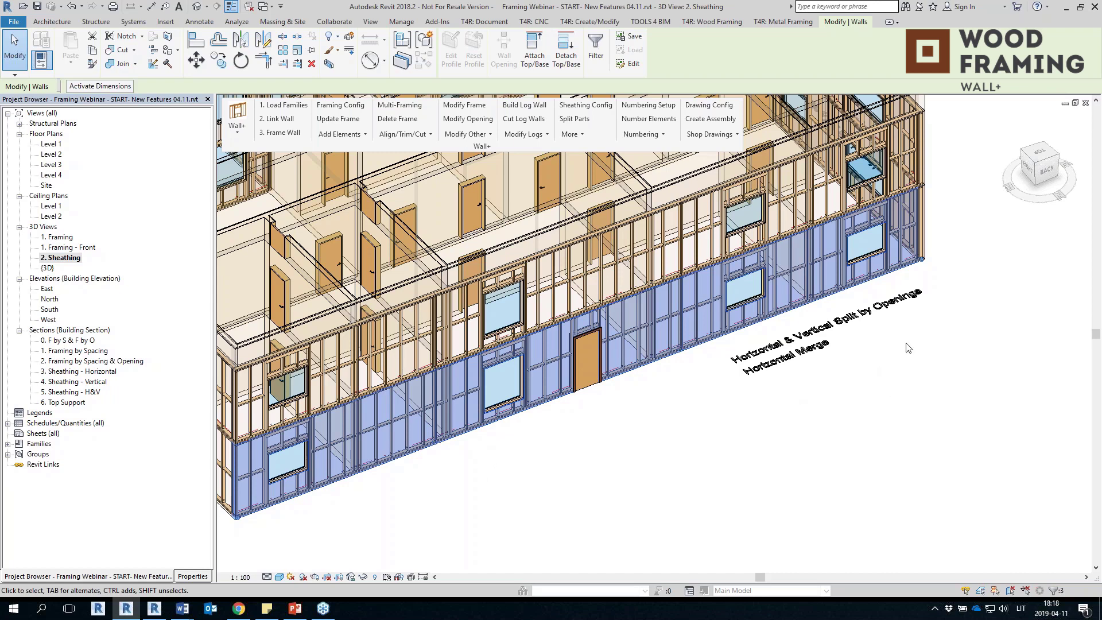
click(585, 105)
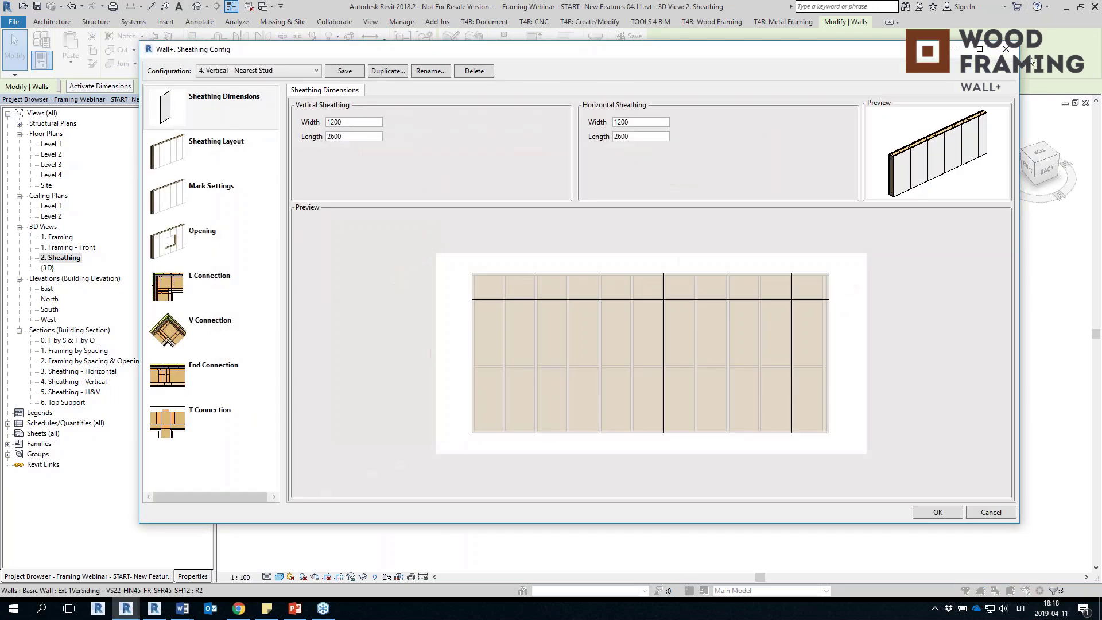
click(1005, 49)
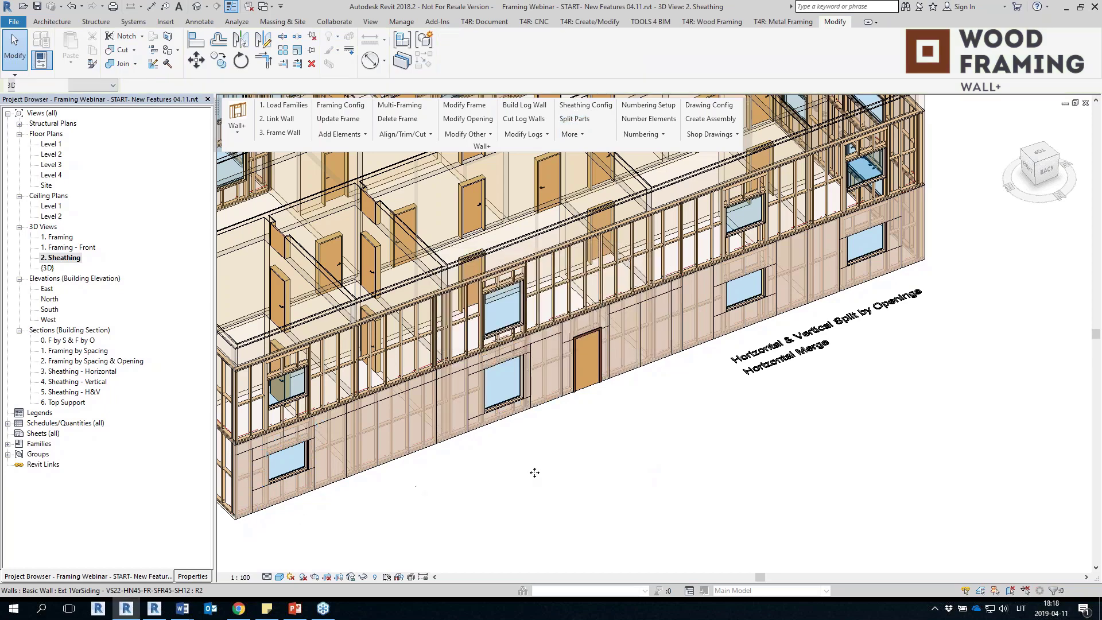
Step: Inspect the full-height sheathing panels between the lower-storey windows and door beside the Horizontal & Vertical Split by Openings note
shift+middle_drag(595, 442, 712, 375)
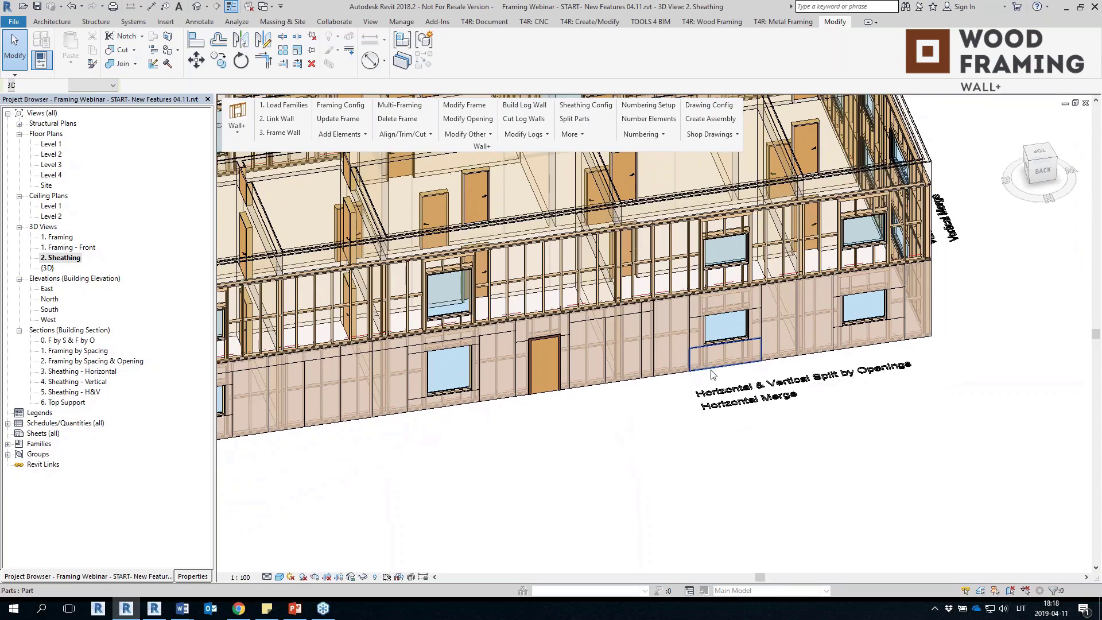
click(711, 374)
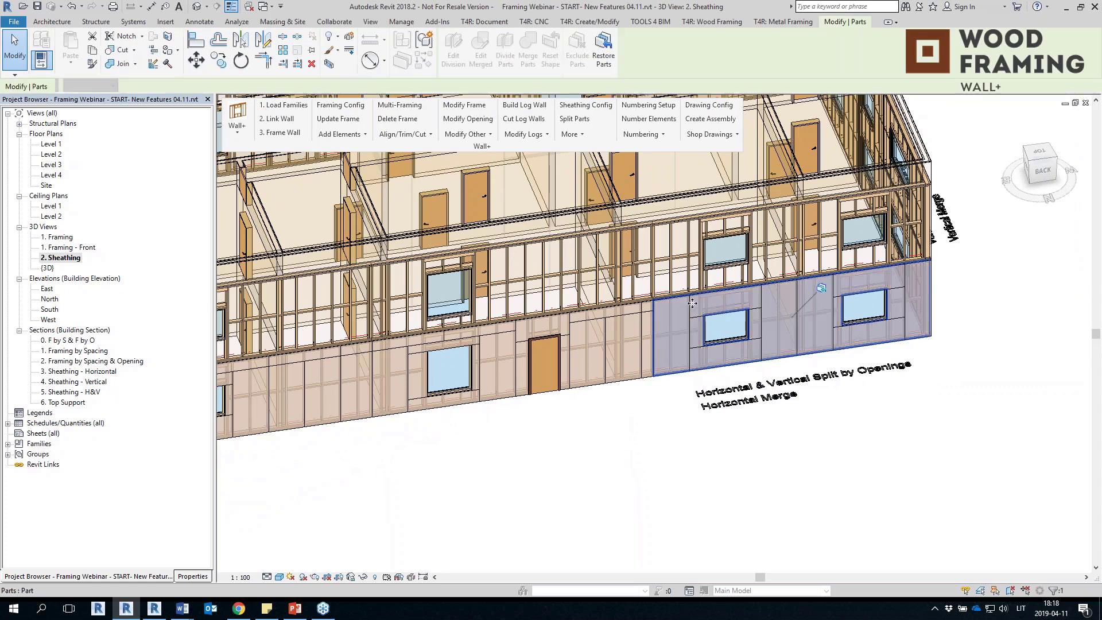
scroll(684, 288, up, 2)
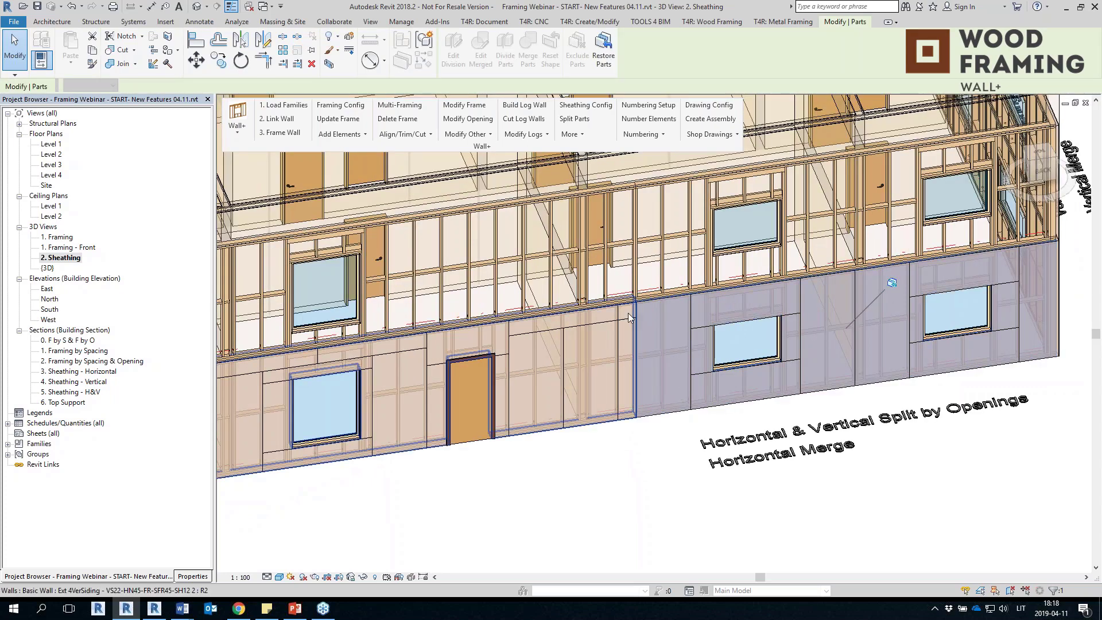
click(649, 467)
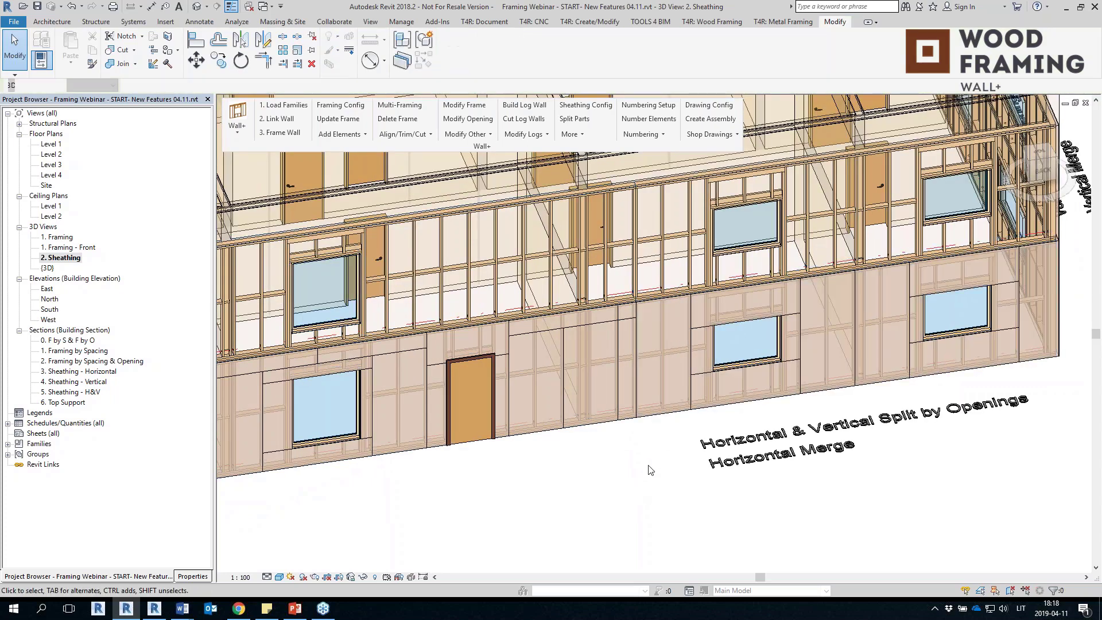
click(668, 419)
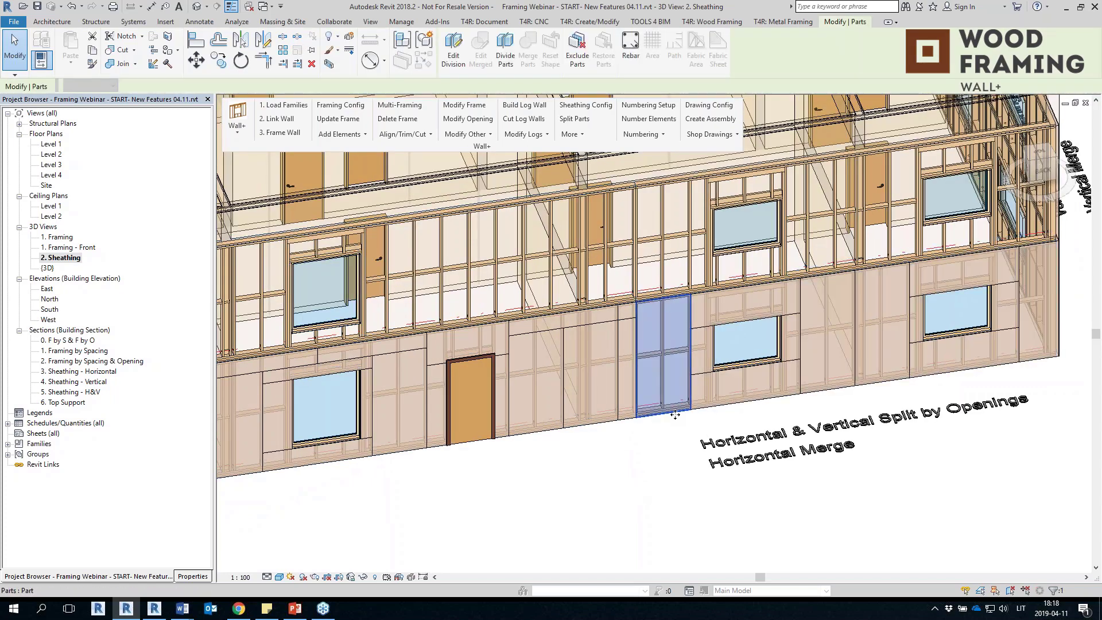
click(824, 395)
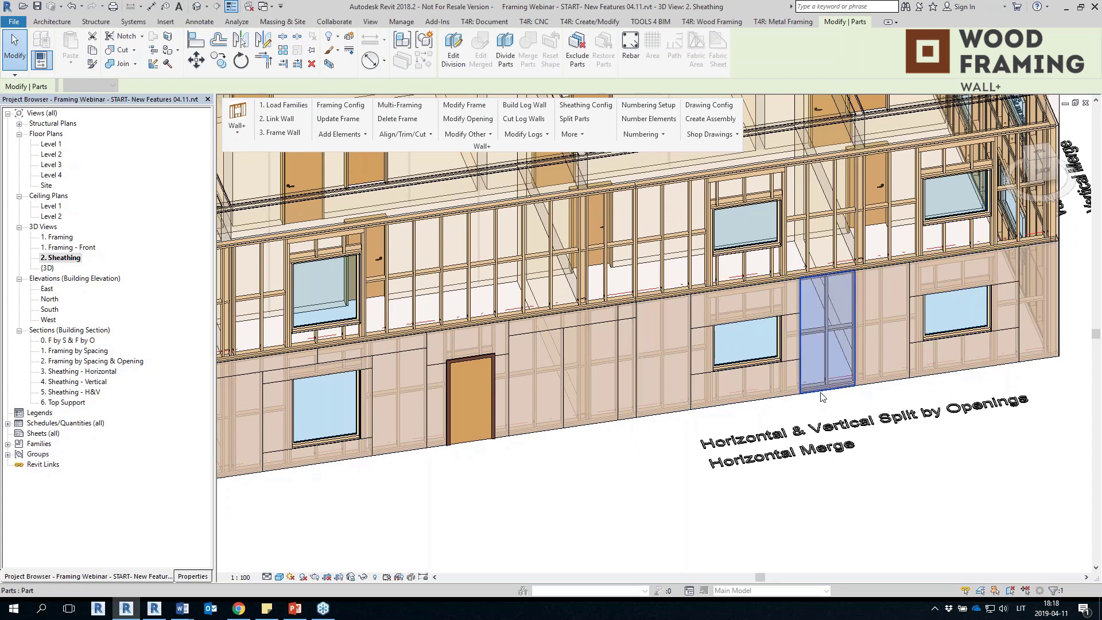
click(533, 519)
middle_drag(528, 507, 594, 483)
click(464, 441)
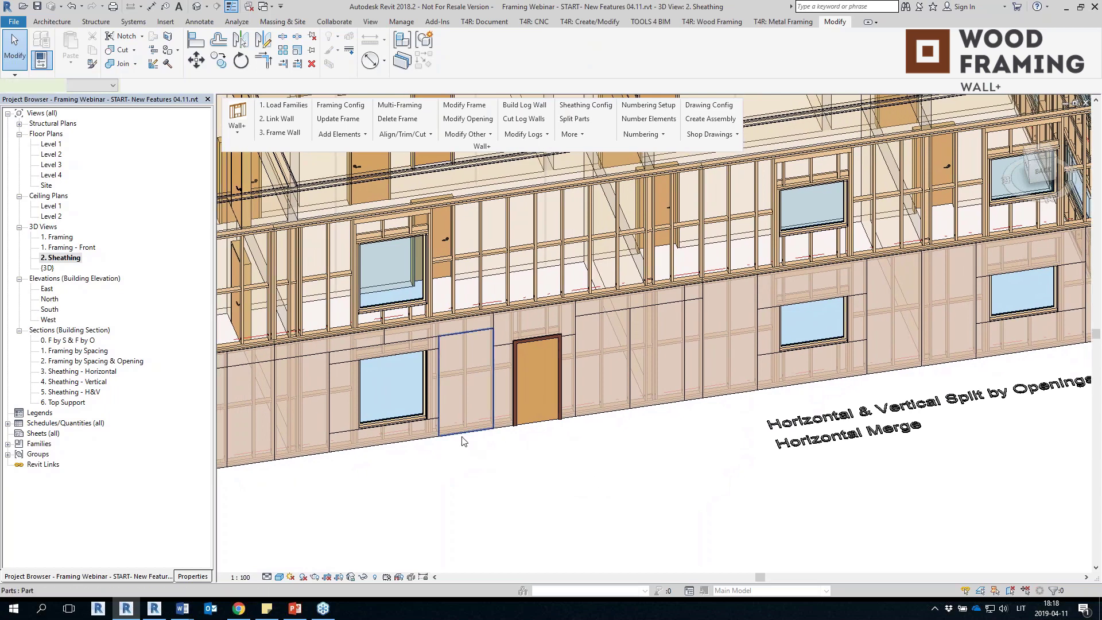
click(466, 466)
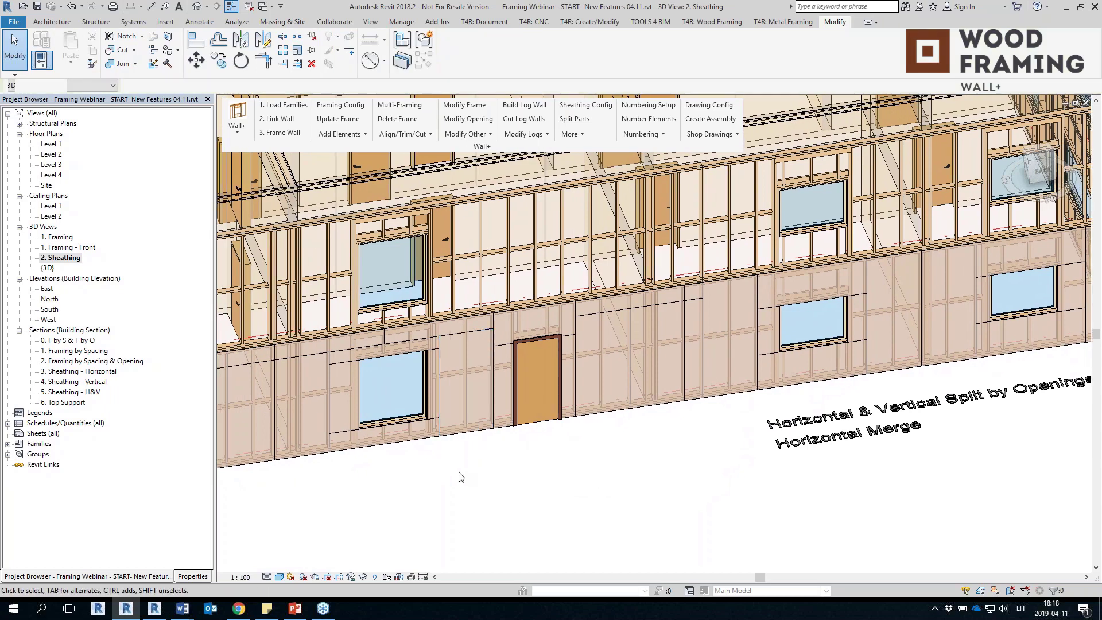
Step: Inspect the sheathing pieces above the window and beside the door, the joints at the wall's far end, and the whole building
click(341, 357)
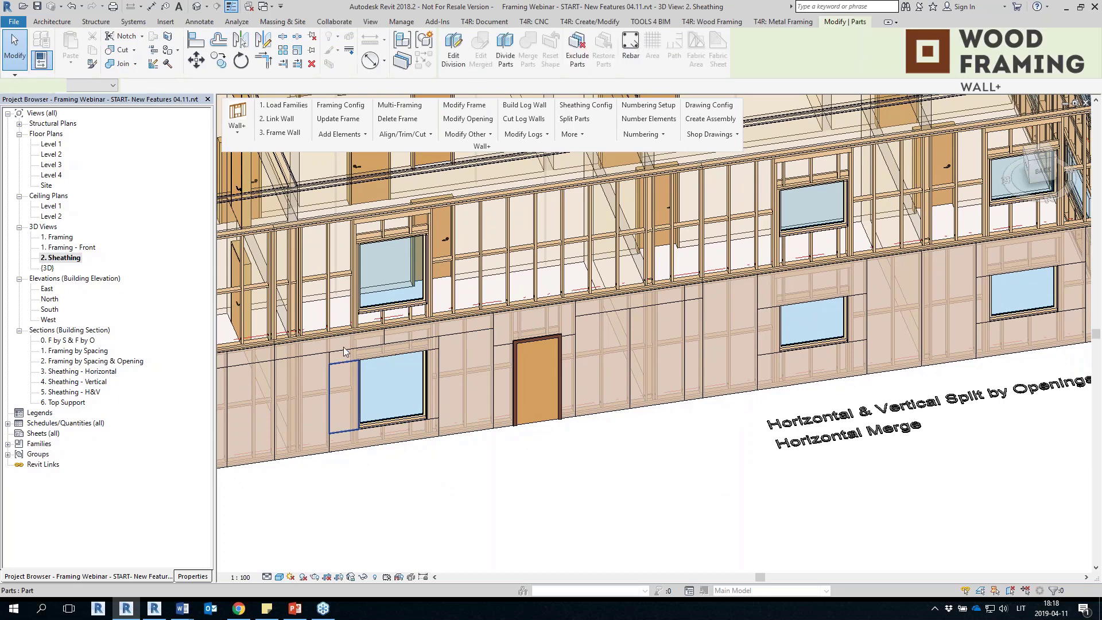
scroll(341, 357, up, 3)
click(340, 356)
scroll(425, 427, down, 3)
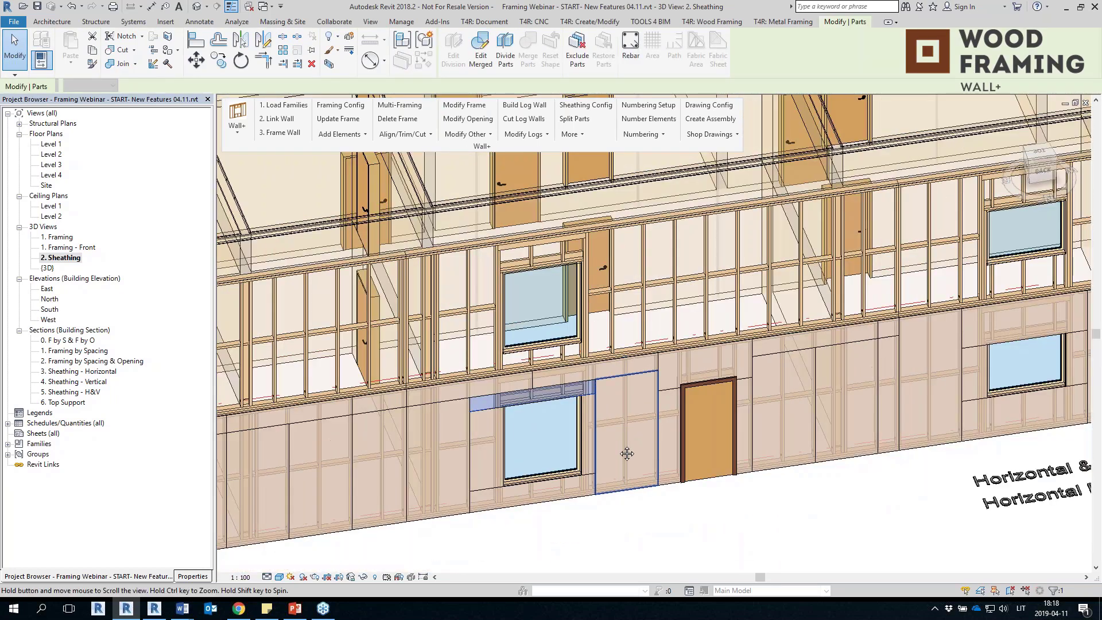
click(563, 445)
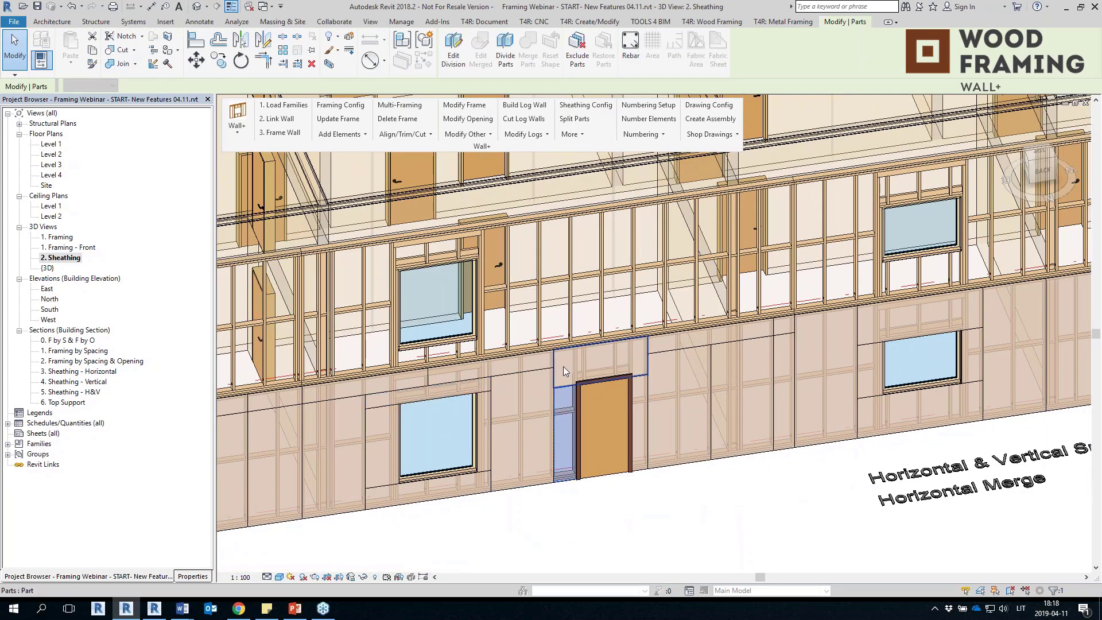
scroll(561, 365, down, 3)
click(573, 472)
shift+middle_drag(574, 472, 531, 321)
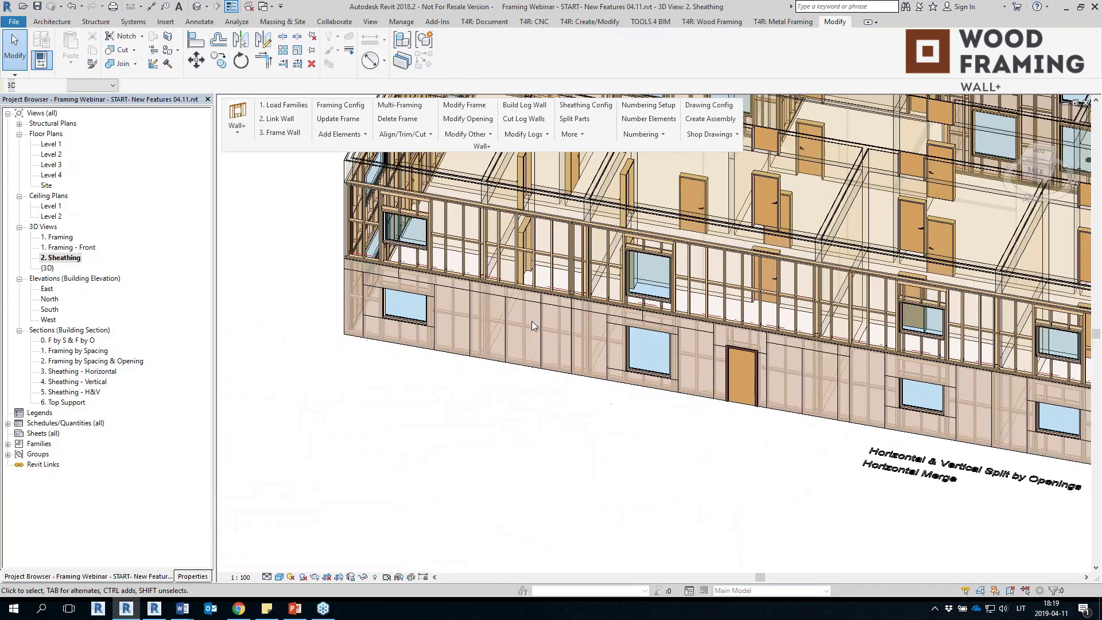
scroll(451, 359, up, 3)
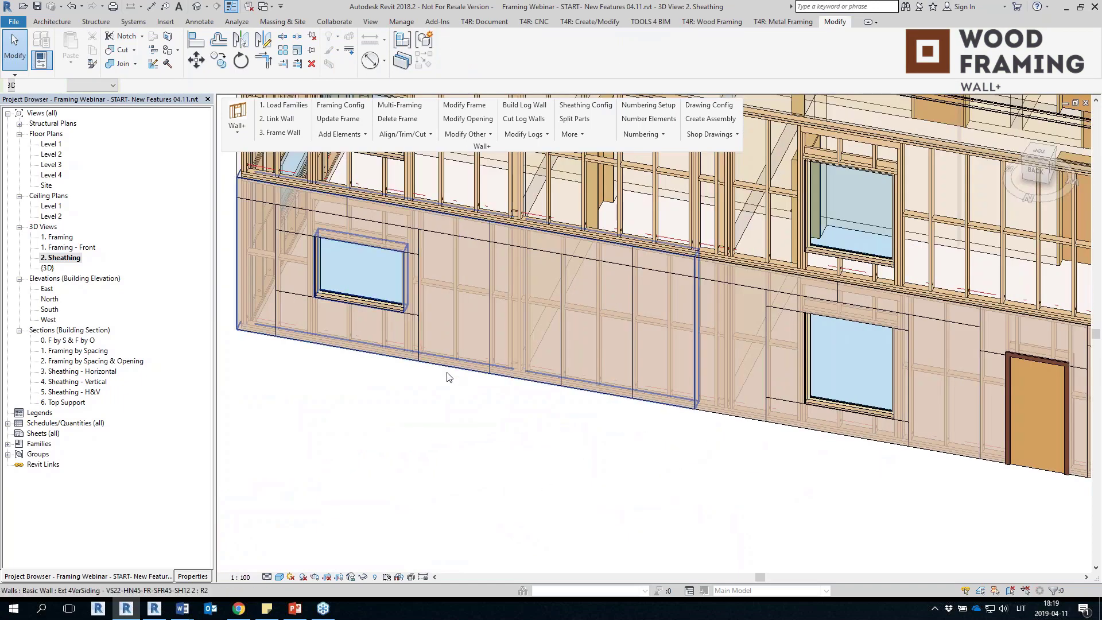
scroll(442, 398, down, 4)
shift+middle_drag(436, 433, 793, 446)
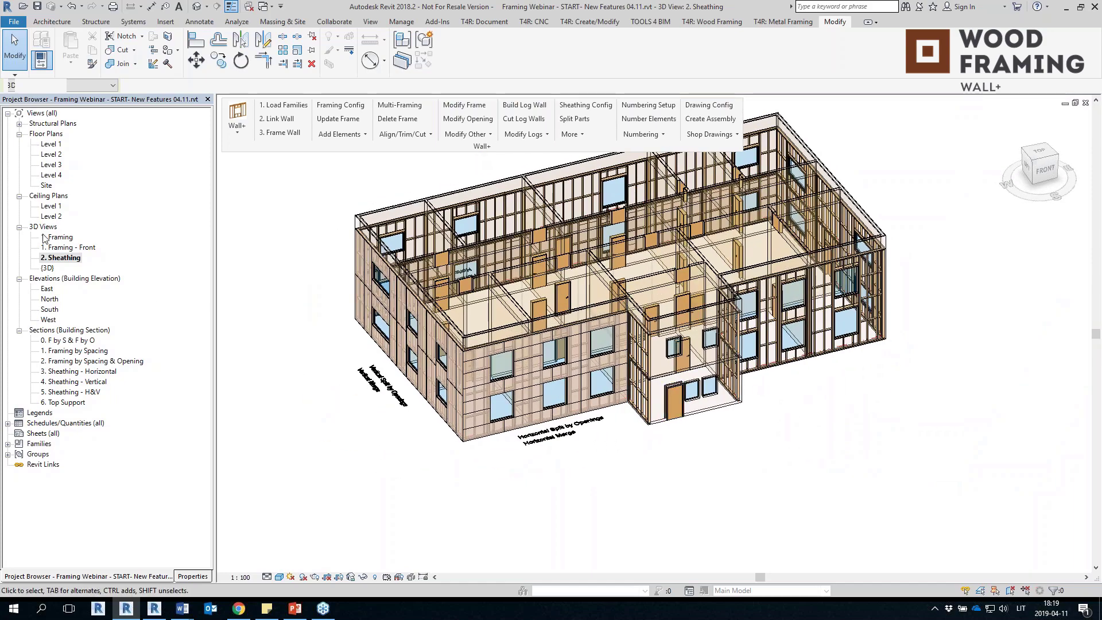
Step: Open the 1. Framing - Front 3D view and examine the unframed front wall with its two adjacent lower windows
double_click(69, 248)
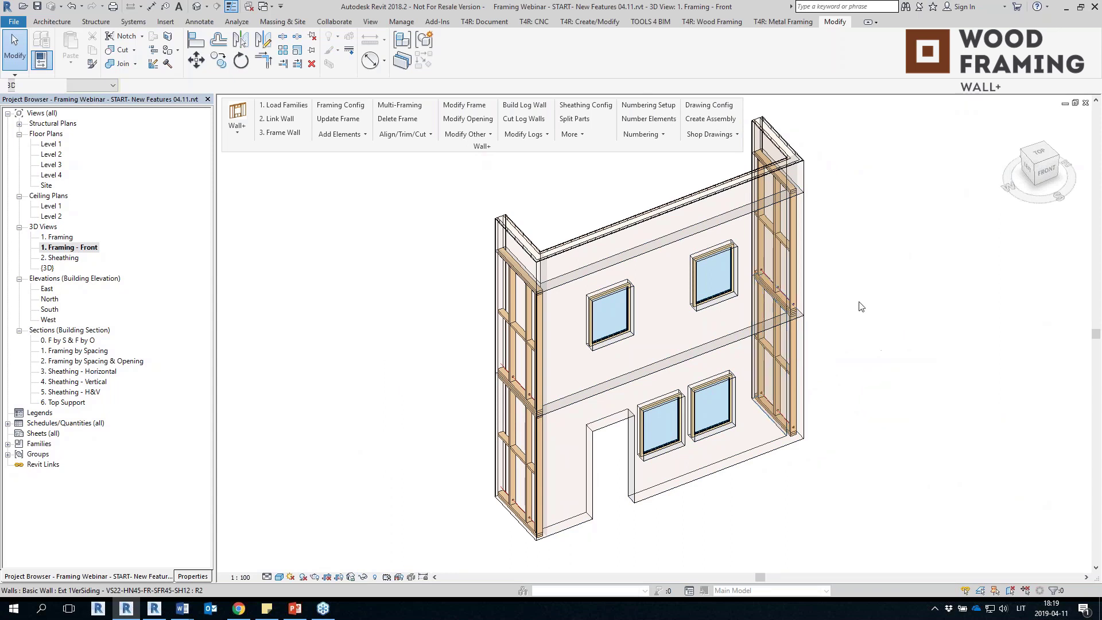
scroll(711, 410, up, 3)
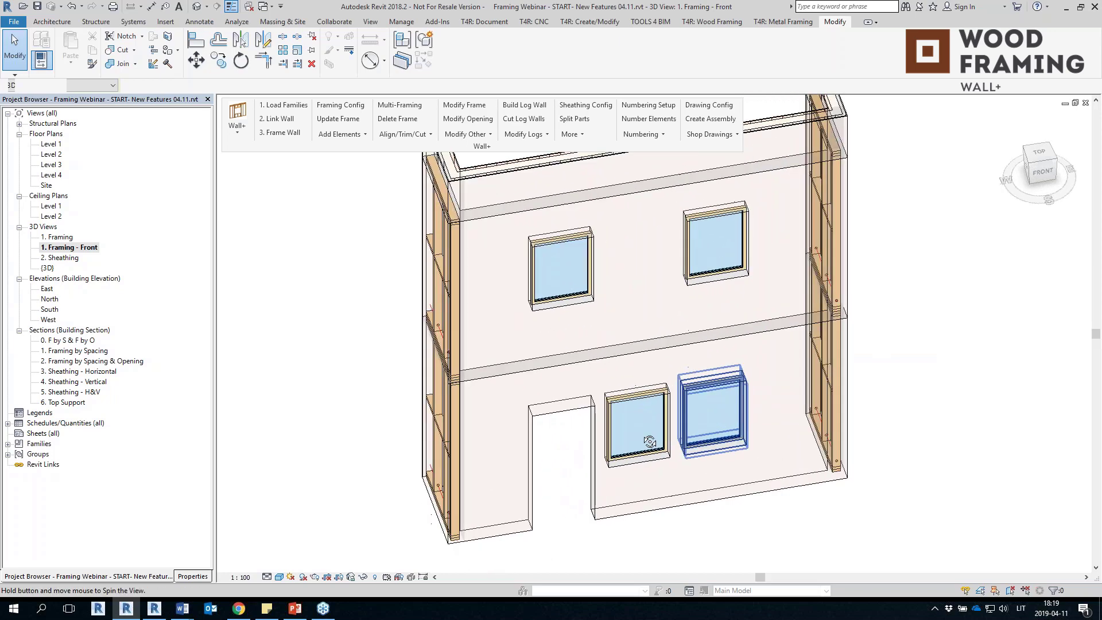
shift+middle_drag(650, 442, 626, 450)
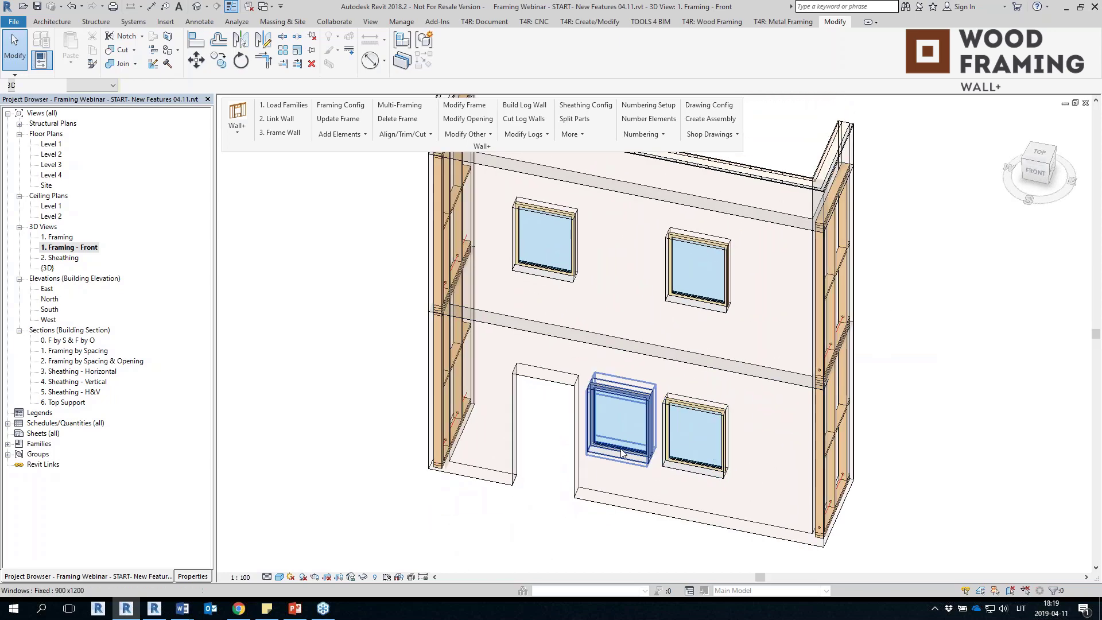
scroll(563, 436, down, 5)
shift+middle_drag(564, 436, 1067, 404)
Step: Open the Window - Window Join Framing settings in the opening framing section of the Frame configuration
click(340, 105)
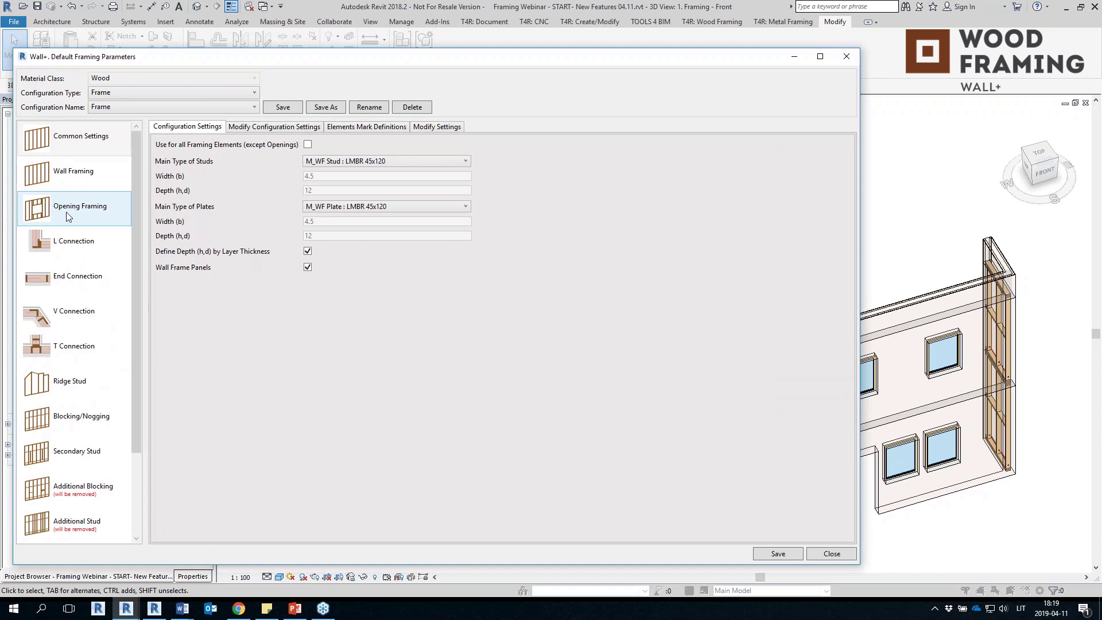
click(67, 215)
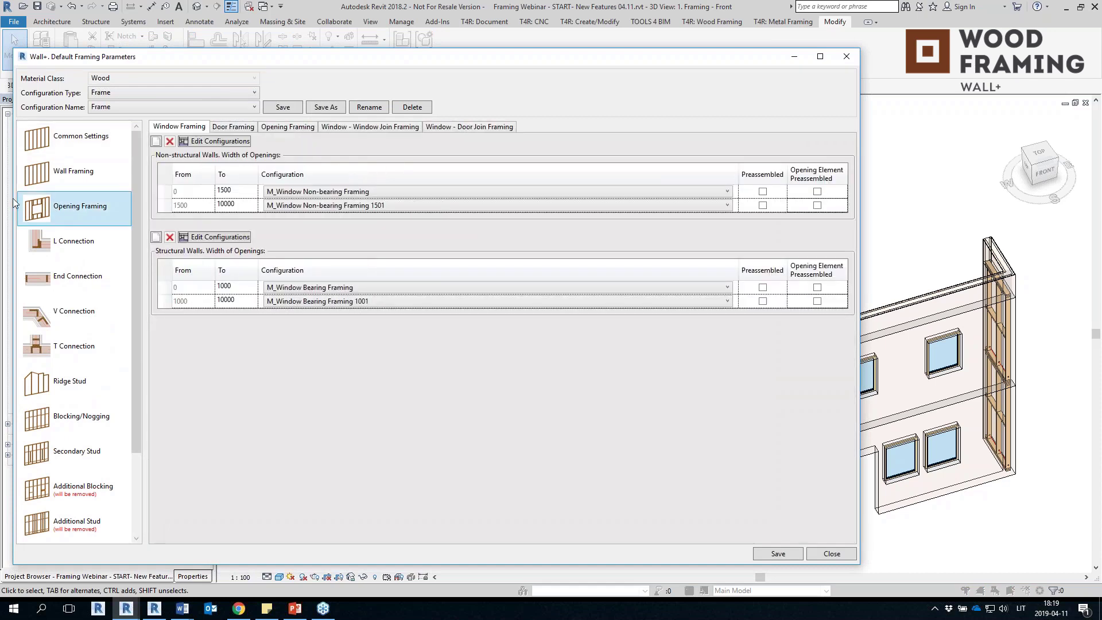
click(343, 128)
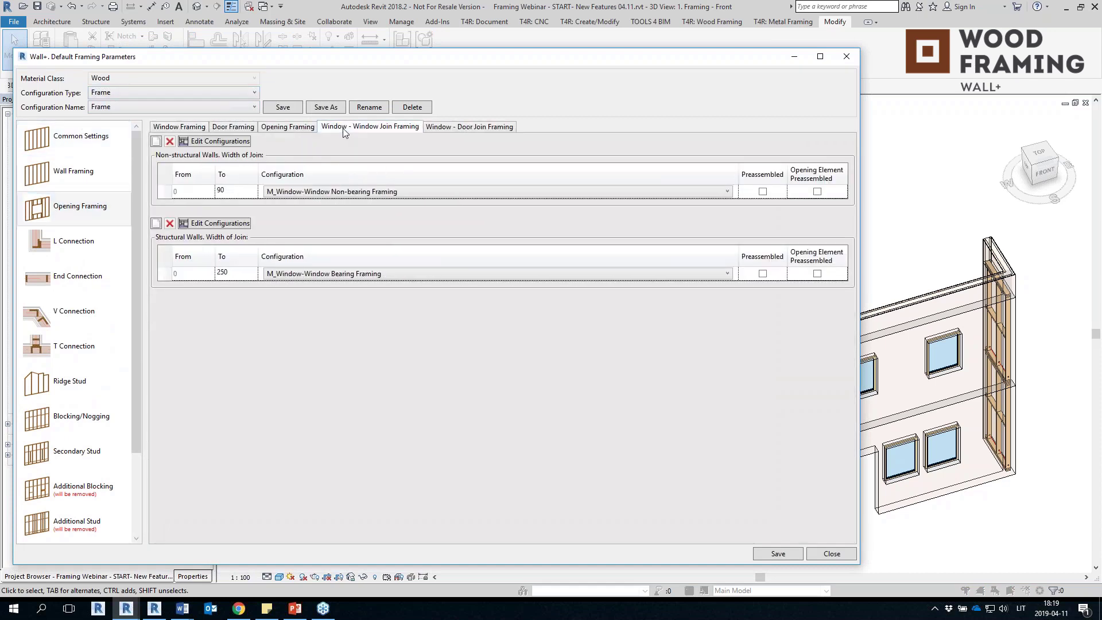
Step: Review the M_Window-Window Non-bearing Framing configuration for non-structural walls, from the common, left, middle, right and center trimmers to the bottom and top cripples
click(165, 274)
click(197, 141)
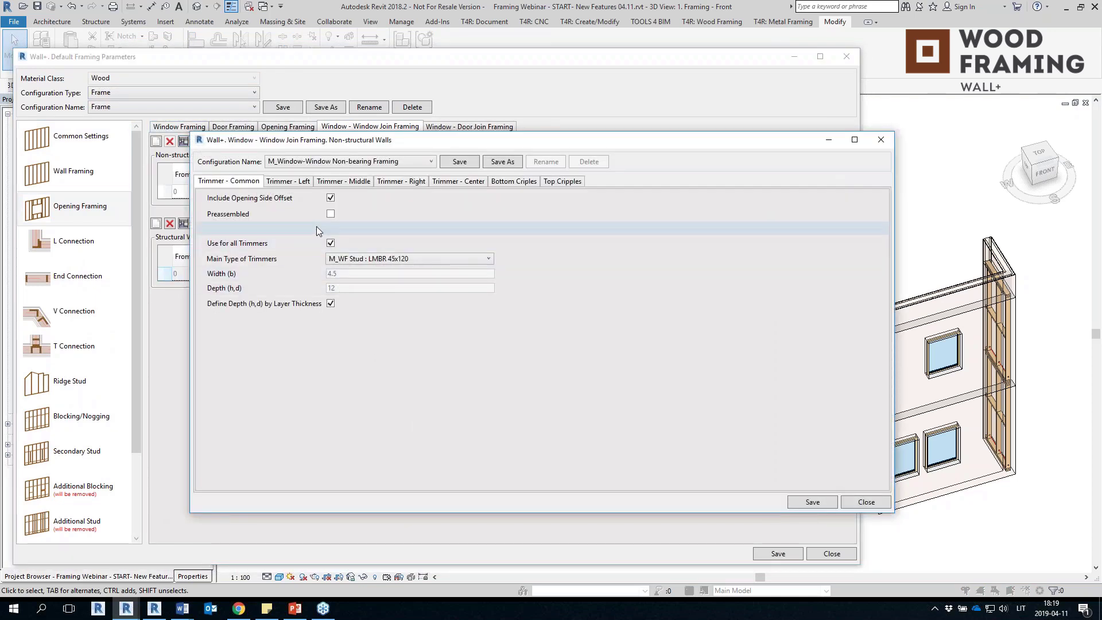
click(290, 184)
drag(574, 132, 571, 39)
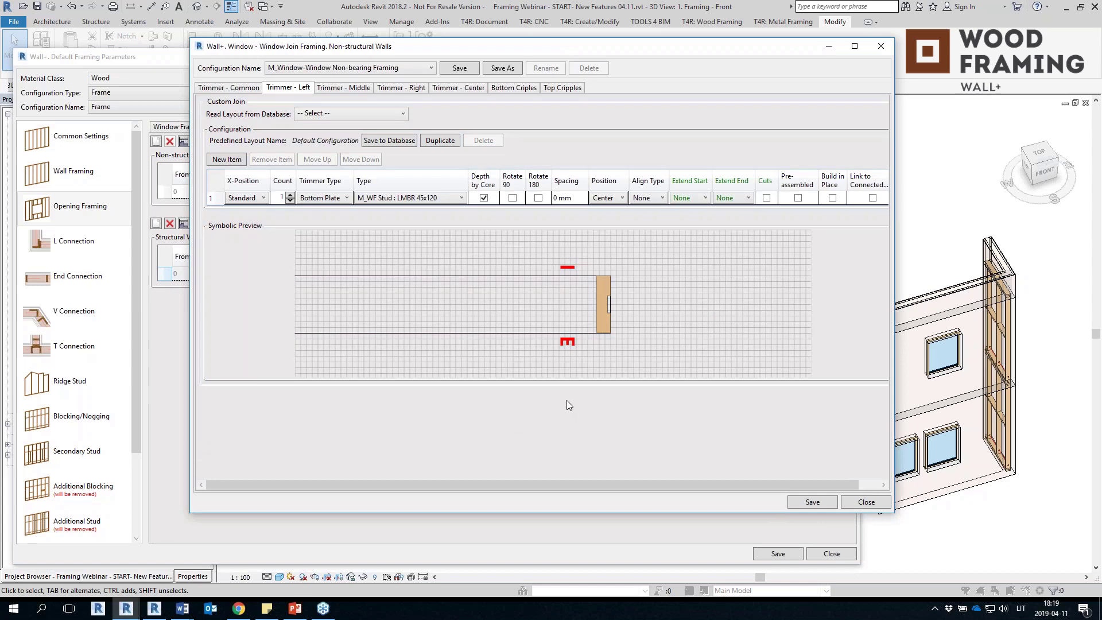
click(343, 87)
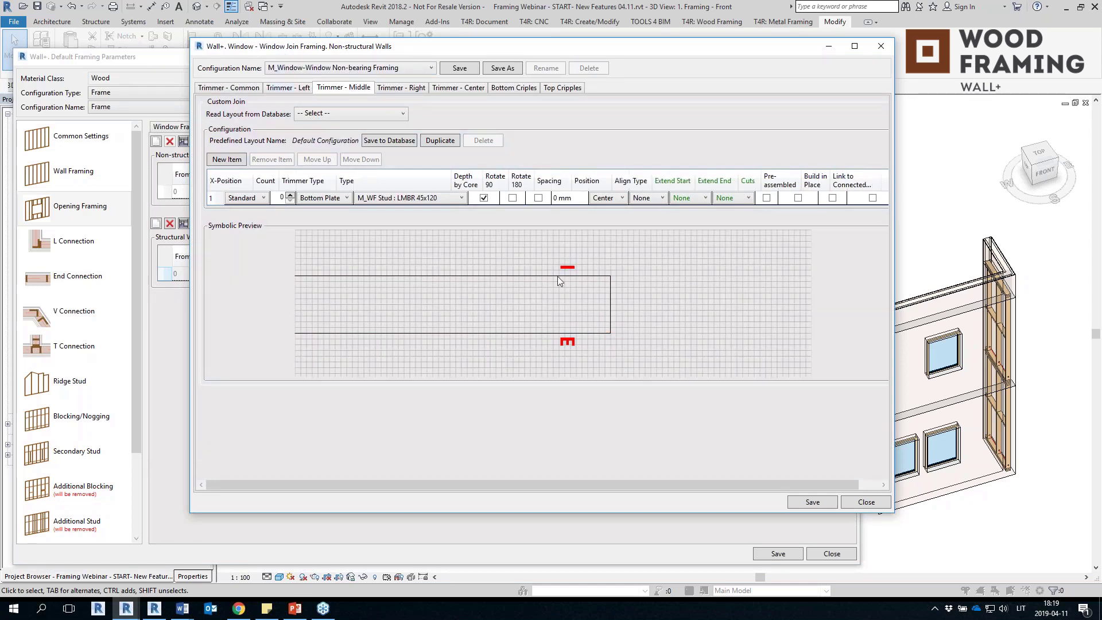
click(402, 87)
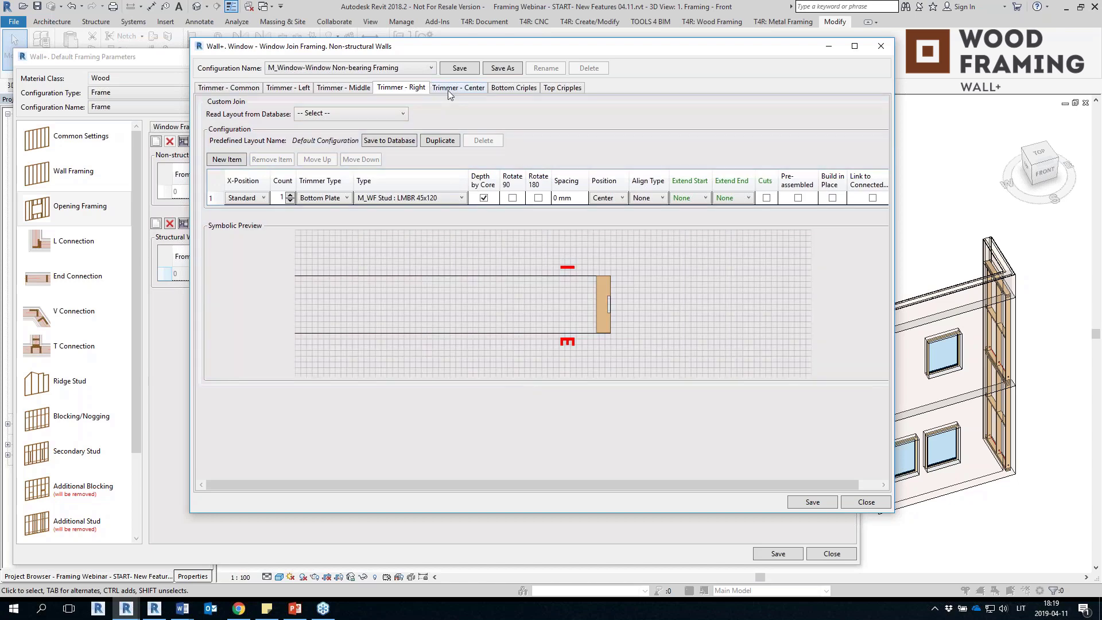
click(458, 89)
click(527, 90)
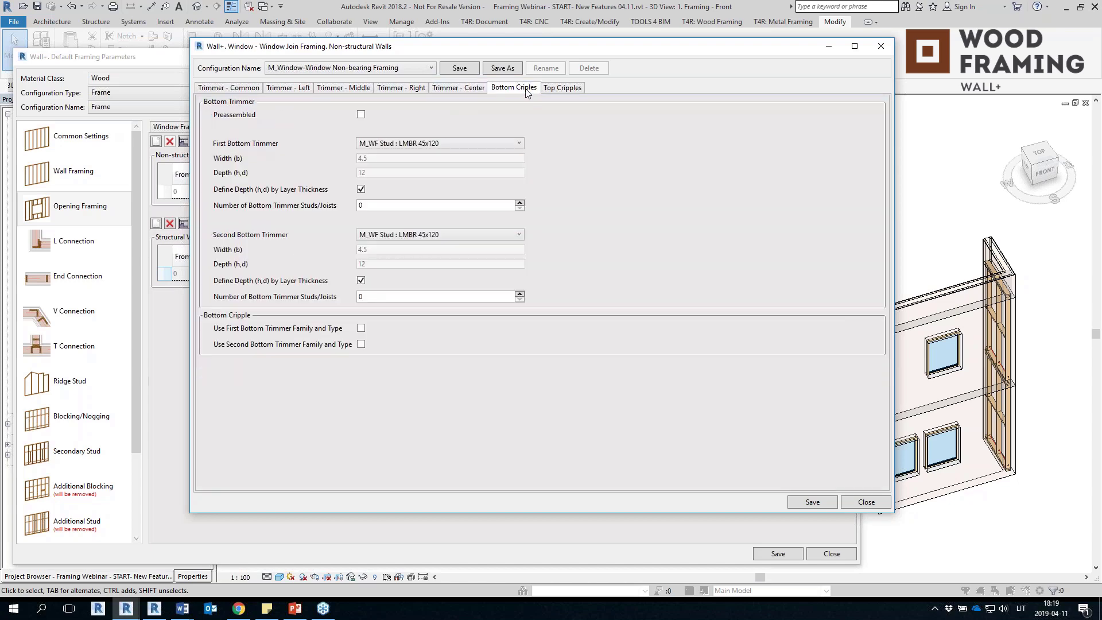
click(564, 90)
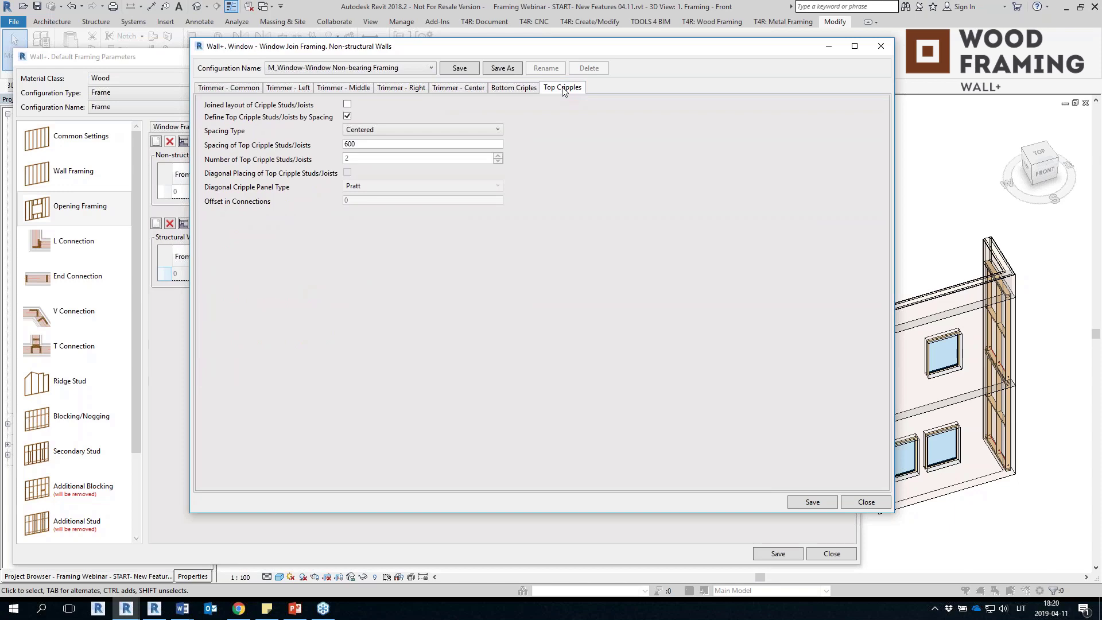
click(881, 46)
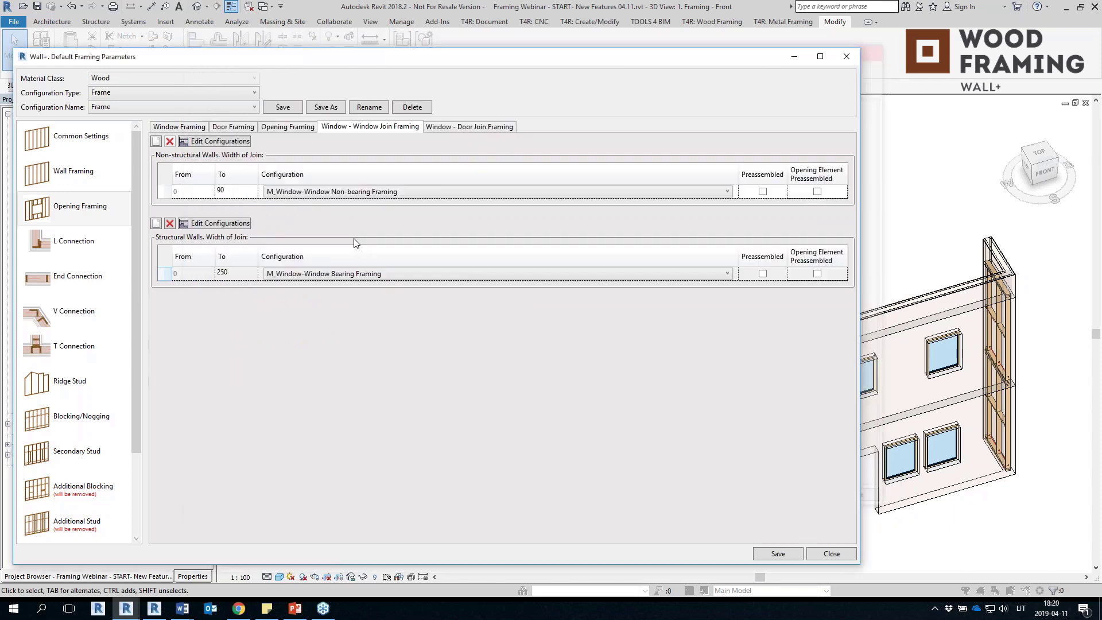
Step: Review the M_Window-Window Bearing Framing configuration for structural walls, comparing the left and middle trimmer layouts in their symbolic previews
click(160, 272)
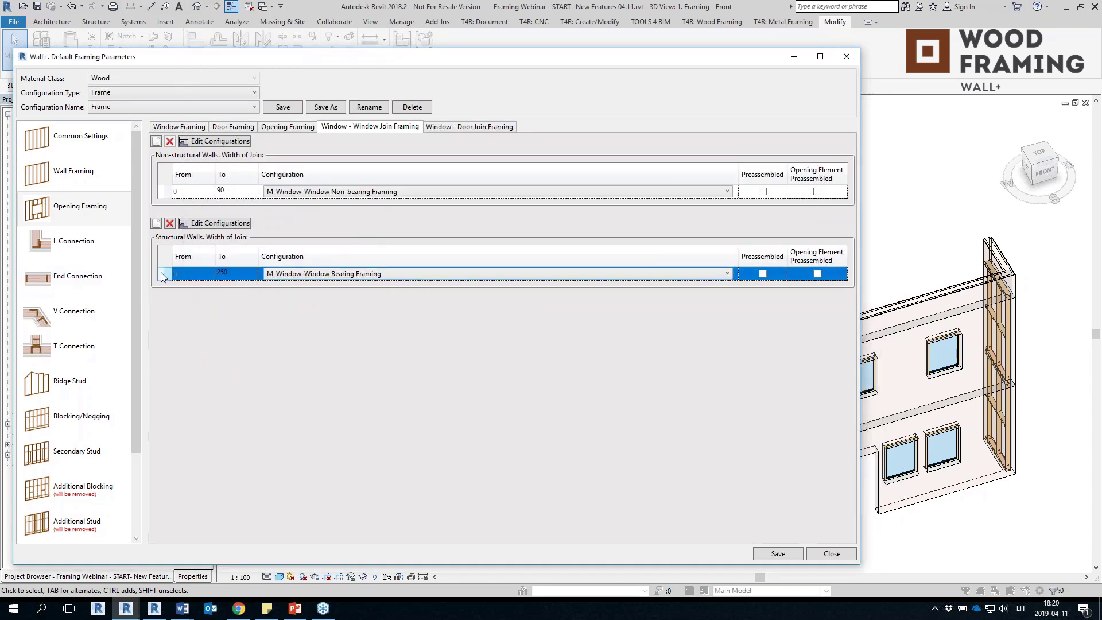
click(210, 225)
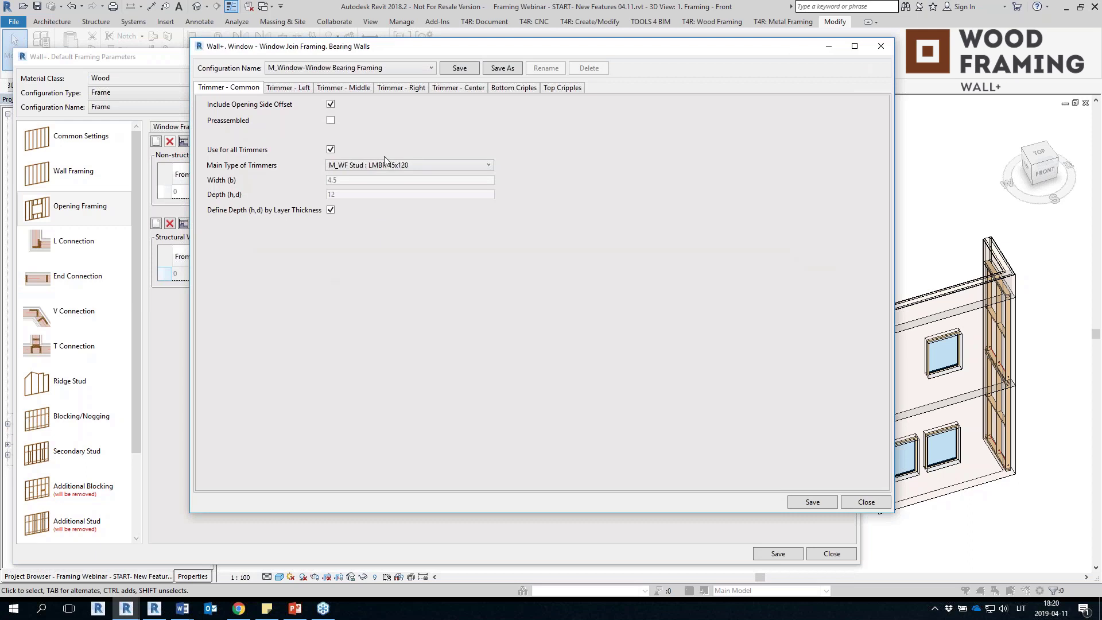
click(287, 89)
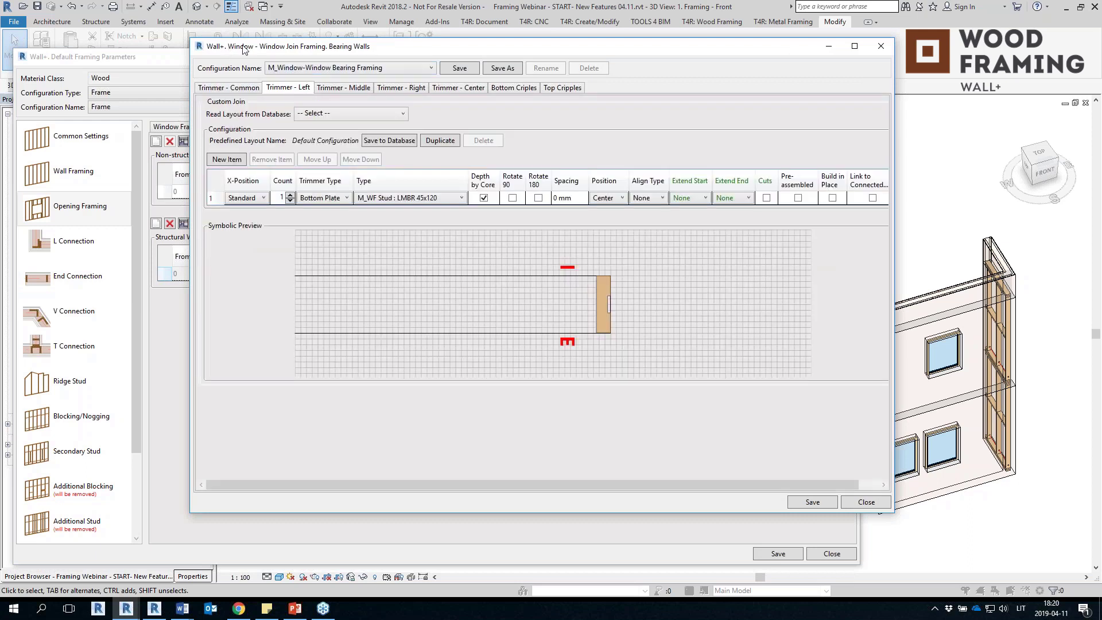
click(340, 90)
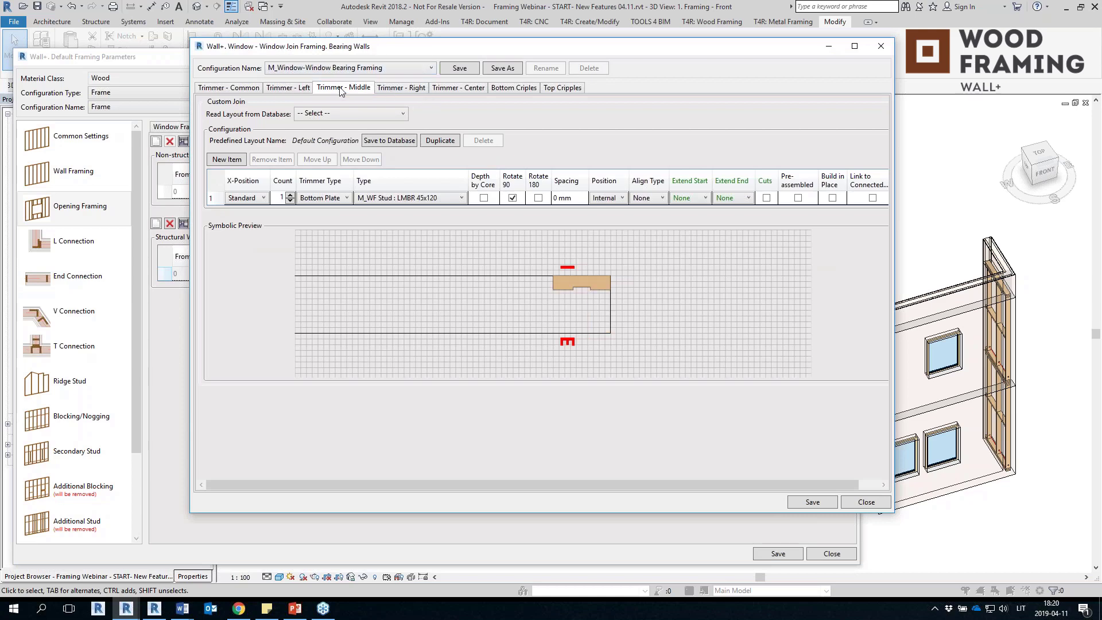
drag(620, 47, 424, 61)
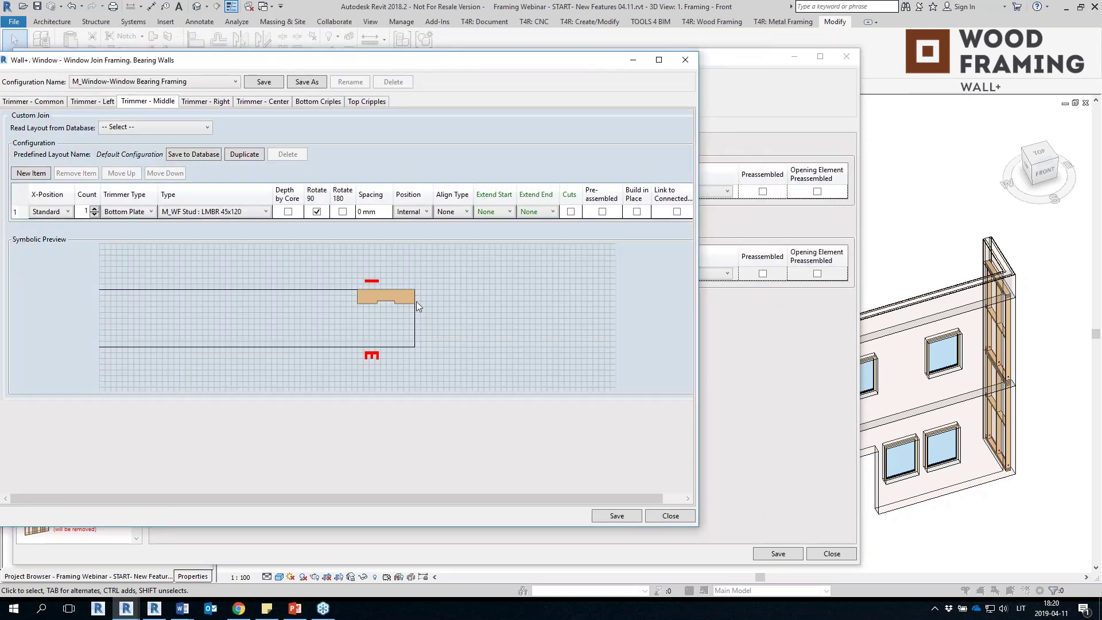
click(199, 103)
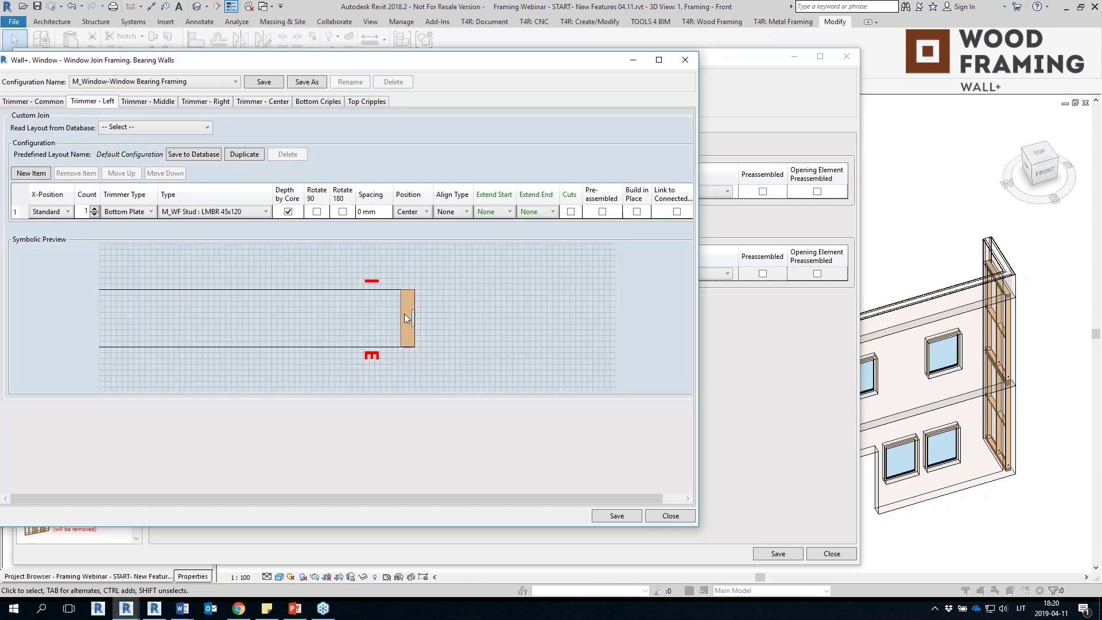
click(148, 101)
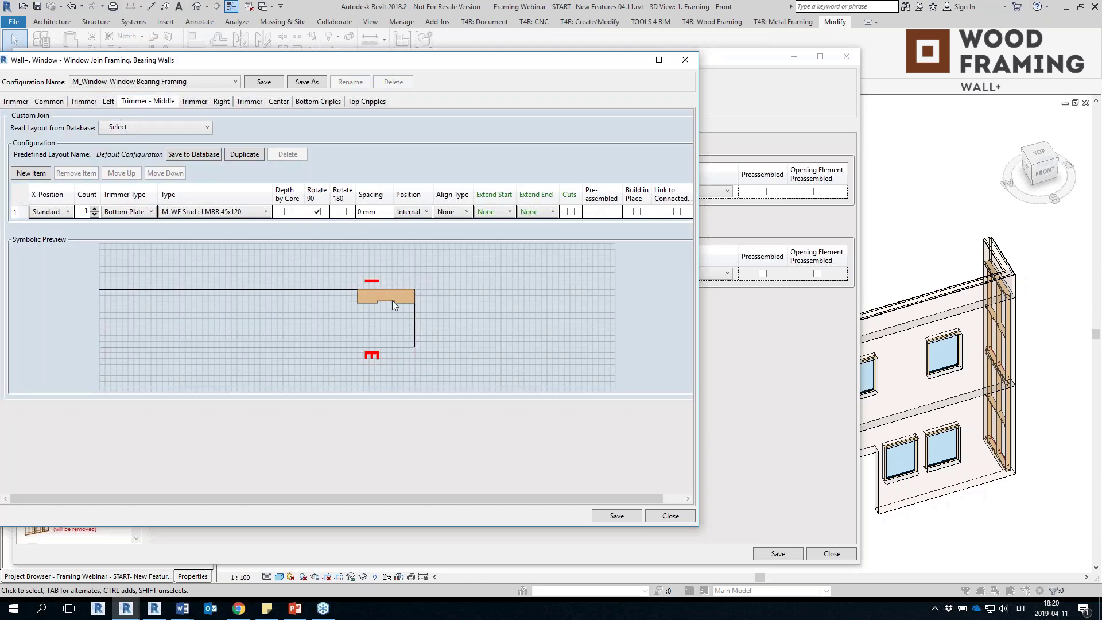
click(90, 101)
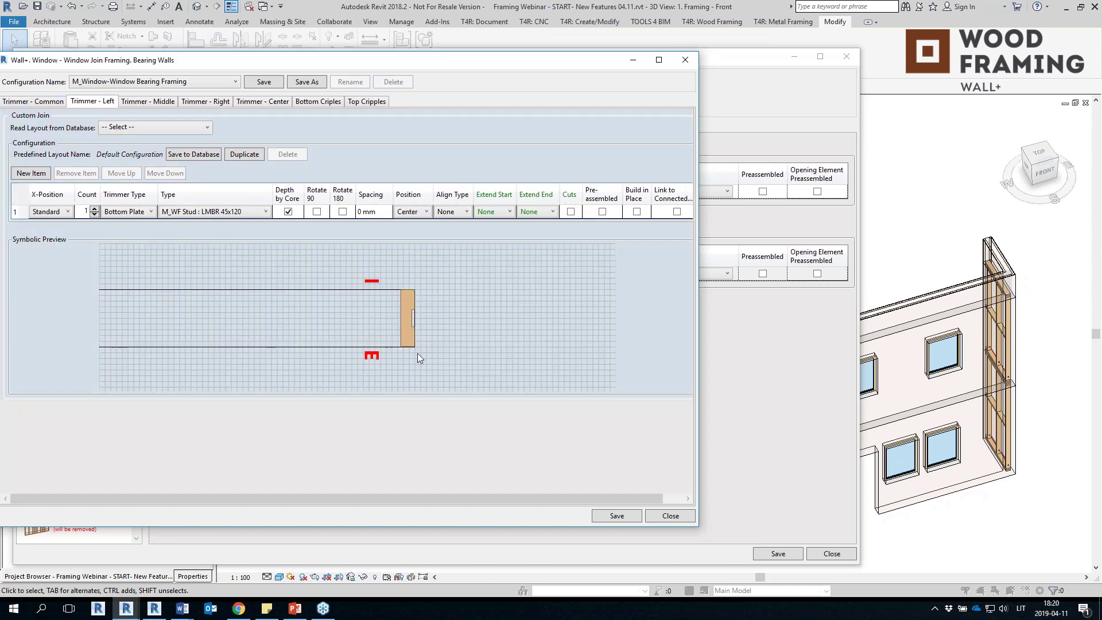
drag(429, 64, 618, 66)
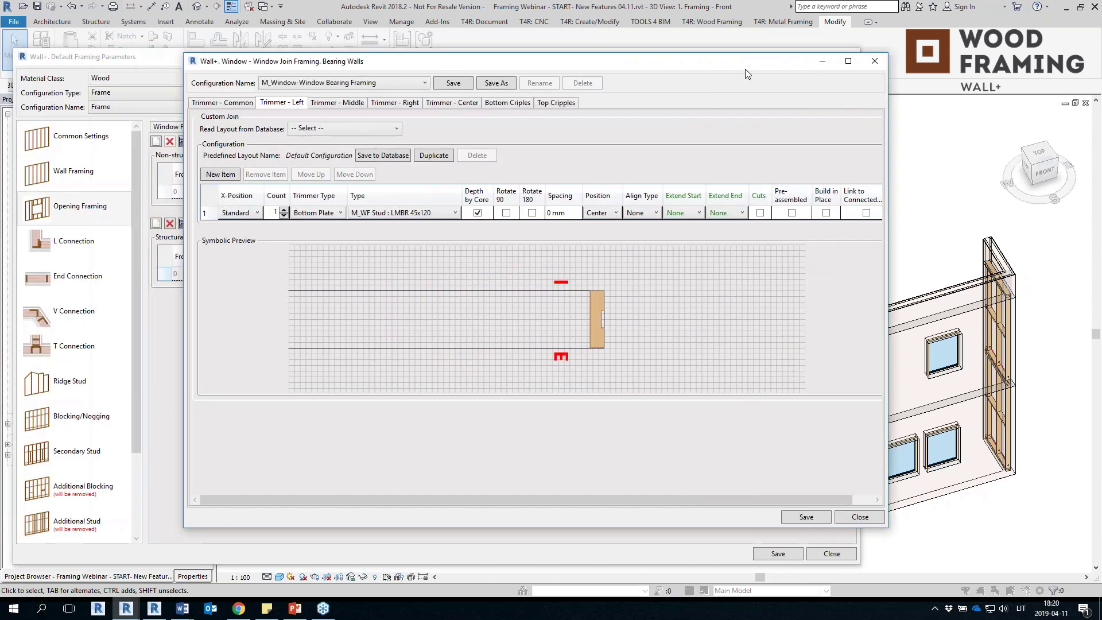
click(875, 62)
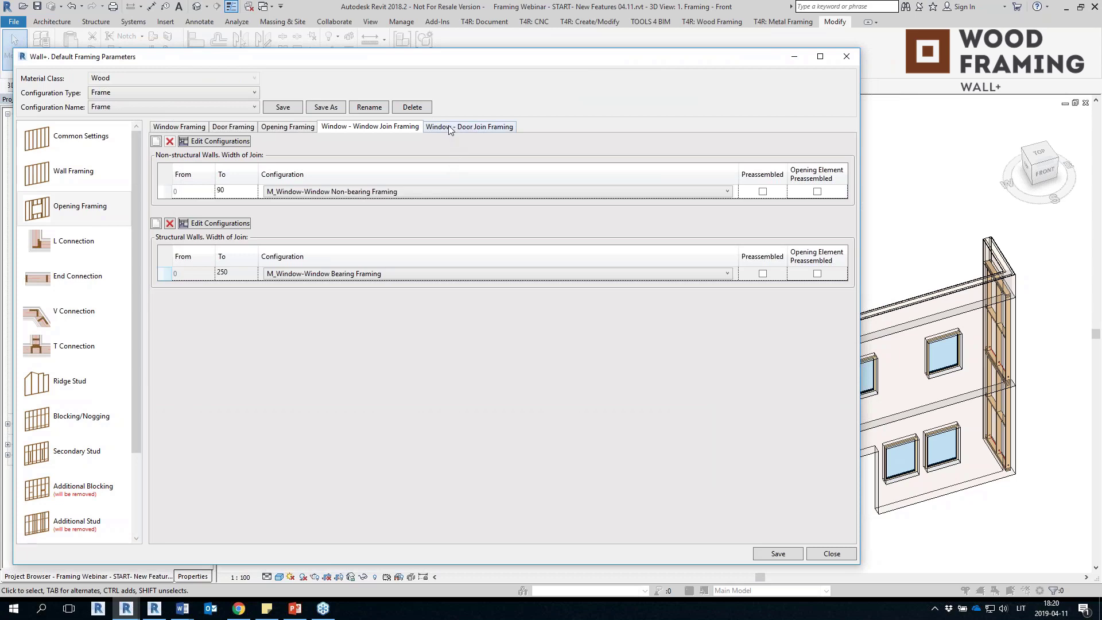
Step: Examine the window-side and door-side trimmers of the M_Window-Door Bearing Framing configuration for structural walls, and leave the framing parameters
drag(574, 58, 667, 68)
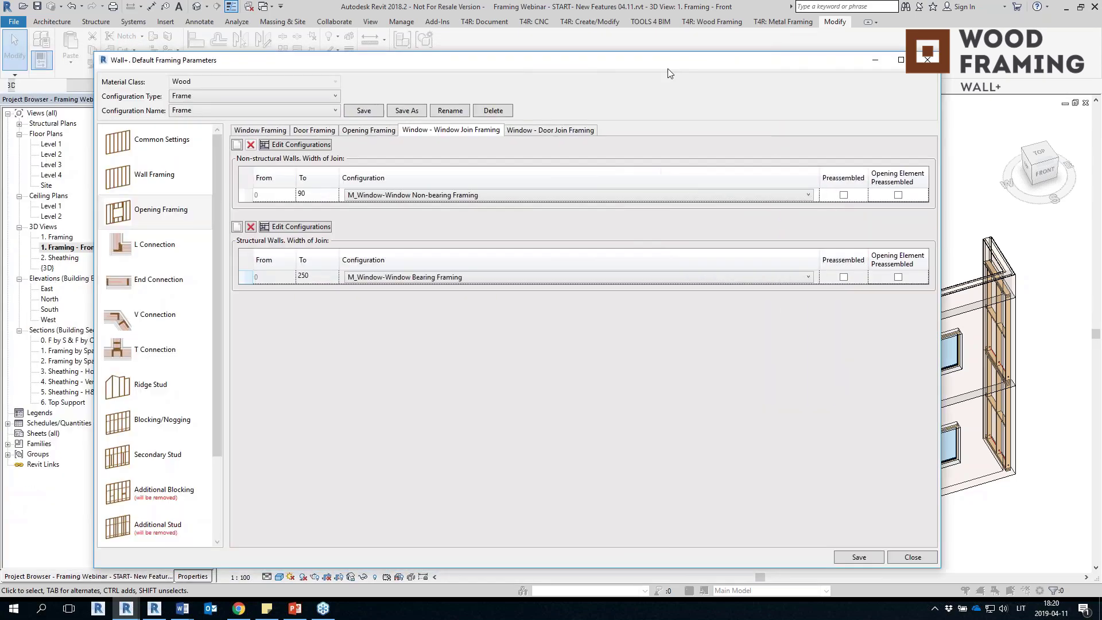
click(543, 130)
click(251, 280)
click(319, 228)
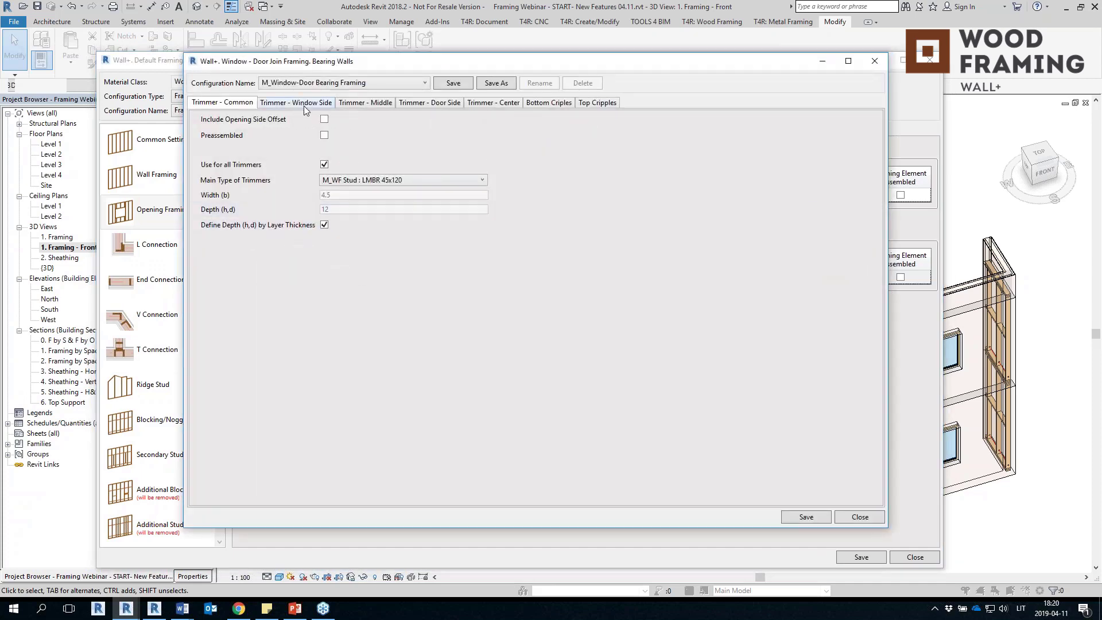
click(321, 107)
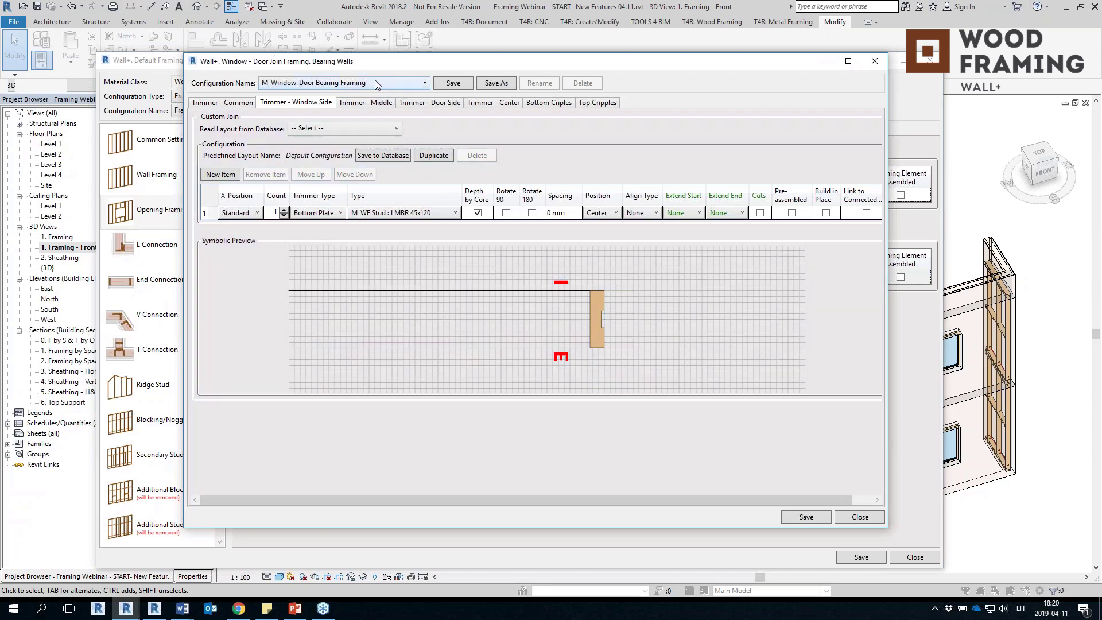
click(432, 103)
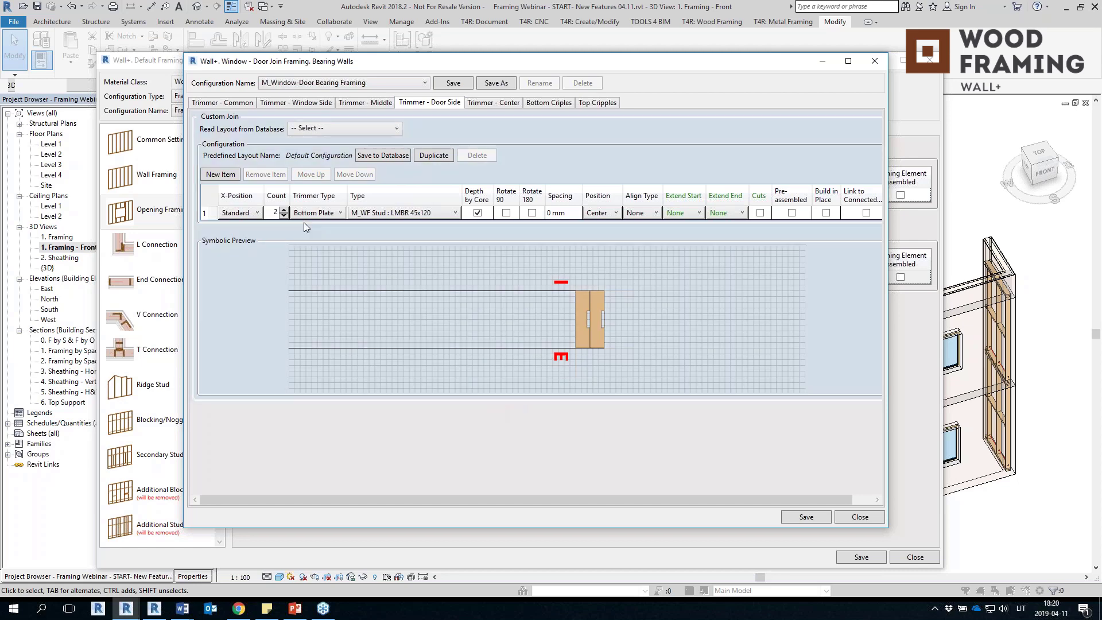
click(874, 61)
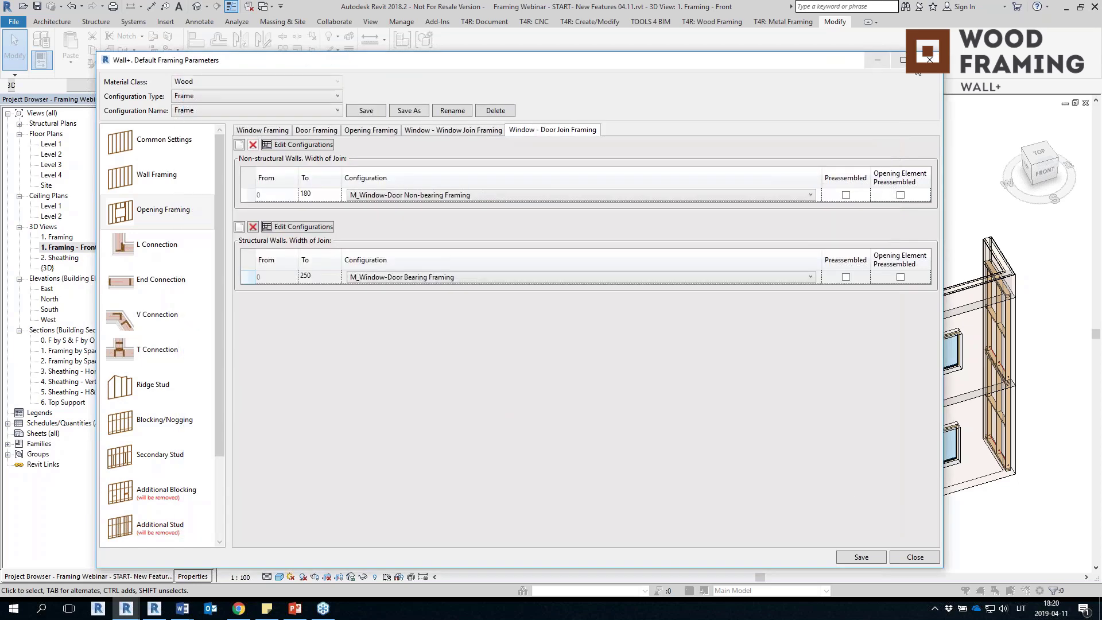
click(929, 59)
Step: Frame the lower and upper front walls together with the Frame Wall command
middle_drag(918, 551, 878, 526)
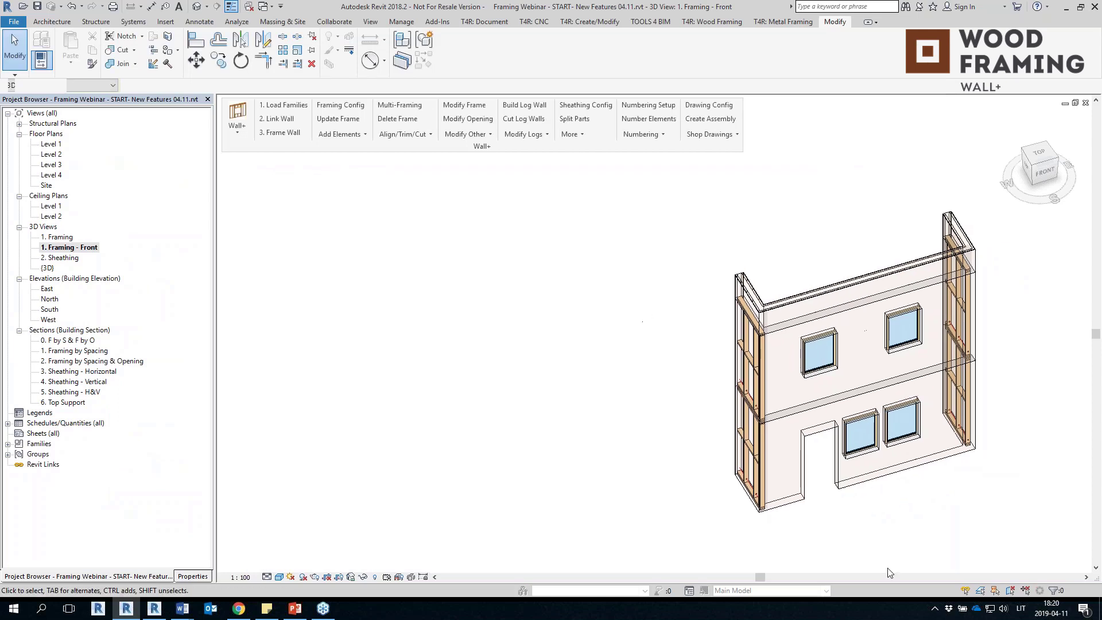
click(887, 454)
click(859, 385)
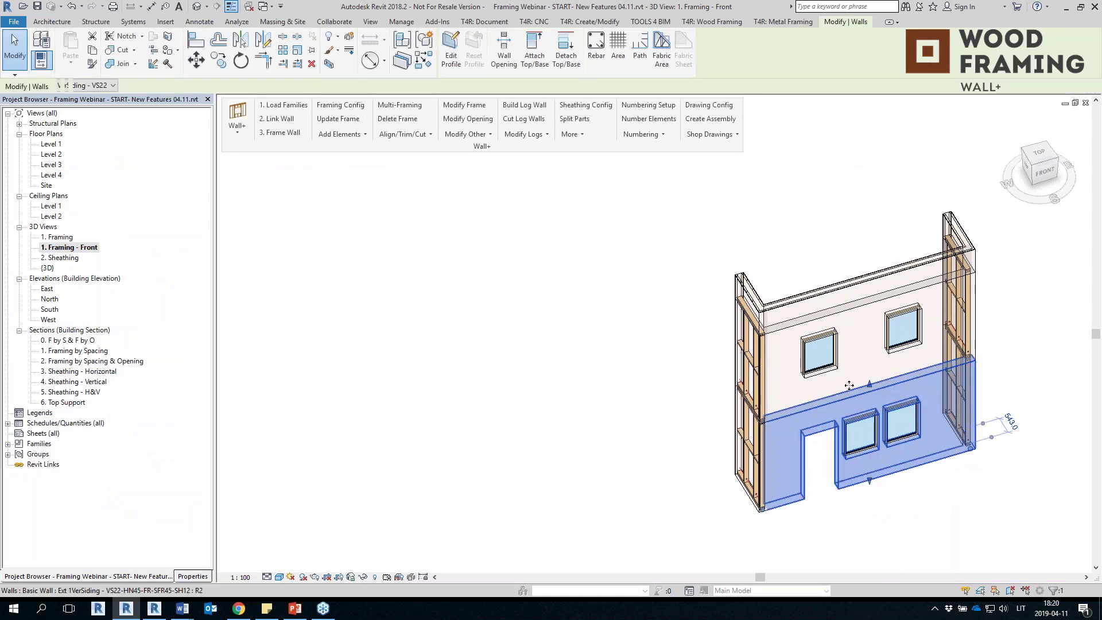
ctrl+click(849, 313)
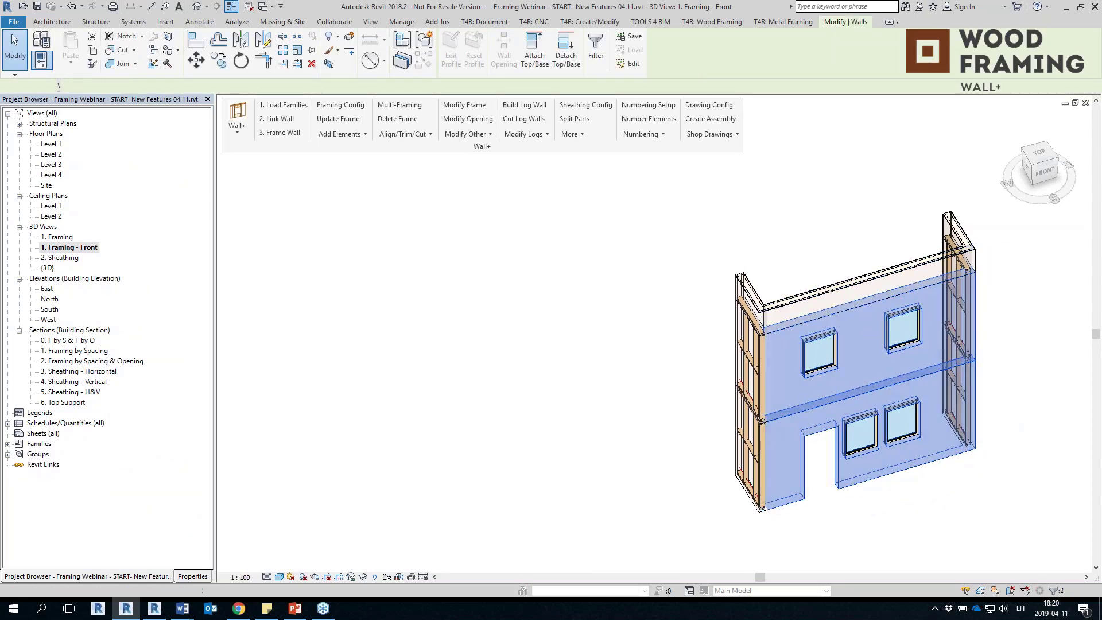
click(282, 138)
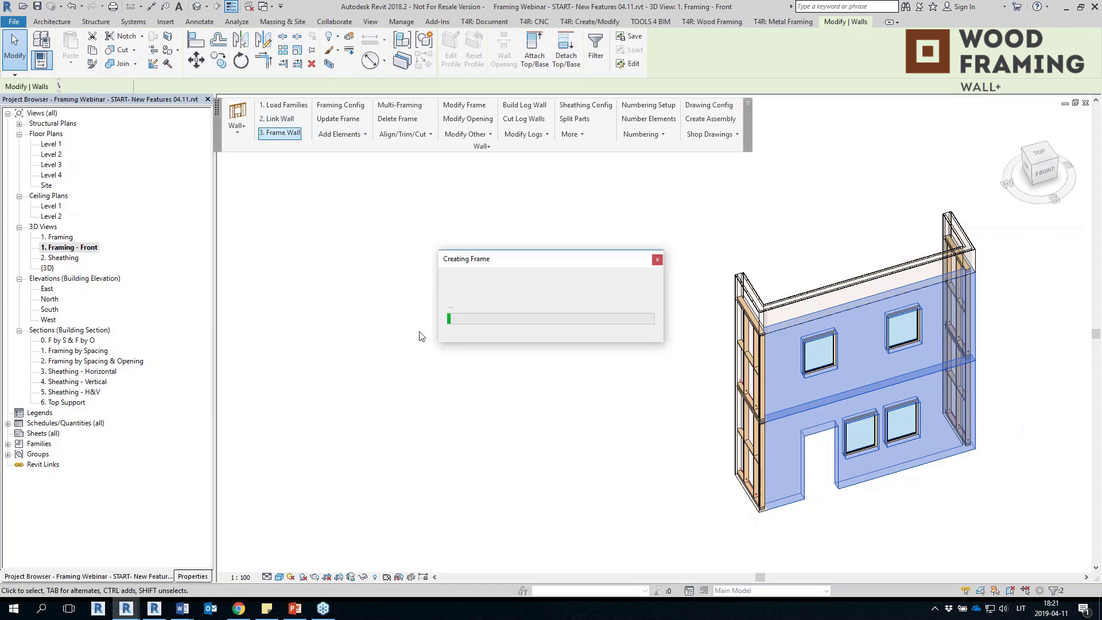
click(544, 324)
Step: Inspect the join framing between the two adjacent lower windows from the front and back, checking its individual studs
shift+middle_drag(930, 499, 772, 481)
scroll(737, 477, up, 4)
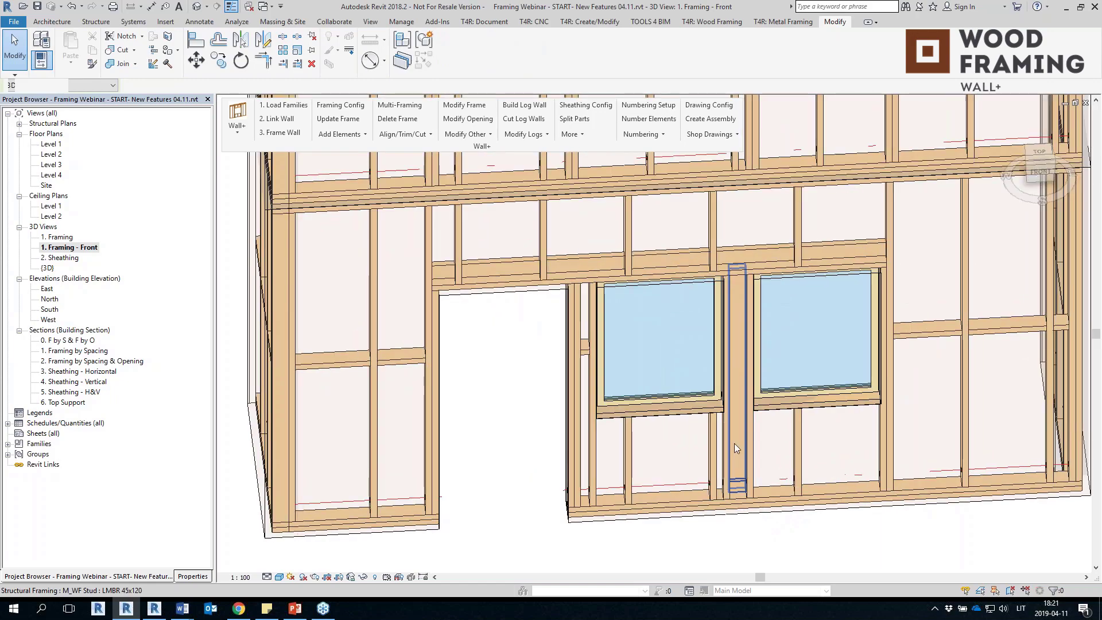
click(735, 443)
shift+middle_drag(735, 443, 943, 390)
scroll(715, 522, up, 4)
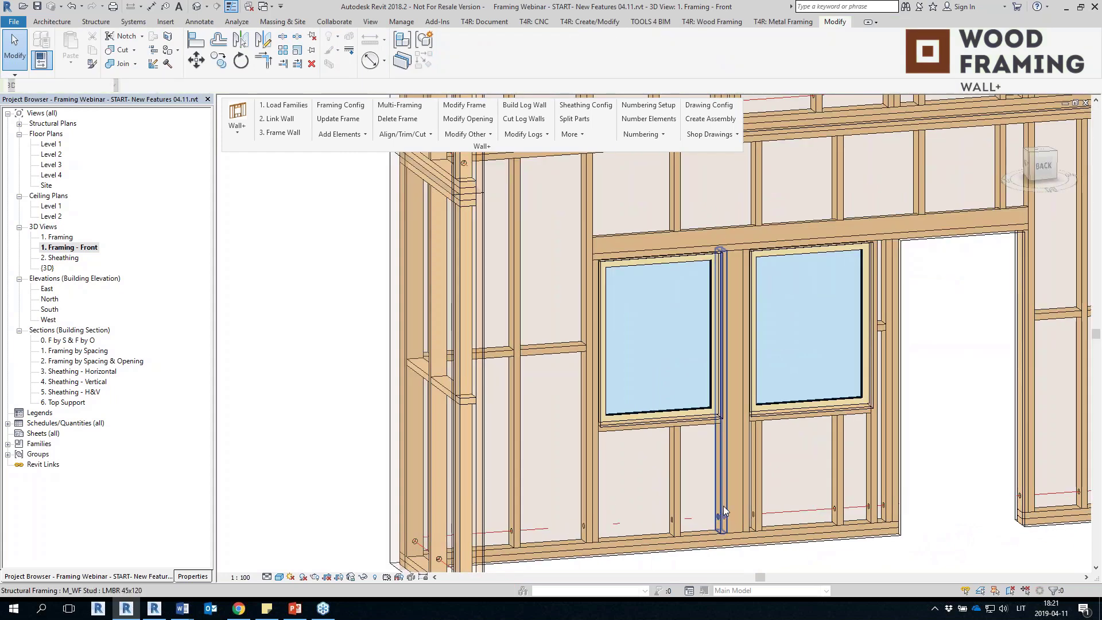
click(763, 487)
scroll(826, 544, down, 2)
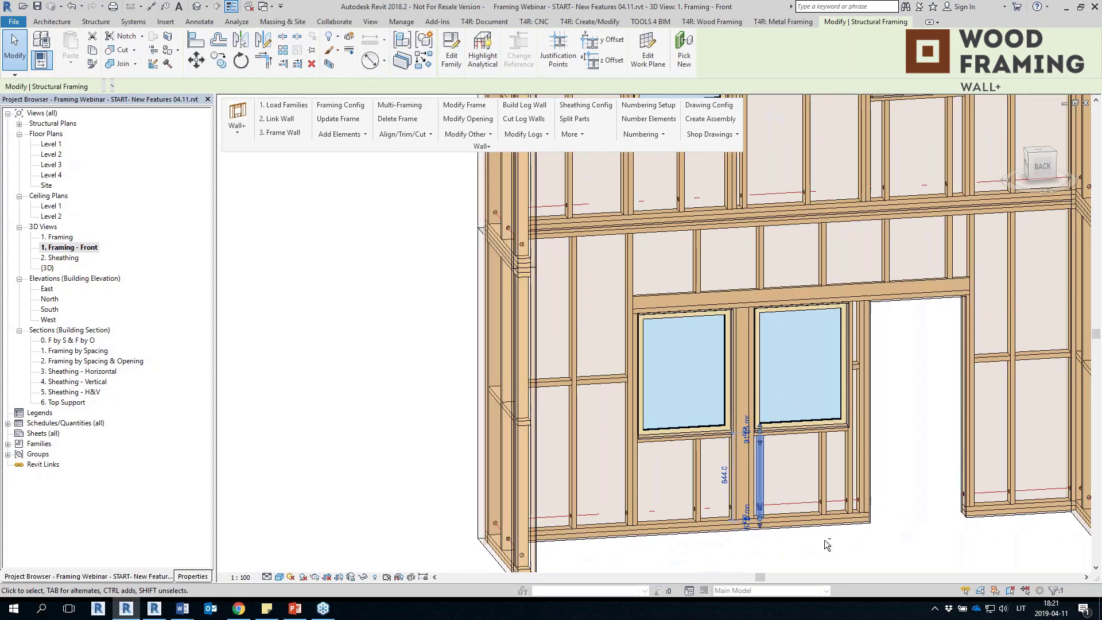
key(Escape)
click(735, 480)
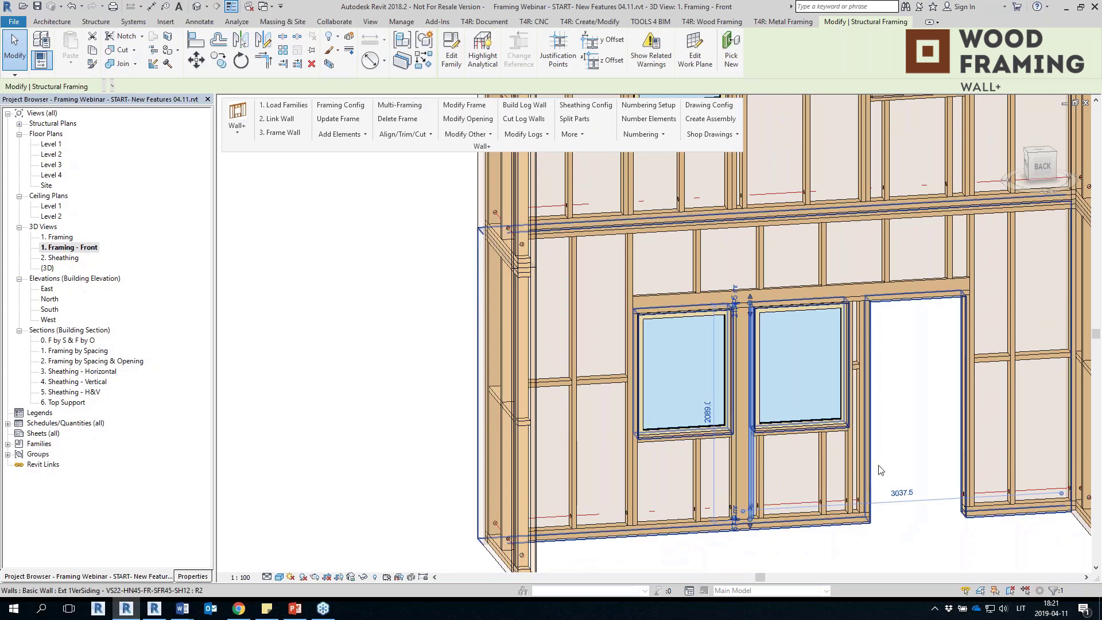
key(Escape)
Step: Inspect the studs between the lower window and the door from the back, and view the whole framed front wall
shift+middle_drag(912, 445, 643, 471)
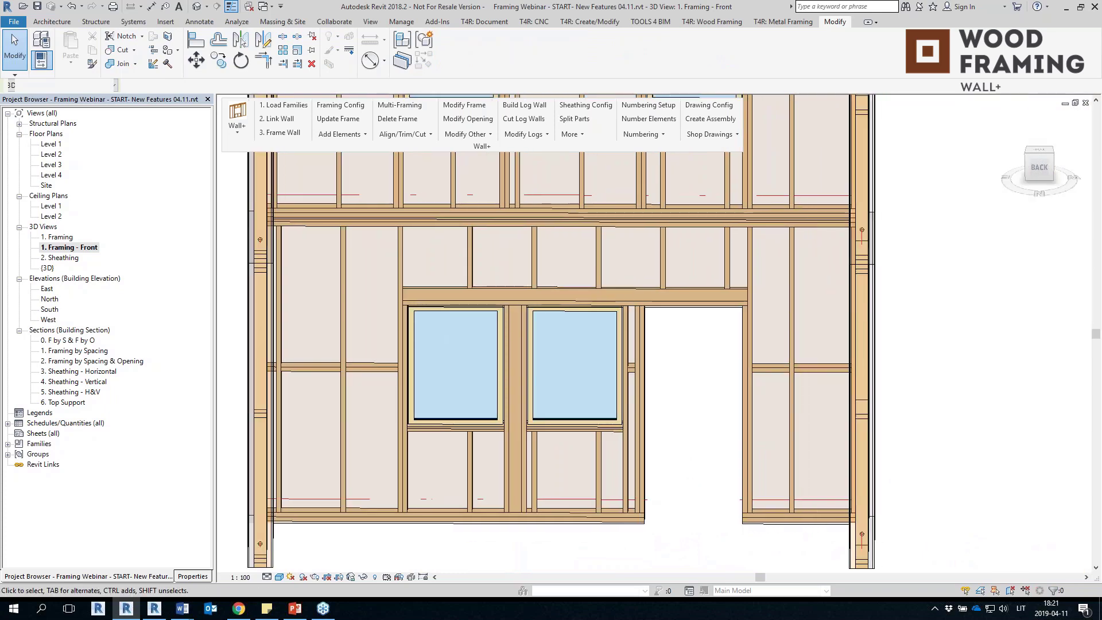
scroll(653, 475, up, 2)
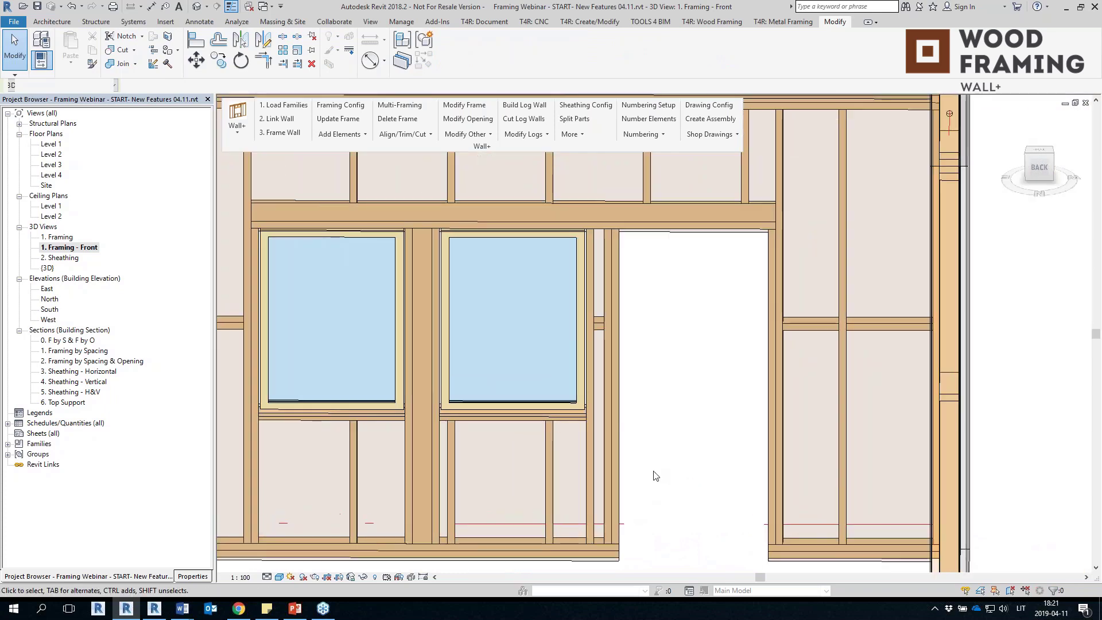
click(591, 480)
click(665, 432)
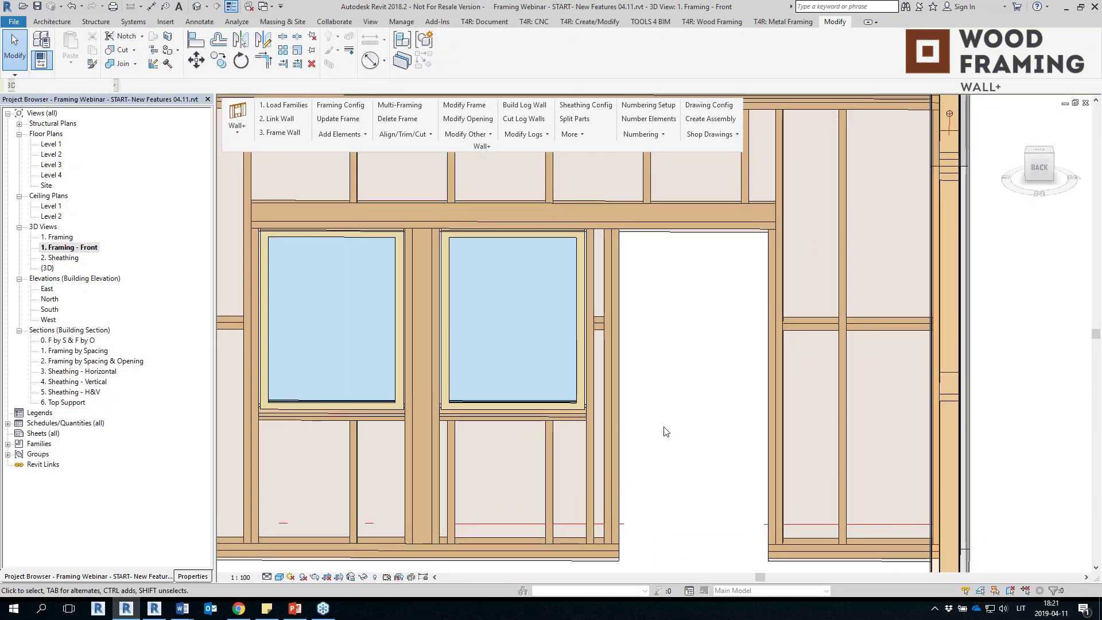
click(606, 449)
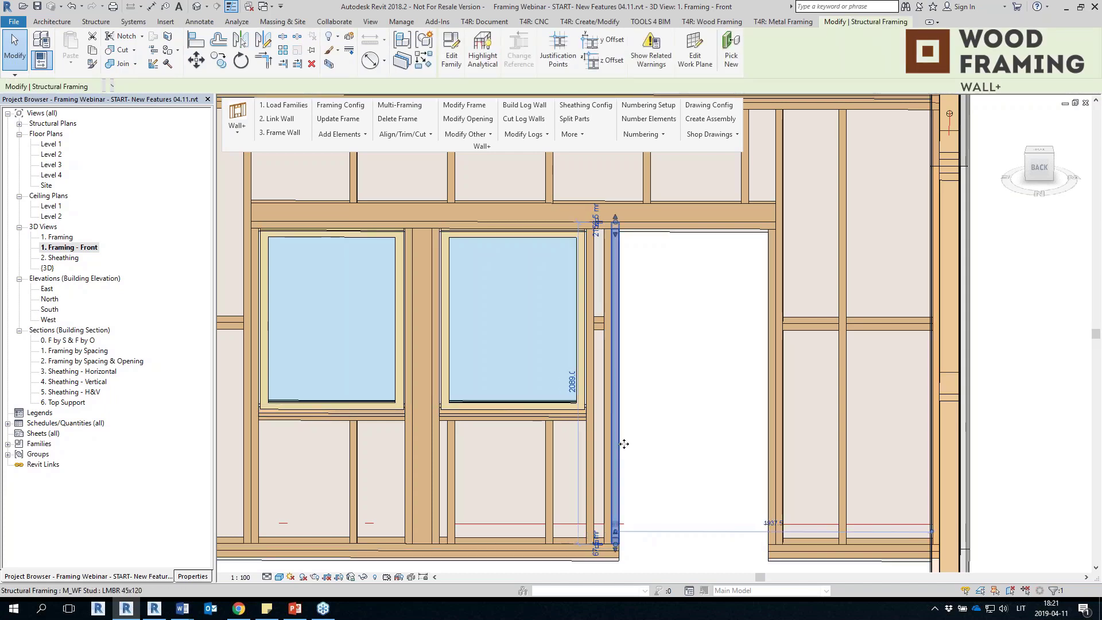
click(659, 442)
scroll(658, 439, down, 6)
shift+middle_drag(658, 433, 460, 467)
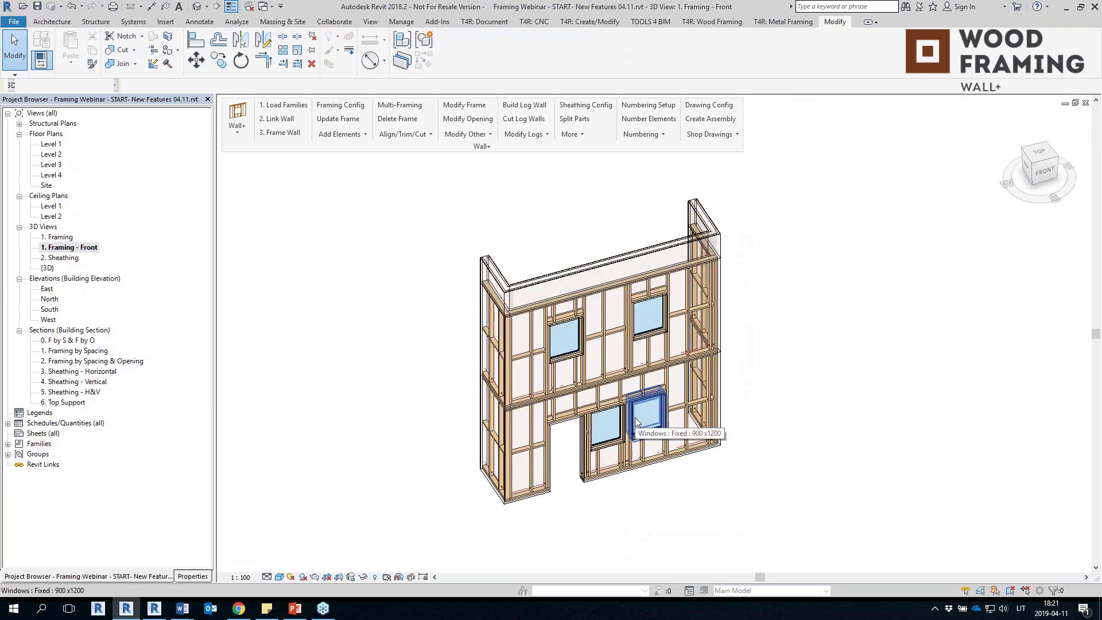
Step: Inspect the top plates of the upper front wall at its corner, checking the lower plate from the front and below
scroll(636, 425, up, 2)
scroll(638, 442, down, 2)
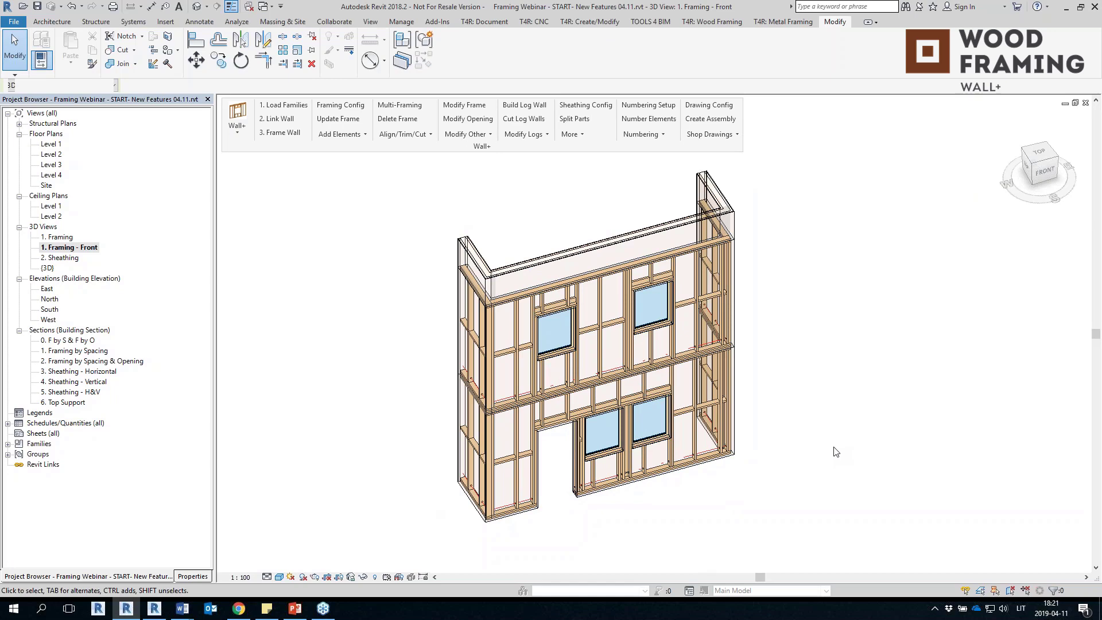
shift+middle_drag(861, 446, 833, 442)
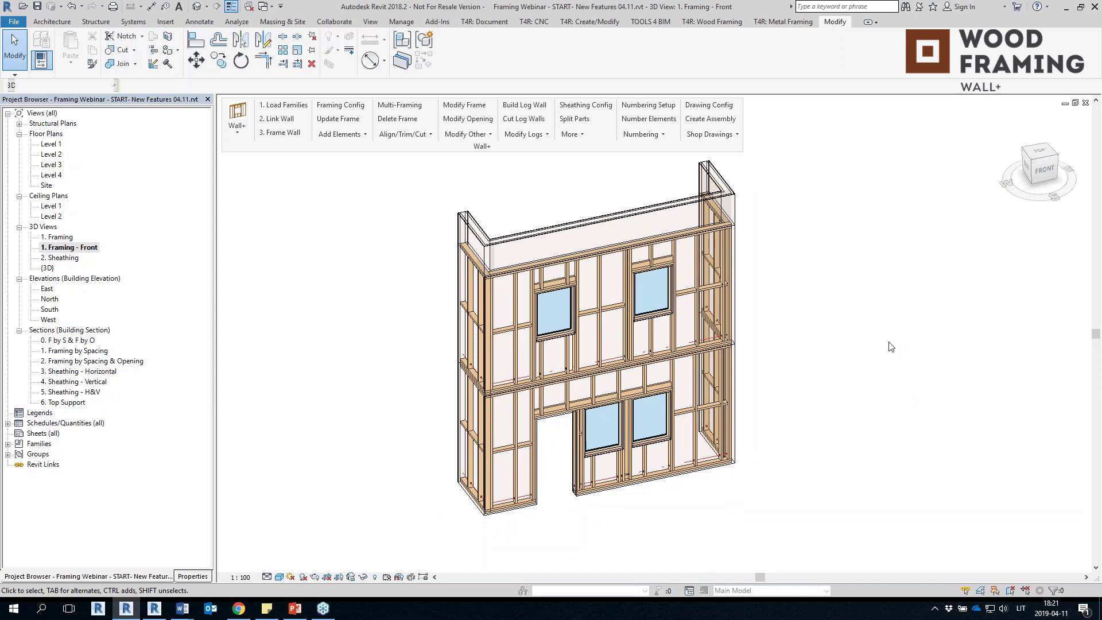
middle_drag(807, 299, 1055, 339)
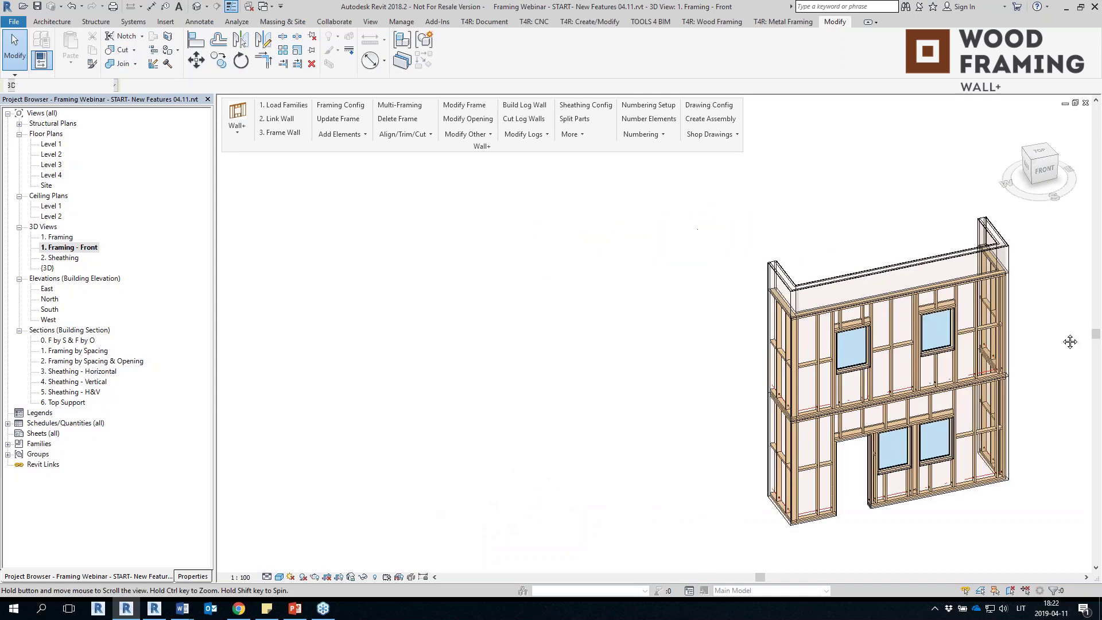
scroll(1056, 339, up, 1)
scroll(729, 305, up, 7)
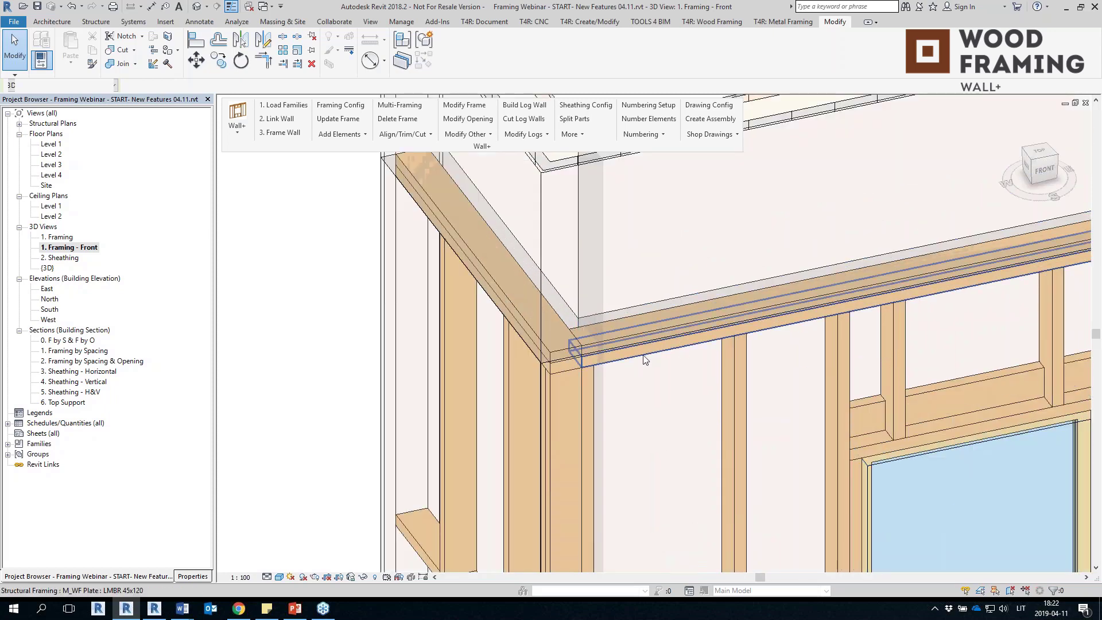
click(644, 359)
shift+middle_drag(738, 367, 706, 196)
scroll(705, 195, up, 2)
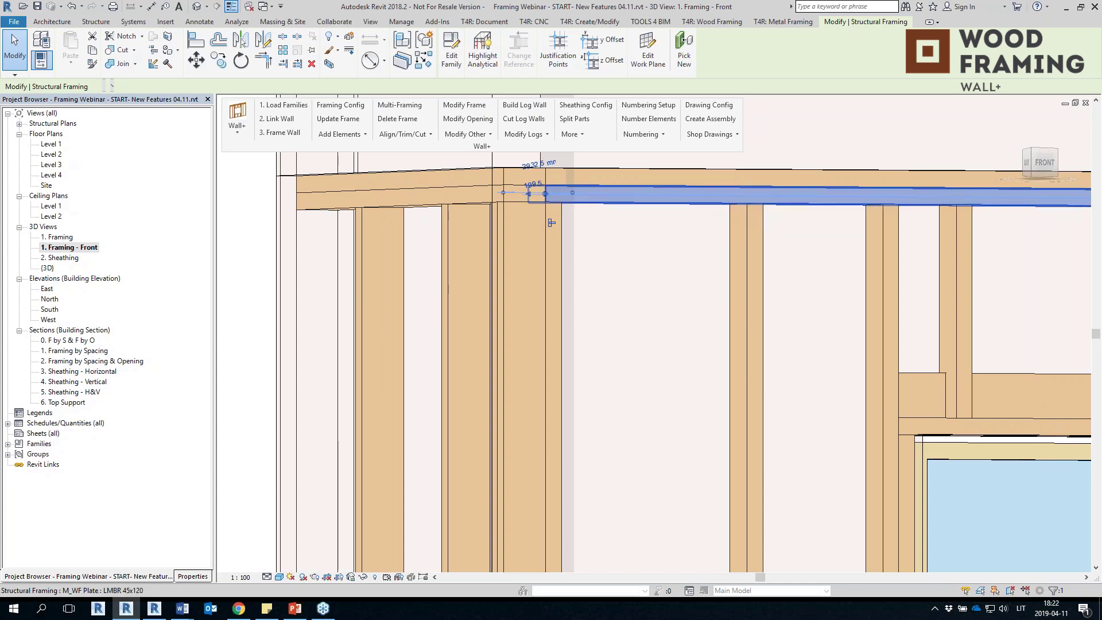
click(701, 232)
scroll(700, 232, down, 2)
shift+middle_drag(700, 232, 557, 326)
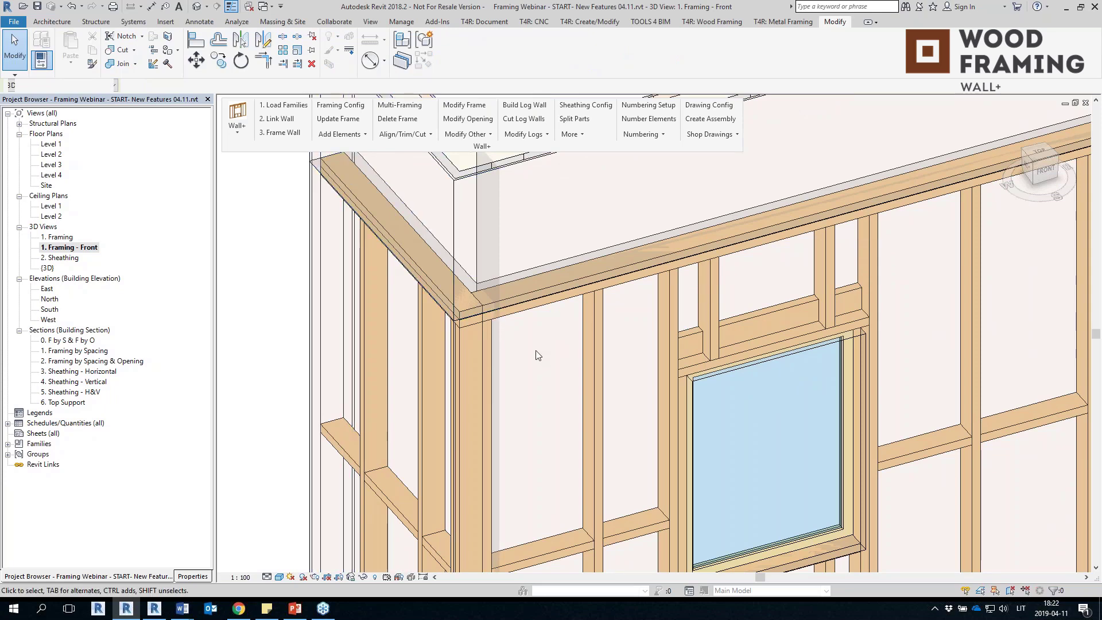
Step: Modify the frame of the upper front wall, applying the second blocking/nogging set, B/N/B - II
scroll(630, 343, down, 3)
shift+middle_drag(619, 356, 447, 378)
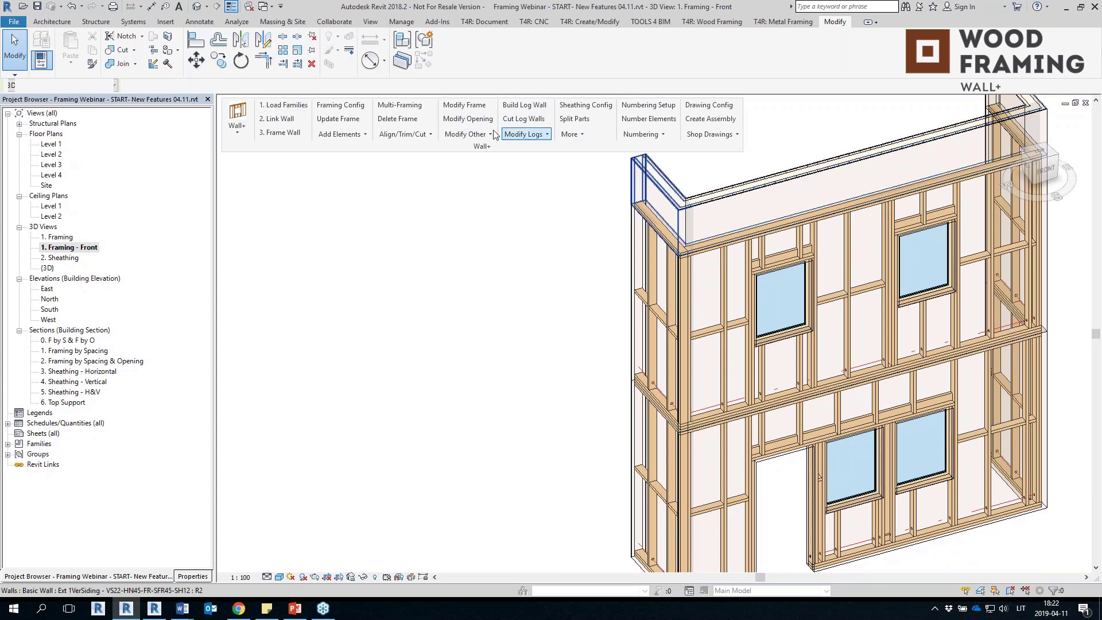
click(470, 105)
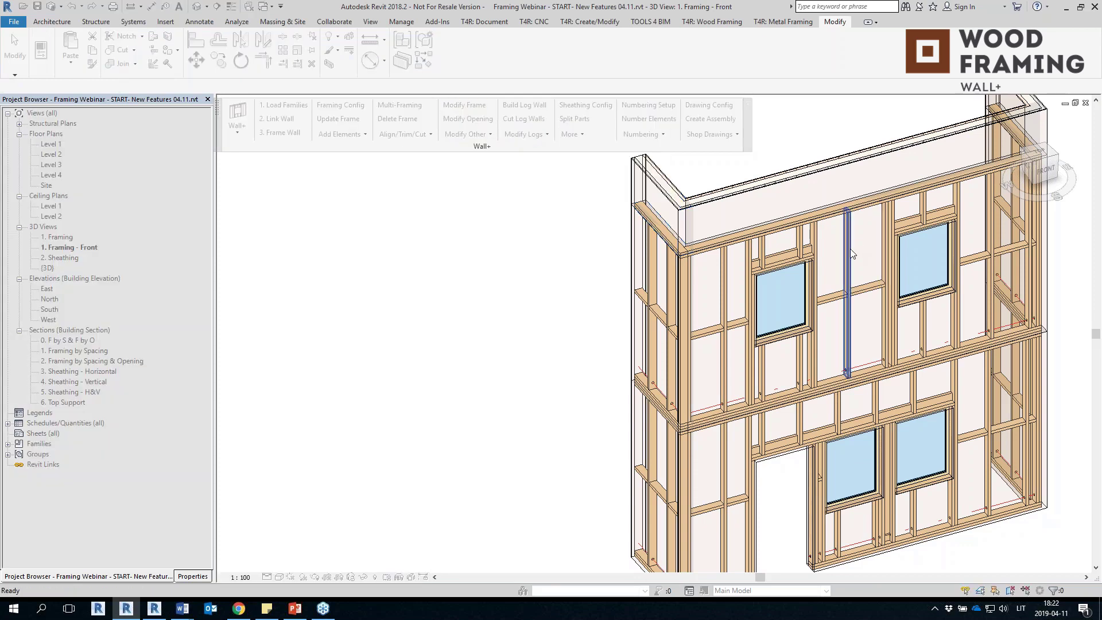
click(850, 250)
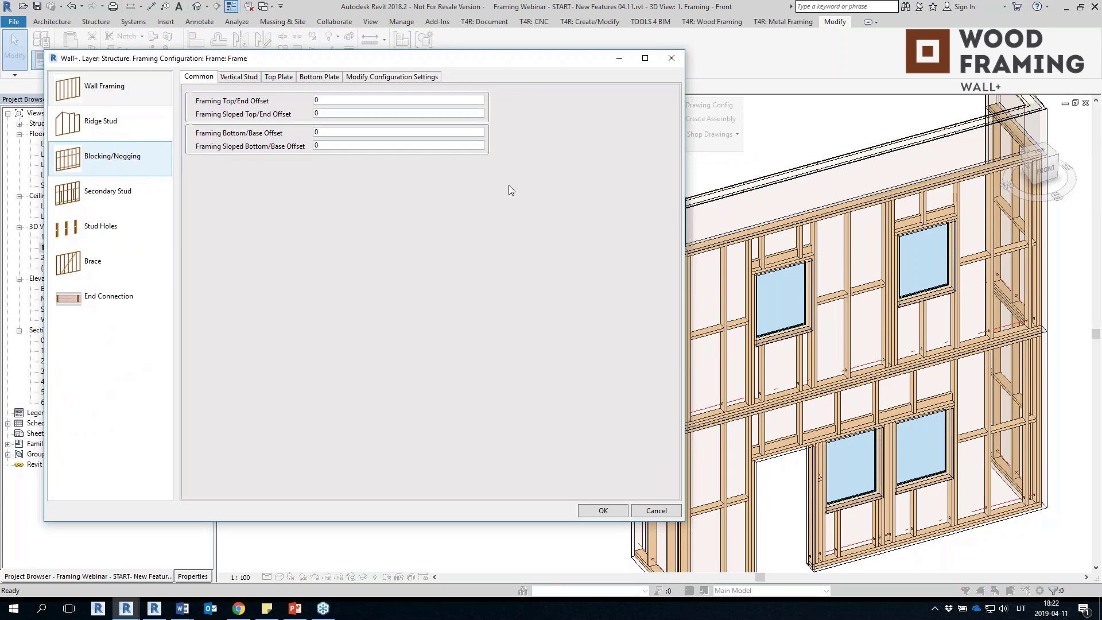
click(170, 166)
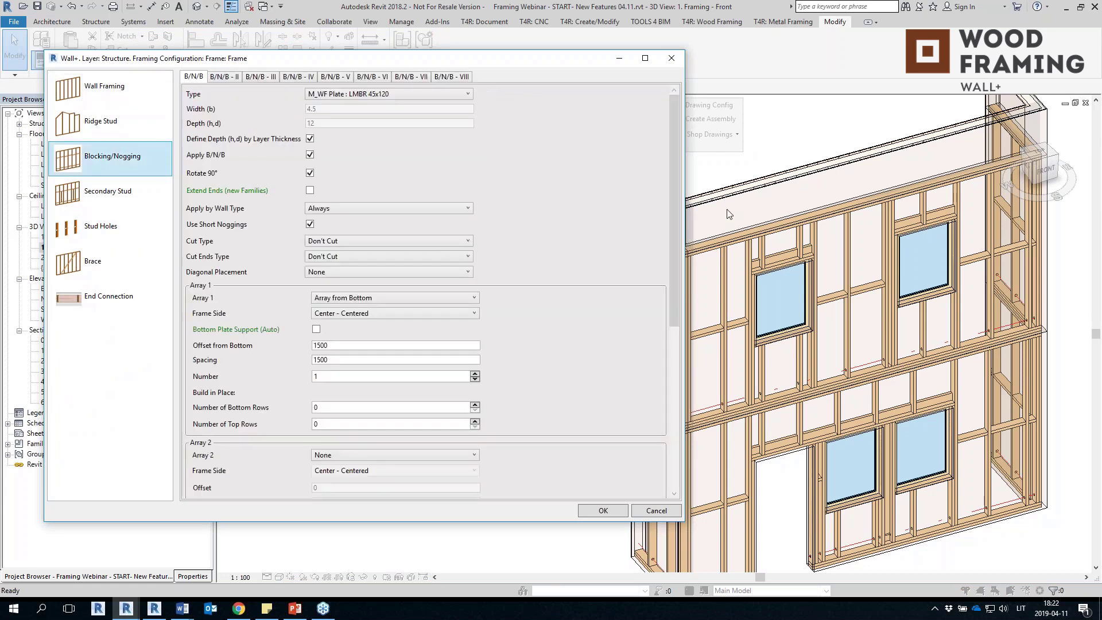
click(230, 77)
click(311, 155)
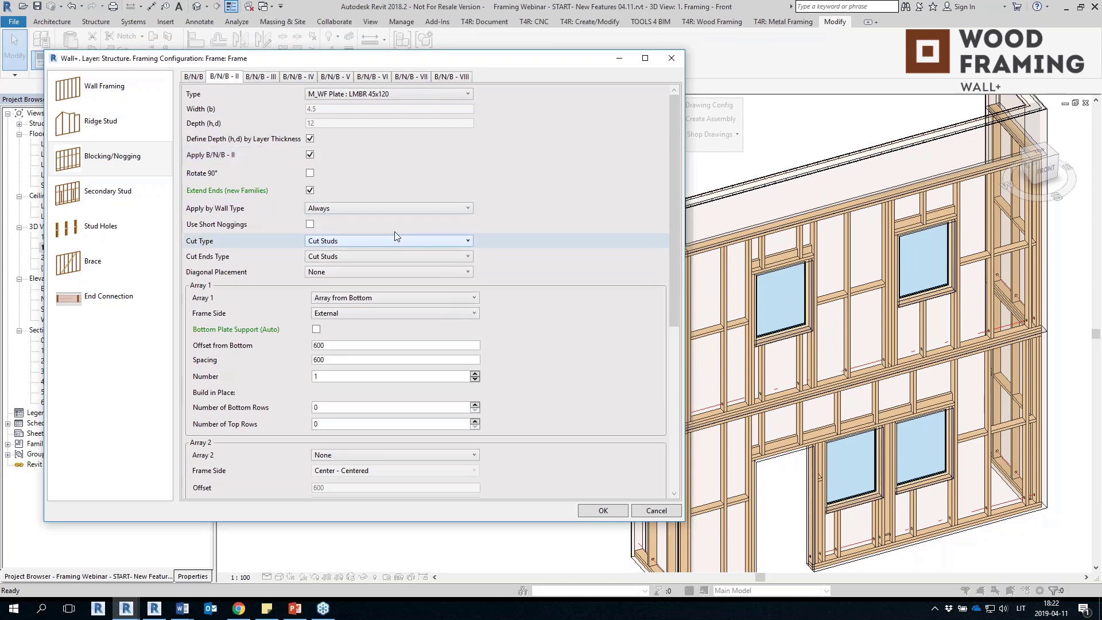
Step: Set B/N/B - II Array 1 to Array from Top on the Internal frame side with Top Plate Support (Auto) enabled, and apply the configuration
click(392, 298)
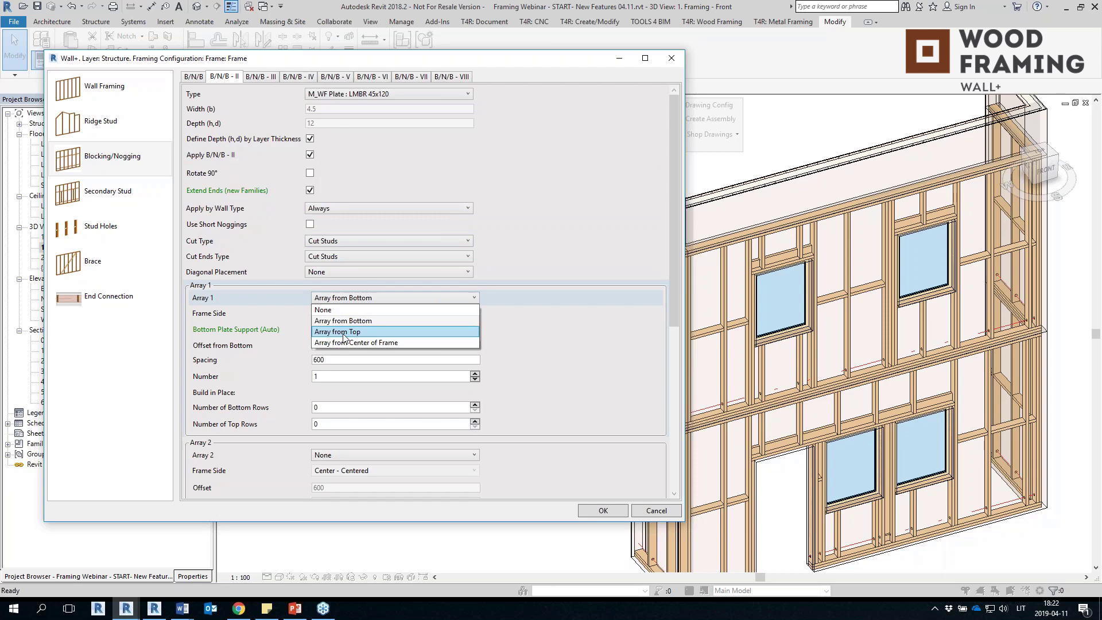
click(256, 316)
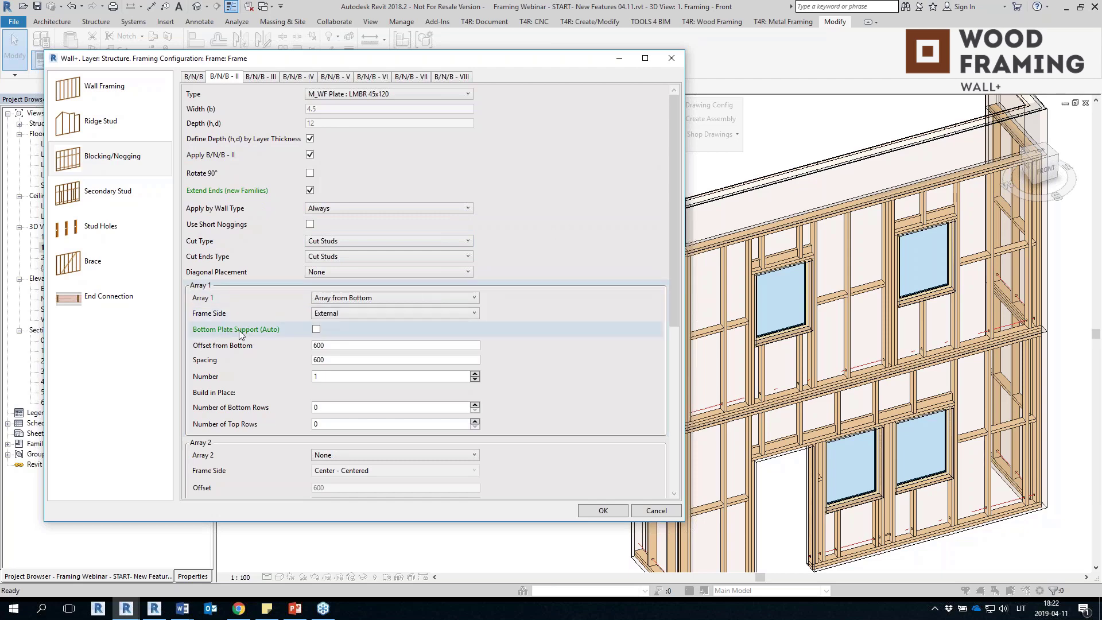
click(356, 298)
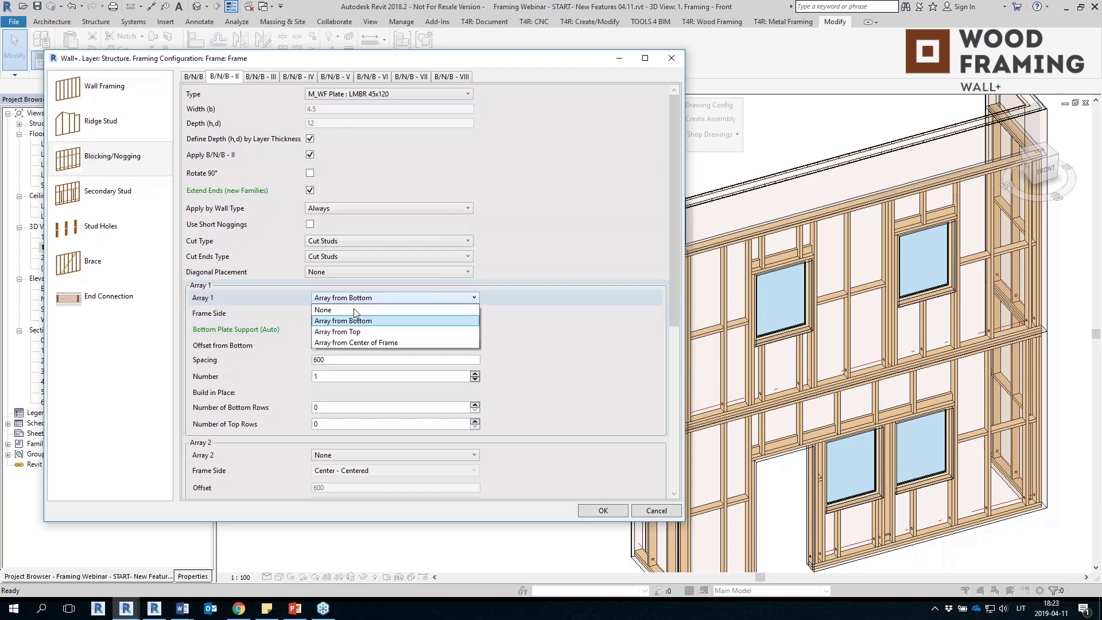
click(348, 332)
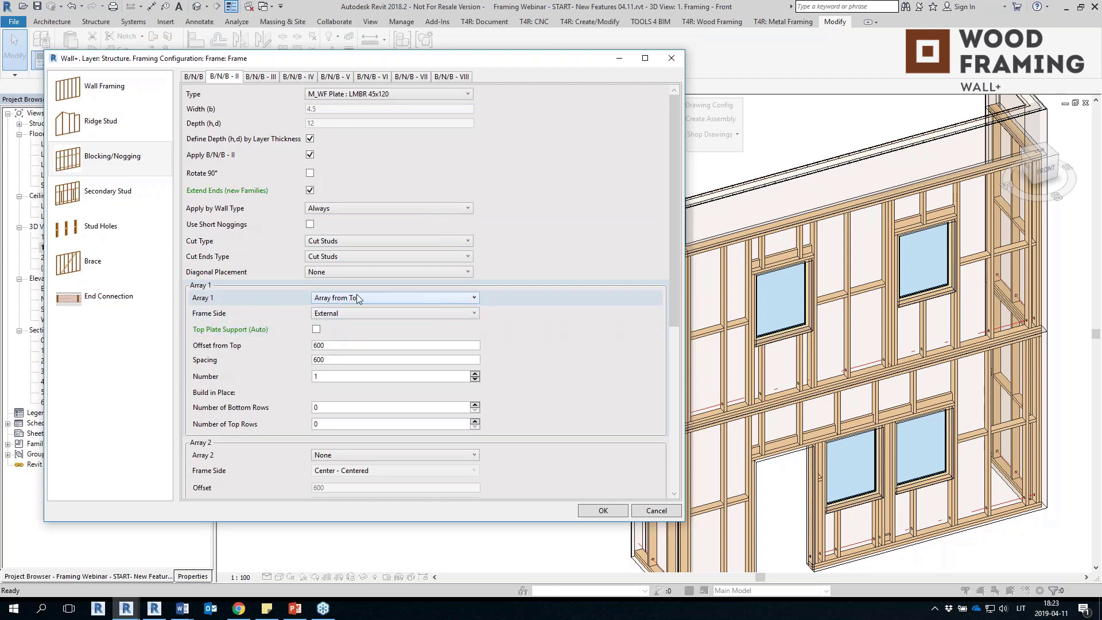
click(342, 313)
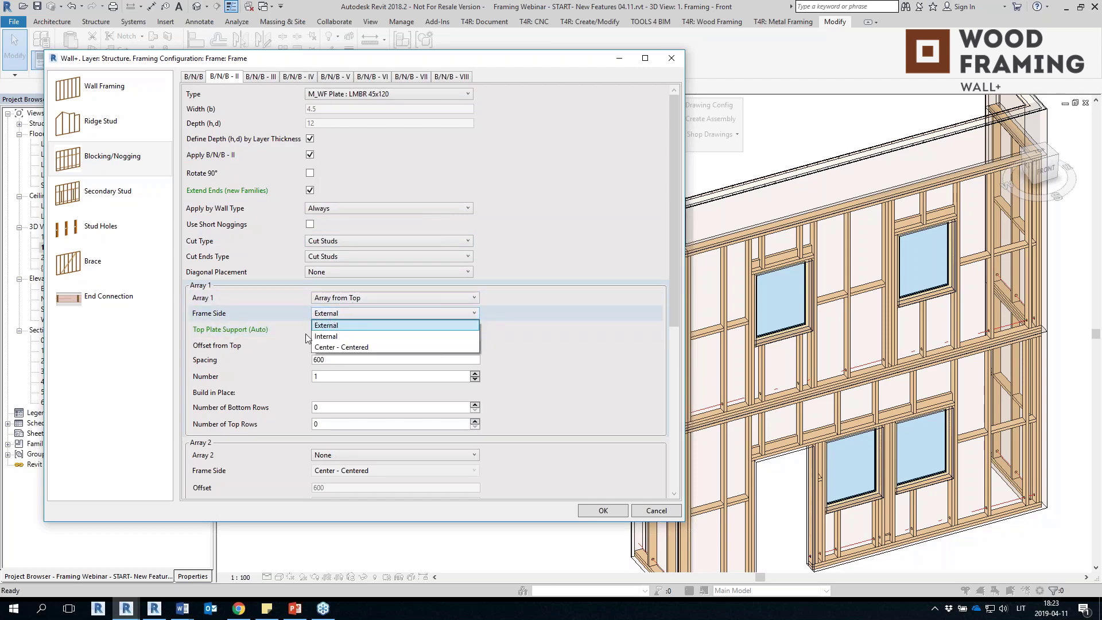
click(337, 336)
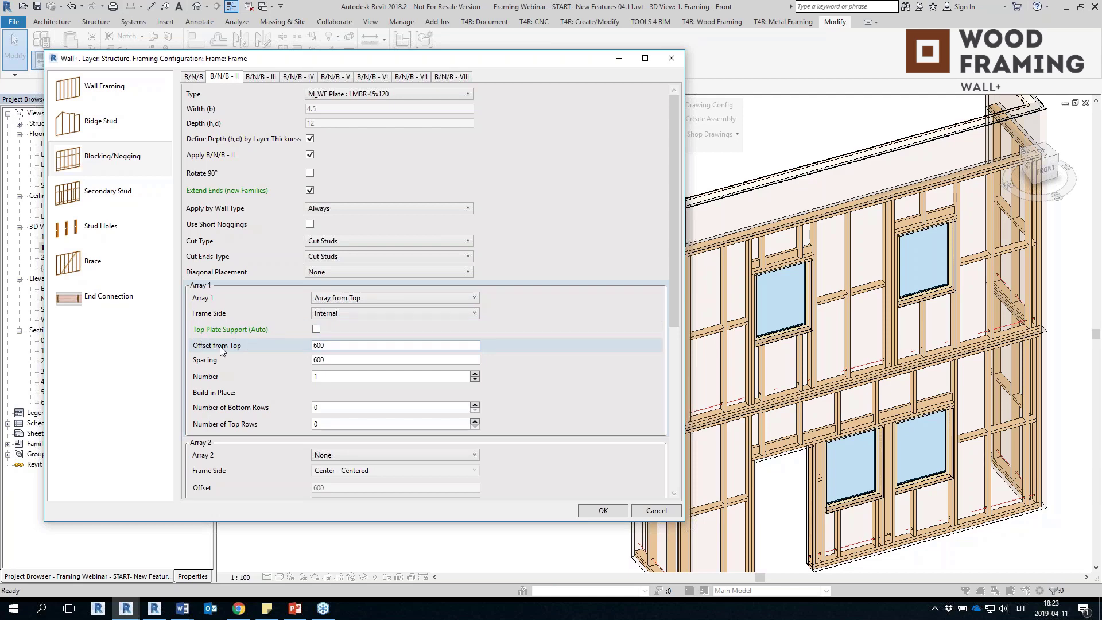
click(350, 347)
click(314, 330)
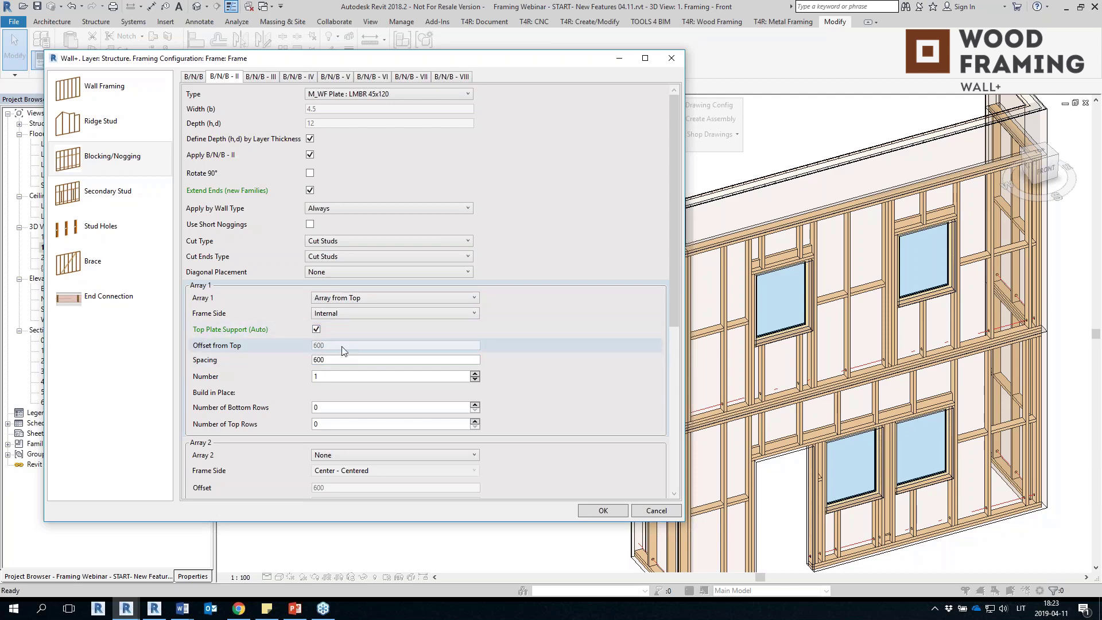
click(603, 510)
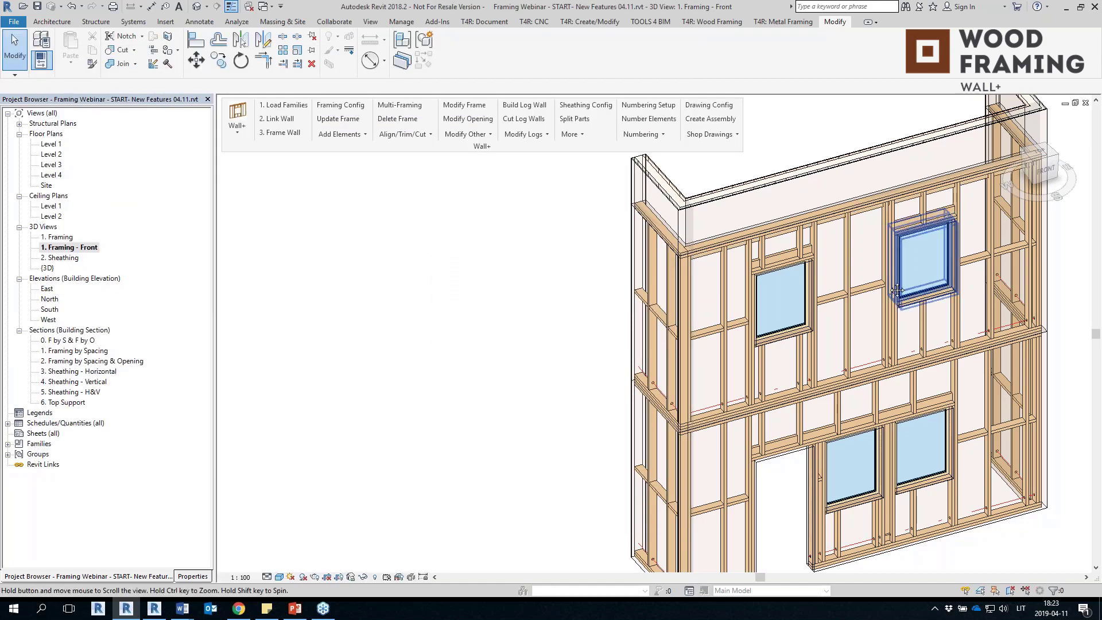
Step: Inspect the support blocking beneath the upper front wall's top plates from several angles in 3D
scroll(739, 346, up, 5)
scroll(710, 265, down, 3)
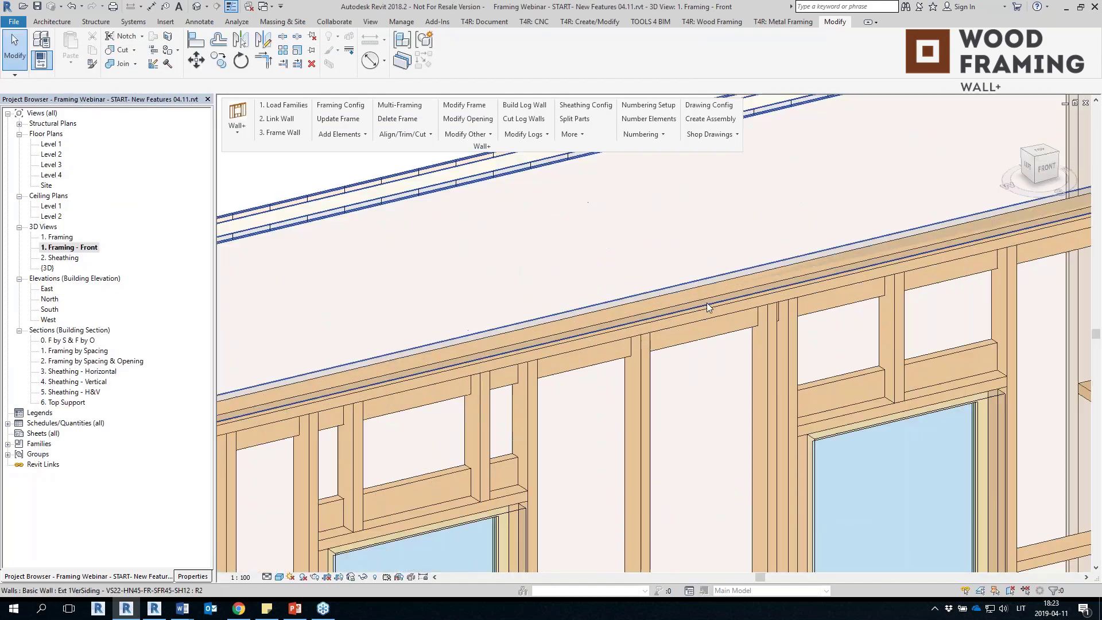
click(712, 336)
shift+middle_drag(712, 336, 850, 347)
scroll(942, 400, up, 5)
scroll(941, 400, down, 3)
shift+middle_drag(942, 400, 516, 402)
key(Escape)
scroll(937, 376, down, 4)
click(638, 323)
scroll(639, 323, down, 3)
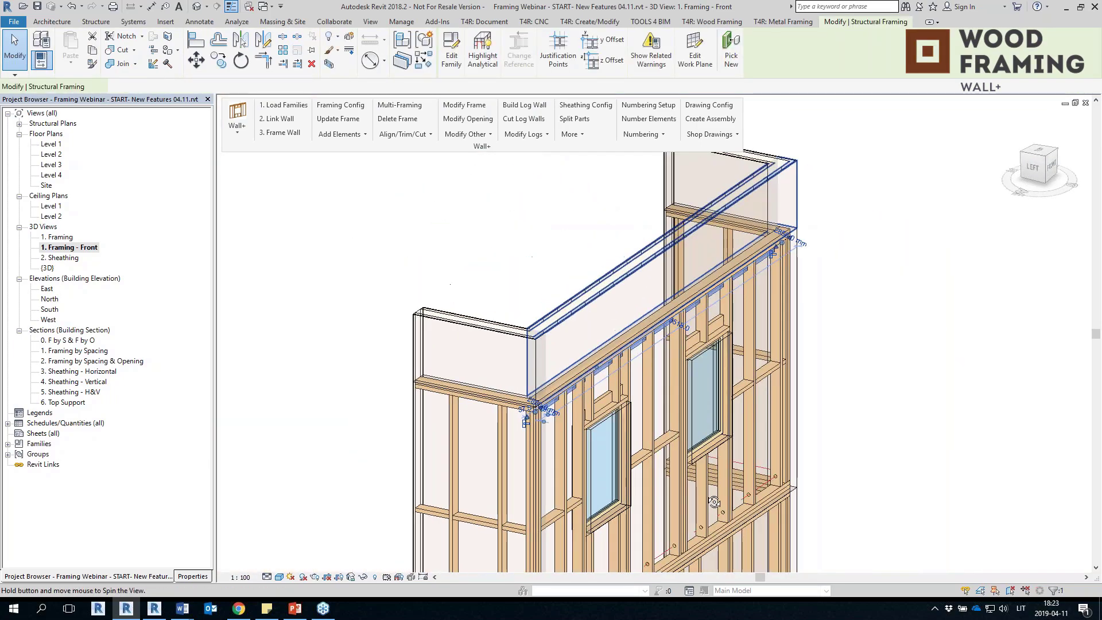
key(Escape)
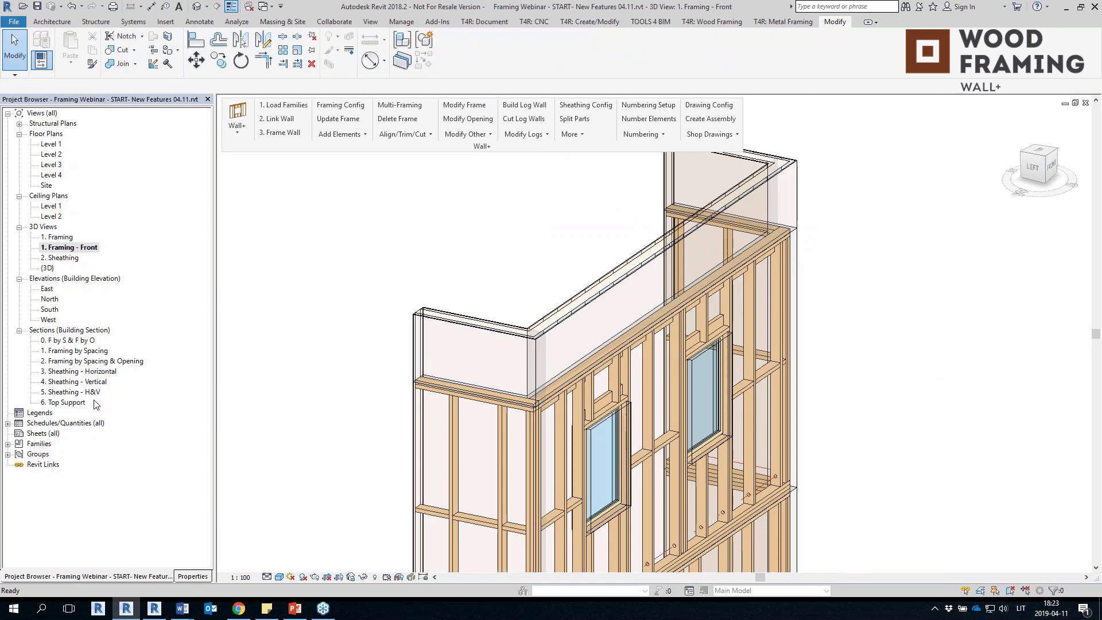
Step: Examine the support member under the top plates in the 6. Top Support section, and switch to the 1. Framing 3D view
double_click(71, 403)
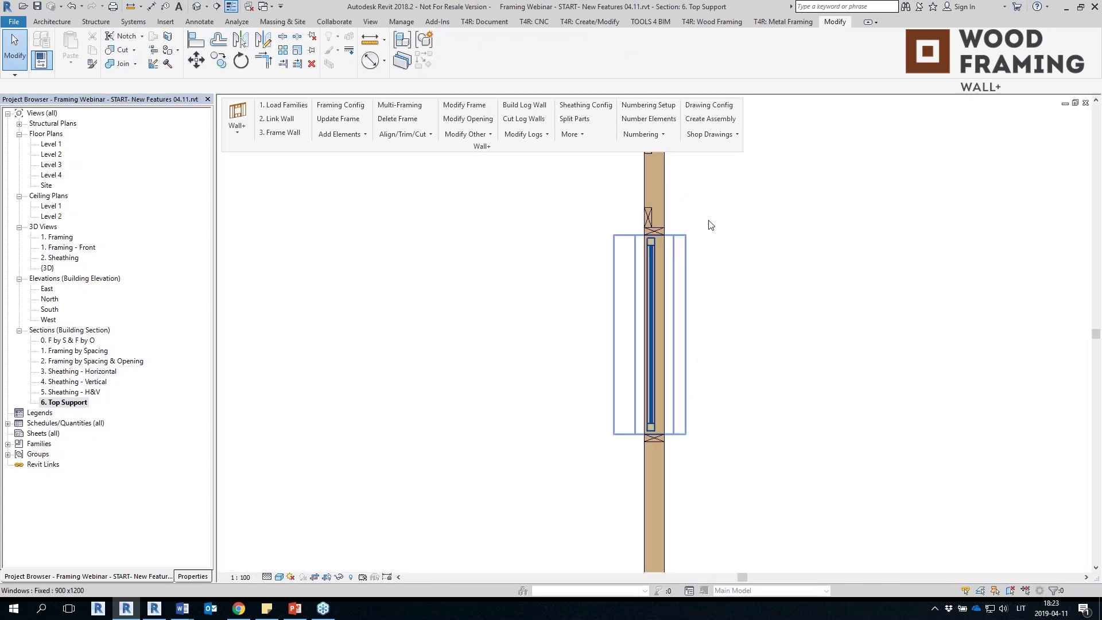
middle_drag(710, 226, 653, 434)
scroll(595, 325, up, 2)
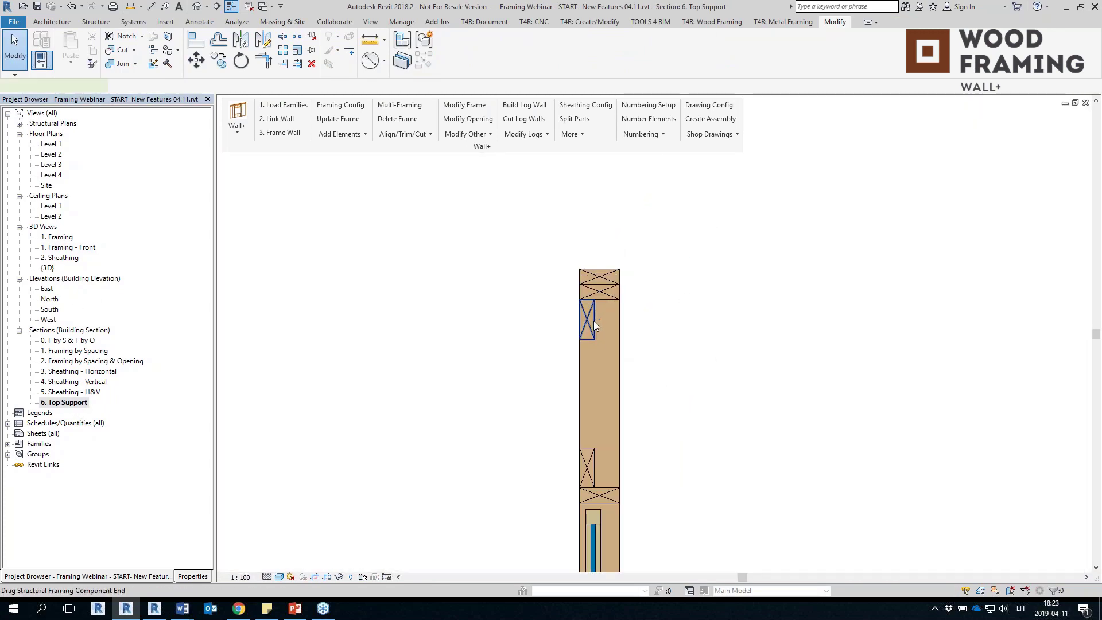
click(595, 325)
scroll(595, 326, up, 2)
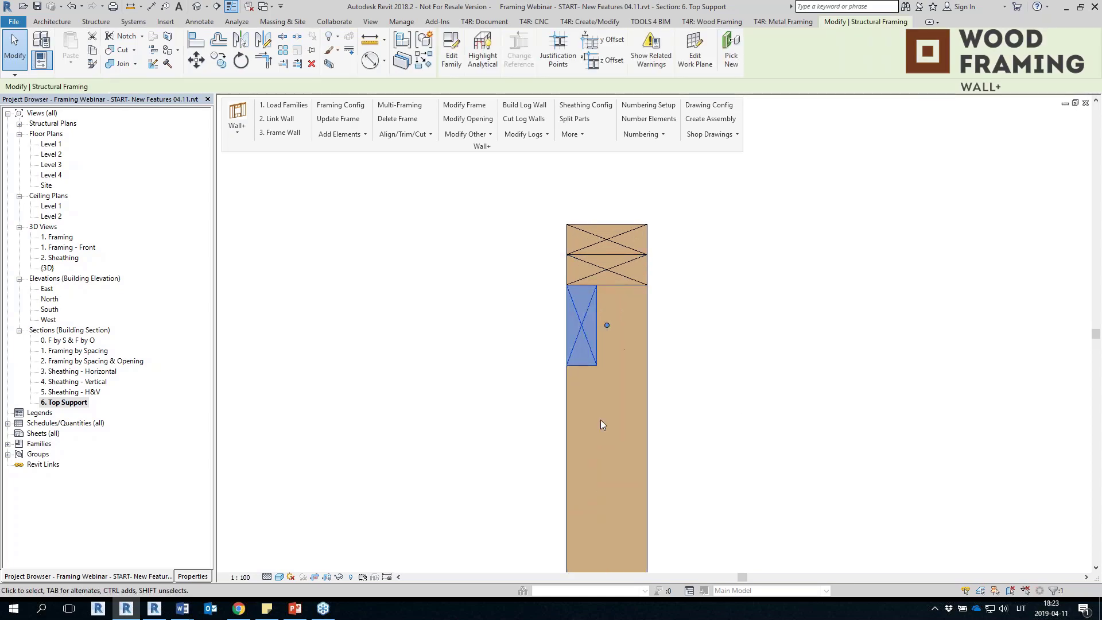
click(723, 300)
scroll(598, 289, up, 2)
scroll(595, 287, down, 5)
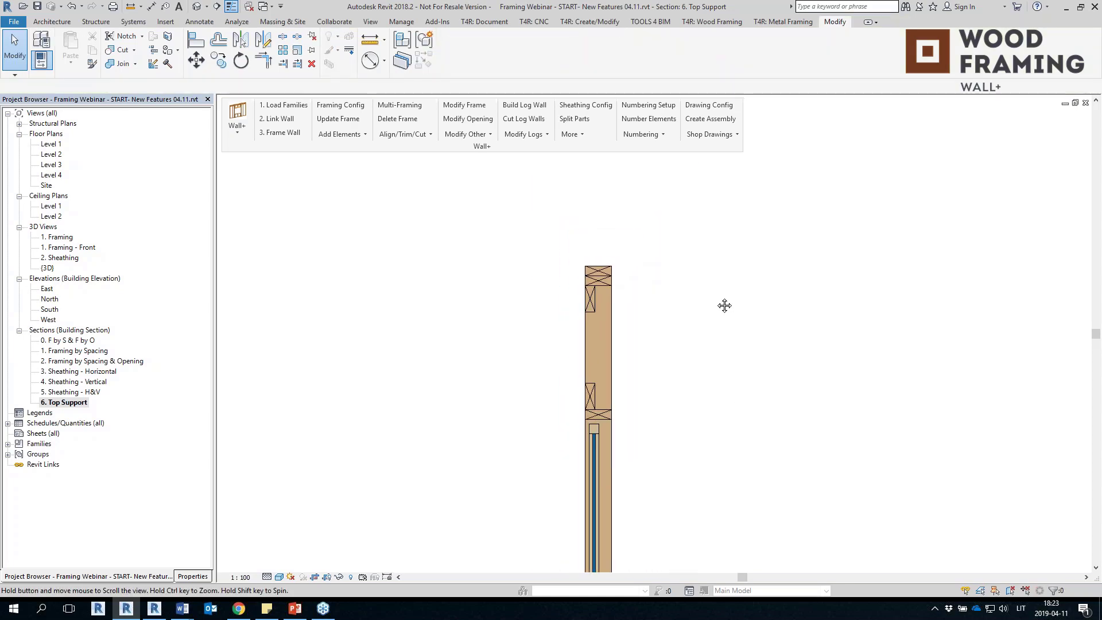
key(ctrl+Tab)
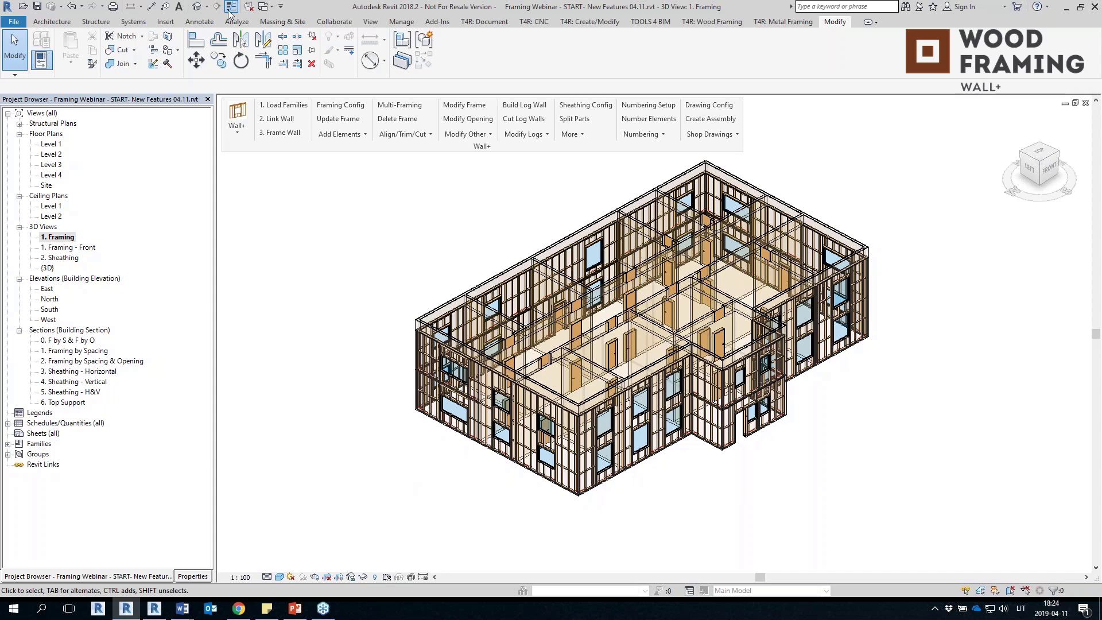
Step: Switch to the Std Bath for screenshot.rvt project in the other Revit window and frame its open front wall with Wall+M
click(158, 610)
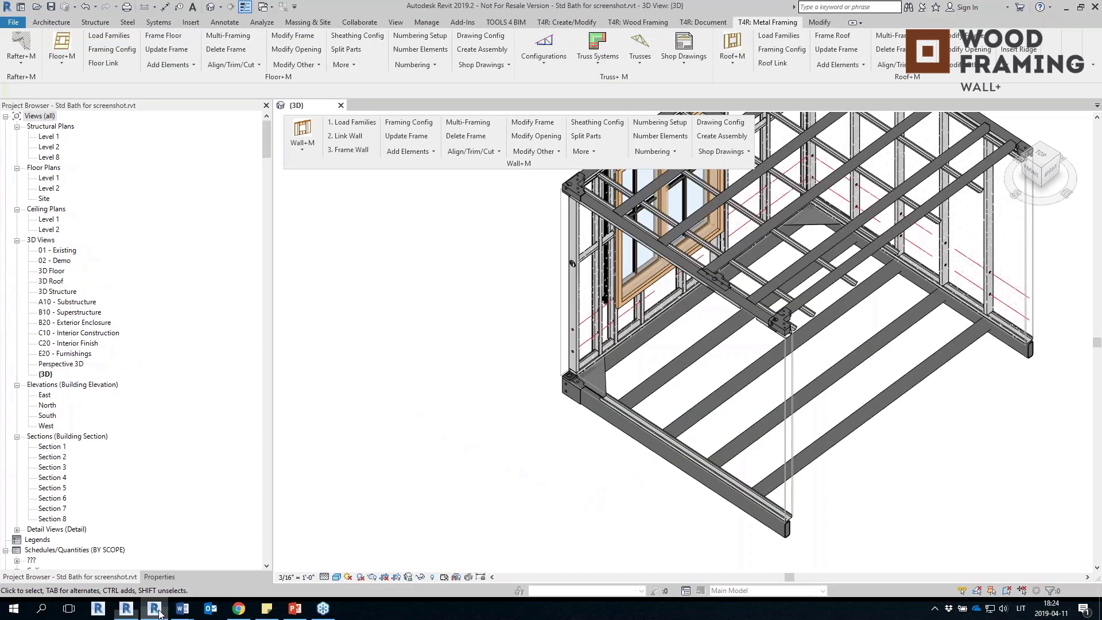
scroll(422, 462, down, 3)
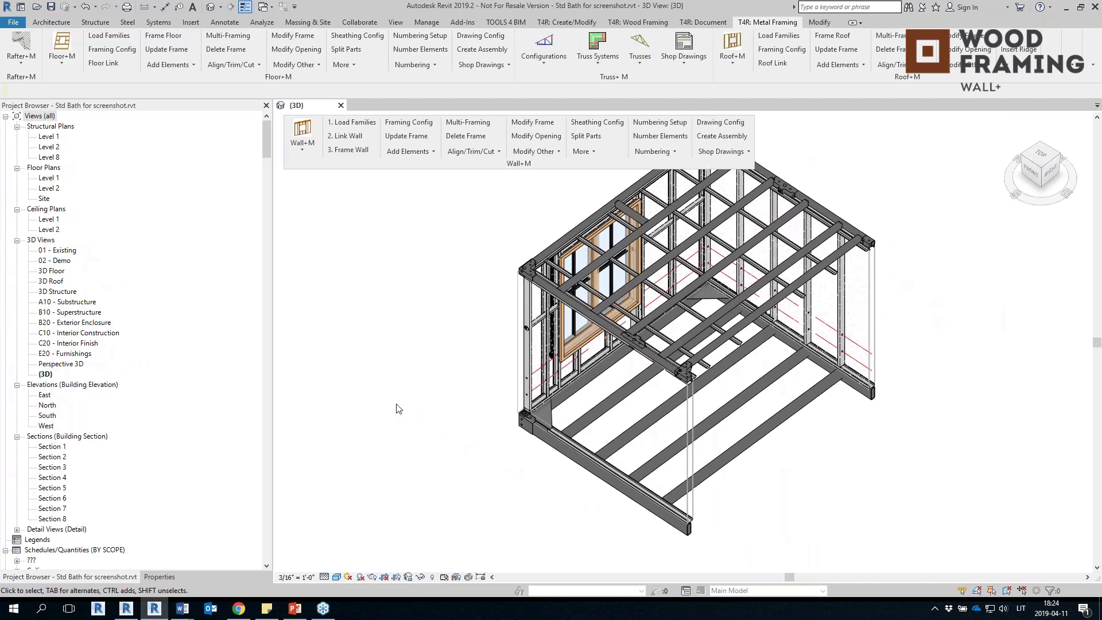
shift+middle_drag(836, 485, 996, 461)
click(803, 436)
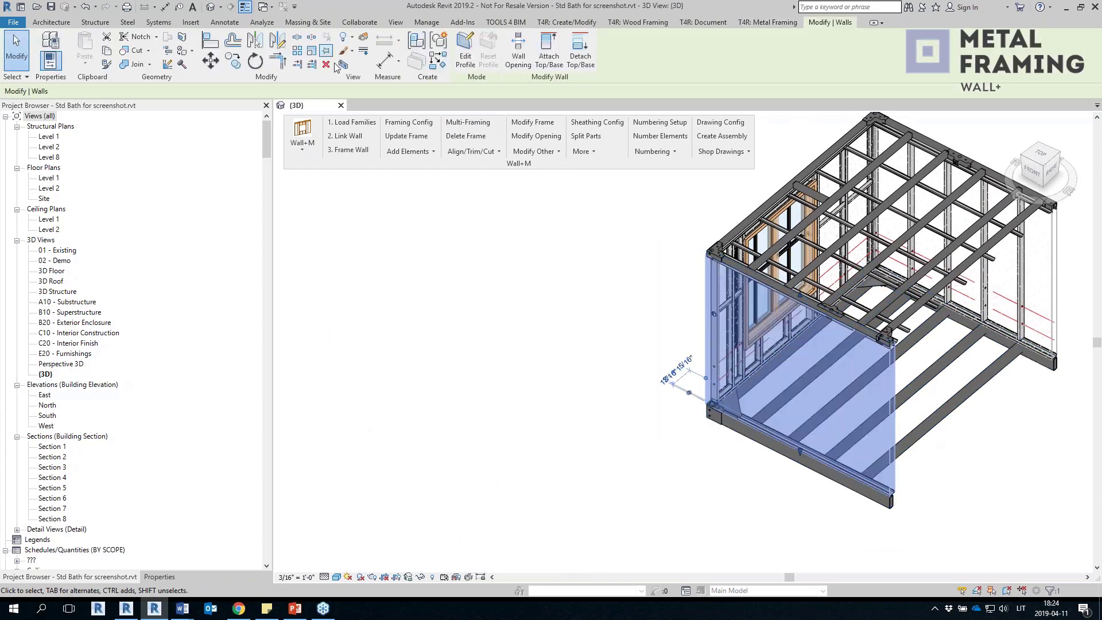
click(353, 151)
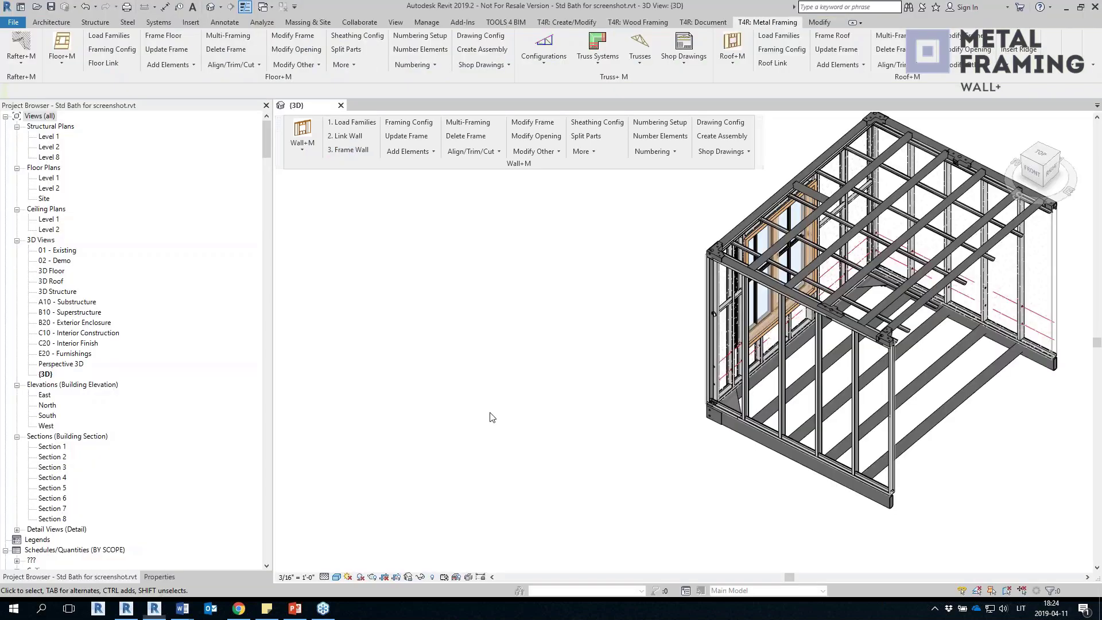
Step: Add diagonal bracing between studs/plates across the open front wall with the Wall+M bracing tool
shift+middle_drag(746, 494, 715, 476)
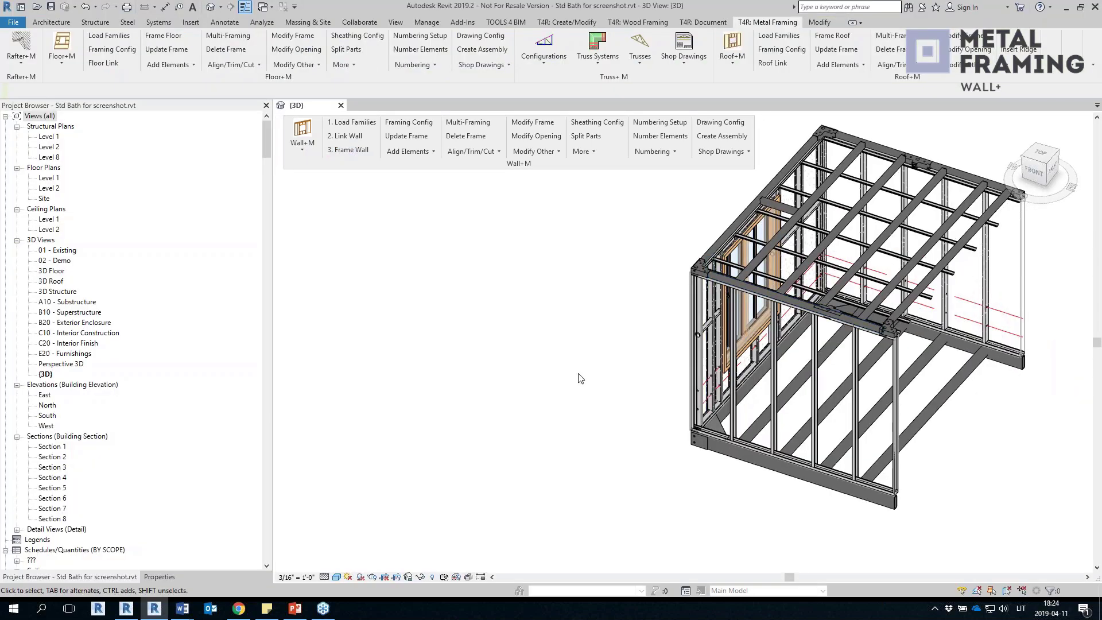
shift+middle_drag(578, 377, 566, 333)
click(400, 152)
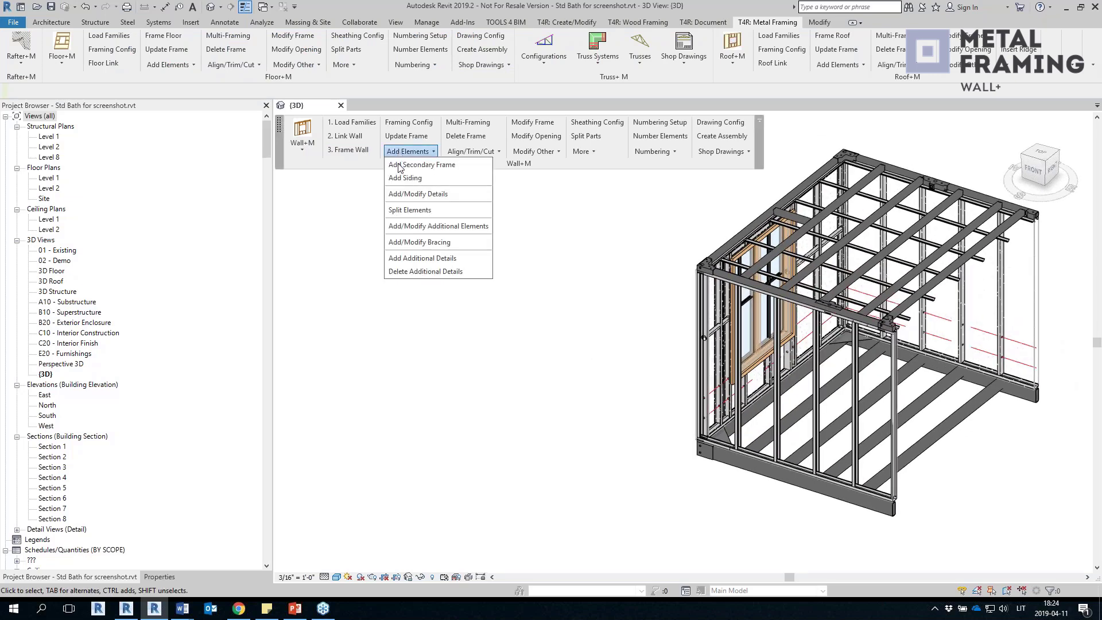
click(401, 242)
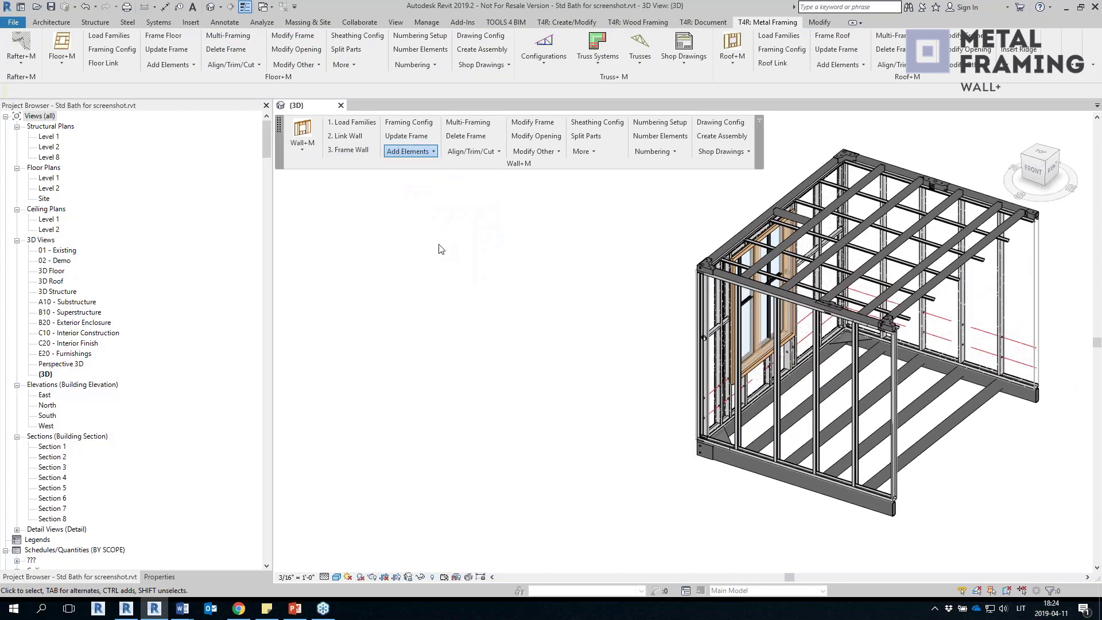
drag(495, 187, 341, 187)
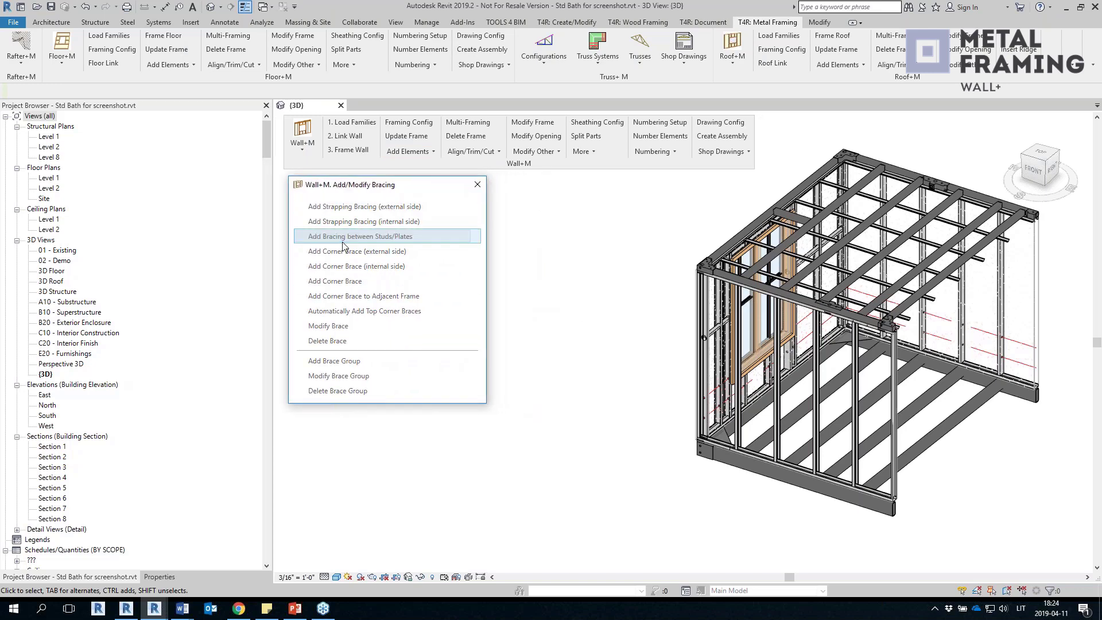
click(345, 237)
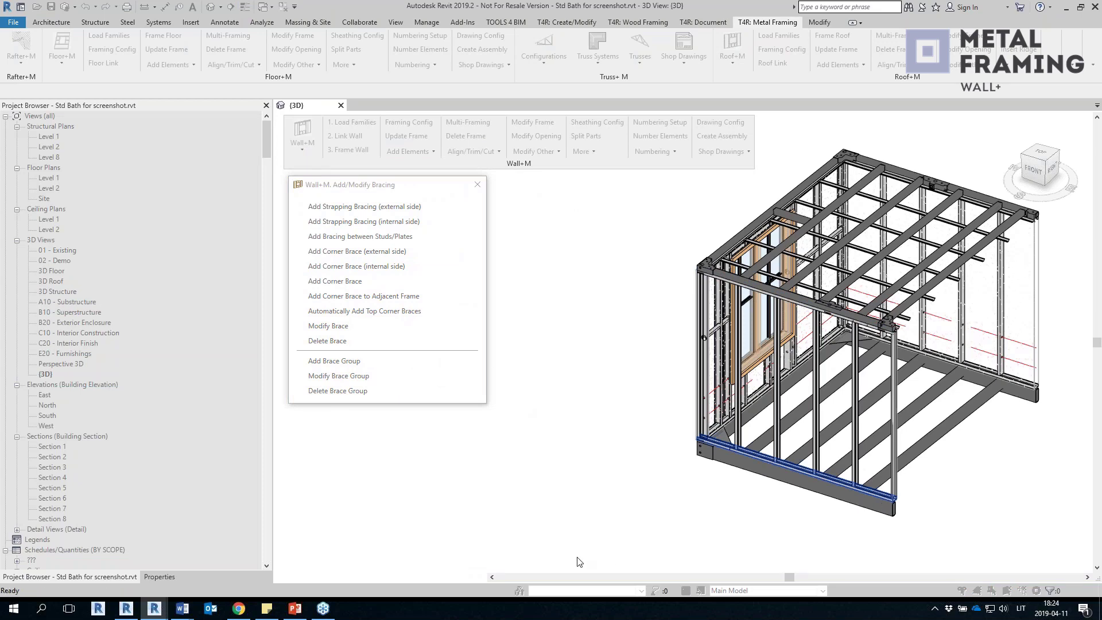
scroll(802, 384, up, 5)
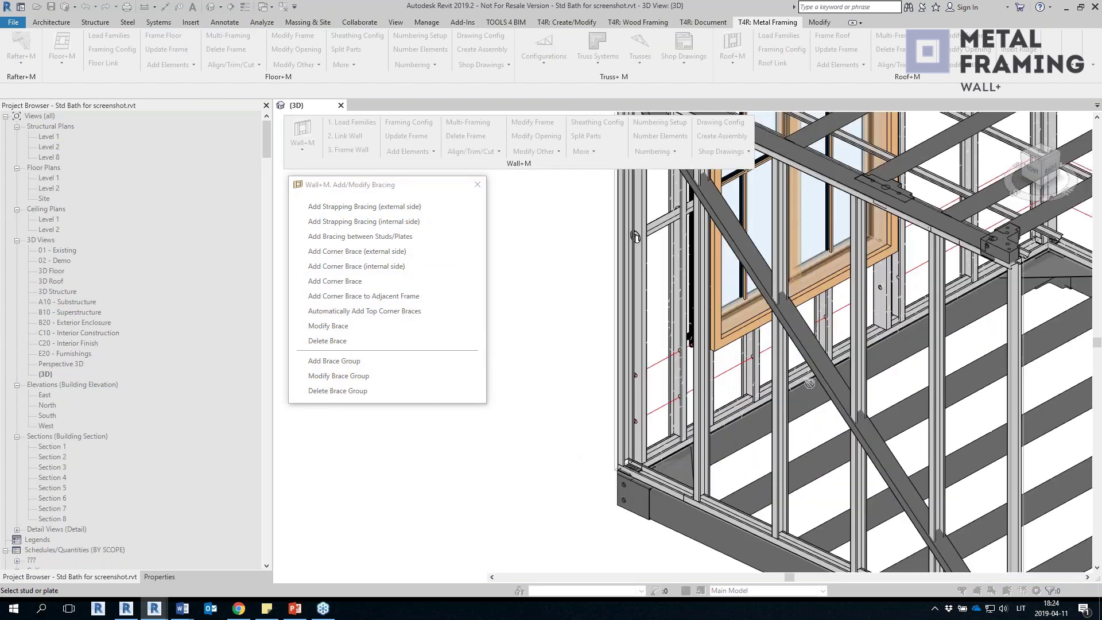
scroll(860, 377, down, 5)
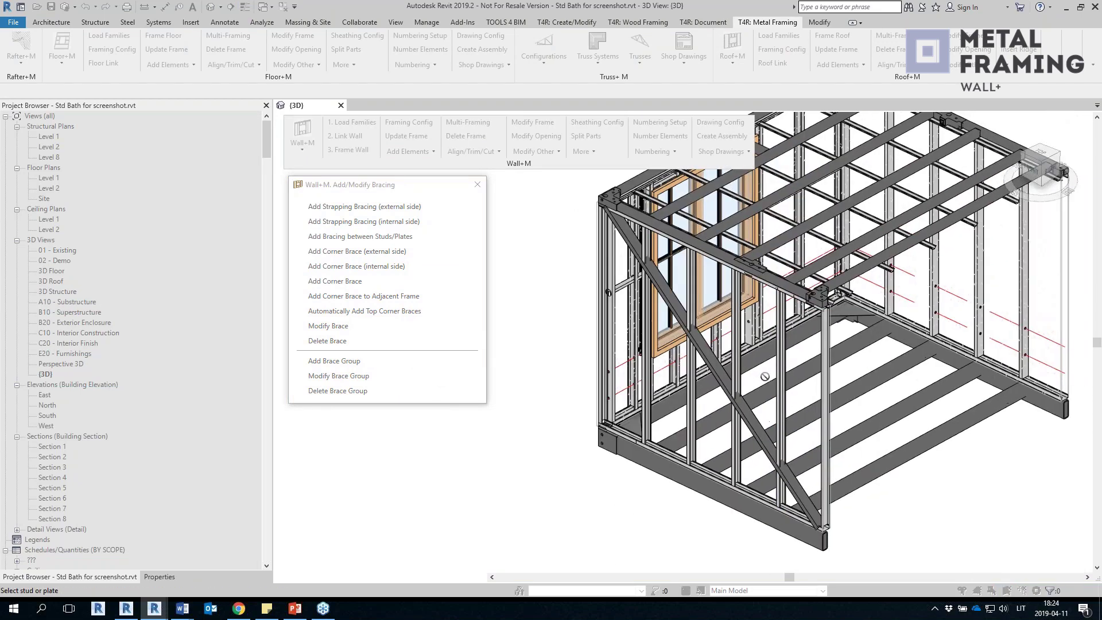
Step: Examine the diagonal brace and the front wall studs it crosses from different 3D angles
click(782, 411)
shift+middle_drag(781, 411, 745, 382)
click(733, 380)
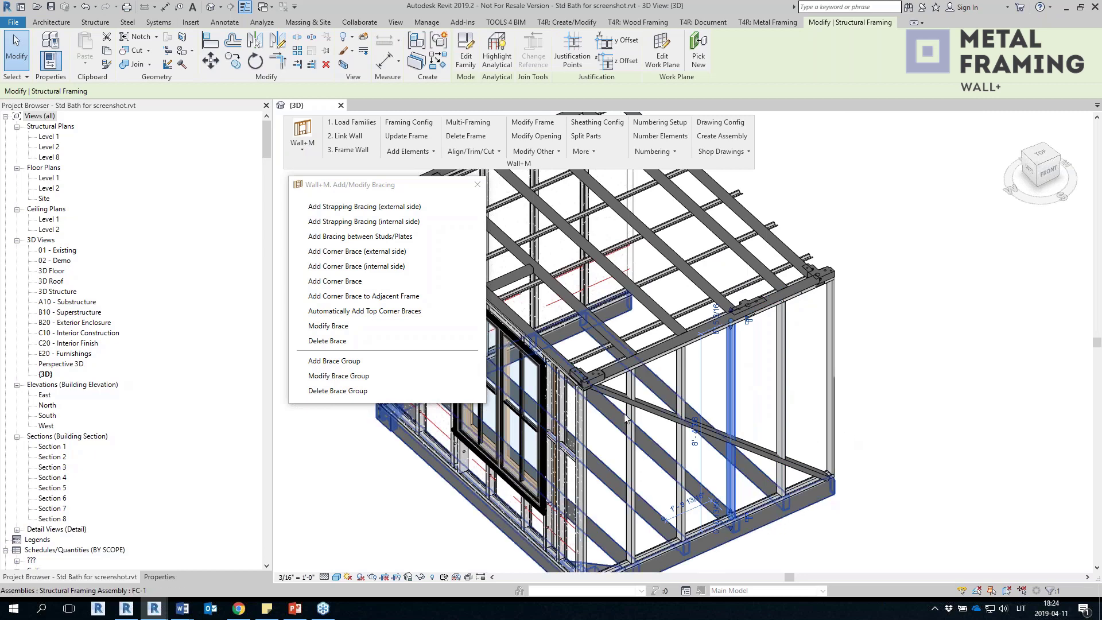
click(939, 462)
click(1015, 146)
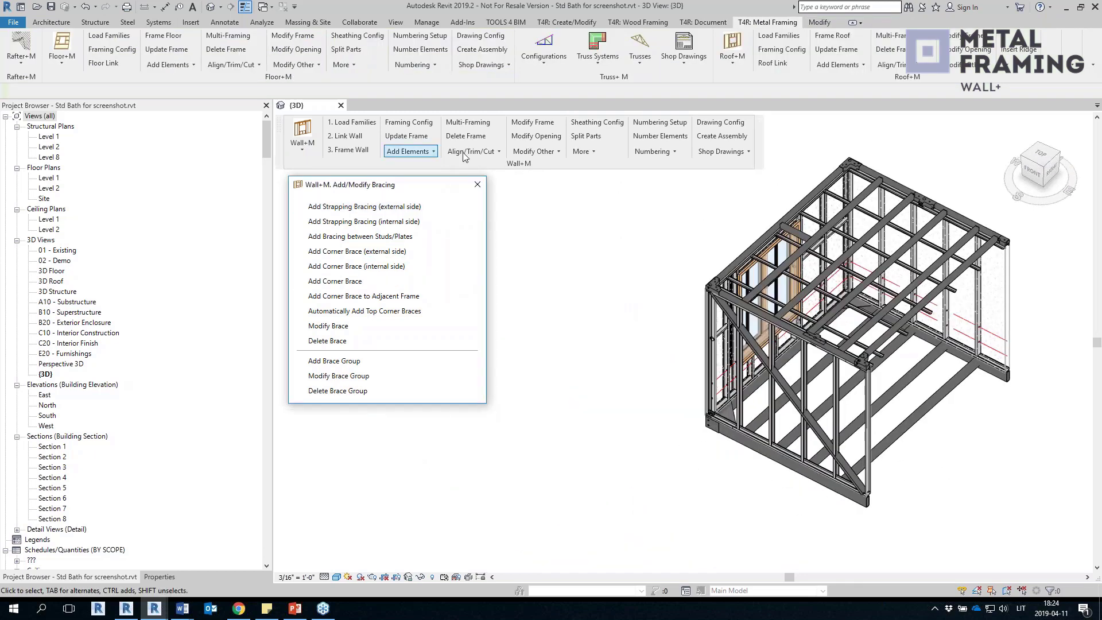
Step: Move the front wall's diagonal brace to the added external element group
click(411, 152)
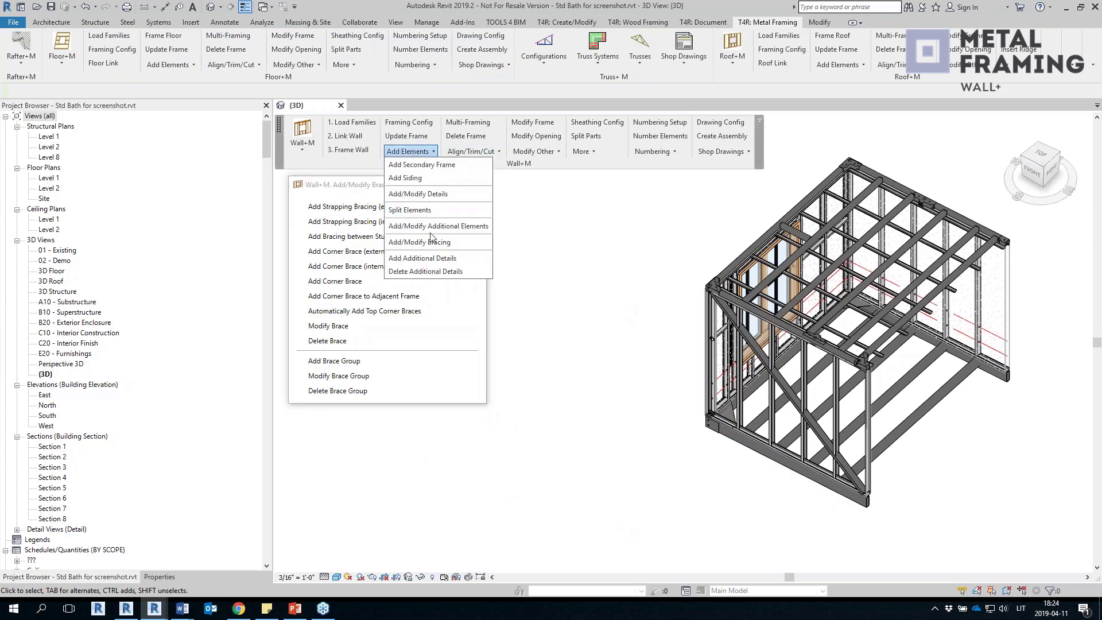
click(454, 226)
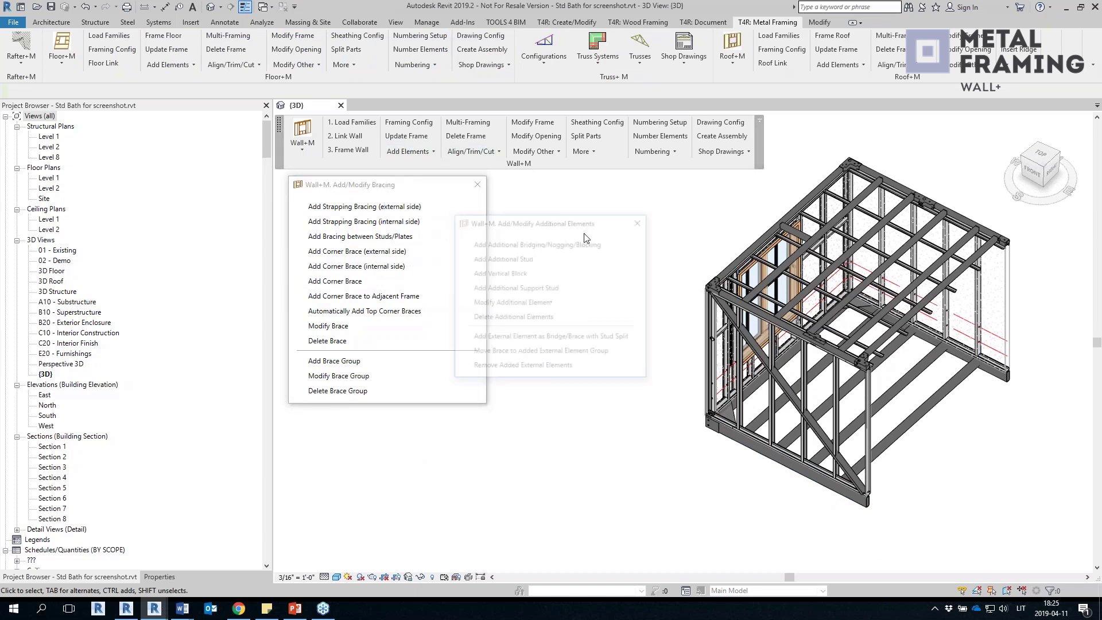
drag(563, 228, 395, 191)
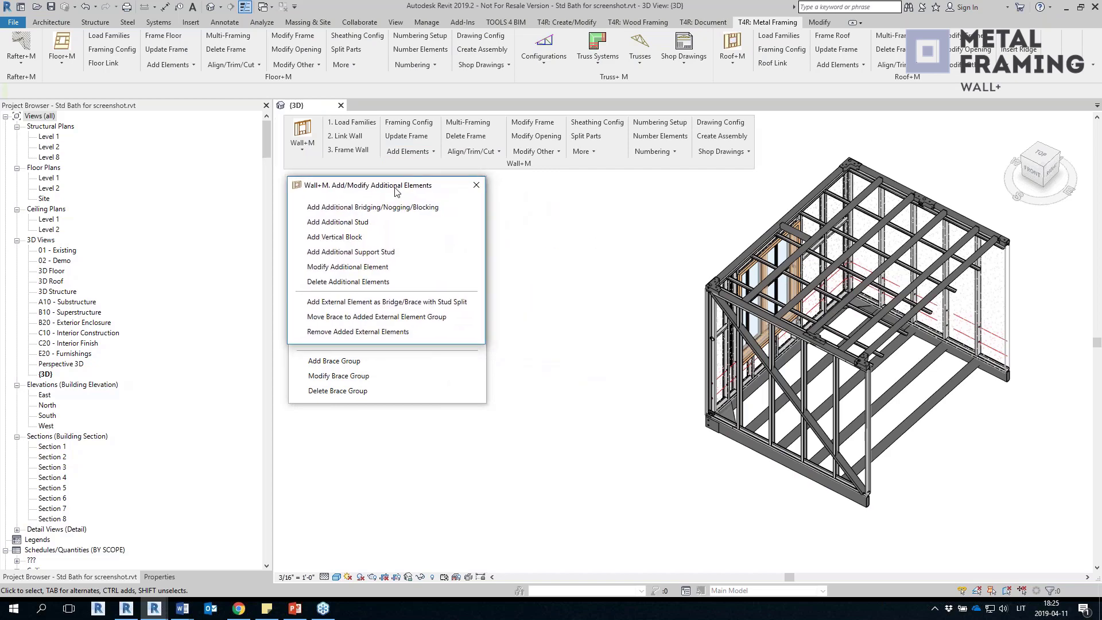
click(373, 318)
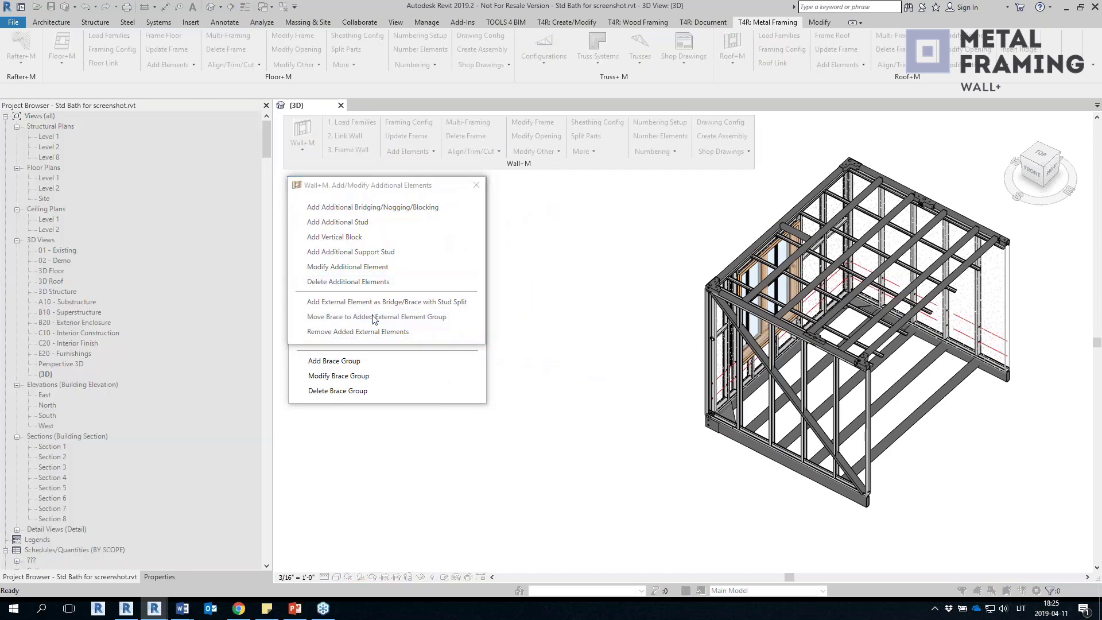
click(746, 347)
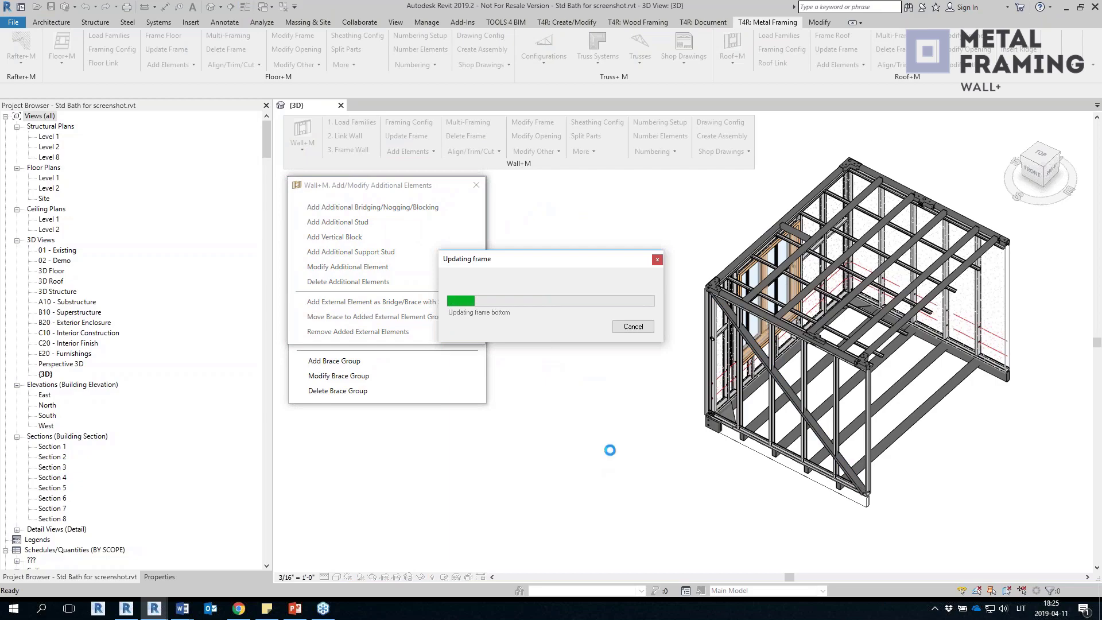
Step: Inspect how the front wall's studs meet the diagonal brace from several angles, and close the additional elements tool list
scroll(869, 484, up, 5)
shift+middle_drag(869, 483, 613, 451)
click(667, 402)
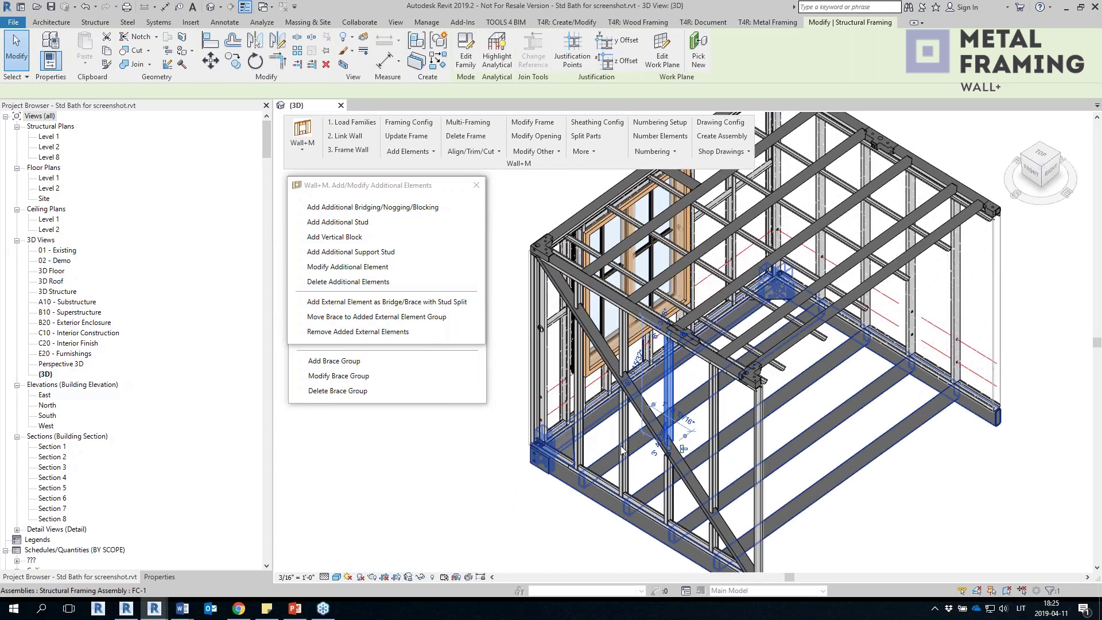
click(623, 436)
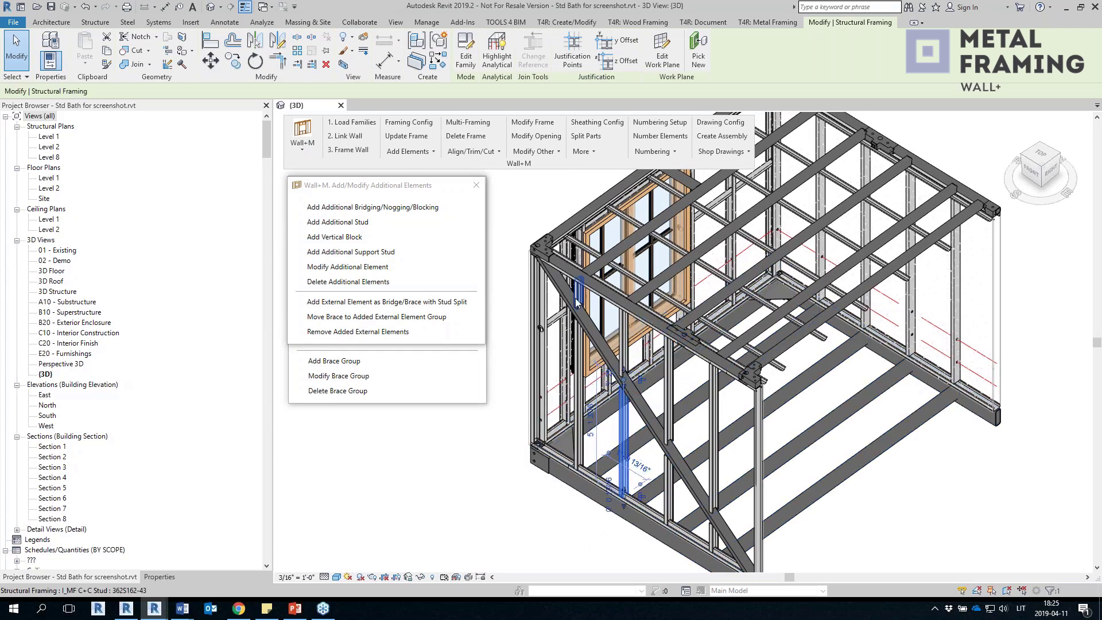
click(713, 436)
click(625, 467)
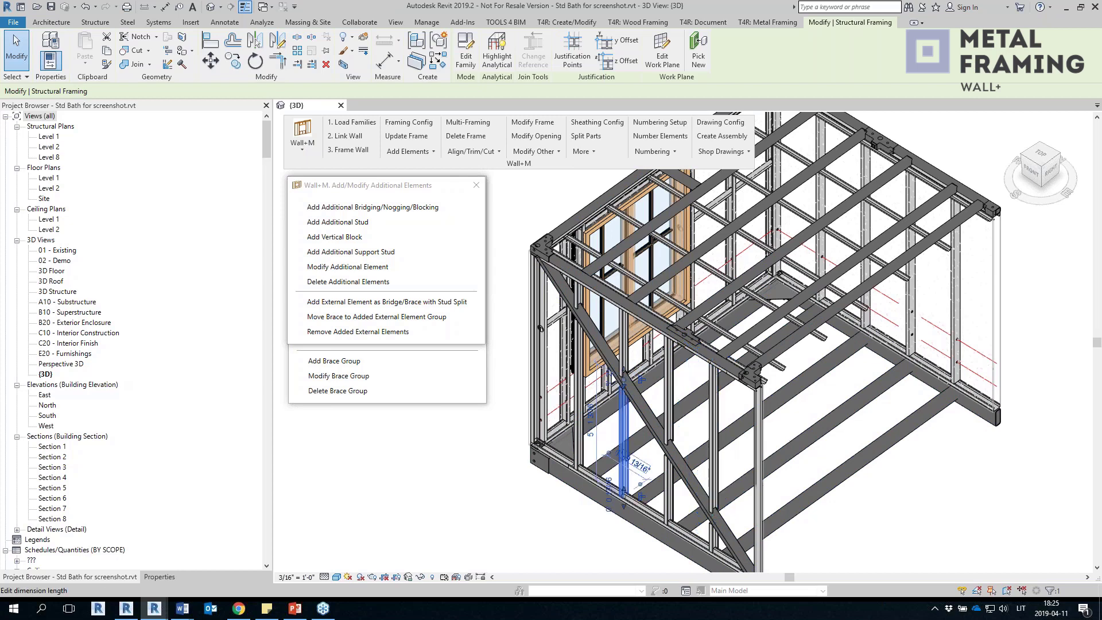
click(583, 448)
scroll(584, 444, down, 2)
shift+middle_drag(583, 443, 886, 384)
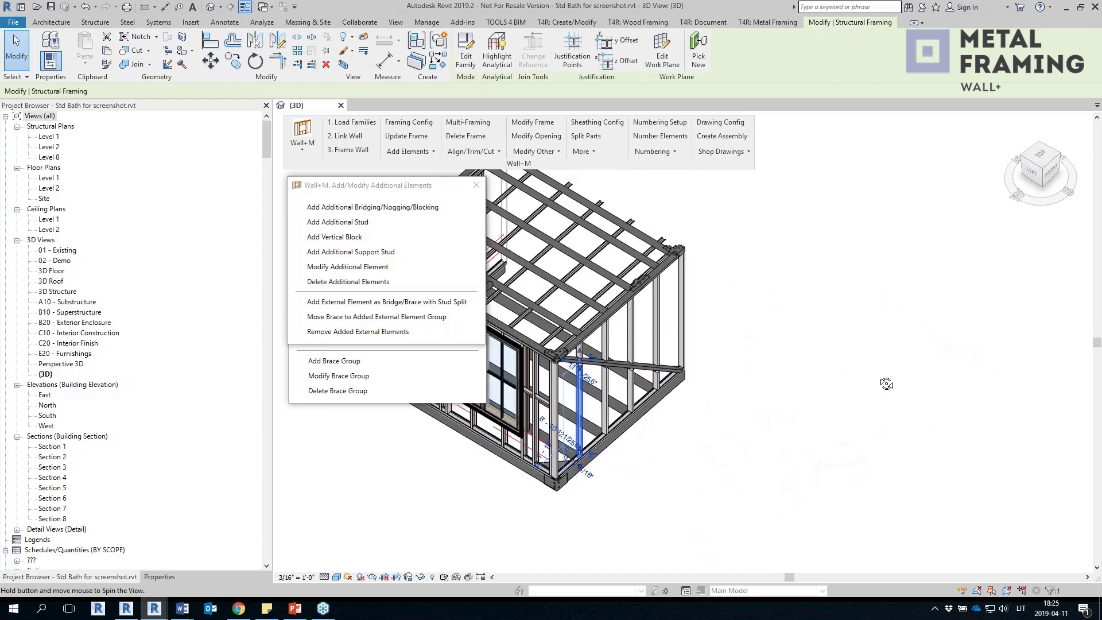
click(631, 402)
shift+middle_drag(631, 402, 540, 452)
click(538, 451)
click(476, 186)
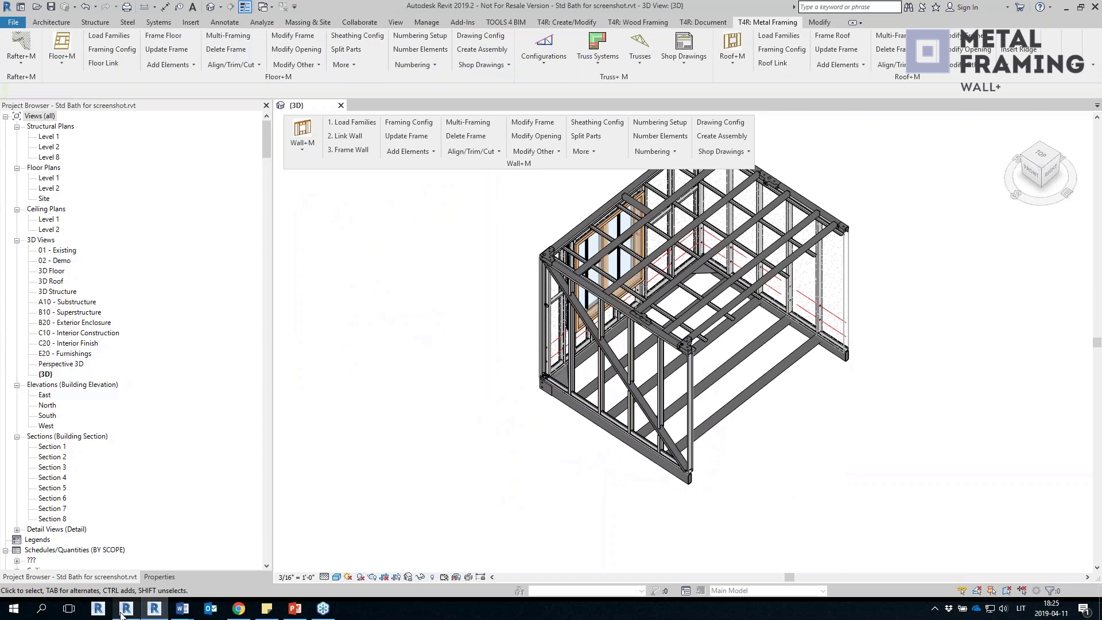
Step: Switch to the Webinar Multiframing- New Features 04.09.rvt project's 3D view in the other Revit window
mouse_move(127, 614)
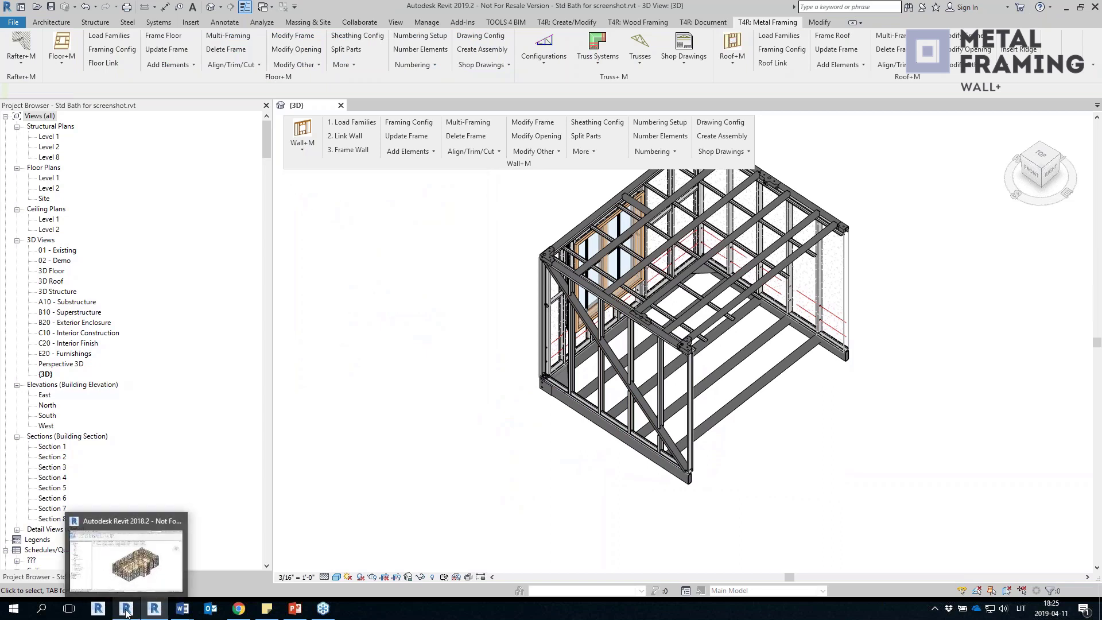
click(127, 610)
click(265, 7)
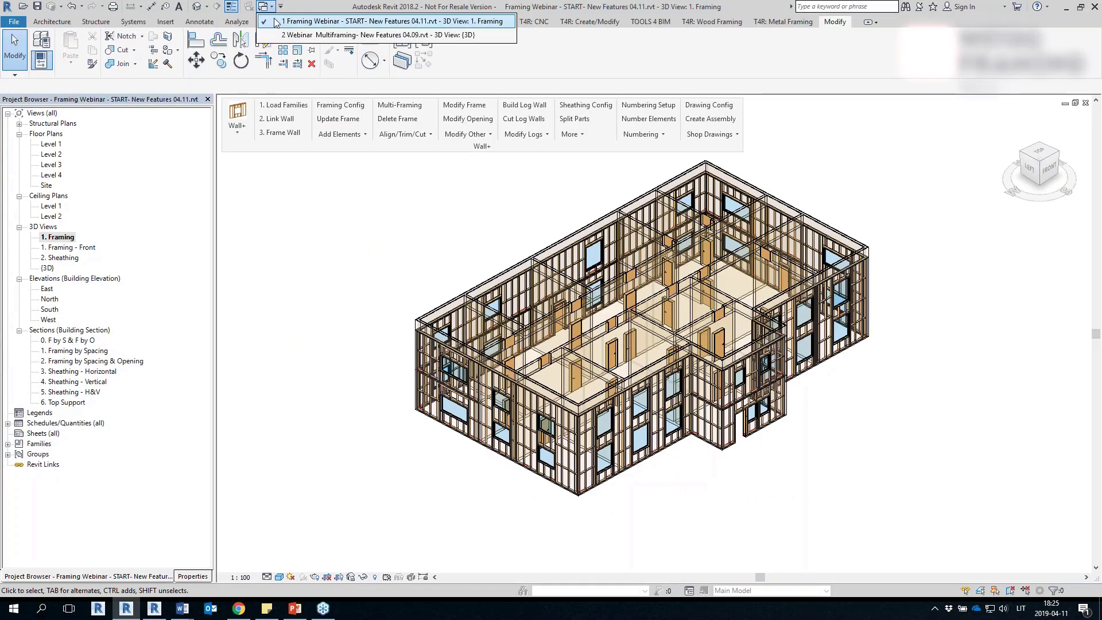
click(298, 35)
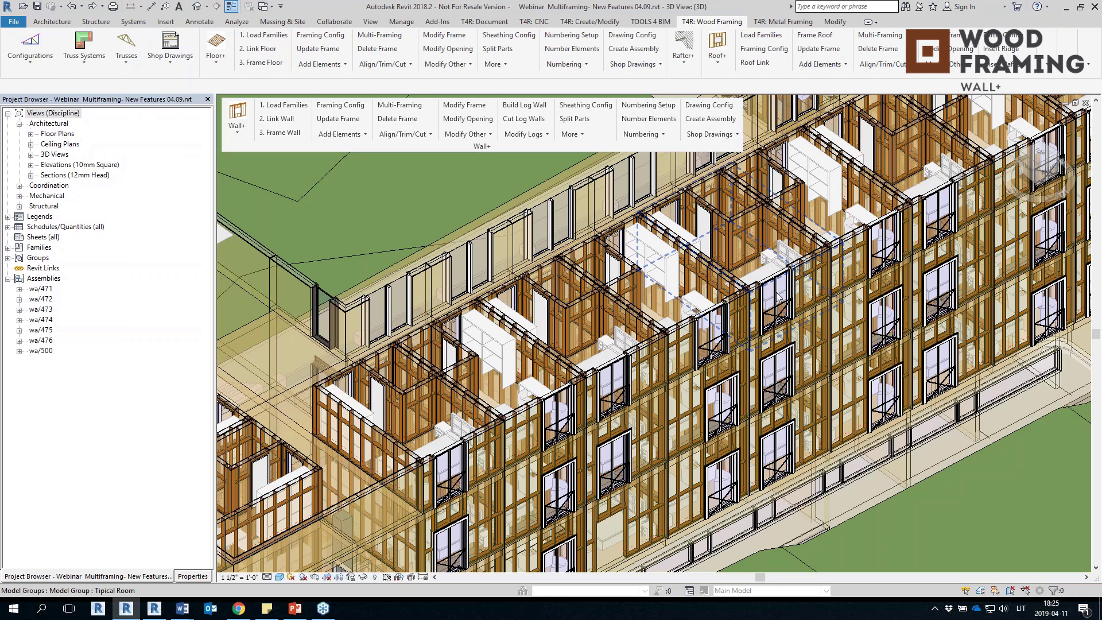
Step: Highlight one of the Tipical Room model groups and review the Wall+ Multi-Framing options for model groups and identical walls
click(802, 268)
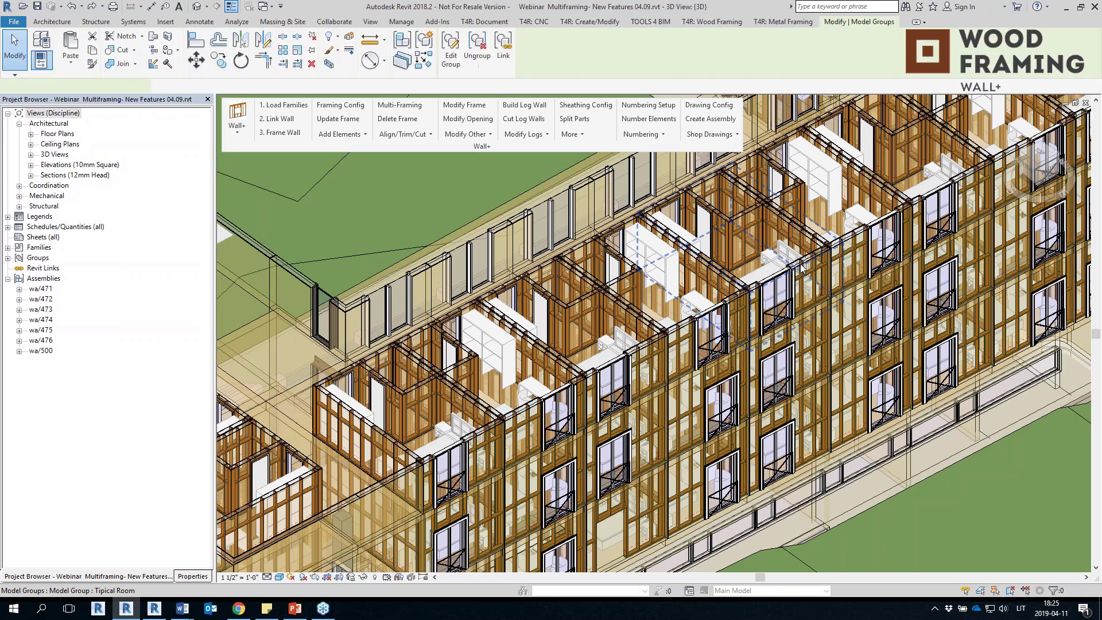
drag(678, 328, 639, 364)
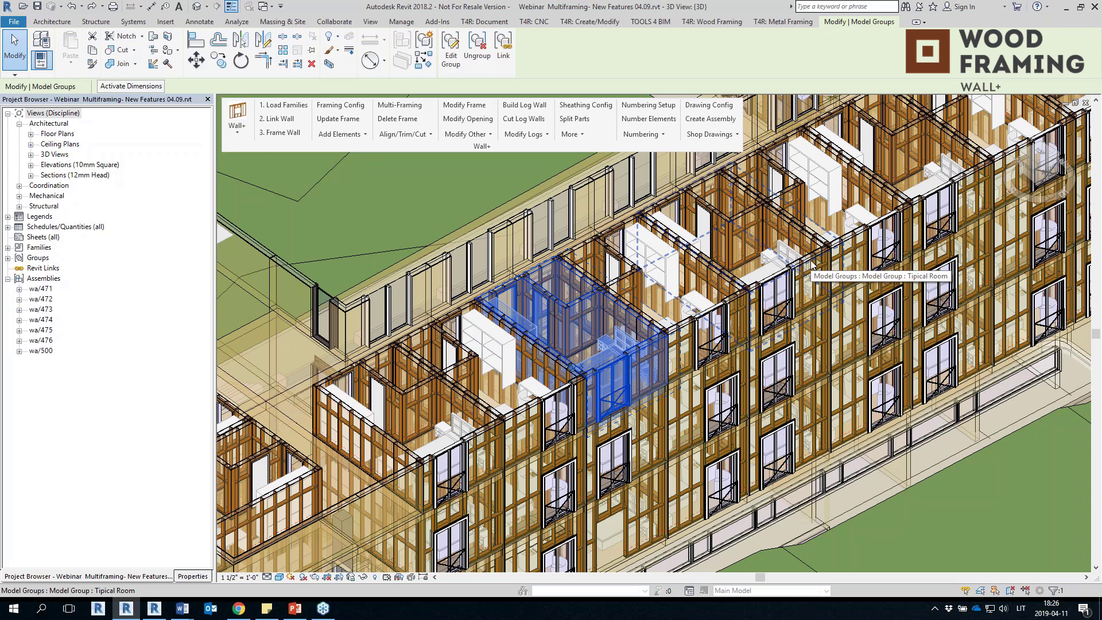
key(Escape)
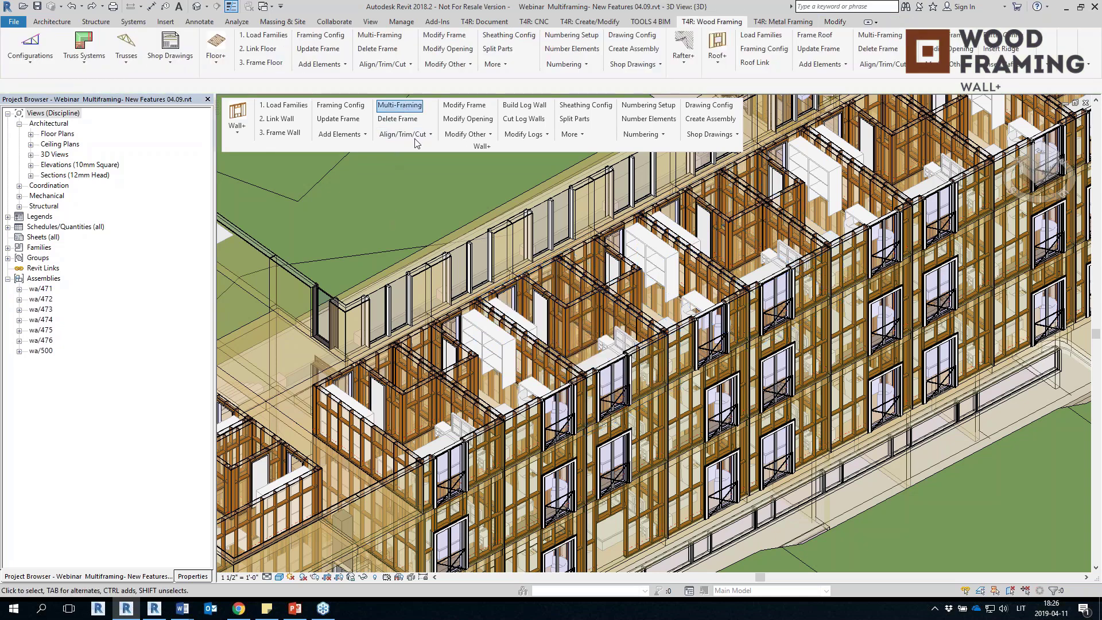
click(398, 105)
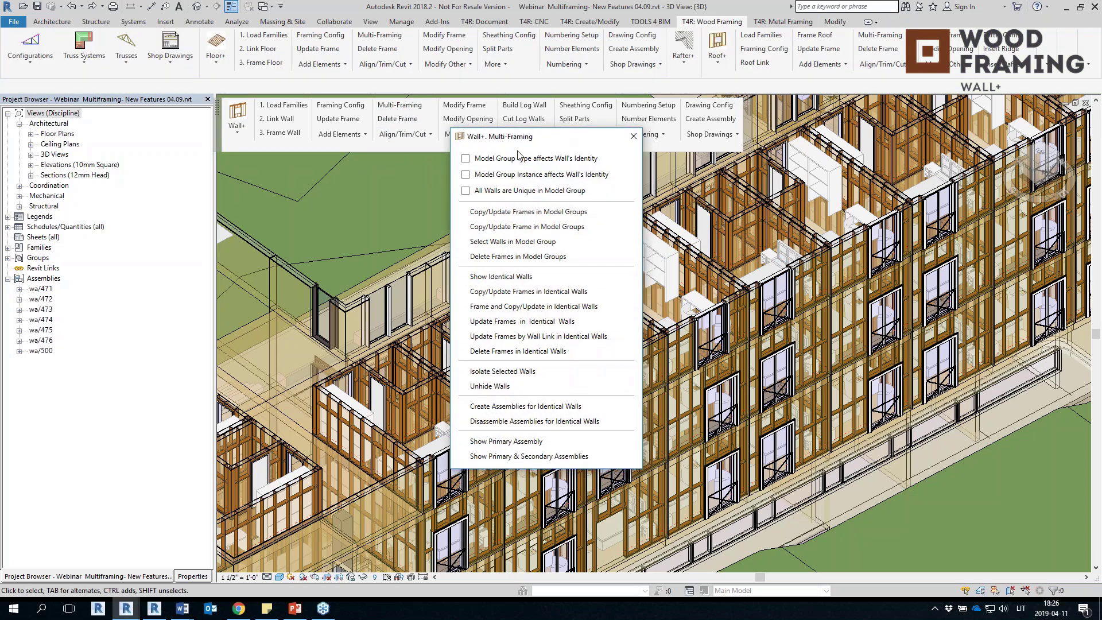
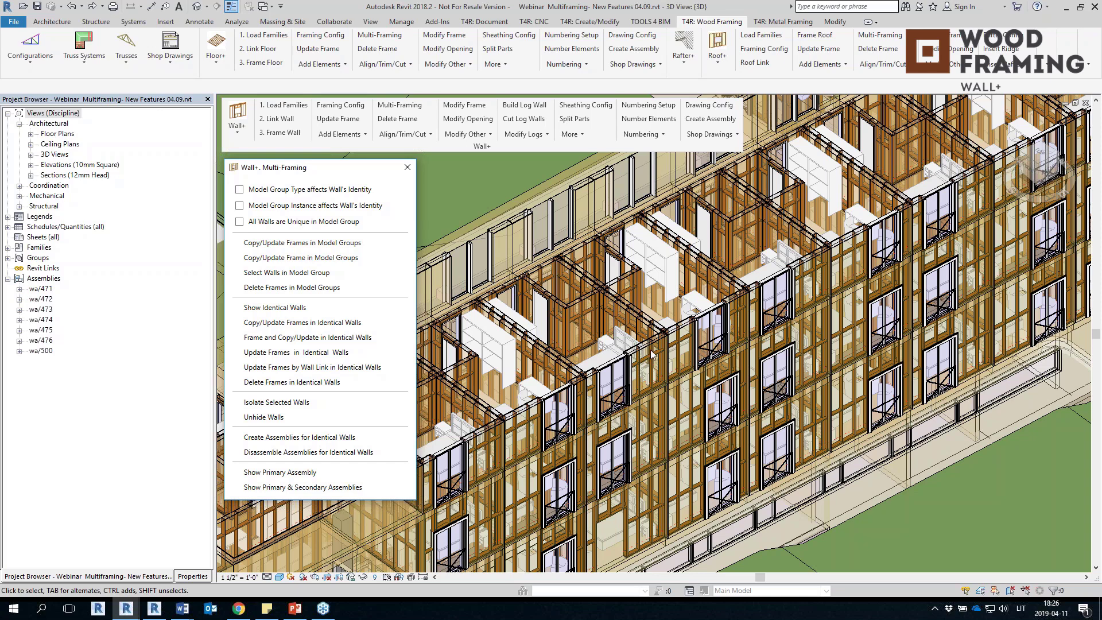
click(407, 167)
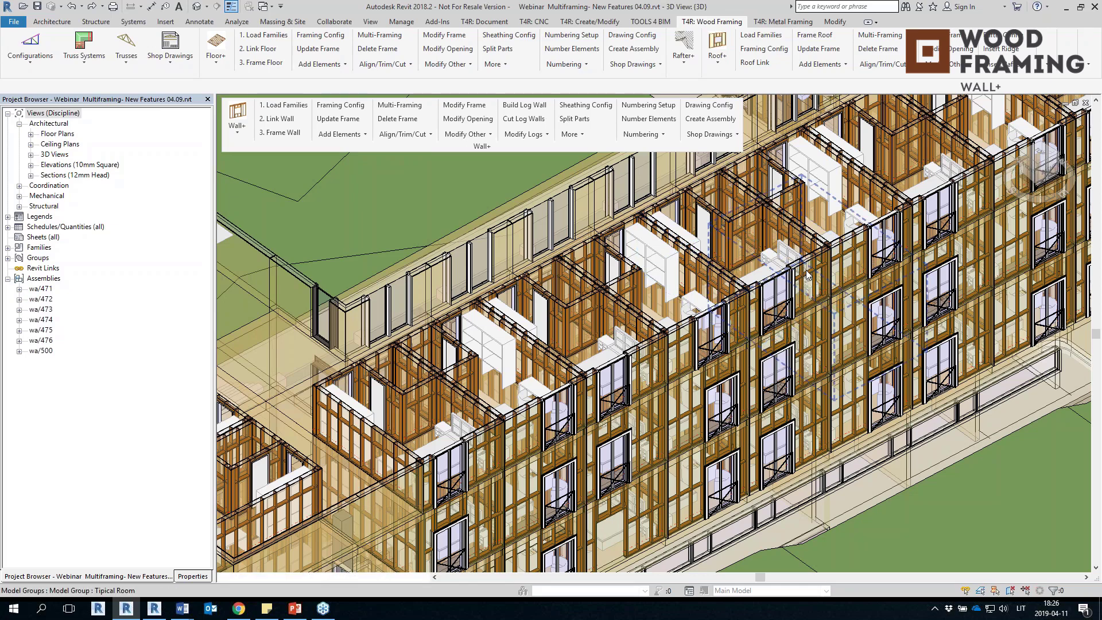
Step: Examine the assembled exterior wall frame around a window in one of the upper rooms
scroll(815, 304, up, 2)
middle_drag(824, 318, 833, 343)
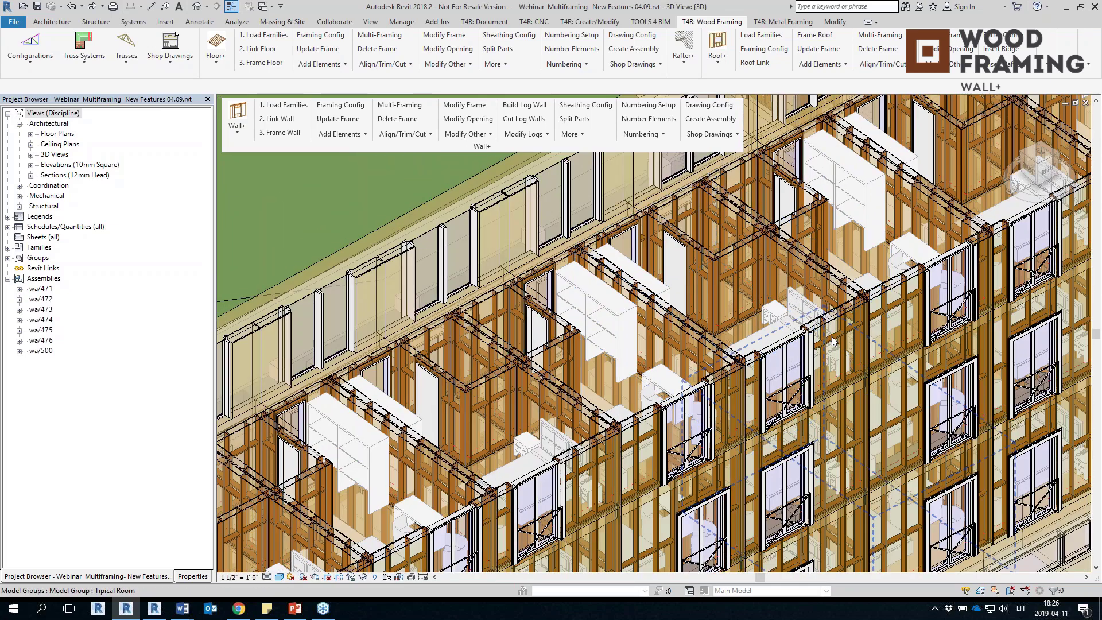
click(826, 322)
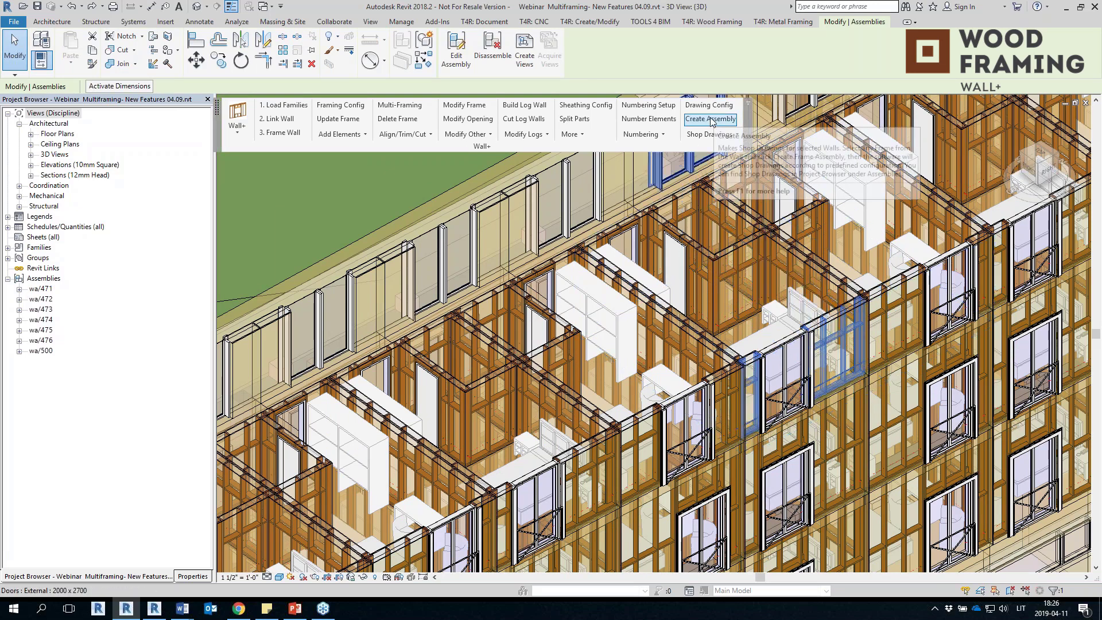
key(Escape)
Step: Review the 3D Ortho and Frame Front shop drawing views of assembly wa/471
click(19, 289)
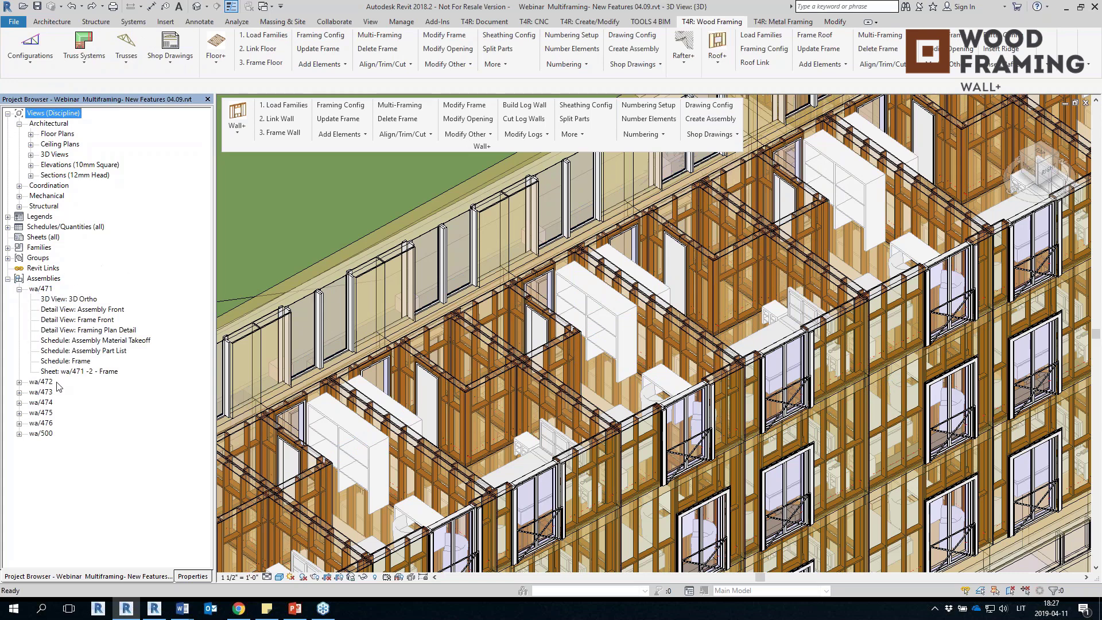
double_click(68, 299)
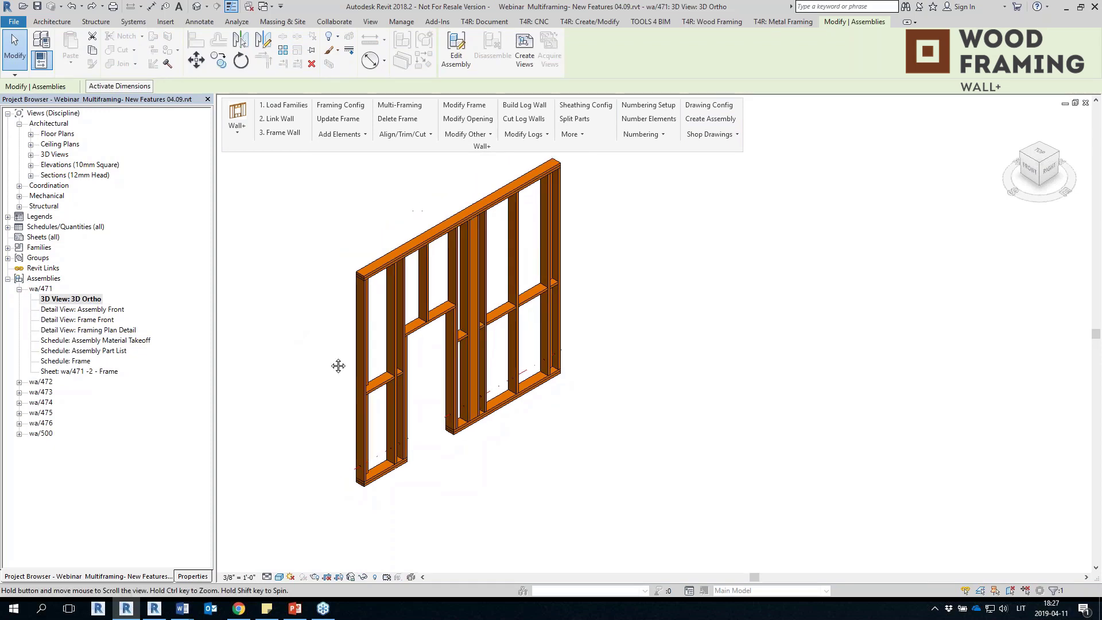
double_click(91, 320)
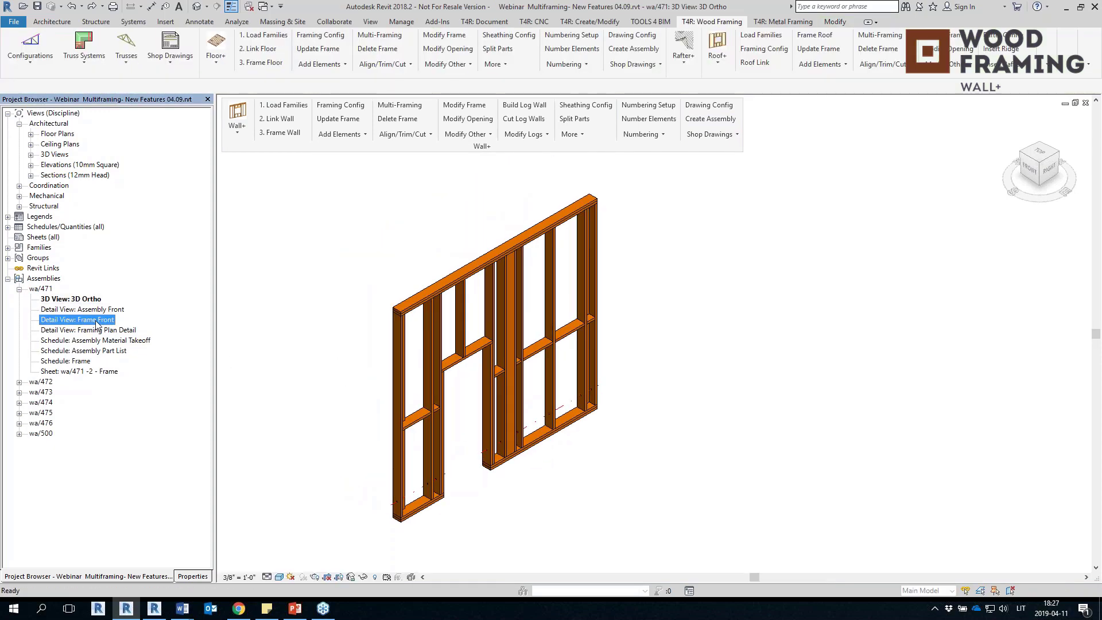
scroll(332, 310, up, 3)
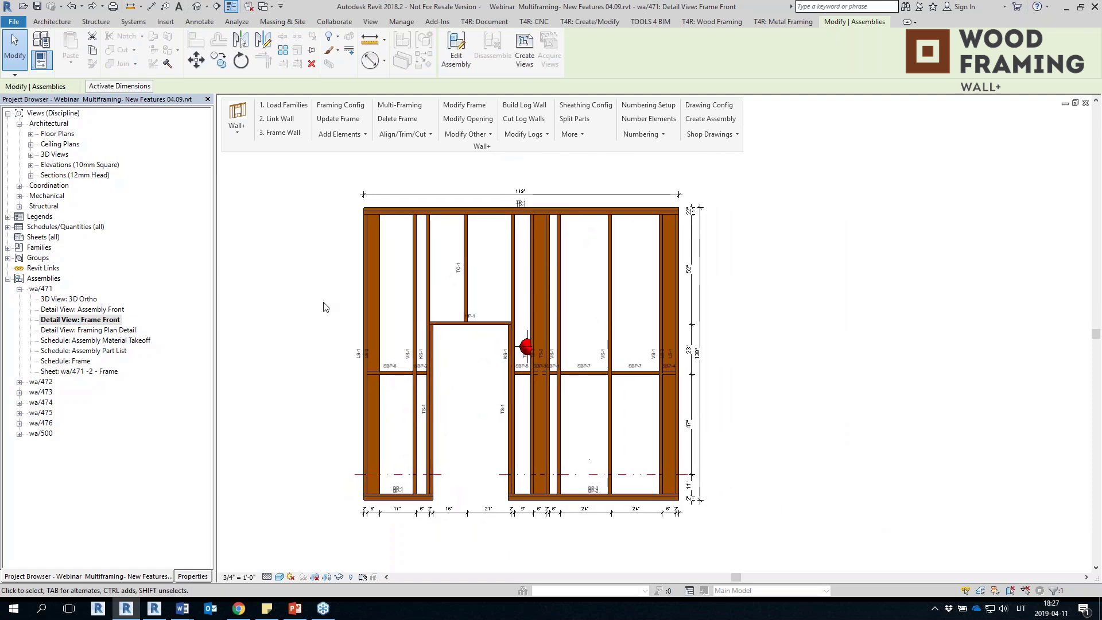
scroll(742, 310, down, 2)
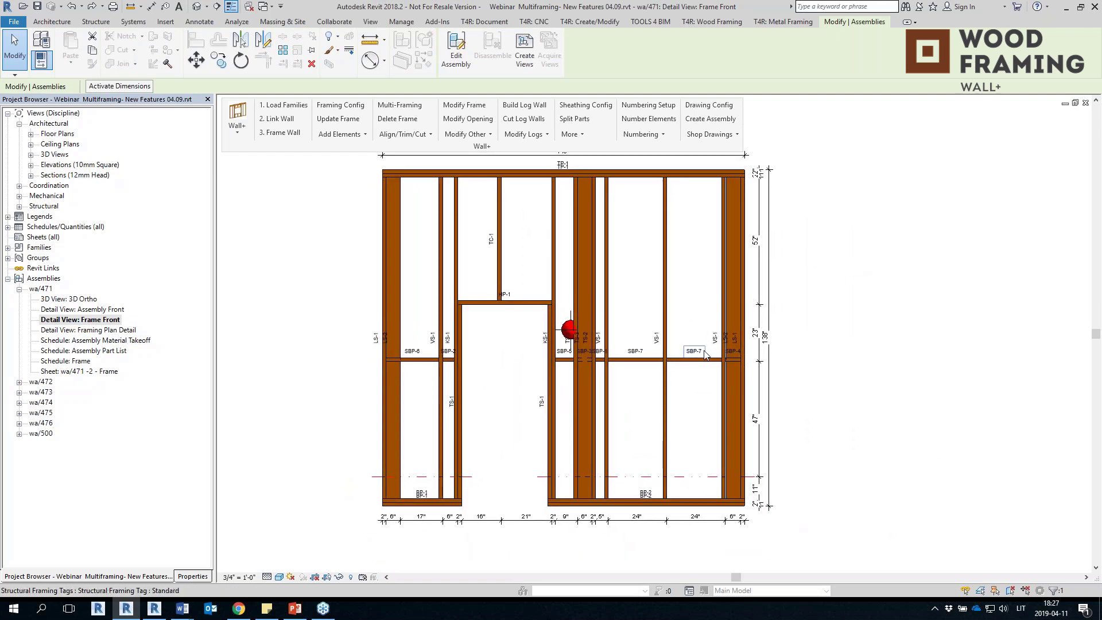
Step: Review the Framing Plan Detail drawing and the Frame schedule of assembly wa/471
double_click(92, 331)
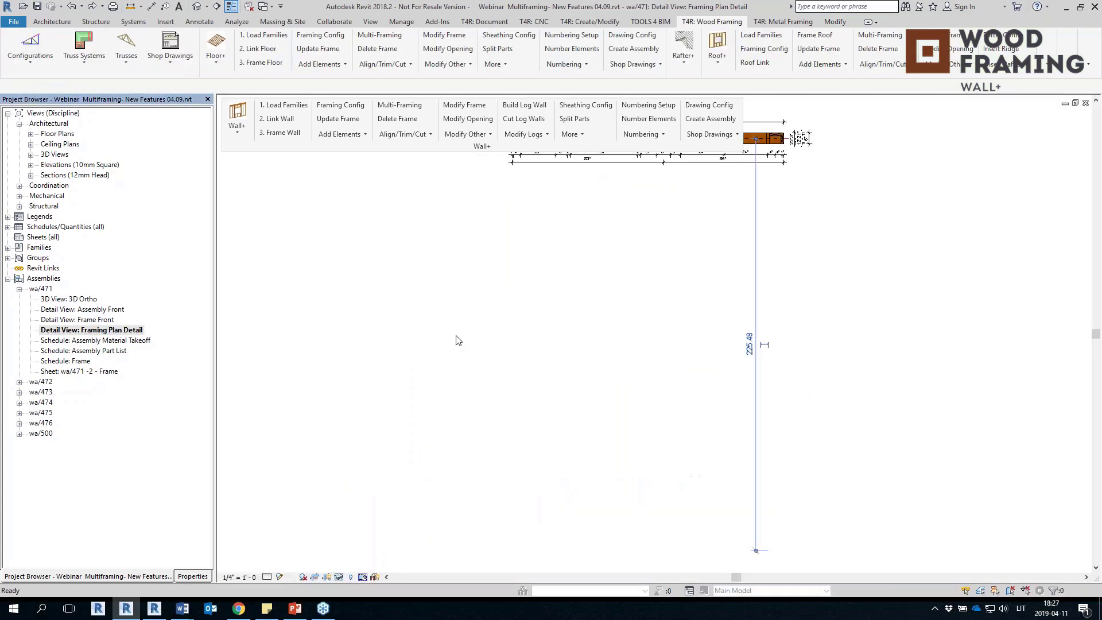
scroll(641, 252, up, 2)
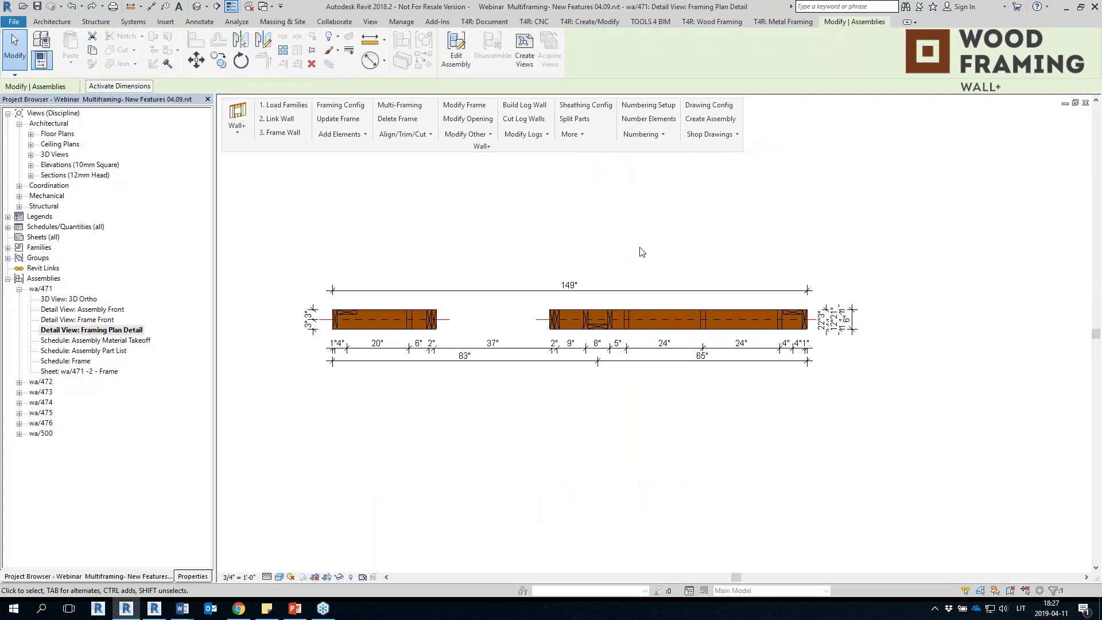
scroll(352, 231, up, 1)
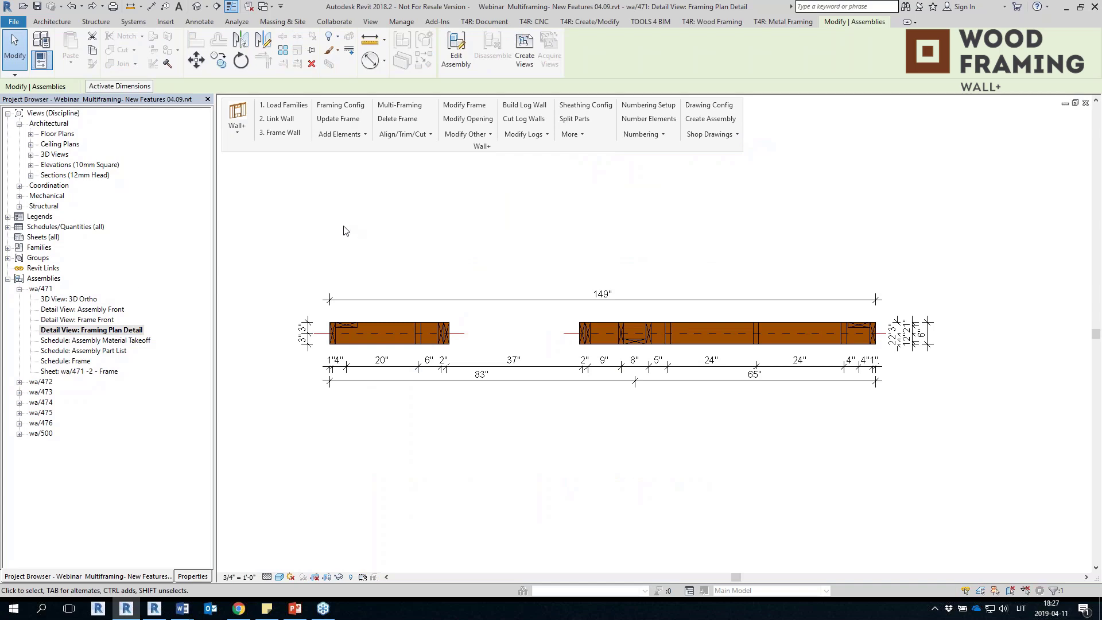
double_click(56, 362)
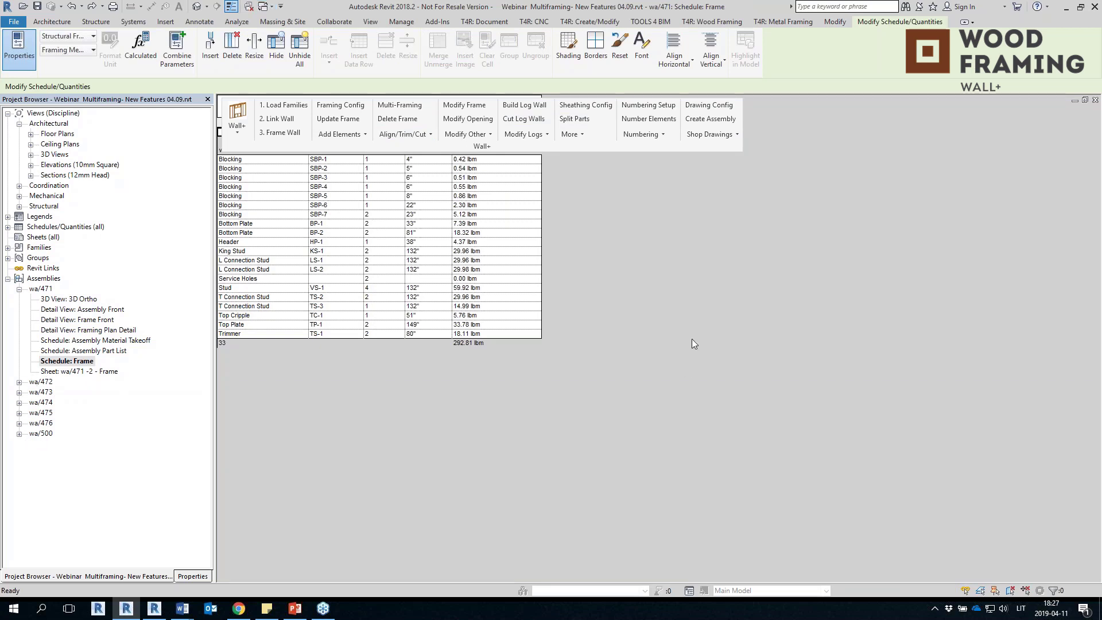
Step: Look at assembly wa/471 in its 3D Ortho view and return to the whole building's 3D view
double_click(74, 299)
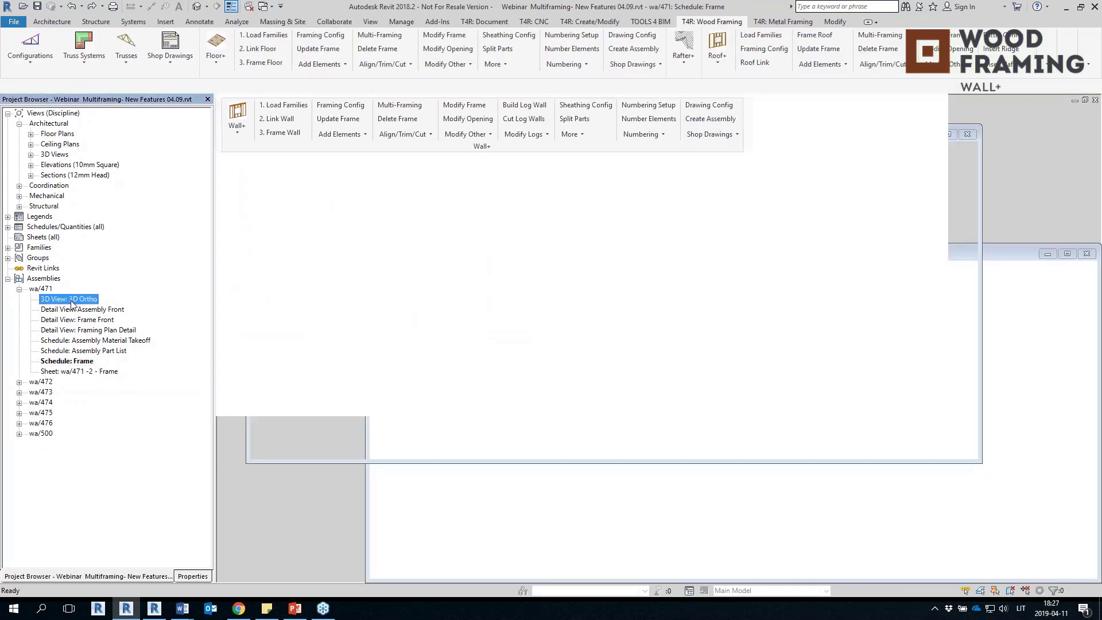
scroll(849, 352, down, 2)
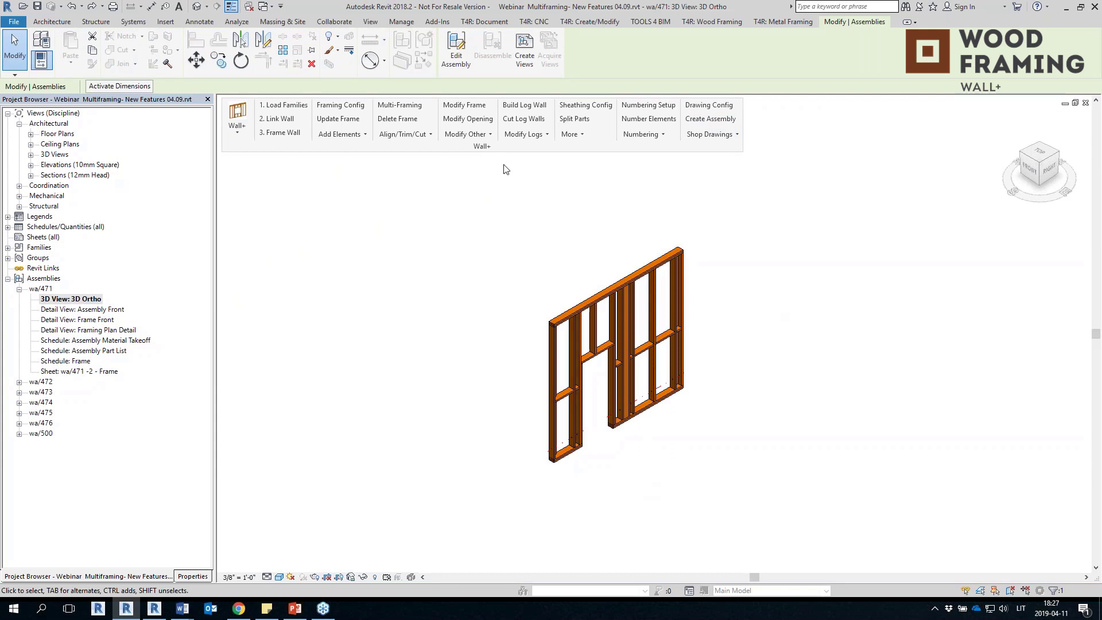
key(Escape)
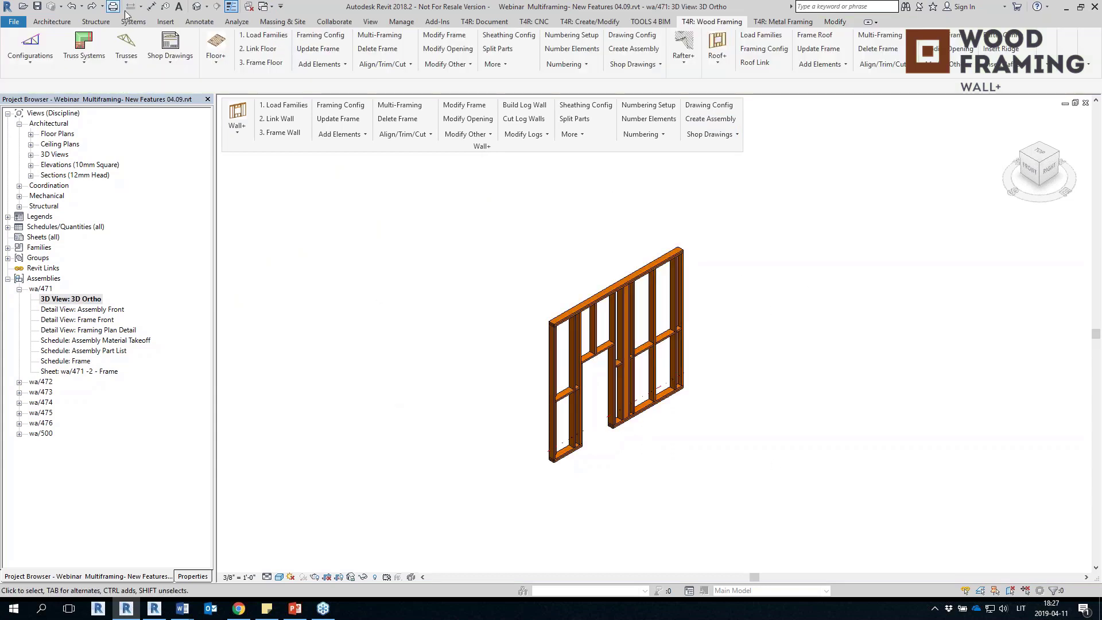
click(198, 8)
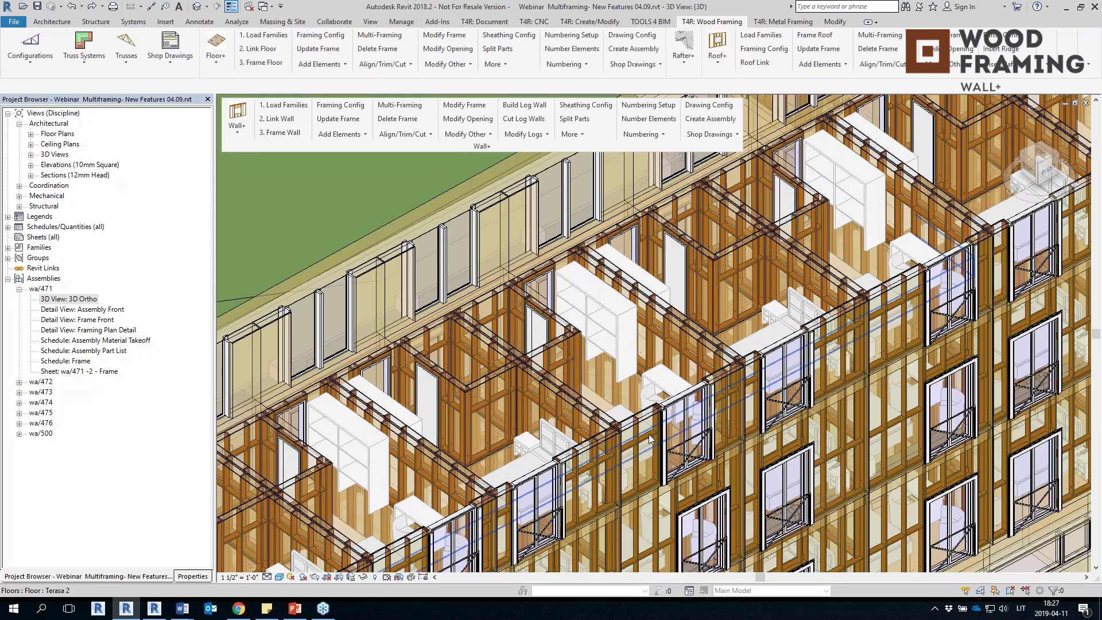
Step: Combine the wall frames of one room into a single assembly with Add Frames or Assemblies to Assembly
click(837, 337)
key(Escape)
click(707, 135)
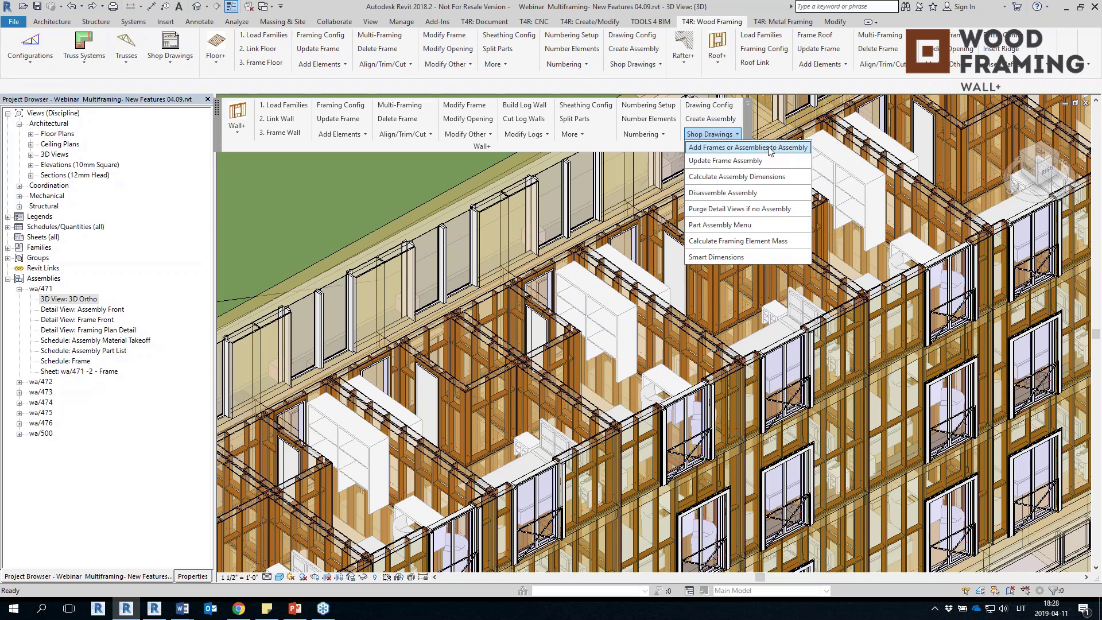
click(739, 147)
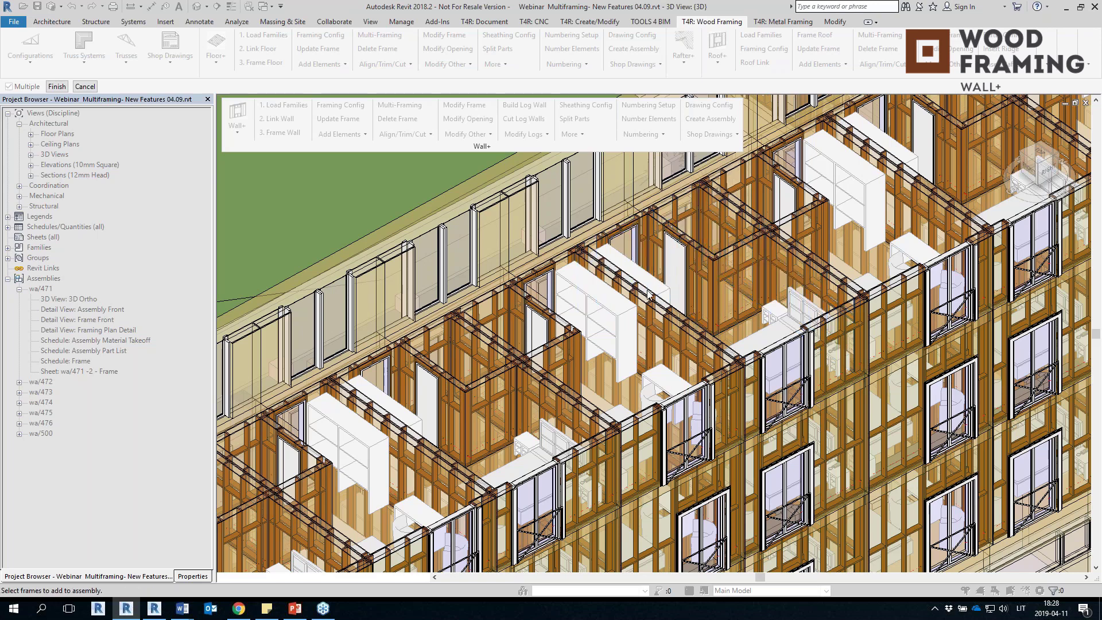
click(56, 87)
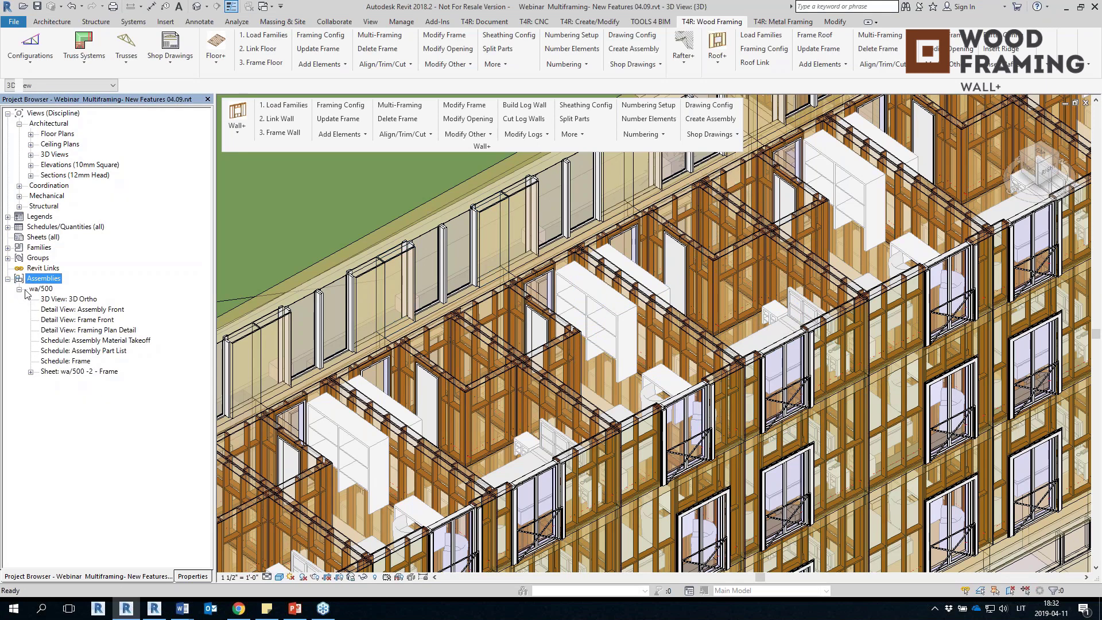
Step: Examine the combined assembly wa/500 in its 3D Ortho and Framing Plan Detail views, including the plan dimensions
click(80, 300)
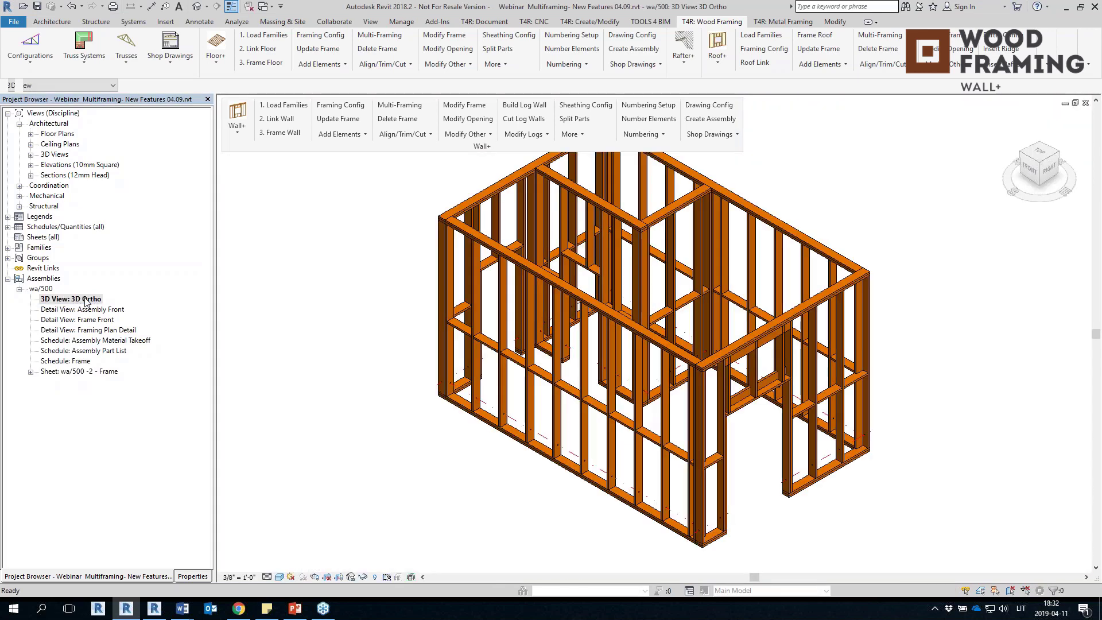
click(86, 311)
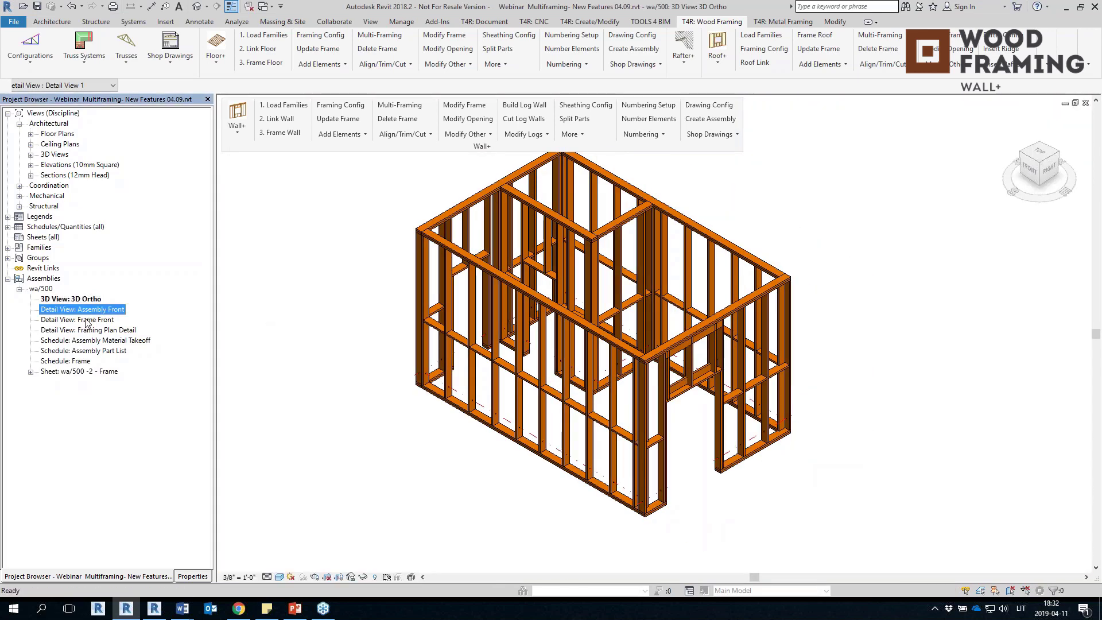
click(88, 320)
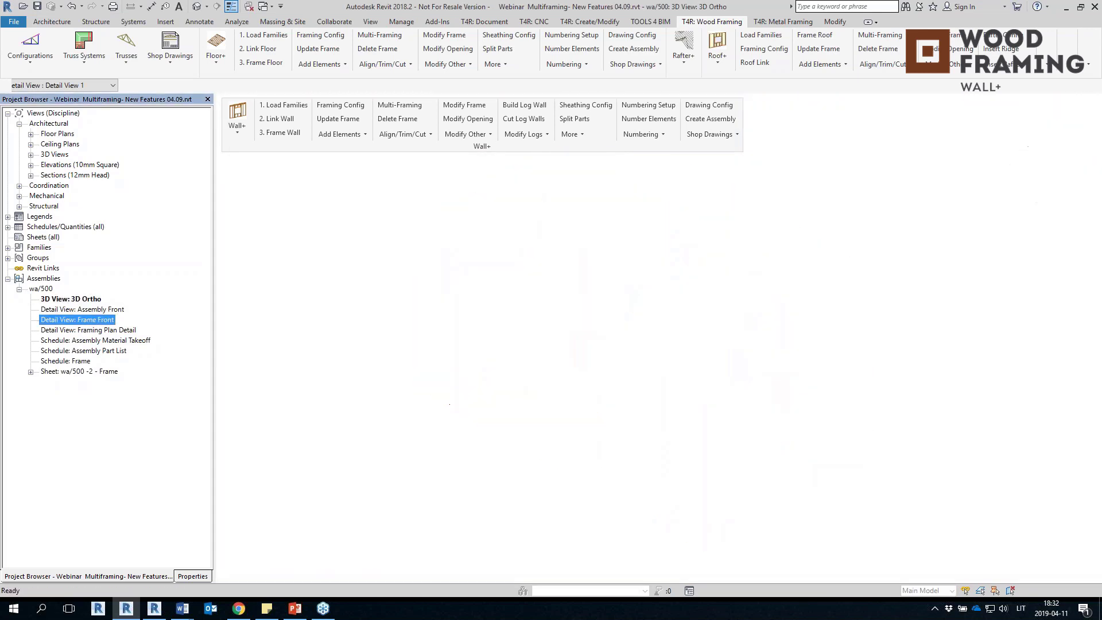
middle_drag(381, 327, 287, 376)
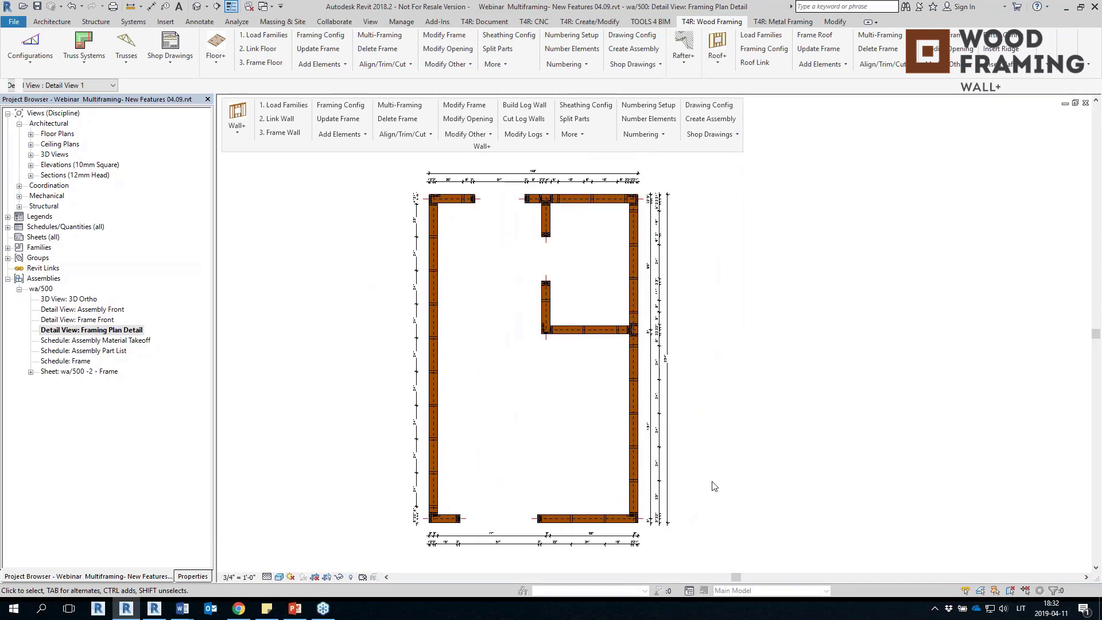
scroll(646, 425, up, 3)
scroll(648, 426, up, 1)
scroll(629, 340, down, 3)
scroll(666, 379, down, 1)
middle_drag(666, 379, 657, 412)
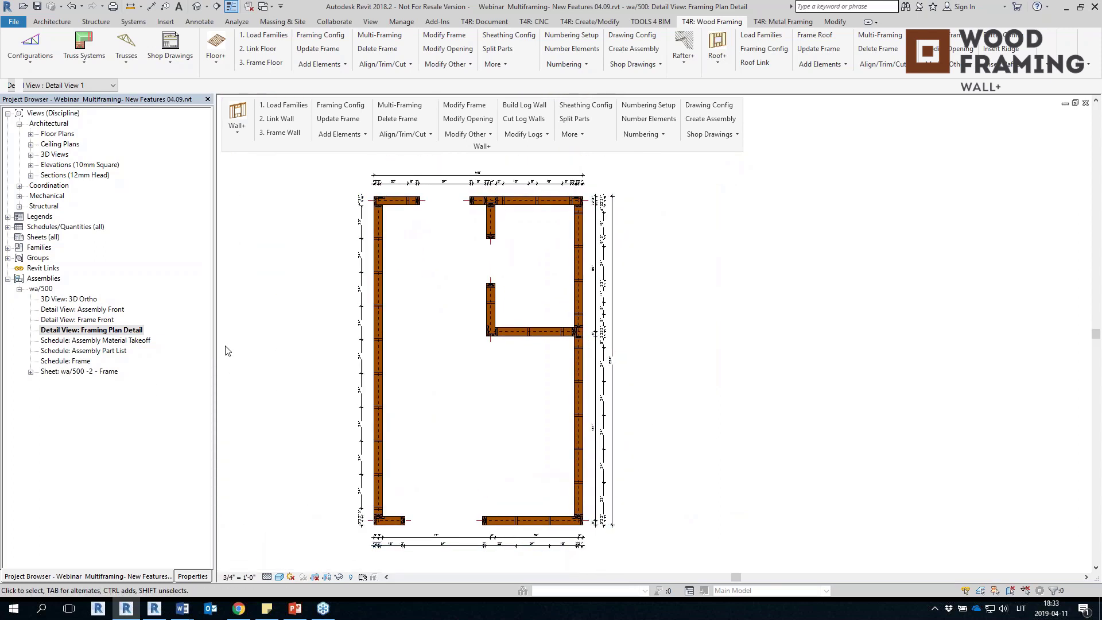
Step: Review the Assembly Material Takeoff and Assembly Part List schedules of wa/500
click(93, 341)
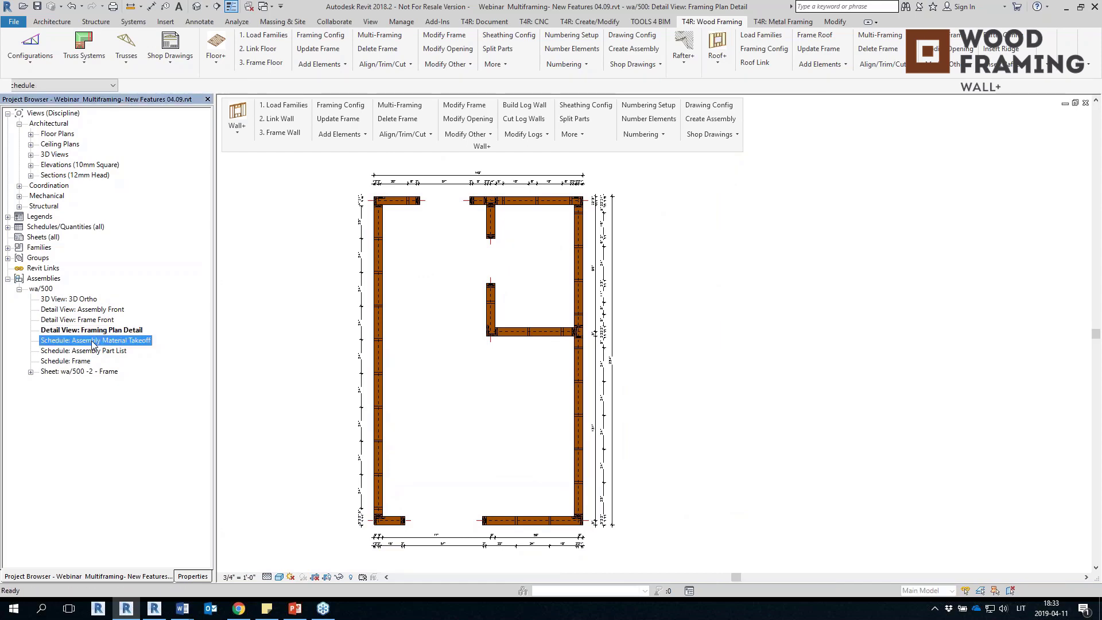
double_click(92, 343)
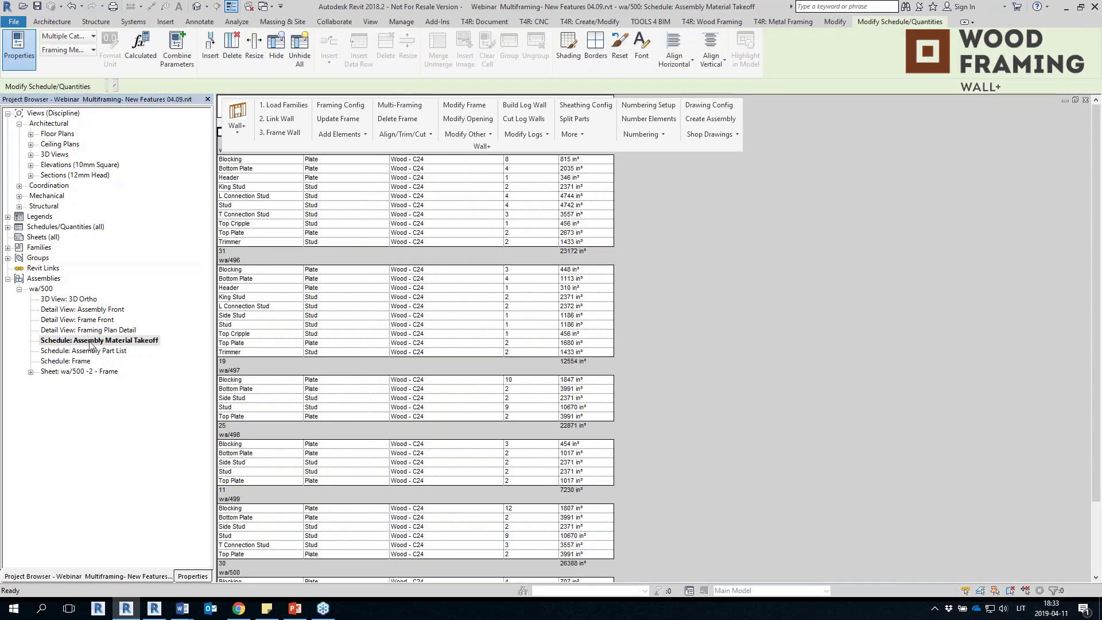
click(84, 353)
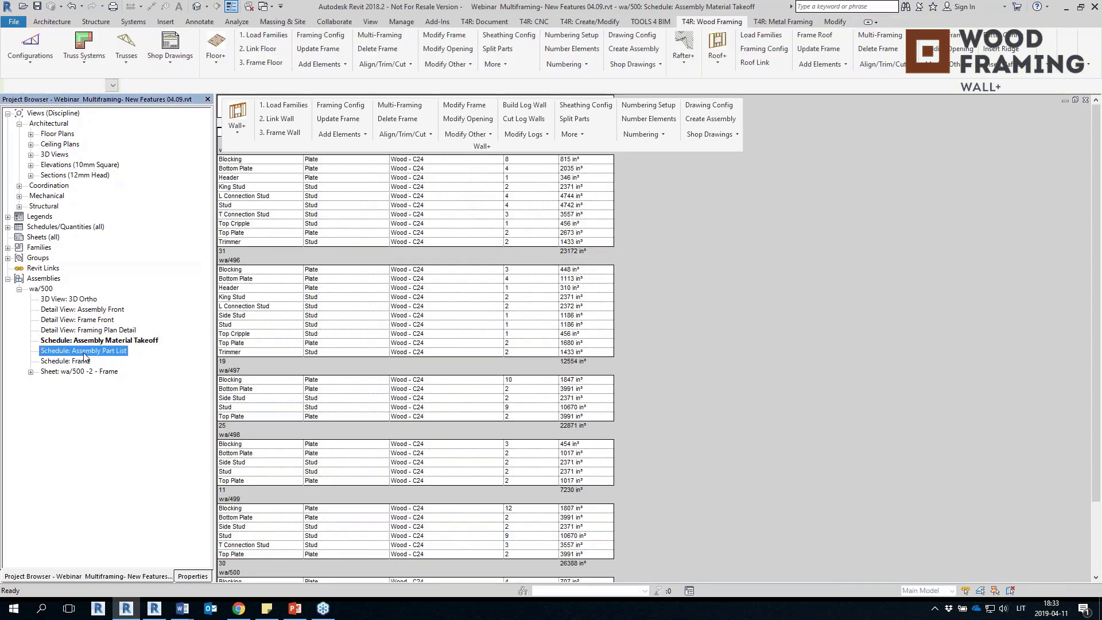
double_click(83, 352)
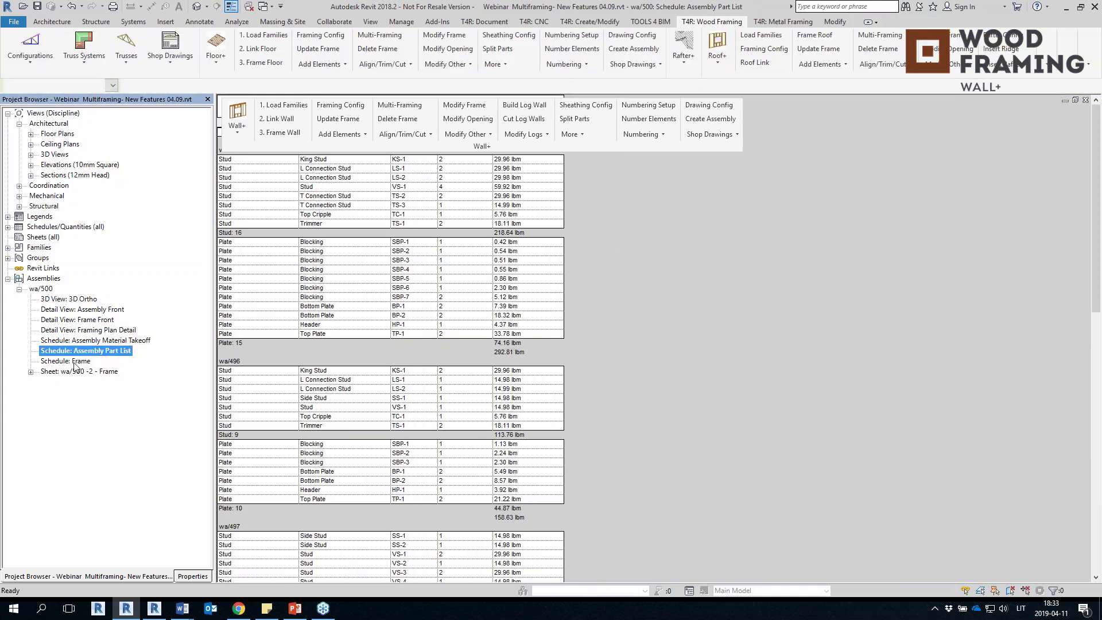
Step: Open the Frame schedule of wa/500, move the floating Wall+ toolbar off the table and read through its rows
click(75, 362)
double_click(76, 362)
drag(409, 148, 778, 446)
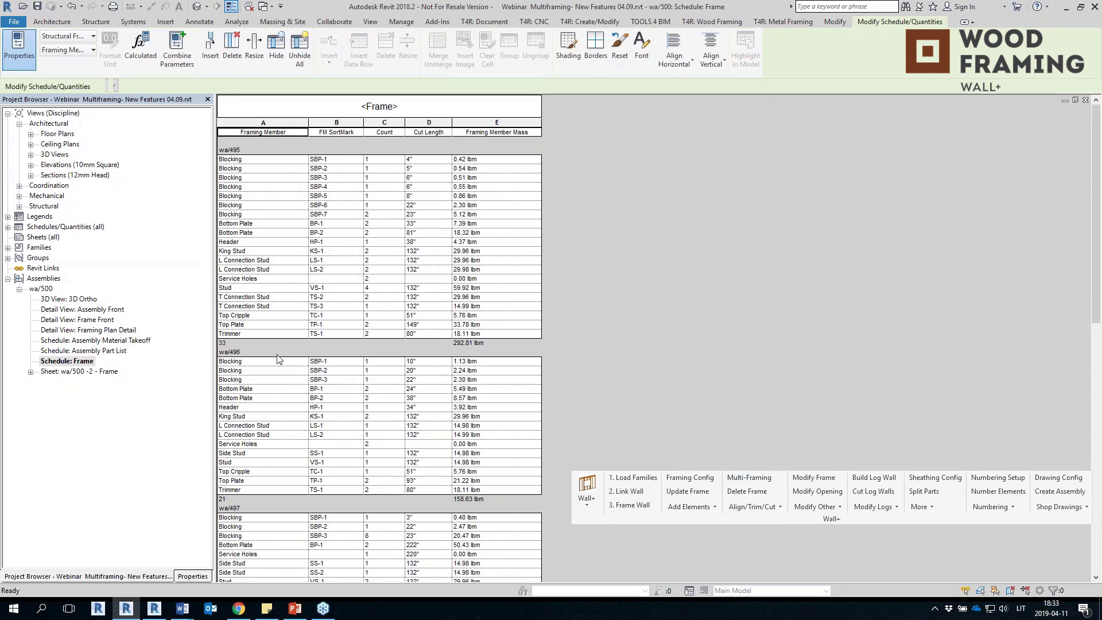
scroll(251, 390, down, 8)
scroll(250, 378, up, 6)
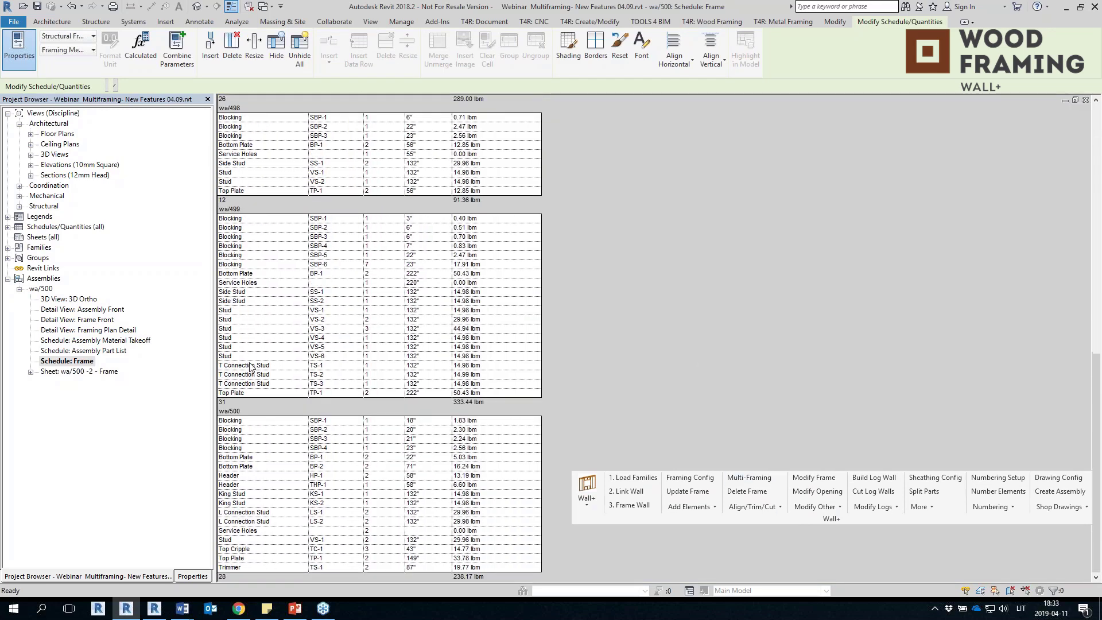
scroll(245, 362, up, 3)
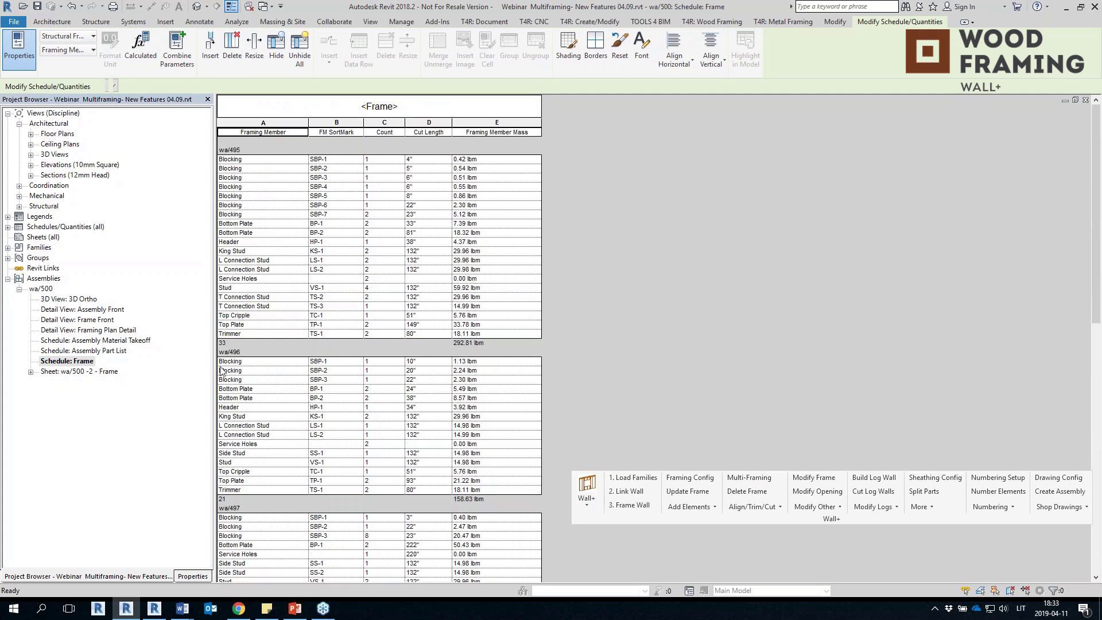
Step: Open the wa/500 -2 - Frame sheet and examine its 3D view, material takeoff tables and framing plan
click(69, 372)
double_click(69, 374)
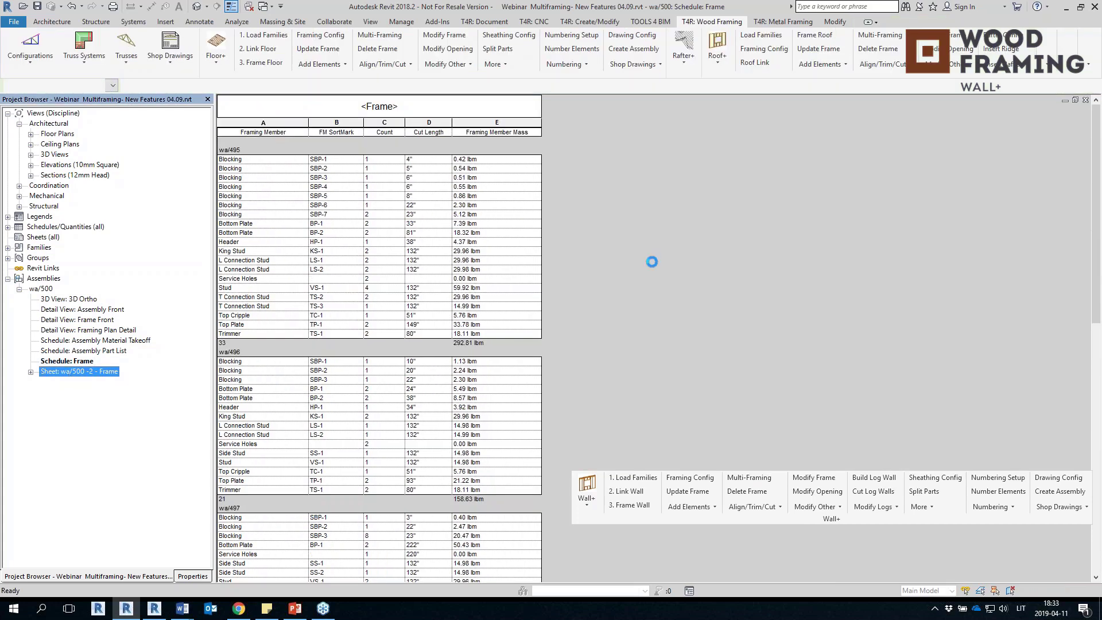
scroll(651, 260, down, 2)
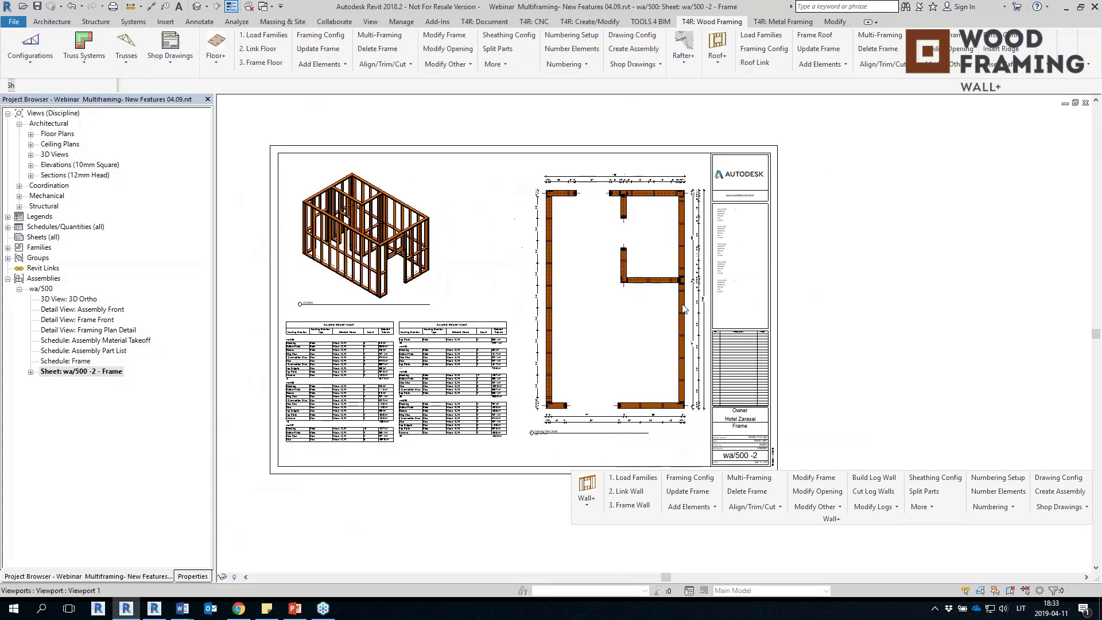
click(389, 195)
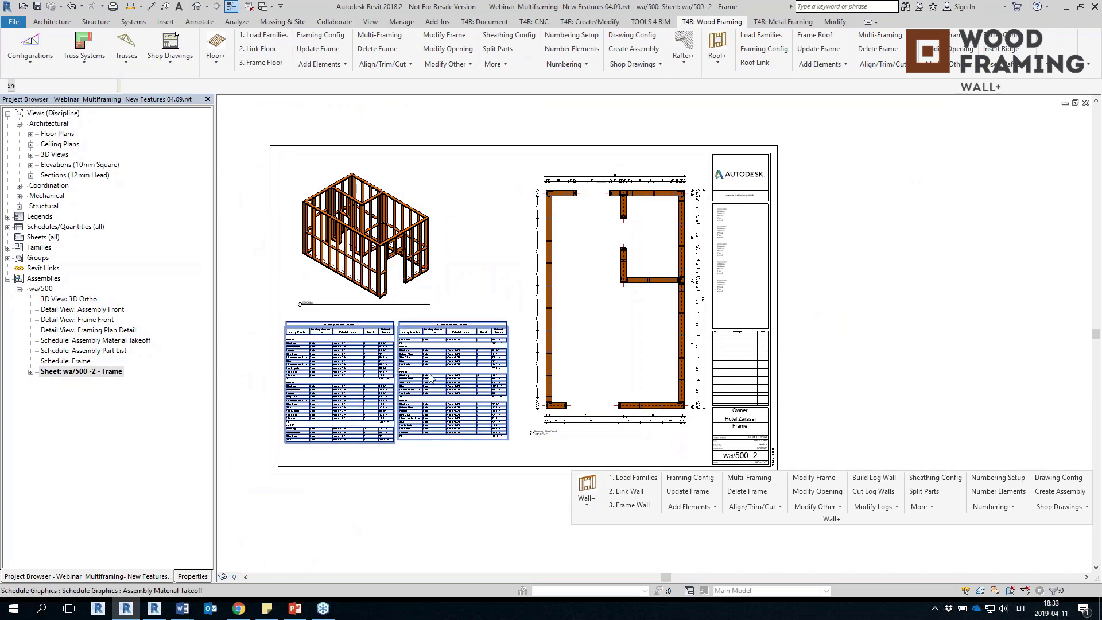
scroll(436, 359, up, 3)
key(Escape)
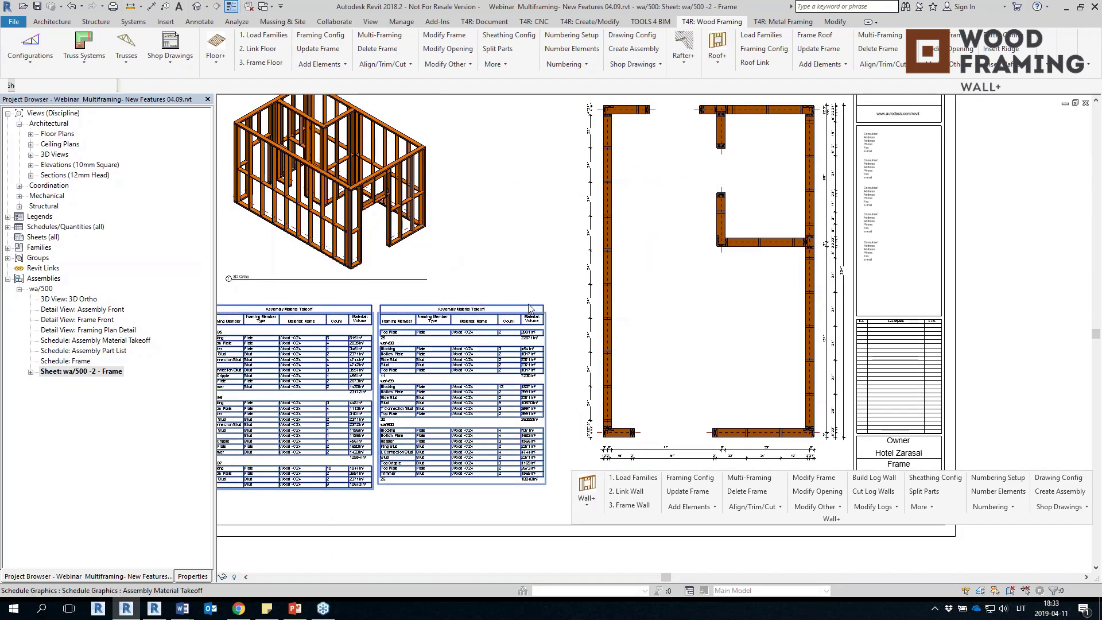
scroll(527, 284, down, 3)
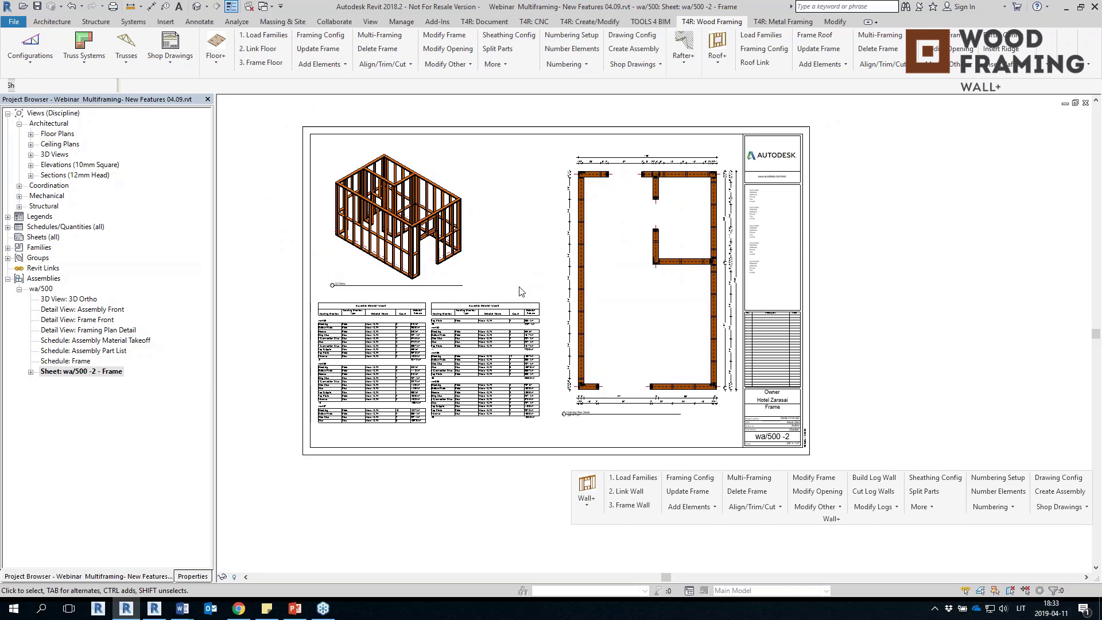
Step: Switch to PowerPoint, start the slide show from the current slide and advance to the Step 2 Download DOCK slide
click(324, 610)
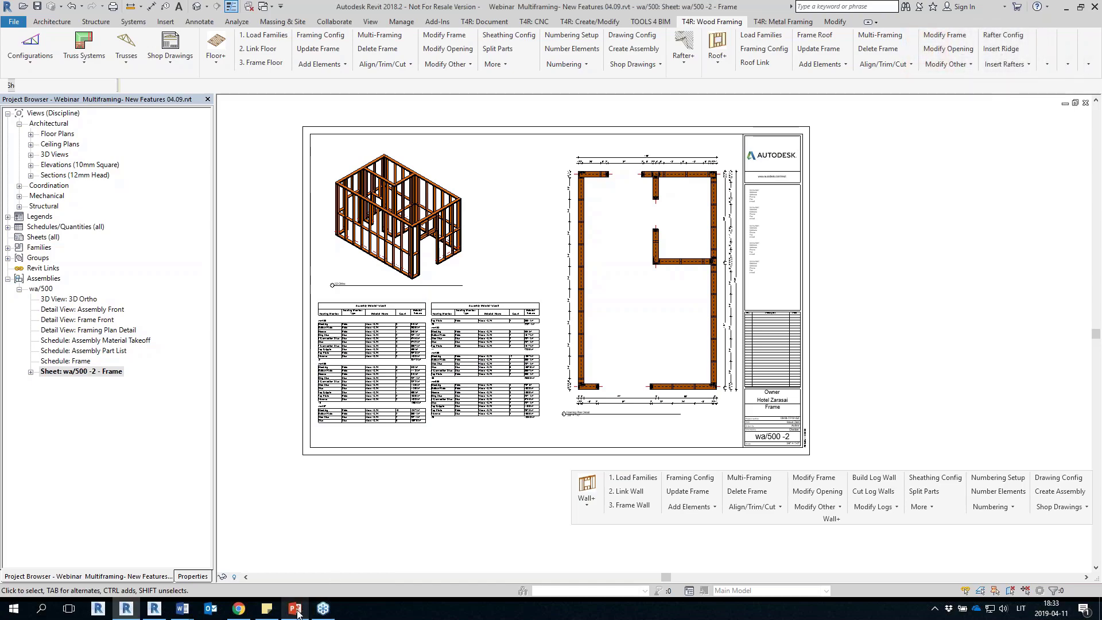
click(296, 610)
key(shift+F5)
click(630, 299)
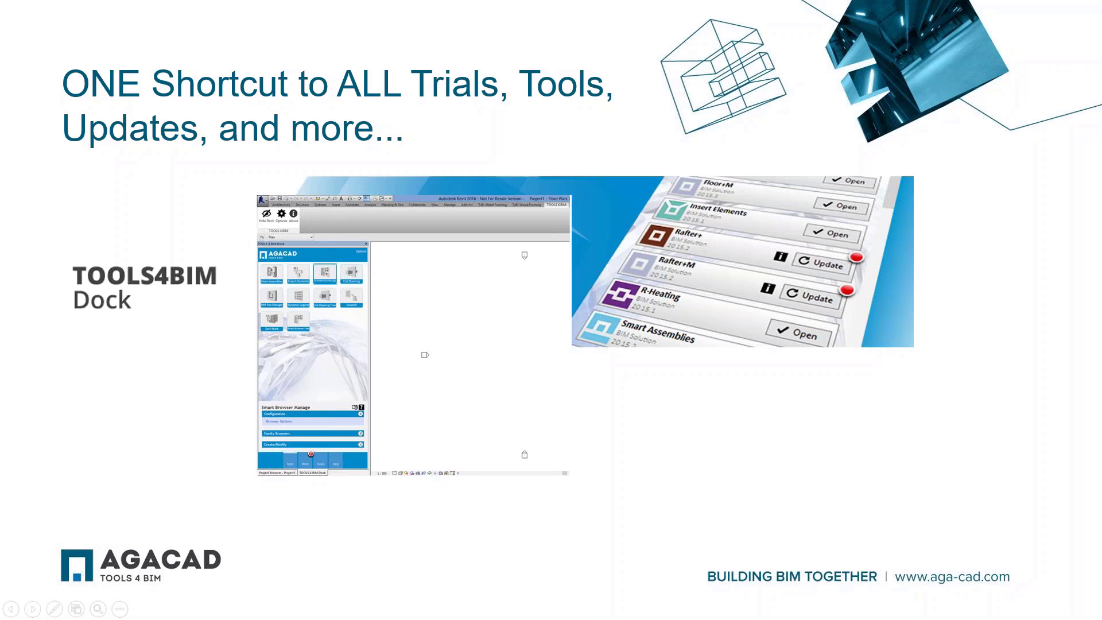
key(Right)
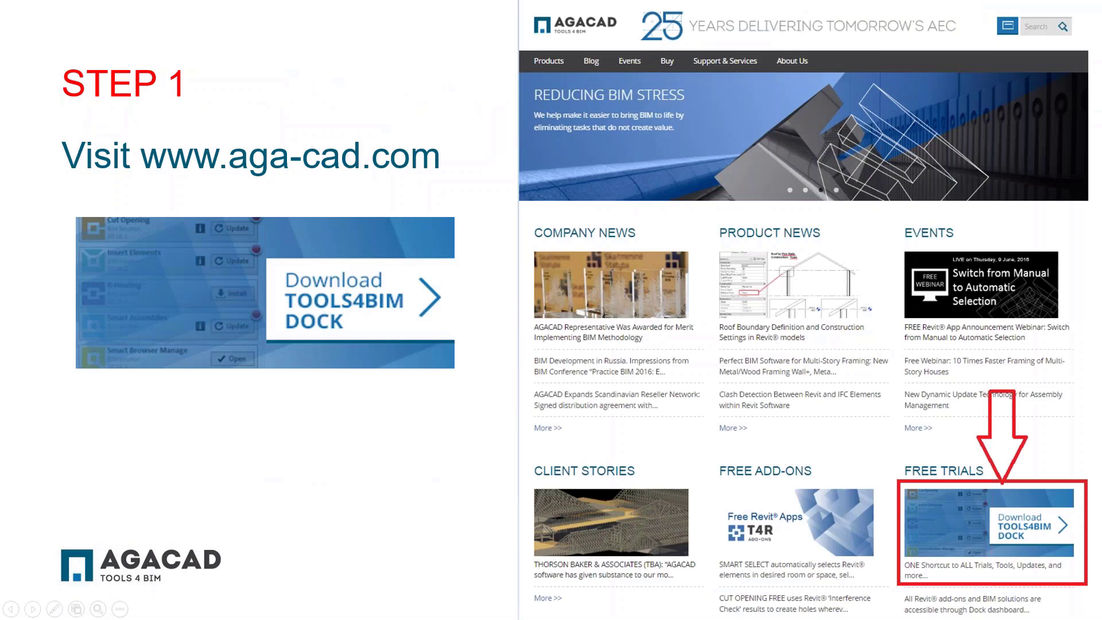
key(Right)
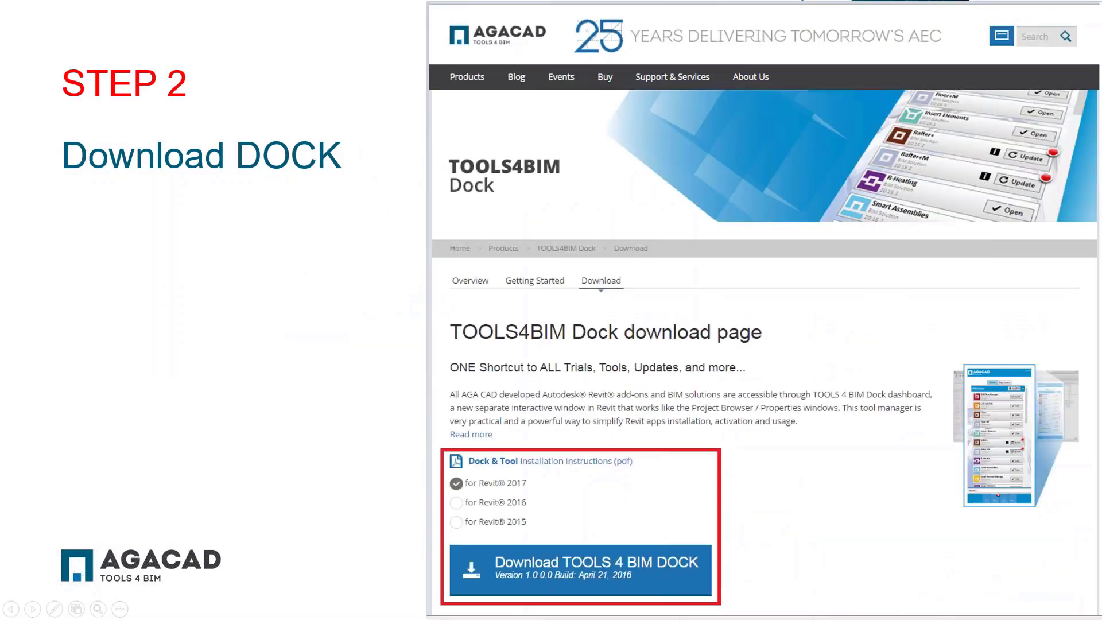